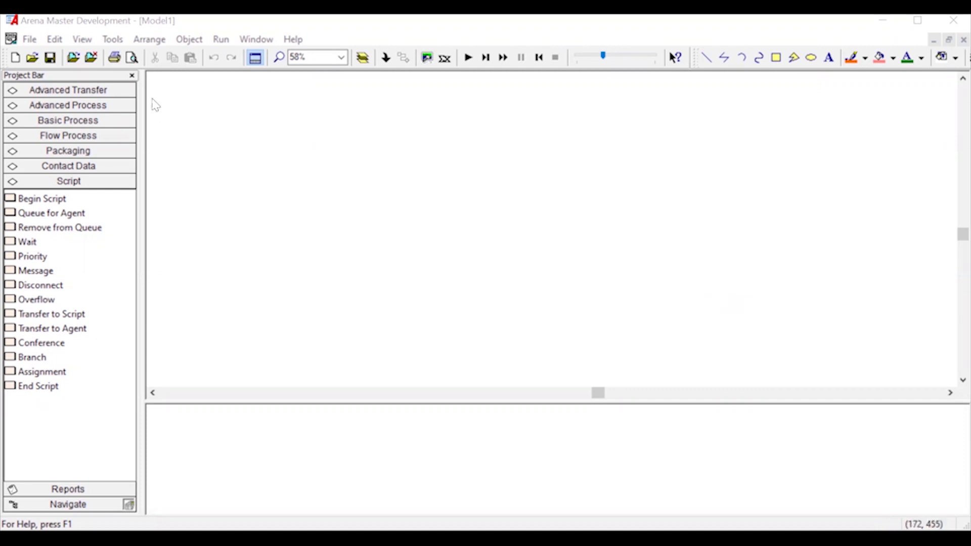
Save the new model to the Desktop under the file name pengenalan arena
click(29, 44)
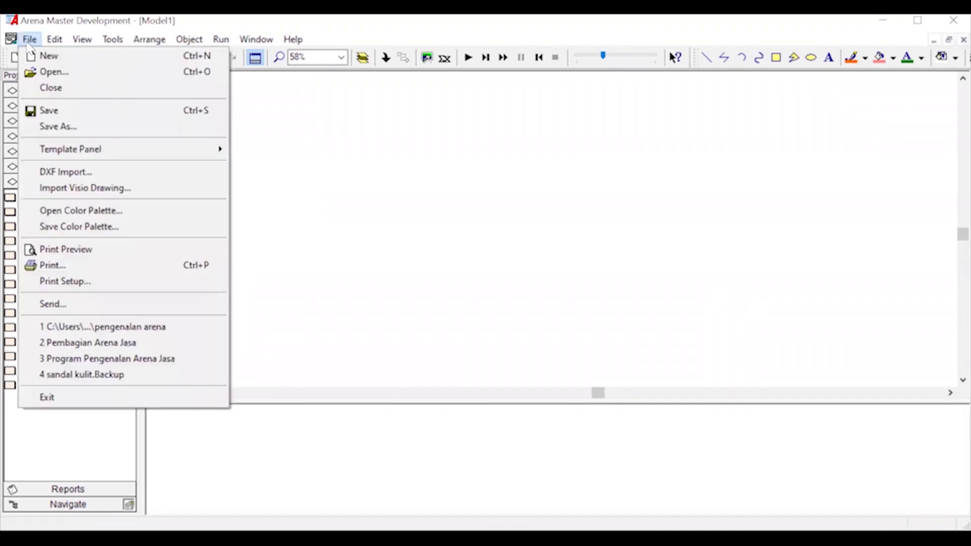
click(52, 108)
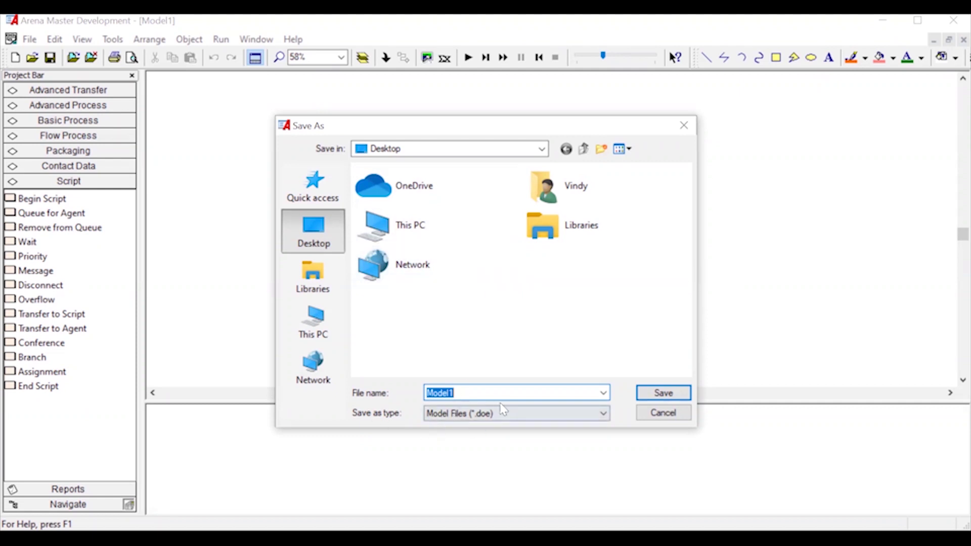
text(pengenalan a)
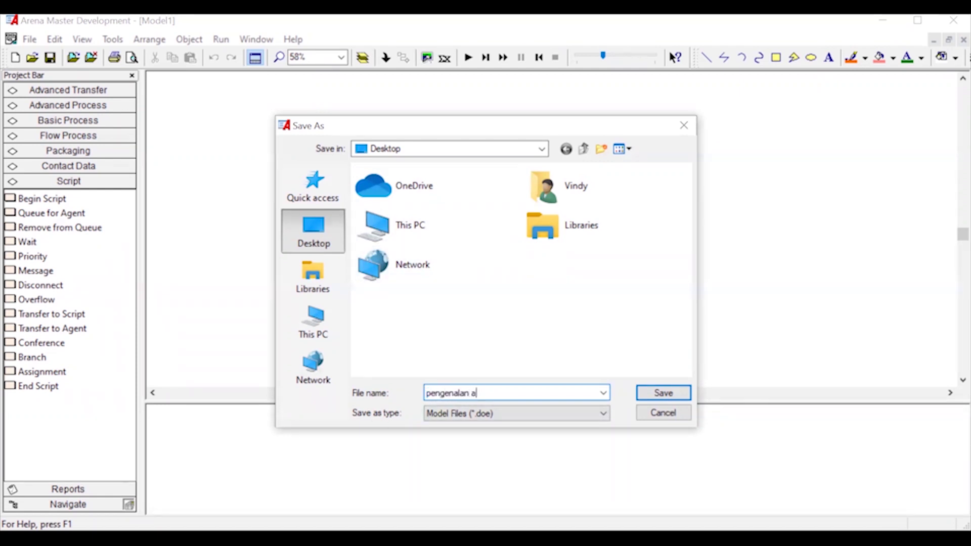
text(rena)
click(678, 397)
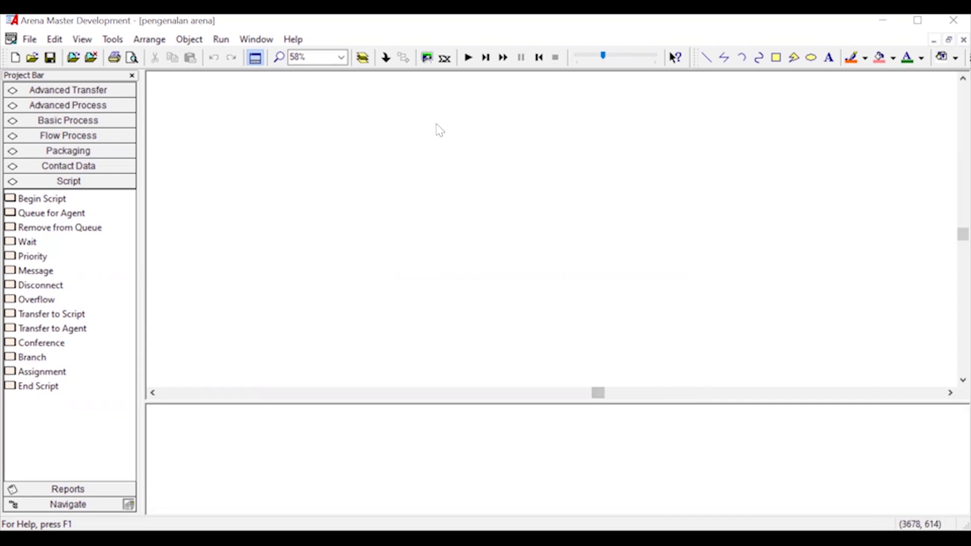
Place a Create module at the start of the flowchart, named Kedatangan Pasien, with entity type Pasien Datang
click(104, 124)
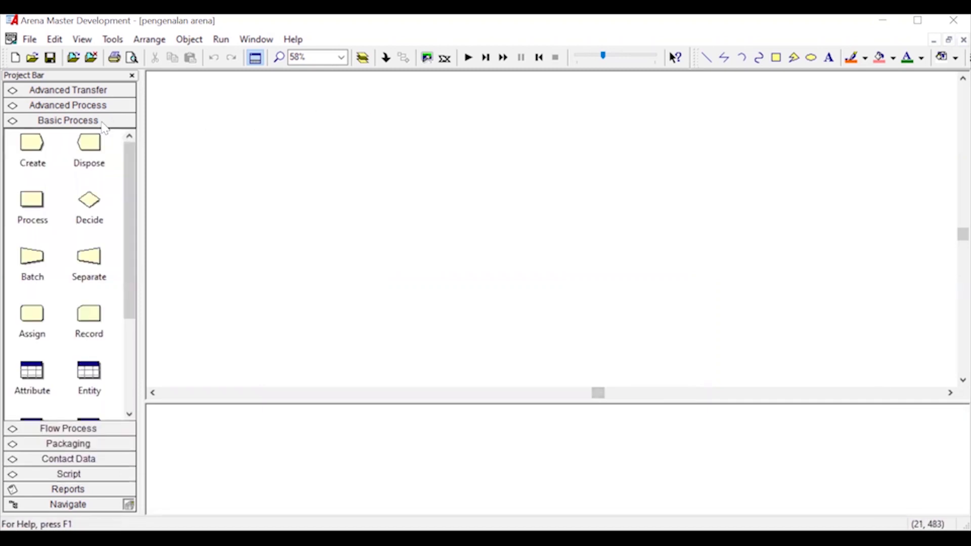
drag(31, 161, 200, 146)
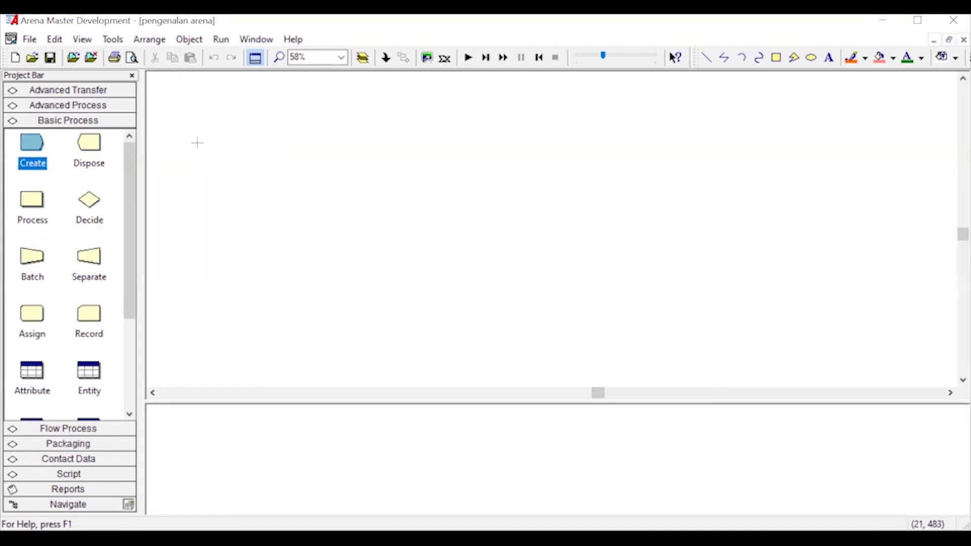
click(225, 140)
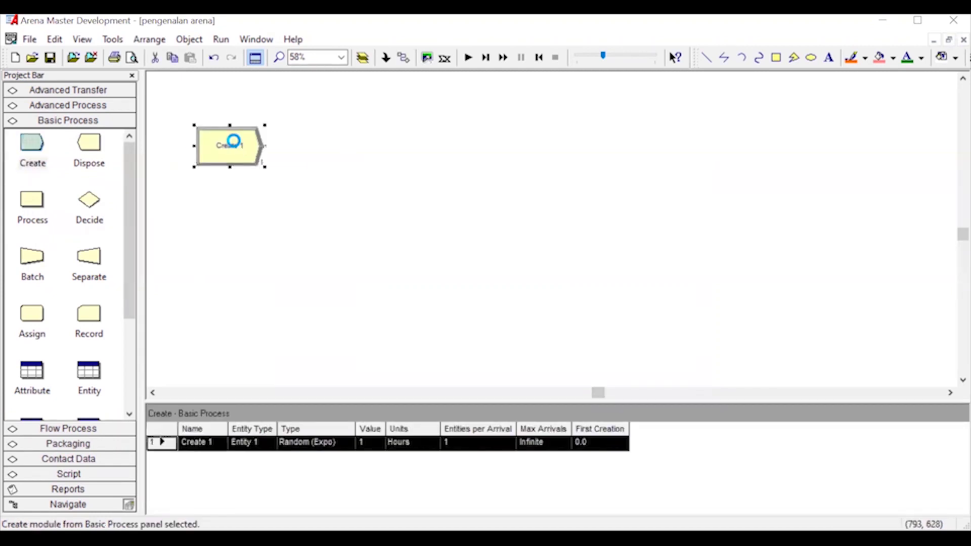
double_click(235, 145)
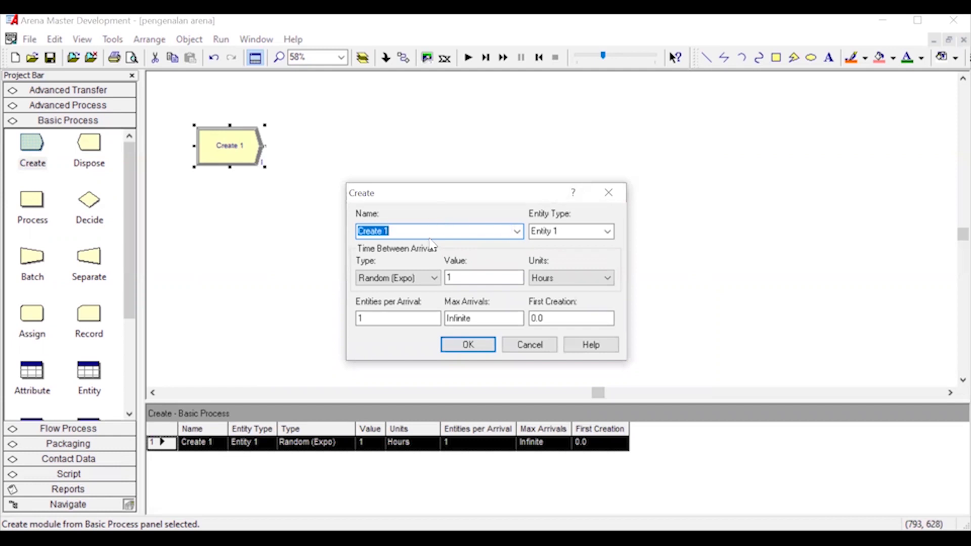
text(Kedatangan Pasien)
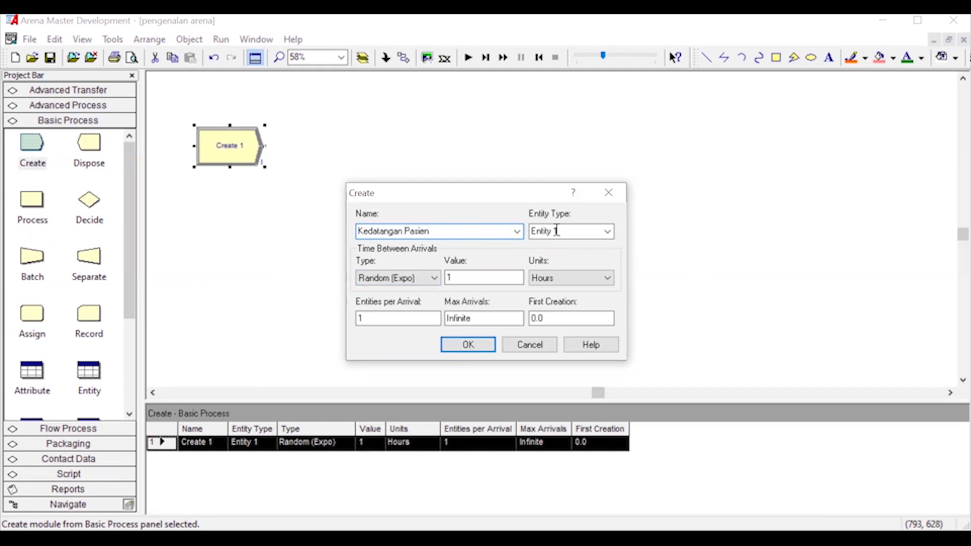
drag(569, 230, 534, 231)
text(Pasien Datang)
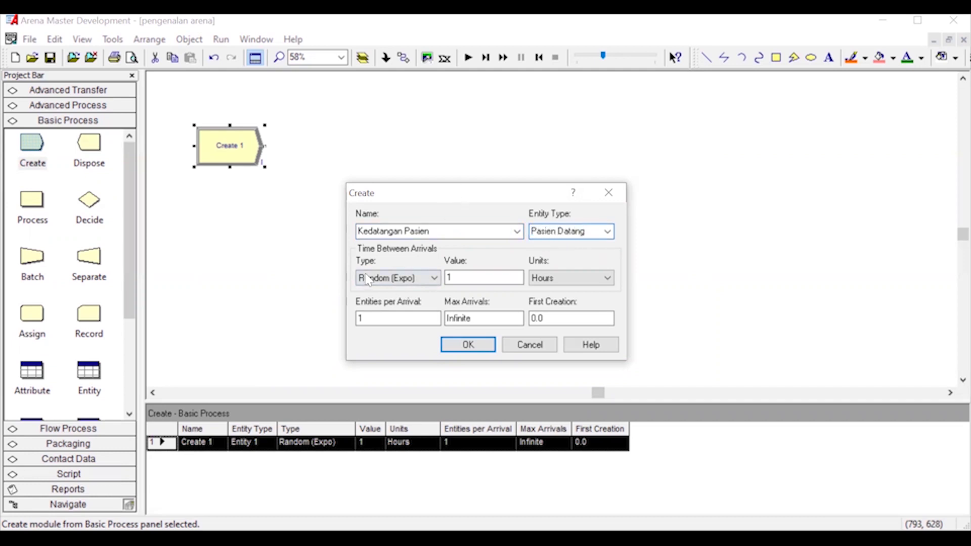
Set the Create module's time between arrivals to Constant, 10 Minutes, and accept its settings
click(392, 278)
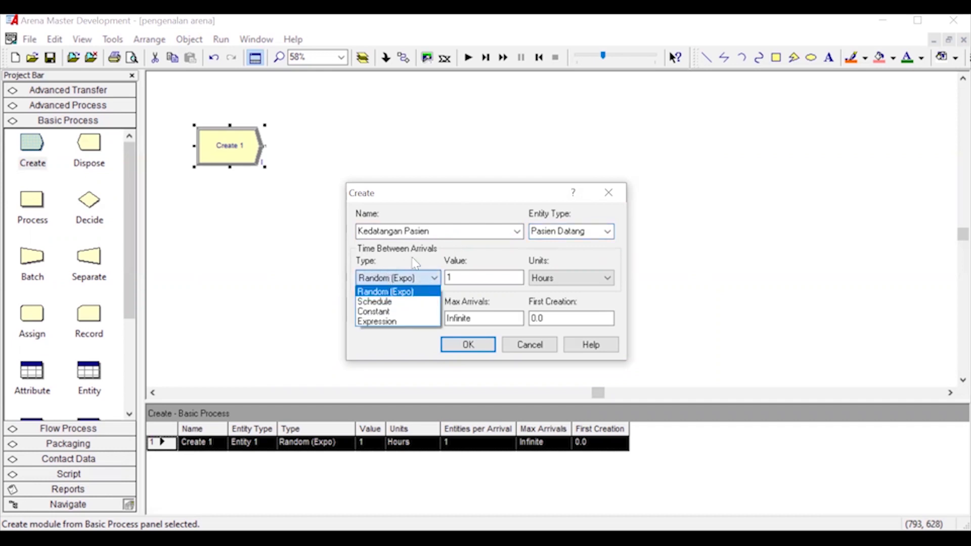
click(412, 313)
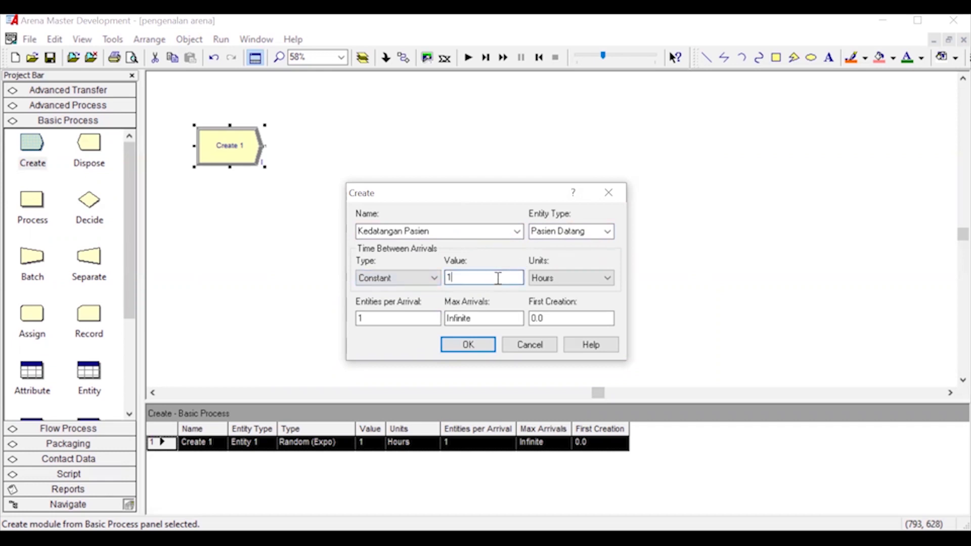
text(0)
click(565, 280)
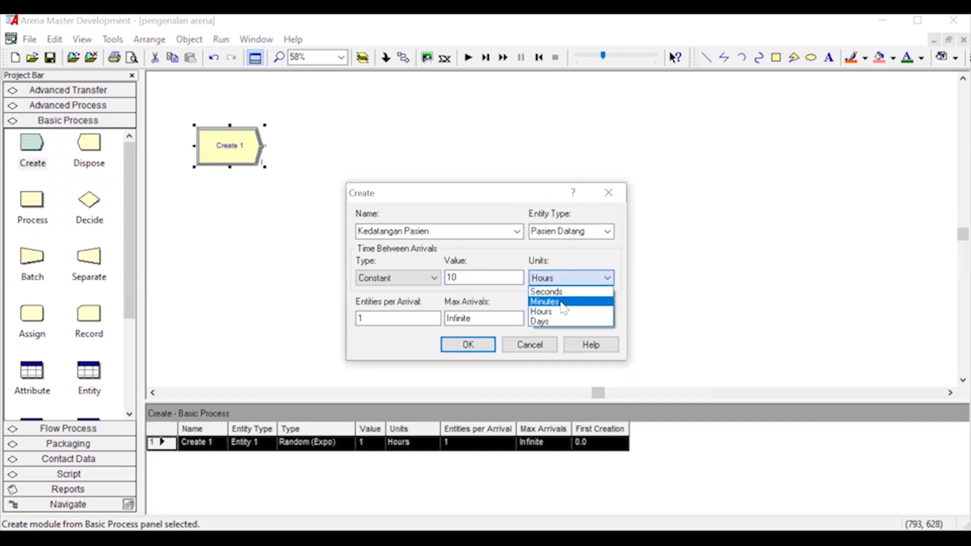
click(562, 303)
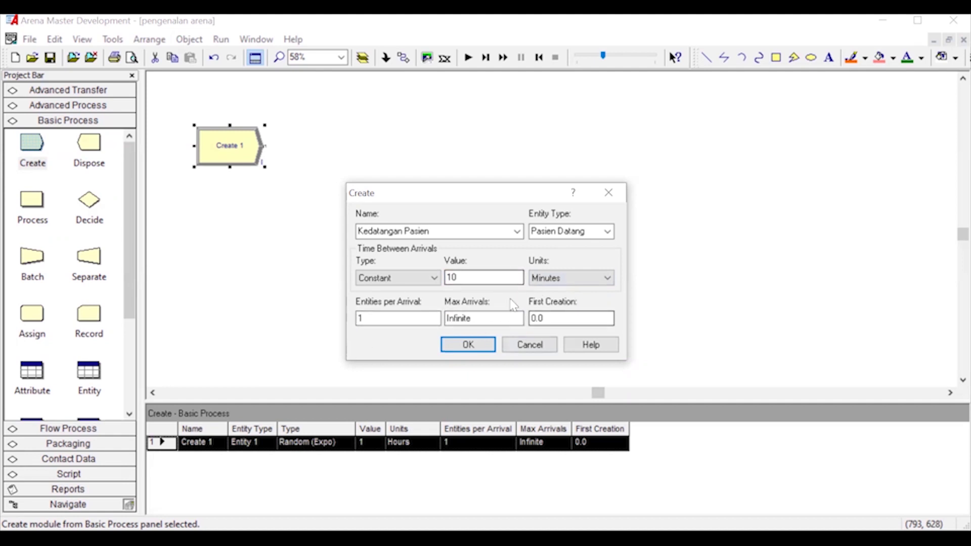
click(468, 346)
click(291, 147)
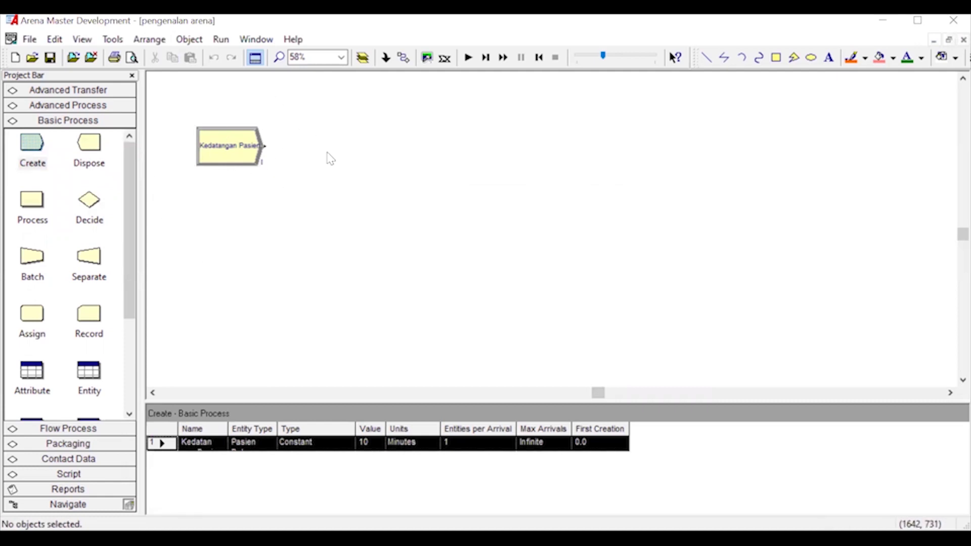
Place a Process module after Kedatangan Pasien, named Process Pengambilan Karcis, with the action Seize Delay Release
drag(32, 205, 298, 155)
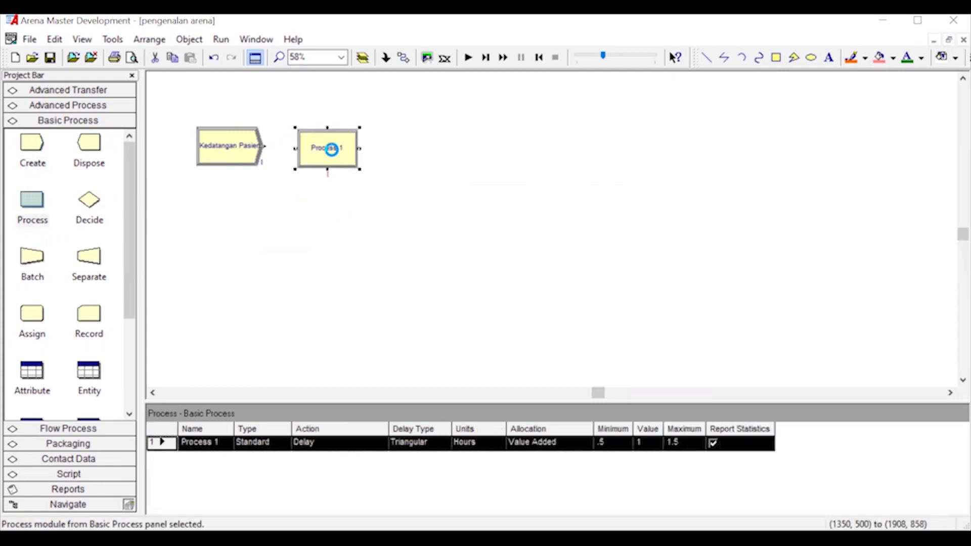
double_click(330, 147)
text(Pengambilan Karcis)
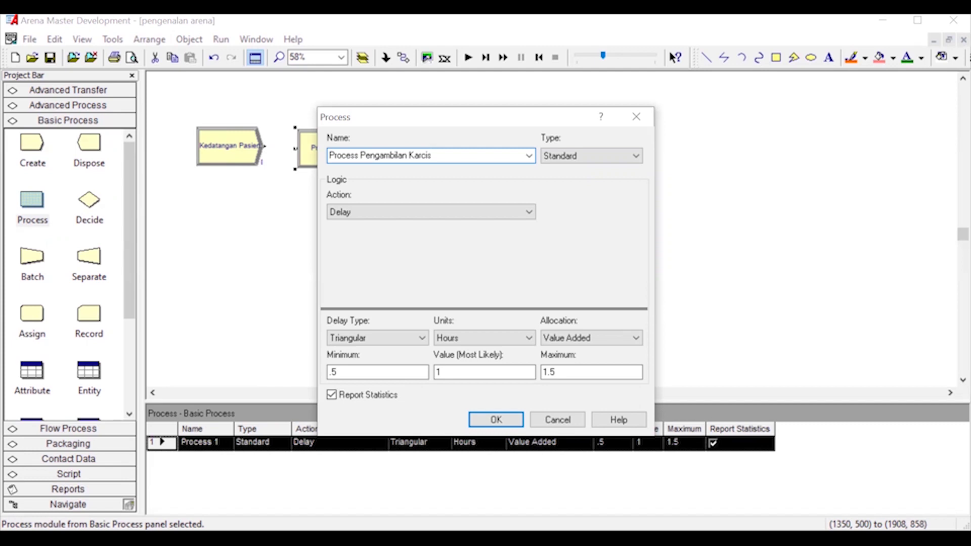
click(450, 212)
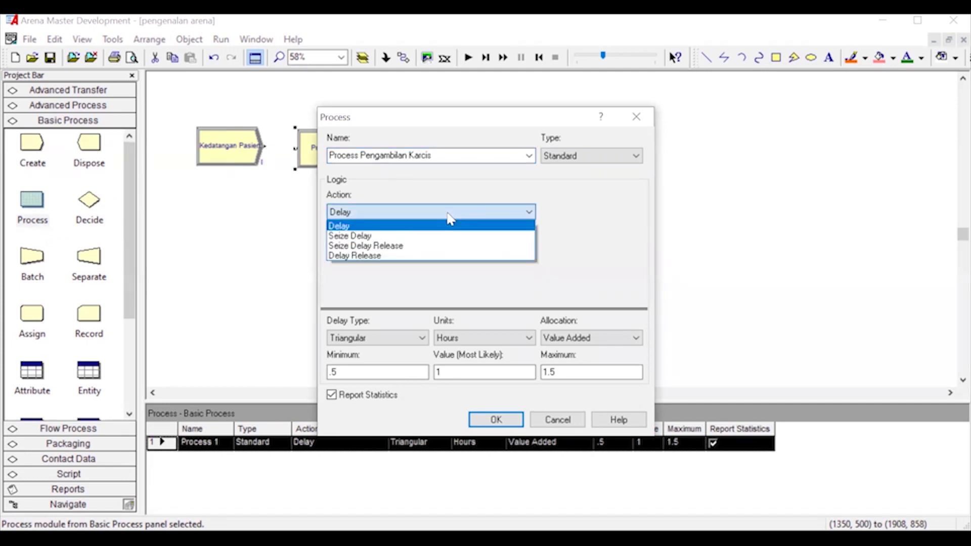
click(432, 246)
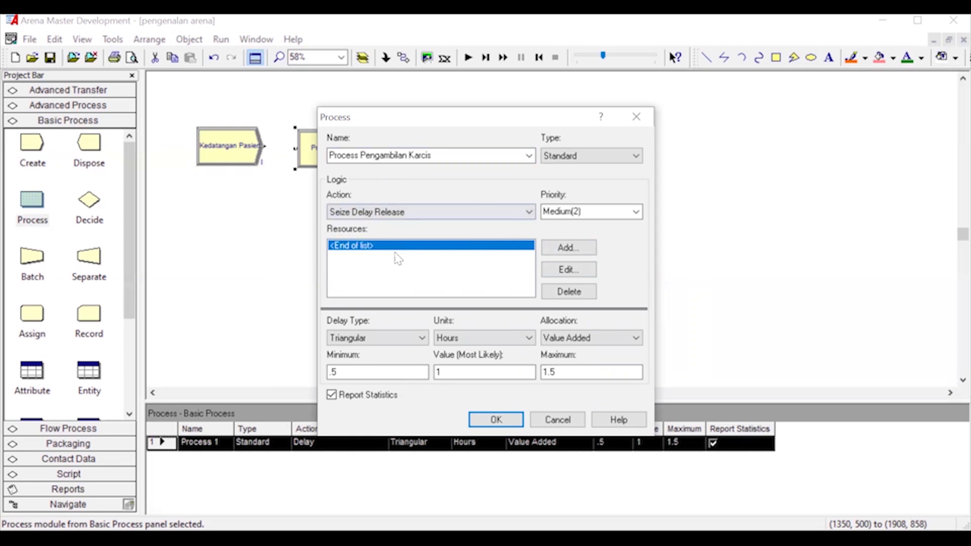
Add a resource named mesin karcis to the Process Pengambilan Karcis module
click(569, 248)
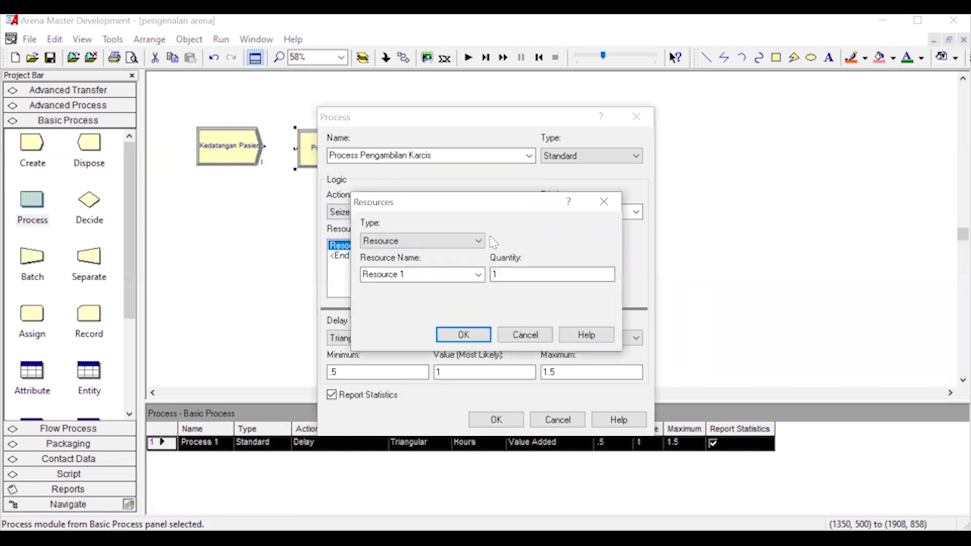
click(425, 276)
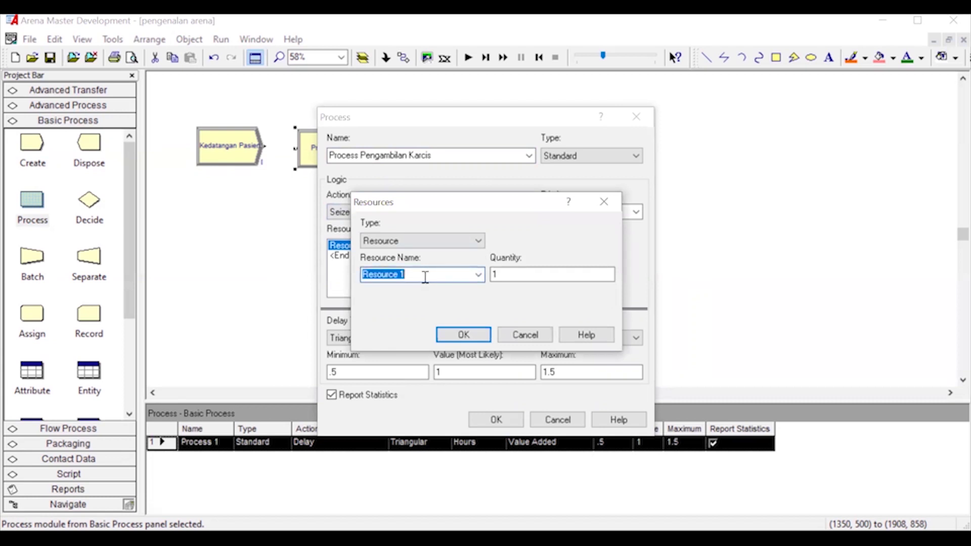
text(mesin karcis)
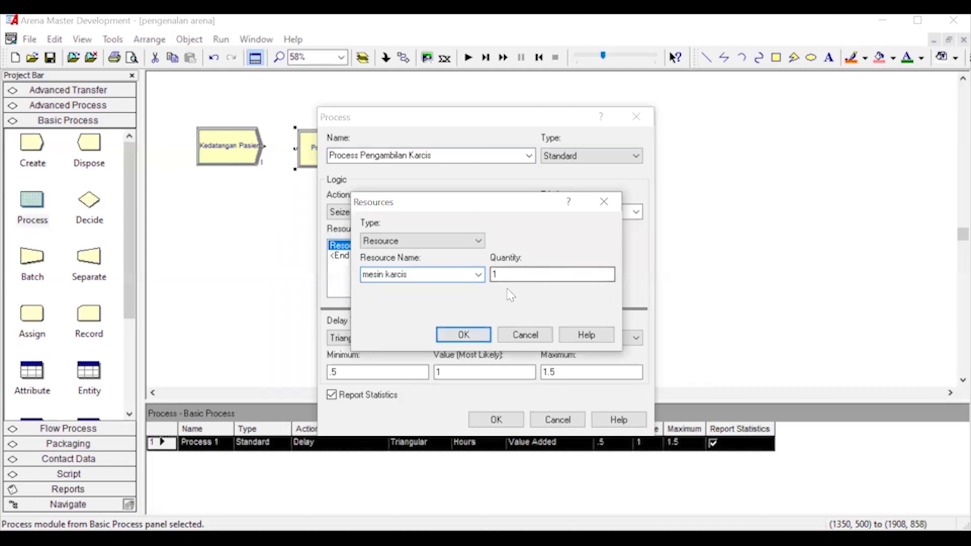
click(470, 335)
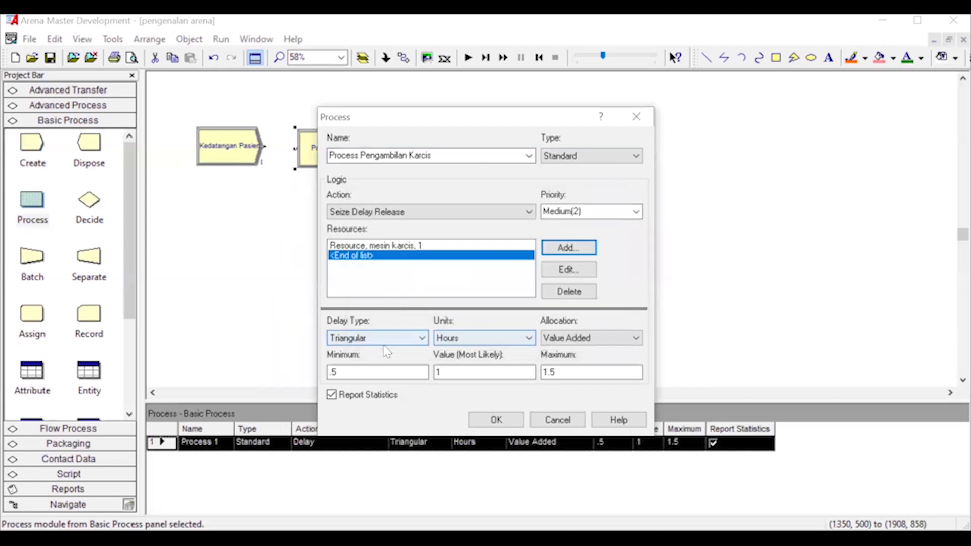
Set the ticket process delay to Constant, 5 Seconds, and accept the module's settings
click(383, 344)
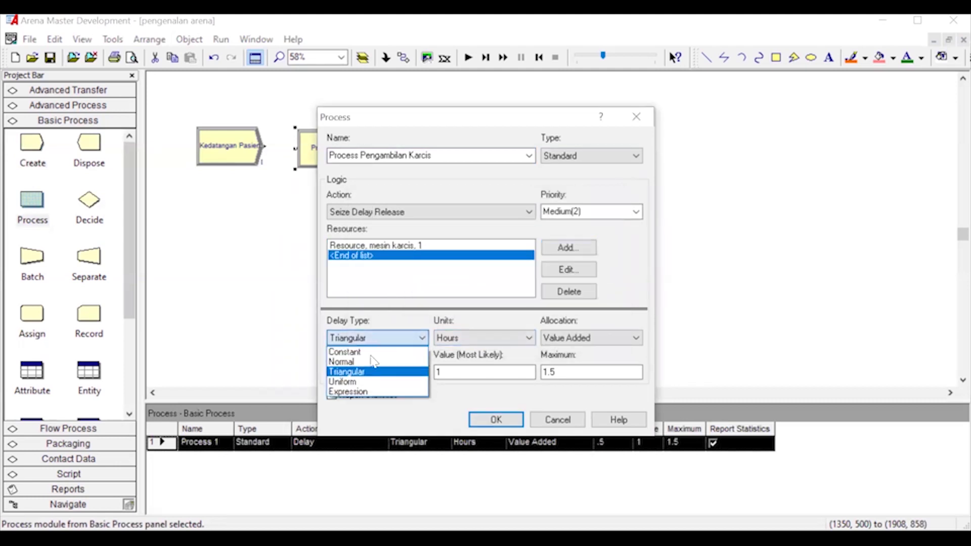
click(349, 352)
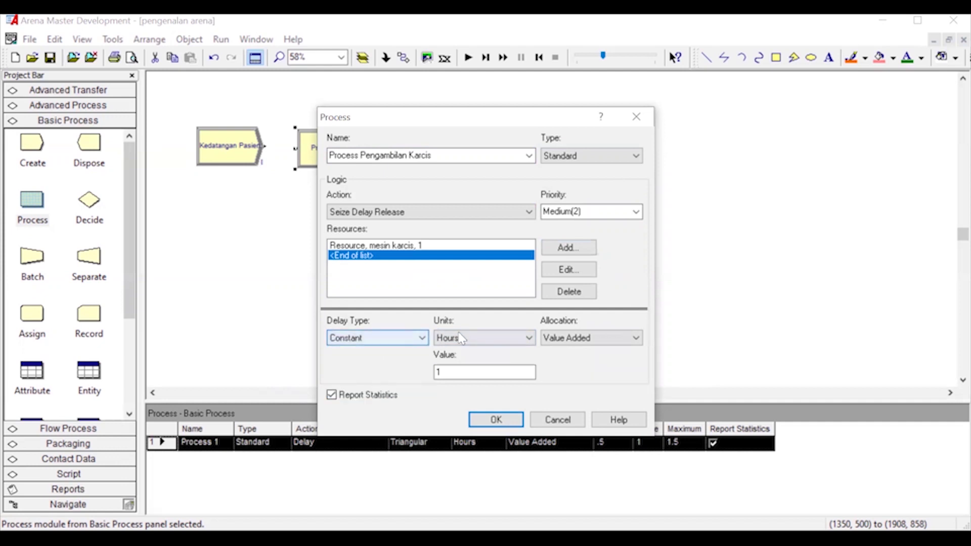
click(485, 337)
click(456, 349)
click(466, 371)
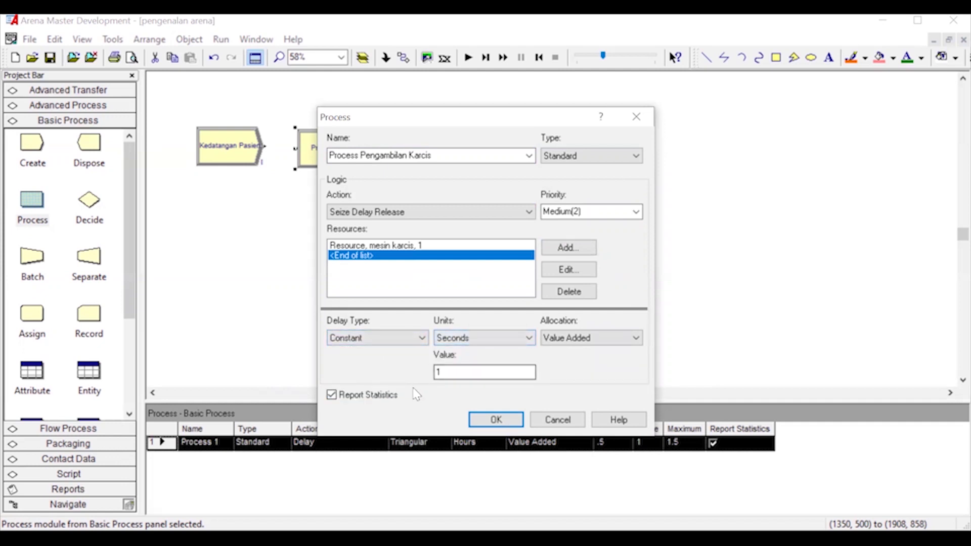
drag(445, 373, 399, 368)
text(5)
click(498, 420)
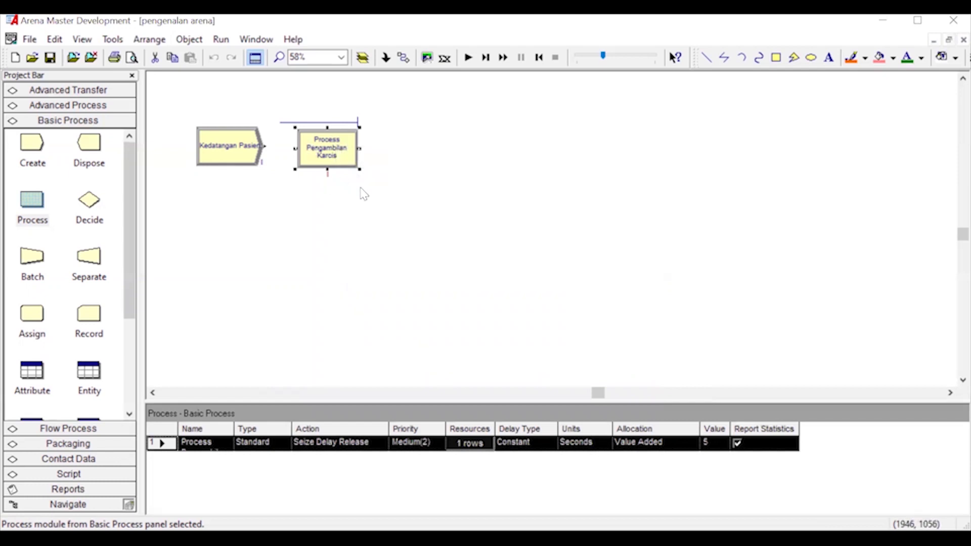
Place an Assign module after Process Pengambilan Karcis and delete the connector between the two modules
drag(30, 322, 392, 149)
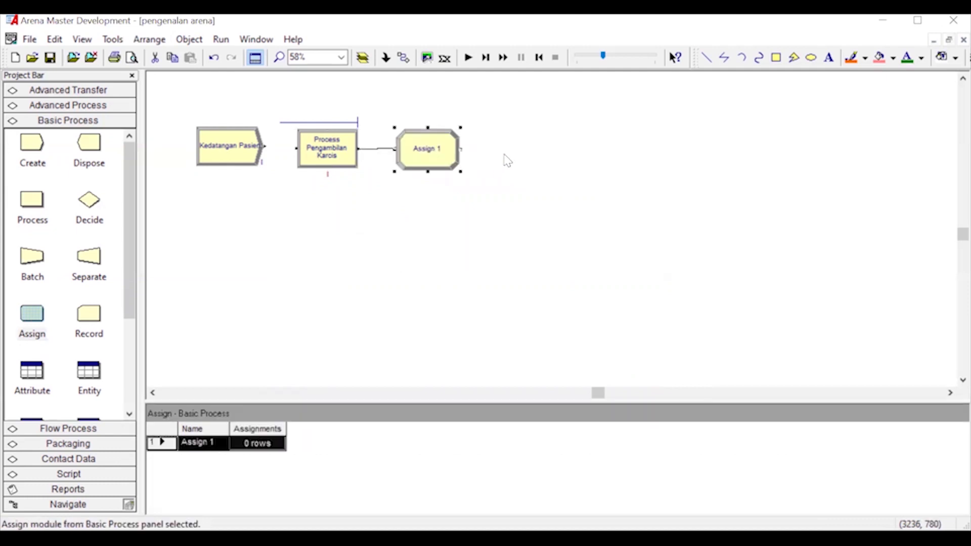
click(385, 150)
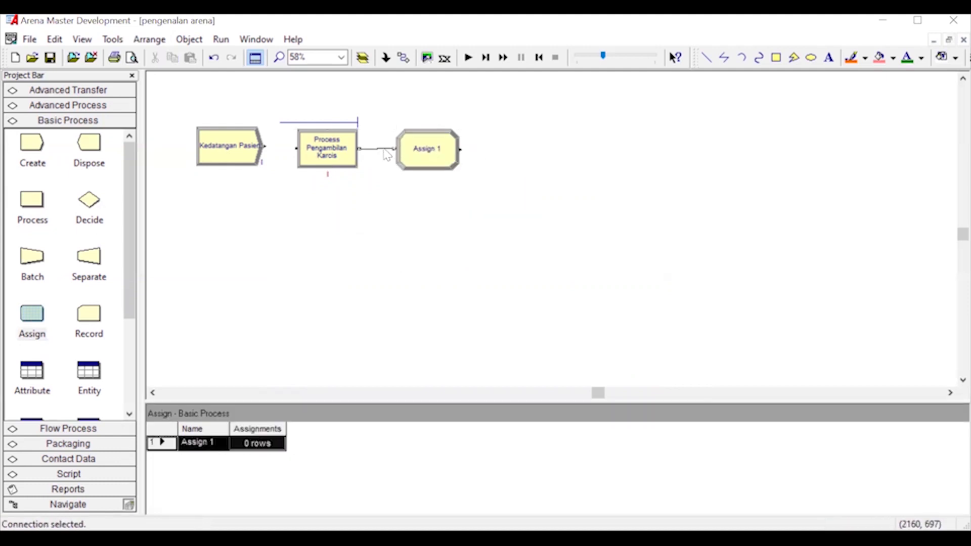
key(Delete)
Rename the Assign module as Assign Pasien Sudah Ambil Karcis
double_click(434, 143)
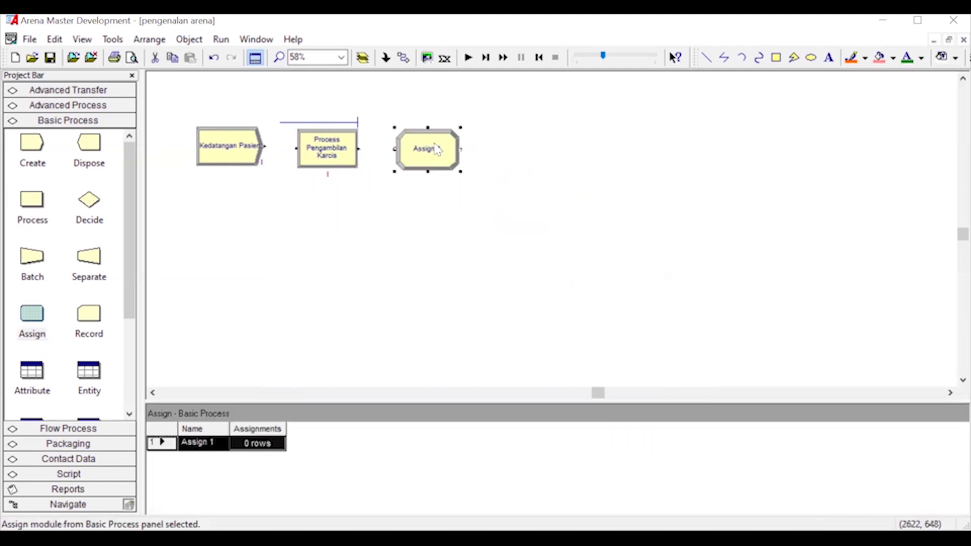
click(432, 228)
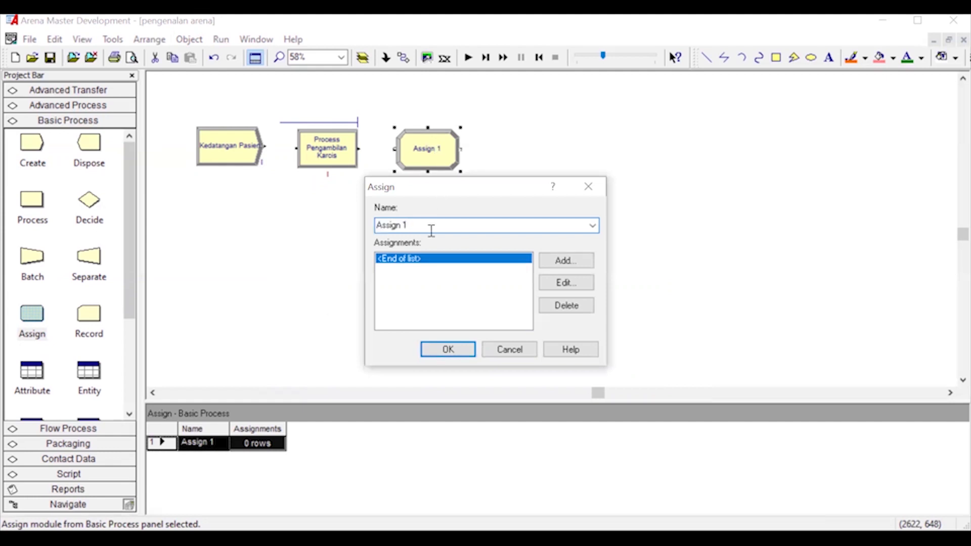
text(Pasien Sudah Ambil Karcis)
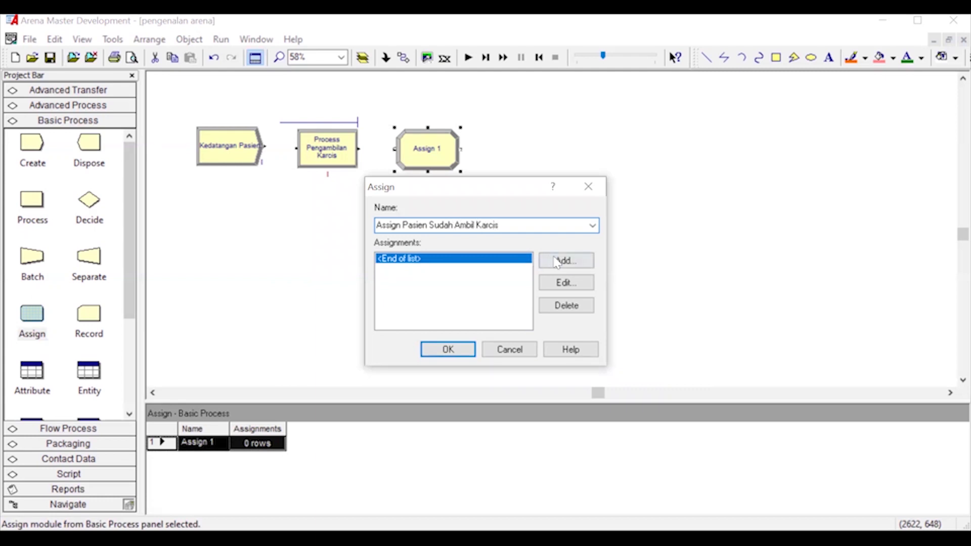
Add an Entity Picture assignment using Picture.Ball to the Assign Pasien Sudah Ambil Karcis module
click(562, 261)
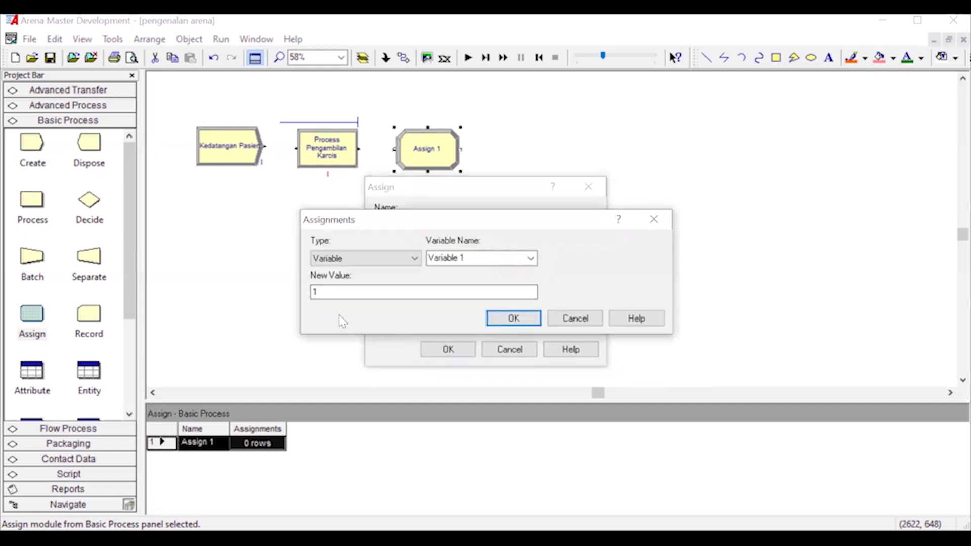
click(410, 261)
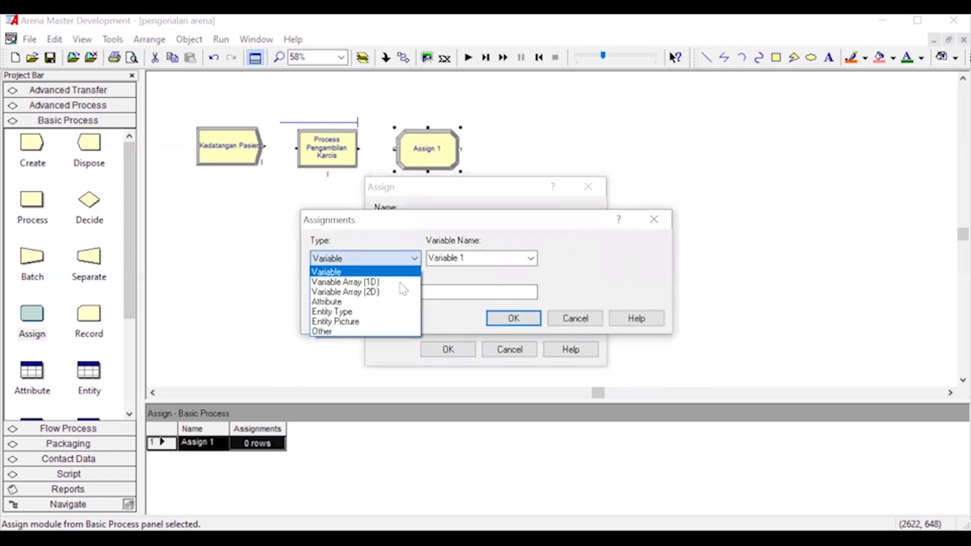
click(363, 326)
click(530, 258)
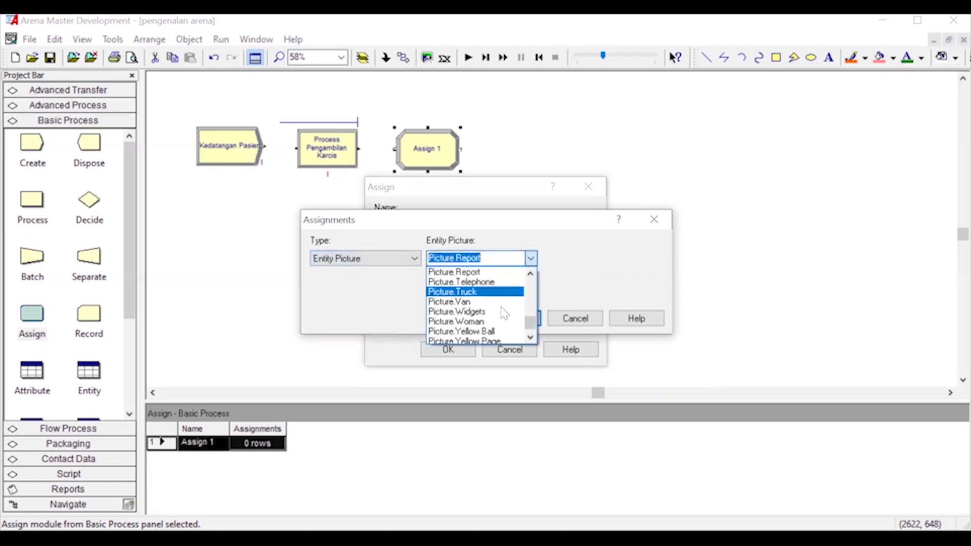
scroll(471, 293, up, 10)
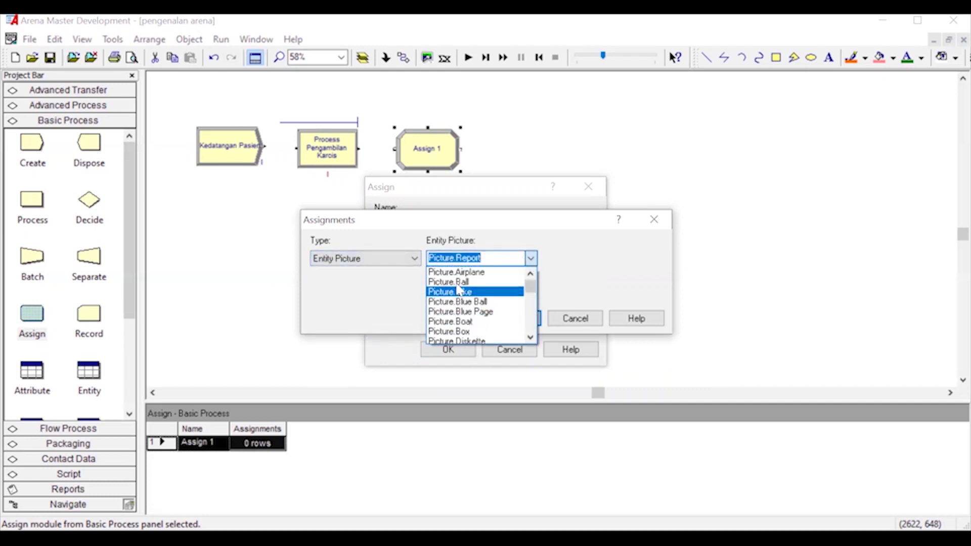
click(475, 282)
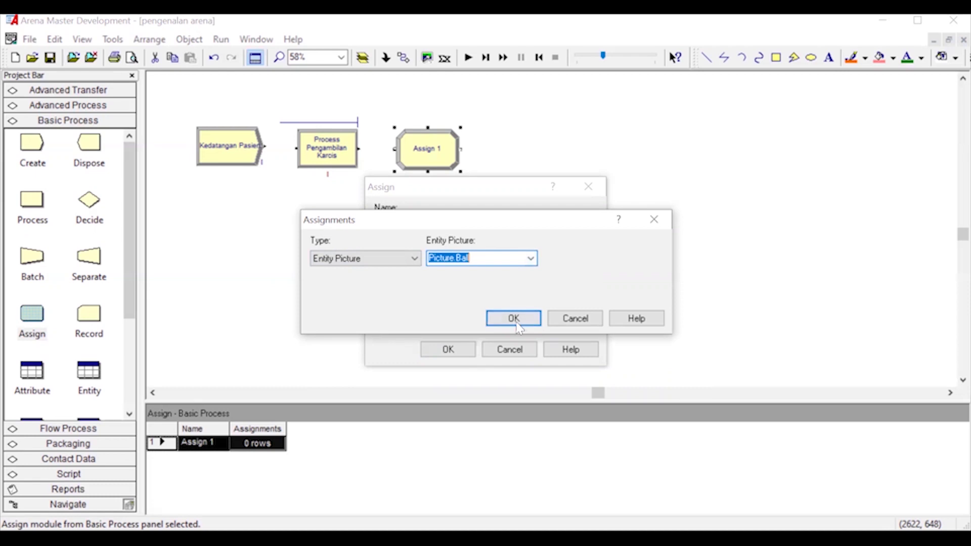
click(531, 259)
click(531, 260)
click(514, 319)
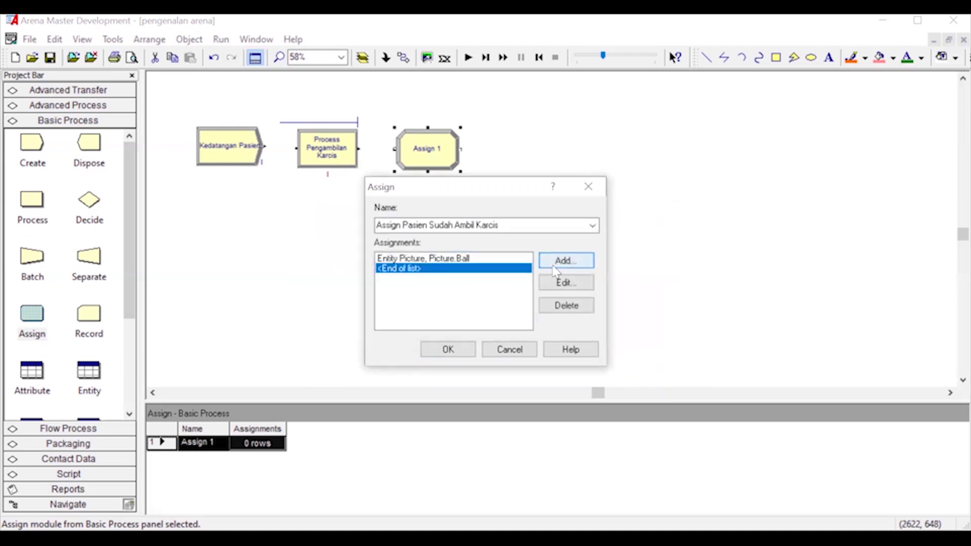
Add an Entity Type assignment named Pasien Sudah Ambil Karcis and accept the Assign module's settings
click(559, 264)
click(390, 259)
click(367, 313)
click(484, 257)
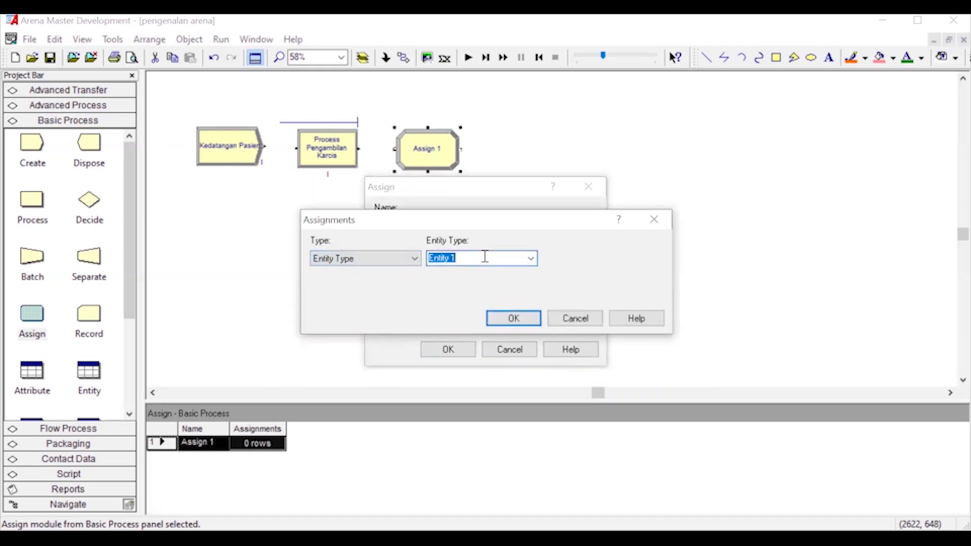
text(Pais)
key(Return)
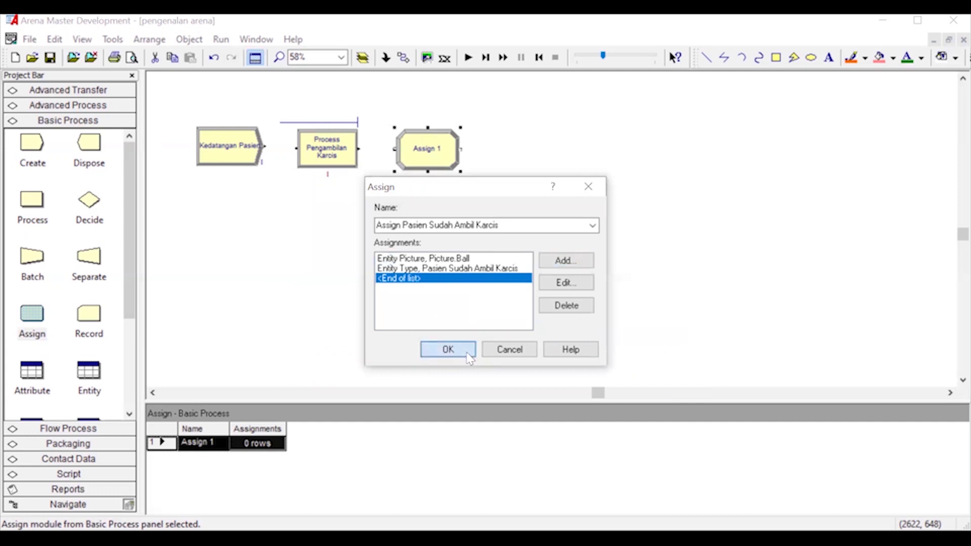
click(468, 354)
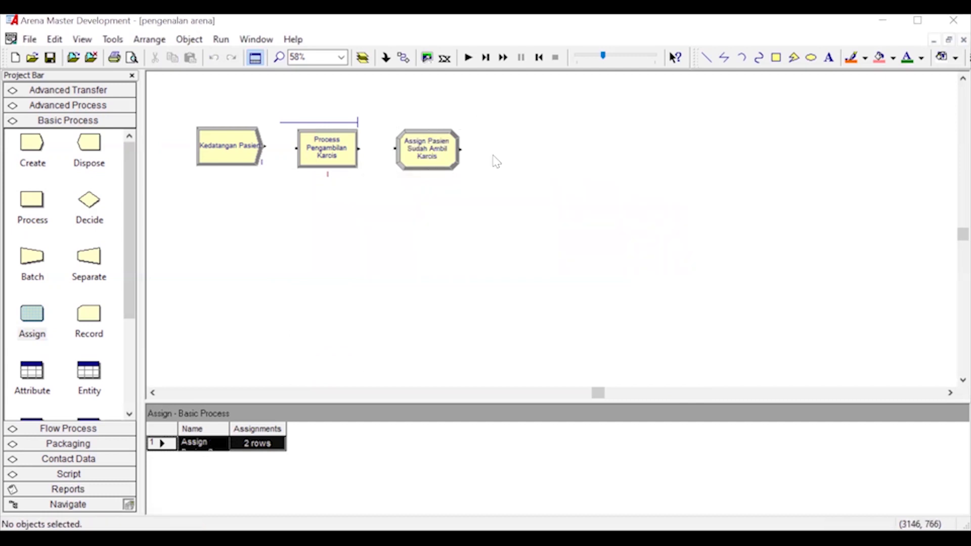
Place a Process module after Assign Pasien Sudah Ambil Karcis, named Process Administrasi, with the Seize Delay Release action
drag(29, 213, 510, 159)
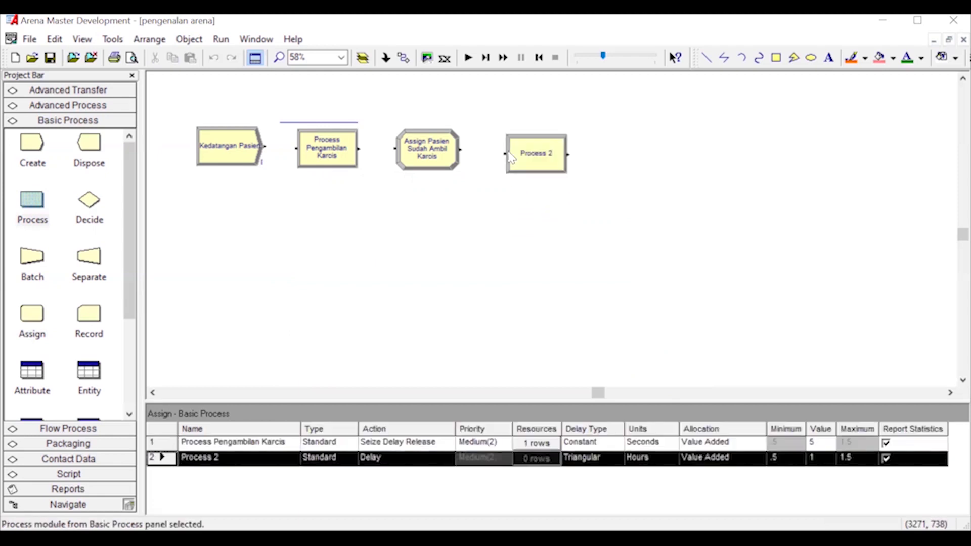
double_click(527, 152)
click(428, 154)
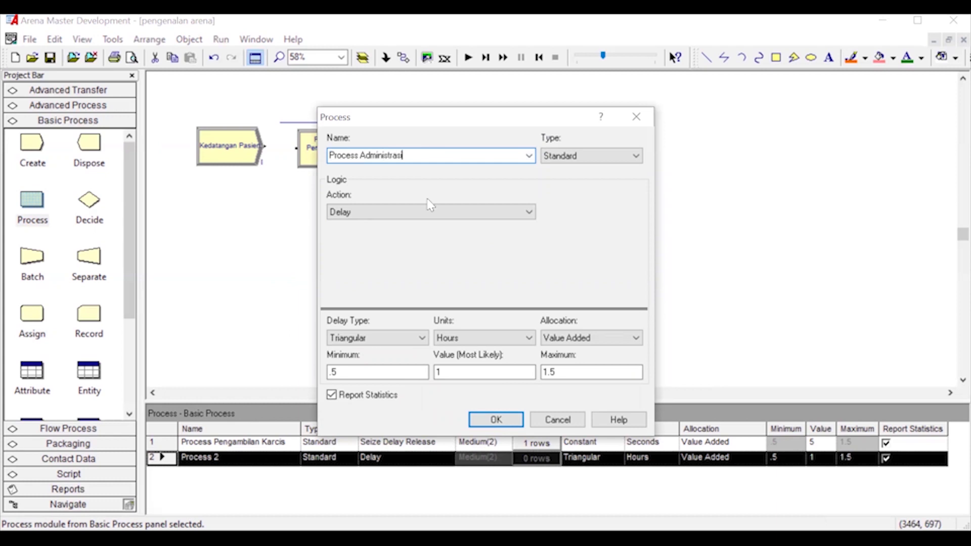
click(415, 213)
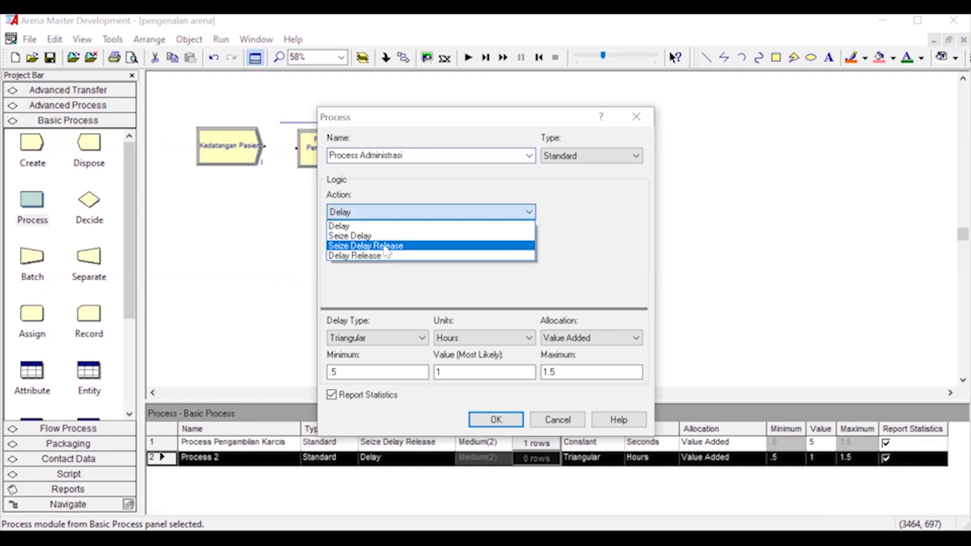
click(387, 246)
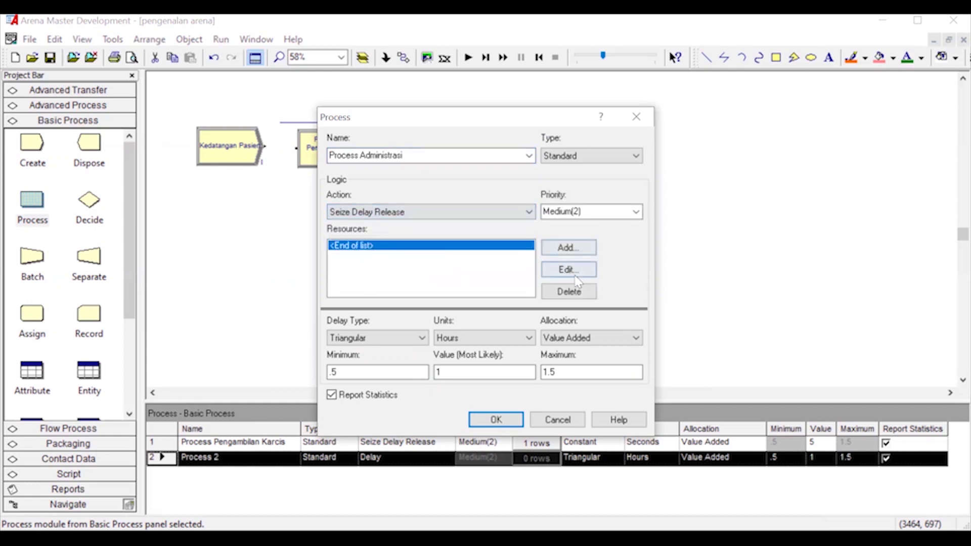
Add a resource named Pegawai Administrasi with quantity 2 to the Process Administrasi module
click(566, 248)
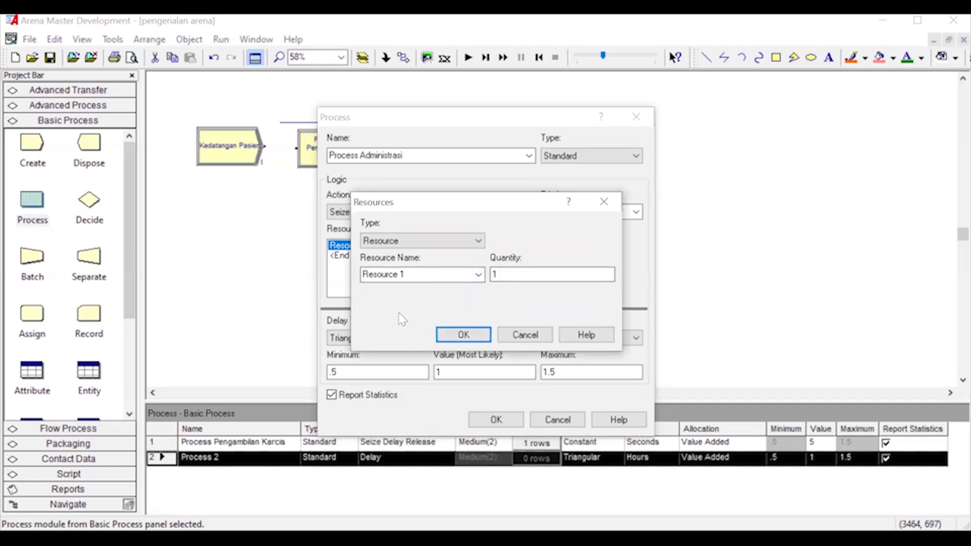
click(420, 275)
text(Pegawai Administrasi)
double_click(512, 273)
text(2)
click(463, 334)
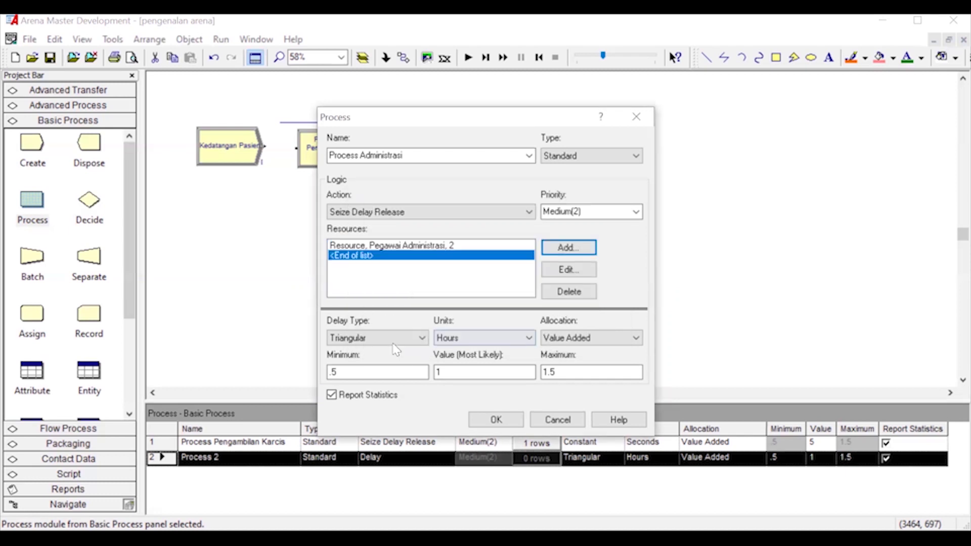
Try the Normal delay type and a NORM( Mean , StdDev ) expression for Process Administrasi, browsing the other distribution expressions
click(397, 340)
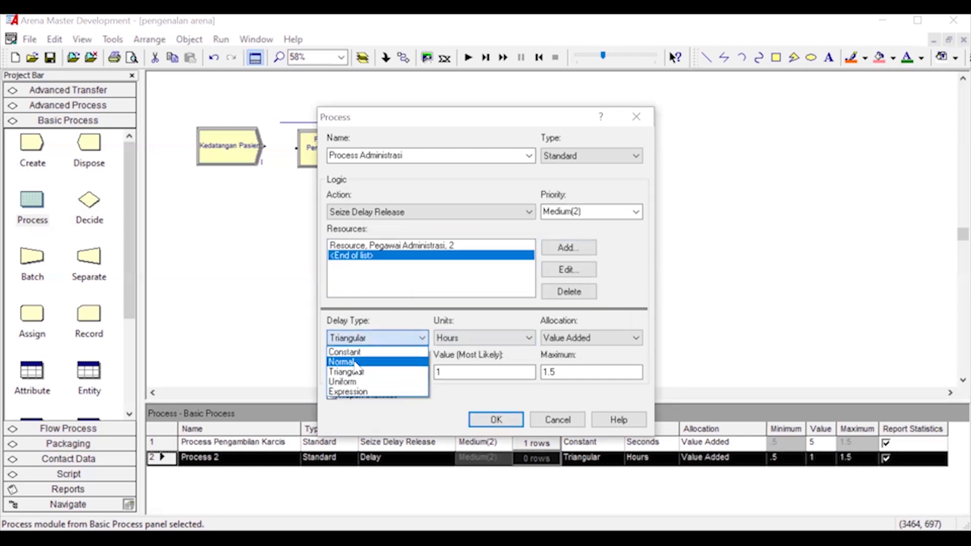
click(353, 363)
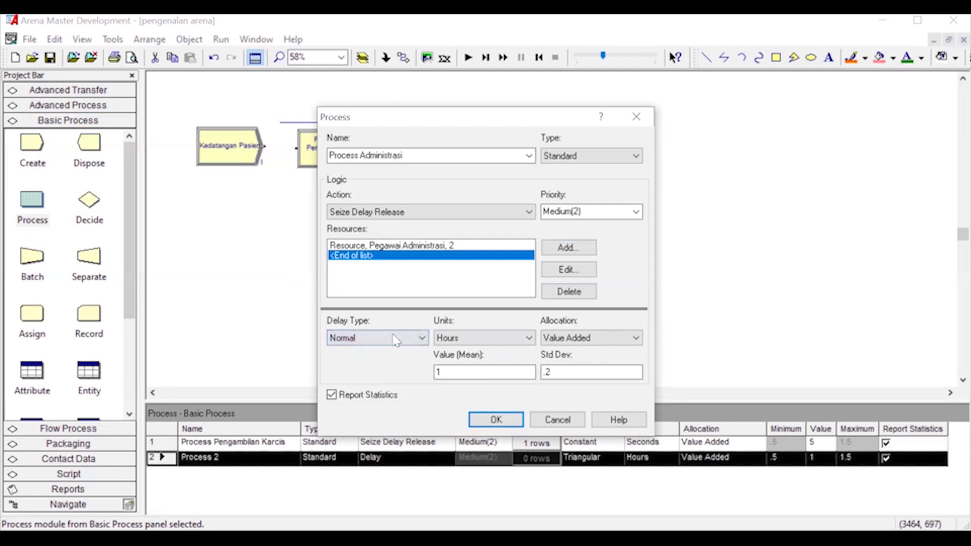
click(422, 343)
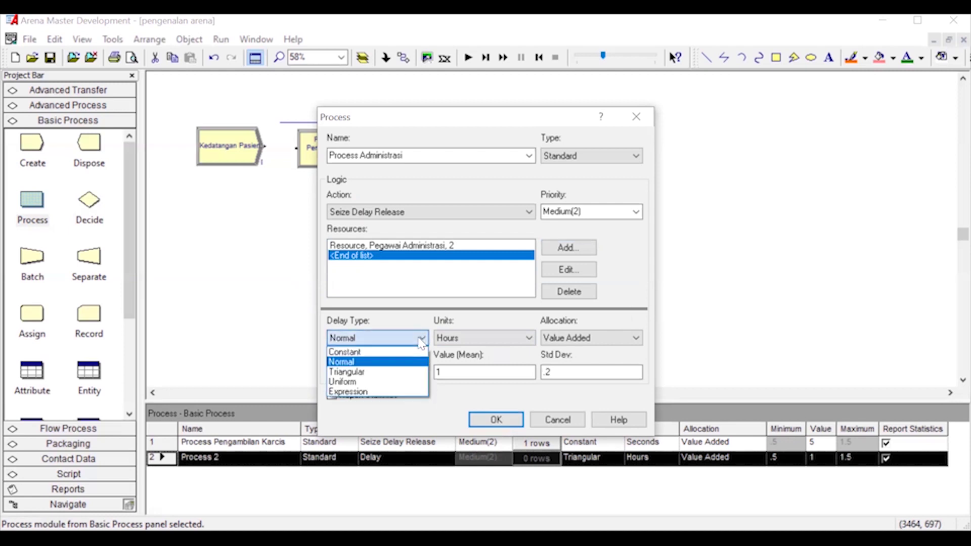
click(383, 396)
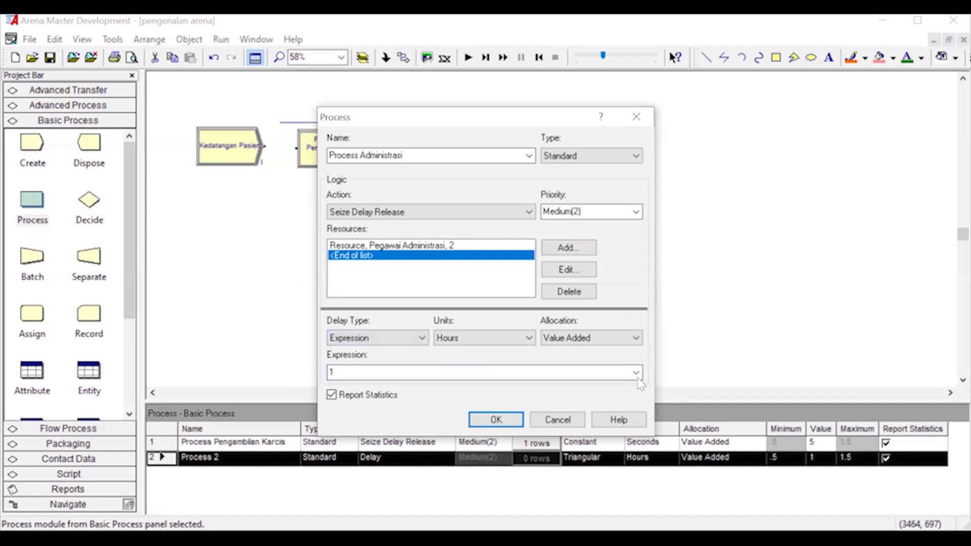
click(636, 373)
click(404, 400)
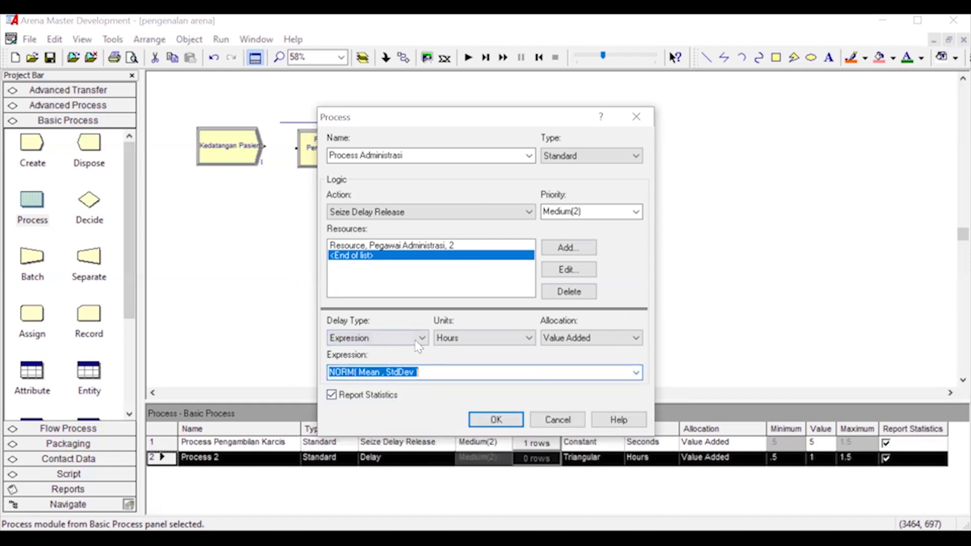
click(422, 337)
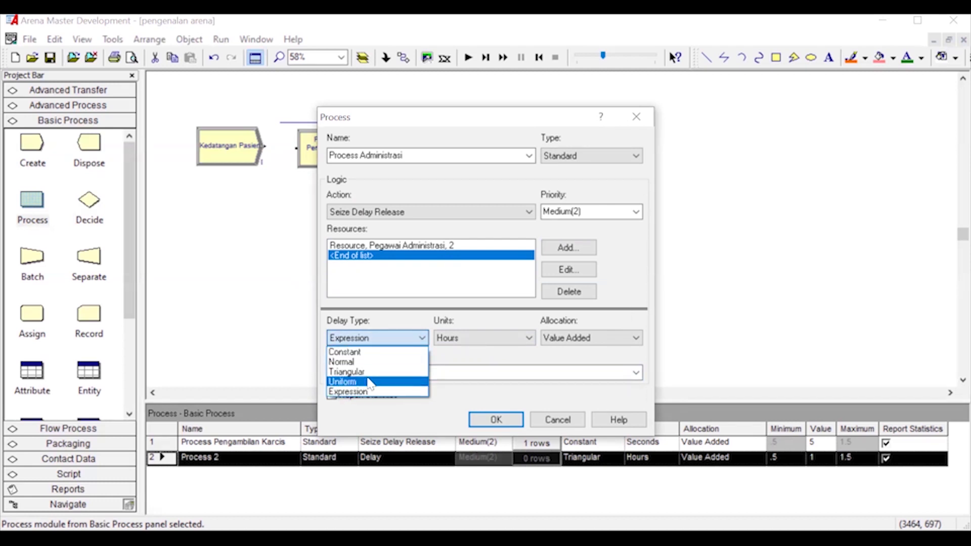
click(632, 383)
click(636, 374)
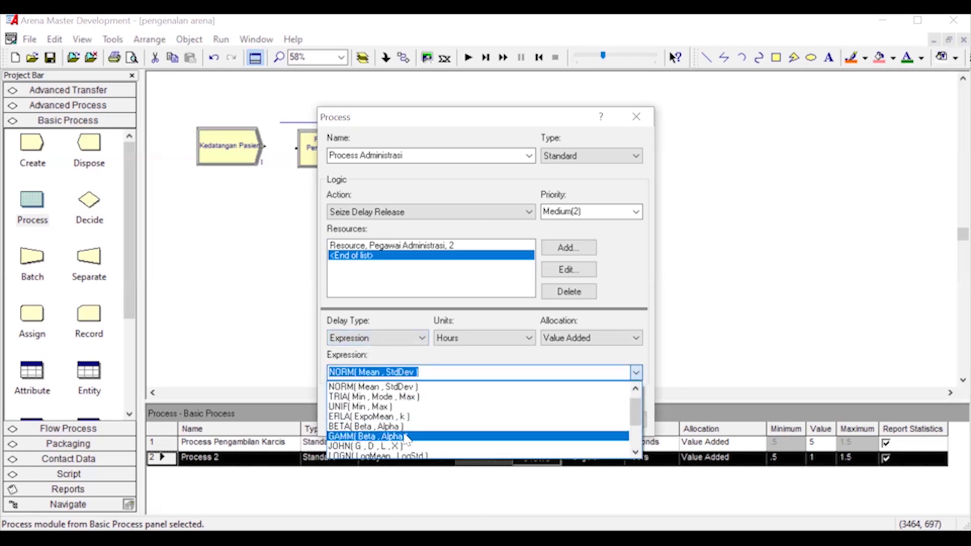
scroll(434, 427, down, 1)
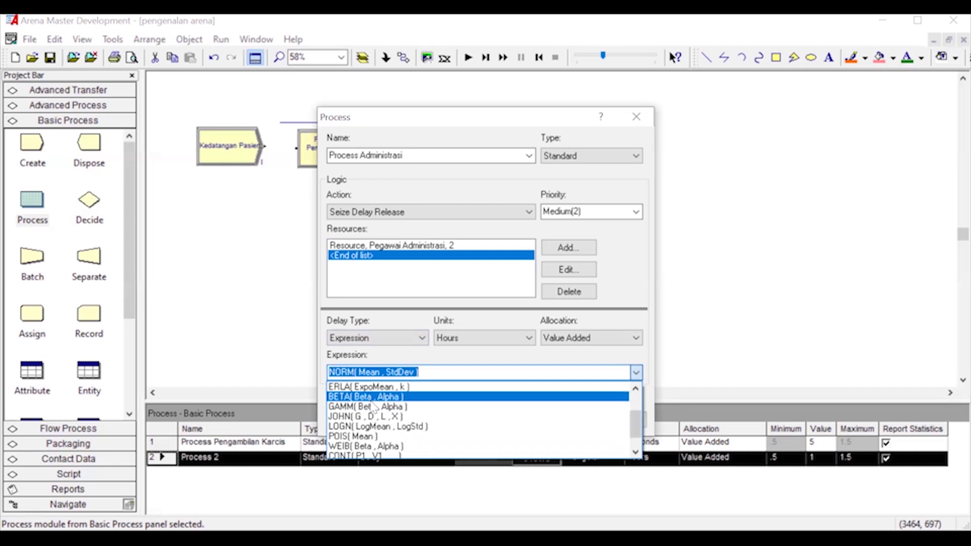
click(430, 342)
Set the Process Administrasi delay to Normal in Minutes with a standard deviation of 0.02 and accept the settings
click(419, 338)
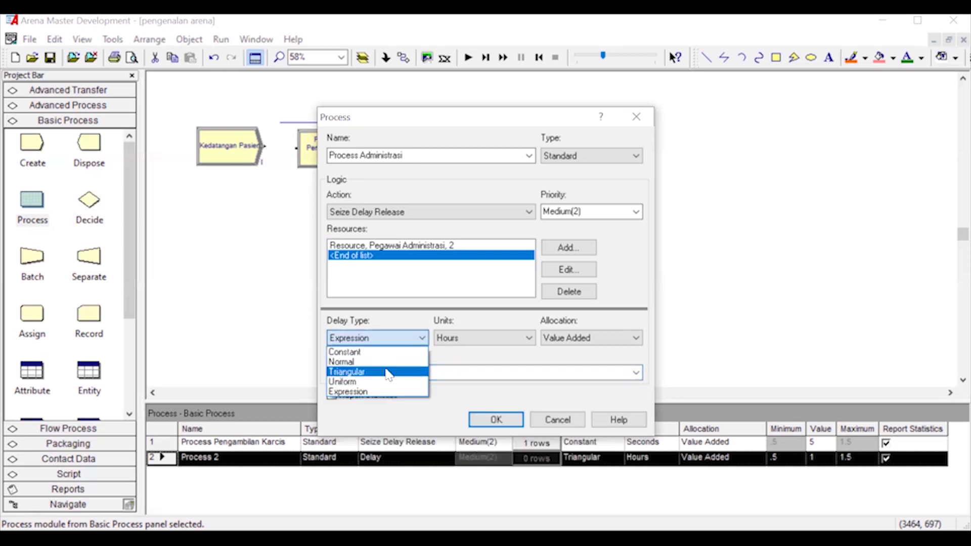
click(387, 361)
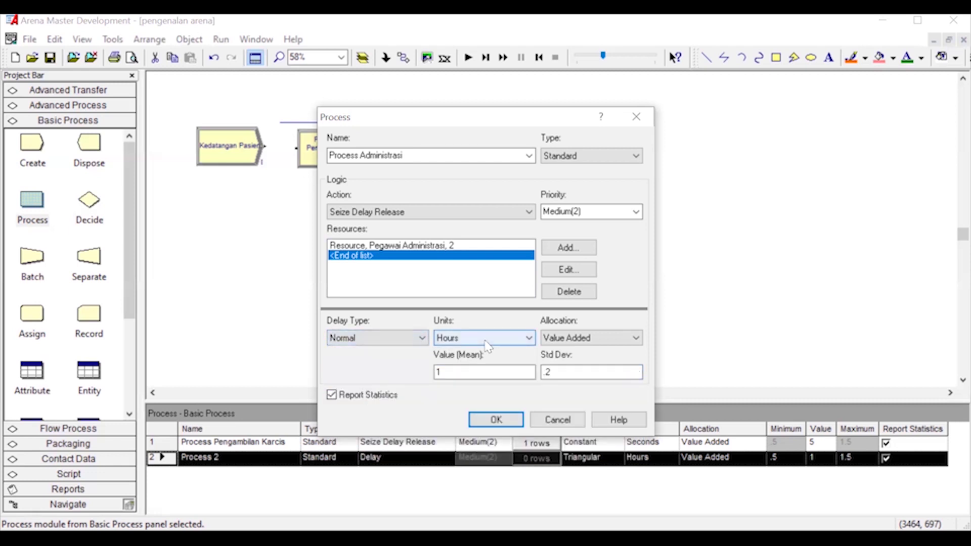
click(486, 344)
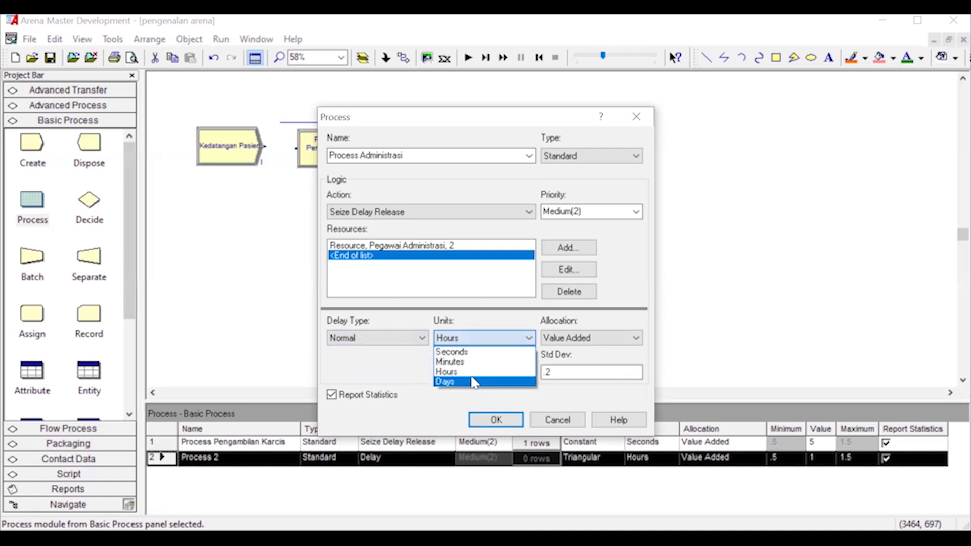
click(466, 363)
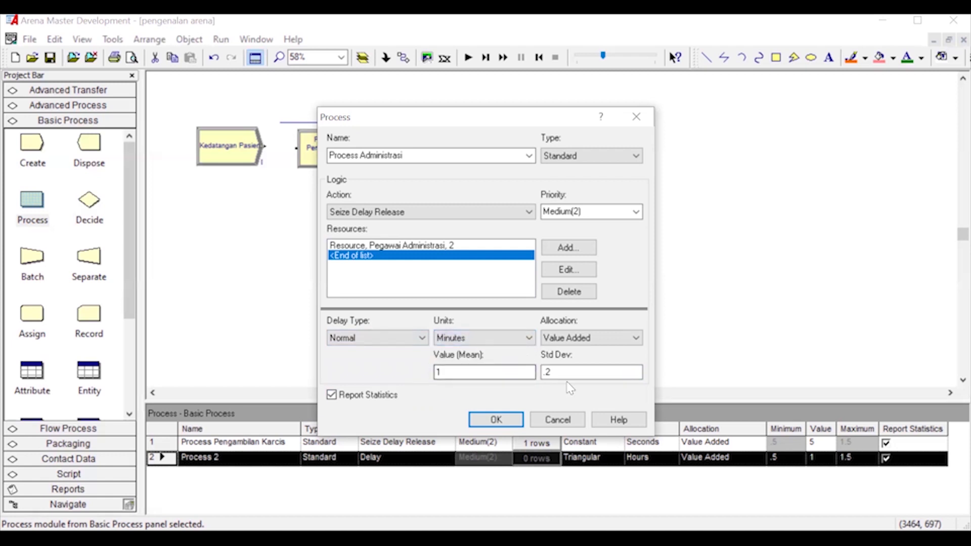
click(544, 374)
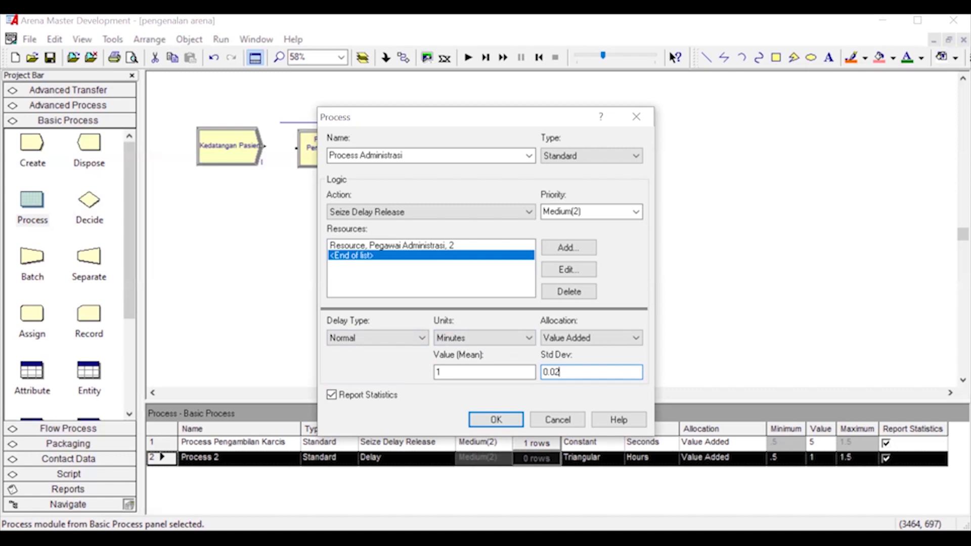
key(Return)
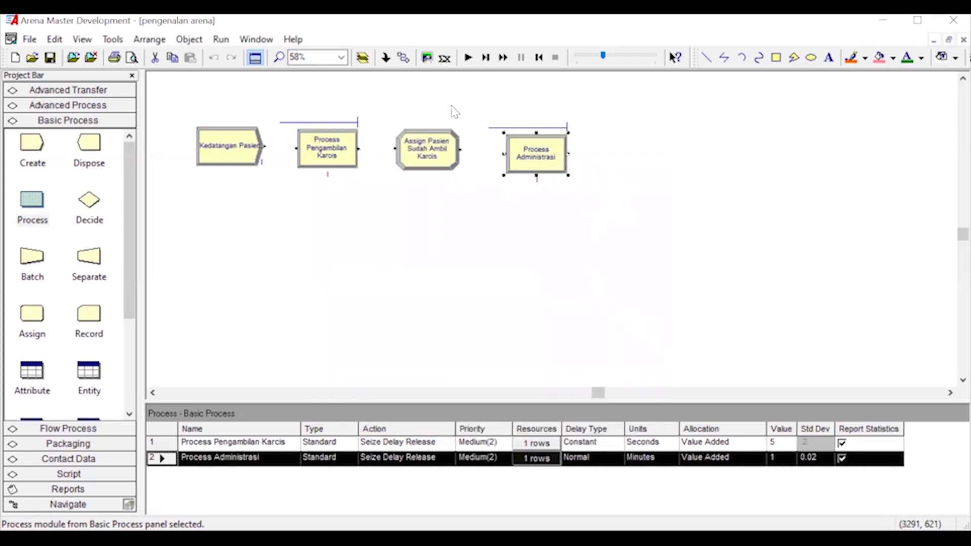
Place an Assign module after Process Administrasi and rename it Assign Pasien Poli Umum Proses Administrasi
click(502, 202)
drag(44, 309, 552, 158)
click(629, 154)
drag(629, 155, 630, 146)
double_click(630, 146)
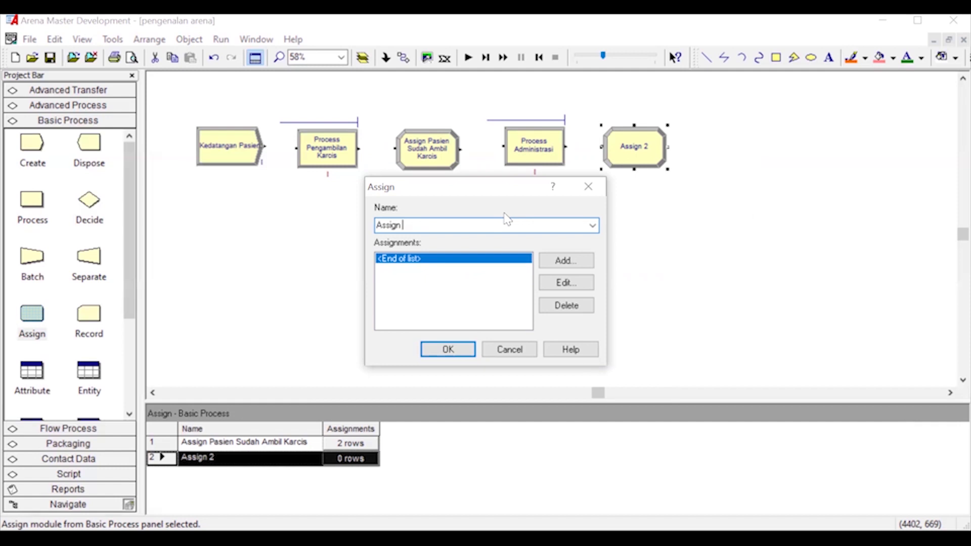
text(Pa)
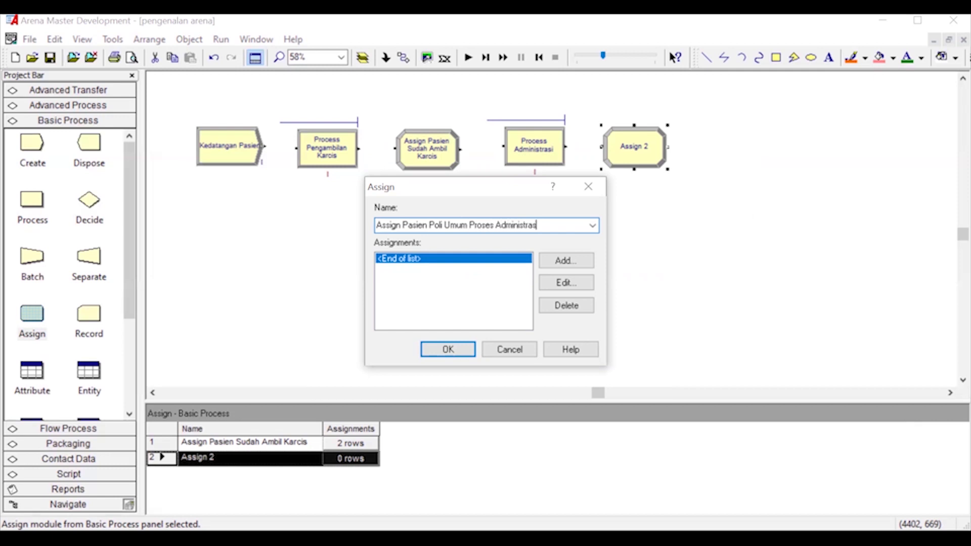
Add an Entity Picture assignment using Picture.Yellow Ball to the Assign Pasien Poli Umum Proses Administrasi module
click(566, 260)
click(400, 258)
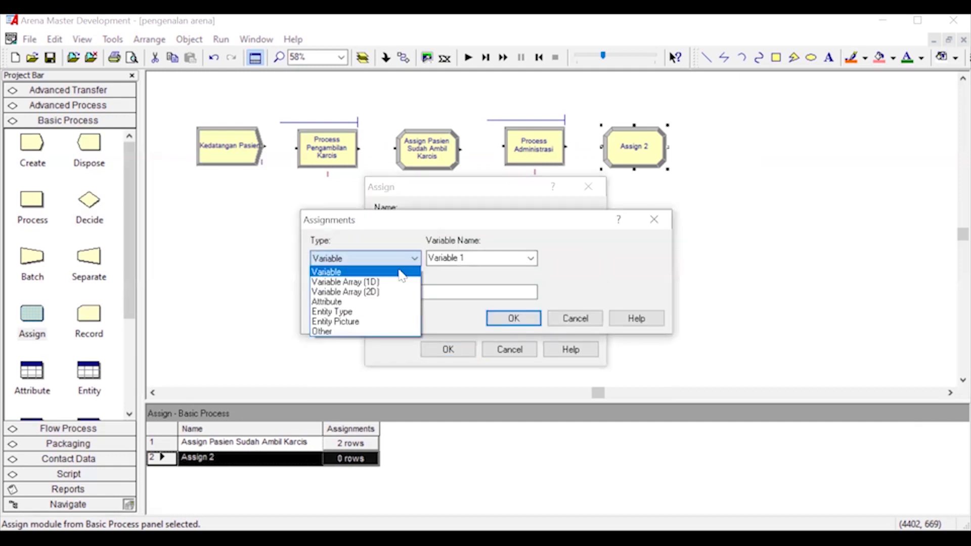
click(339, 322)
click(530, 259)
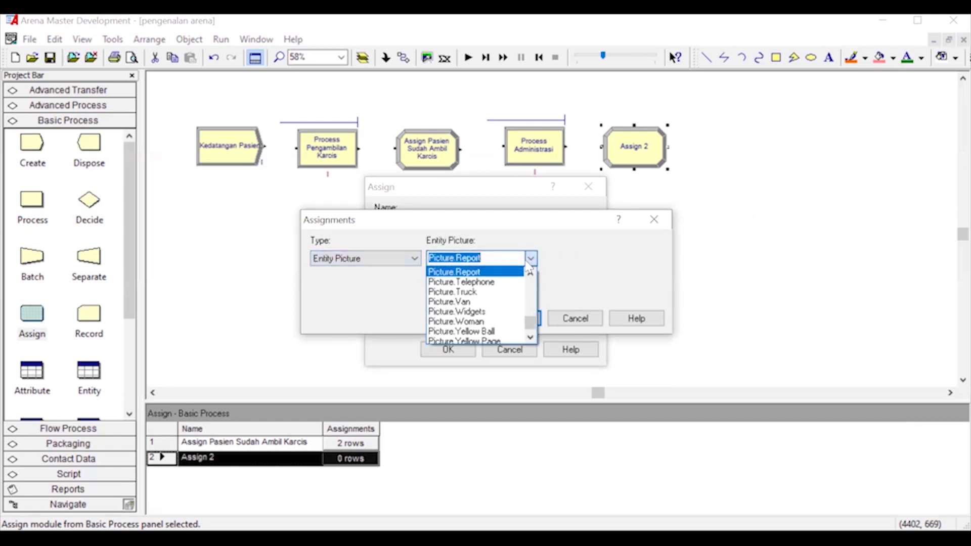
click(460, 322)
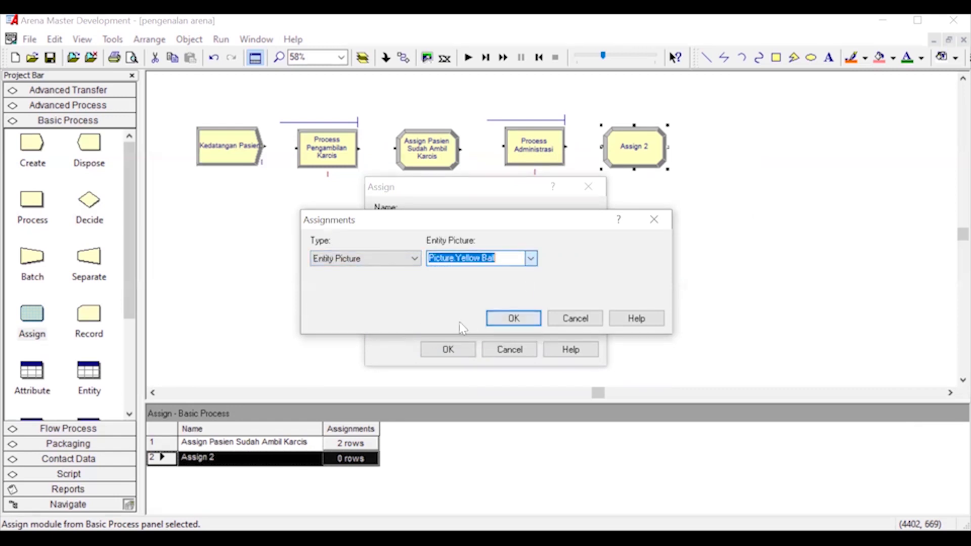
click(512, 319)
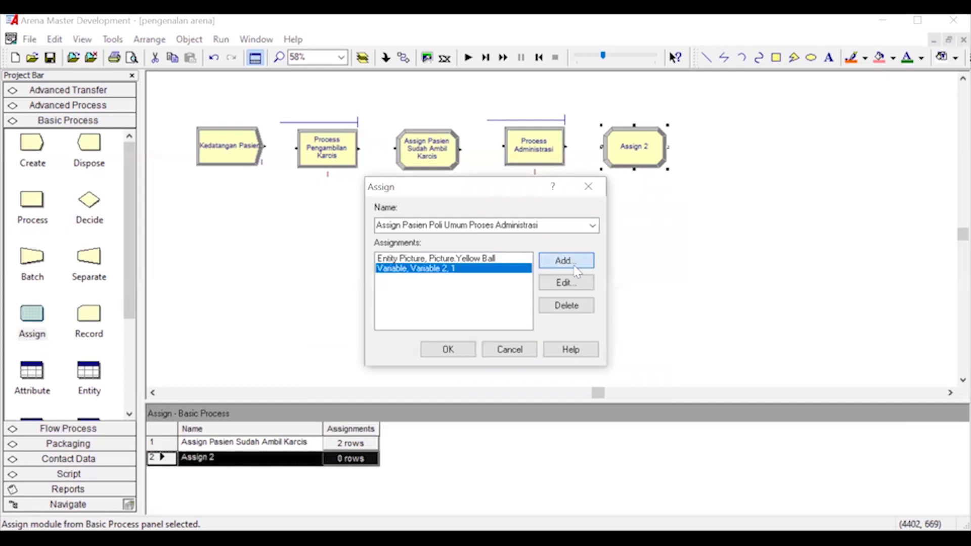
Add an Entity Type assignment of Poli Umum to Assign Pasien Poli Umum Proses Administrasi and accept the module
click(577, 273)
click(392, 260)
click(373, 312)
click(531, 258)
click(462, 258)
text(Poli Umum)
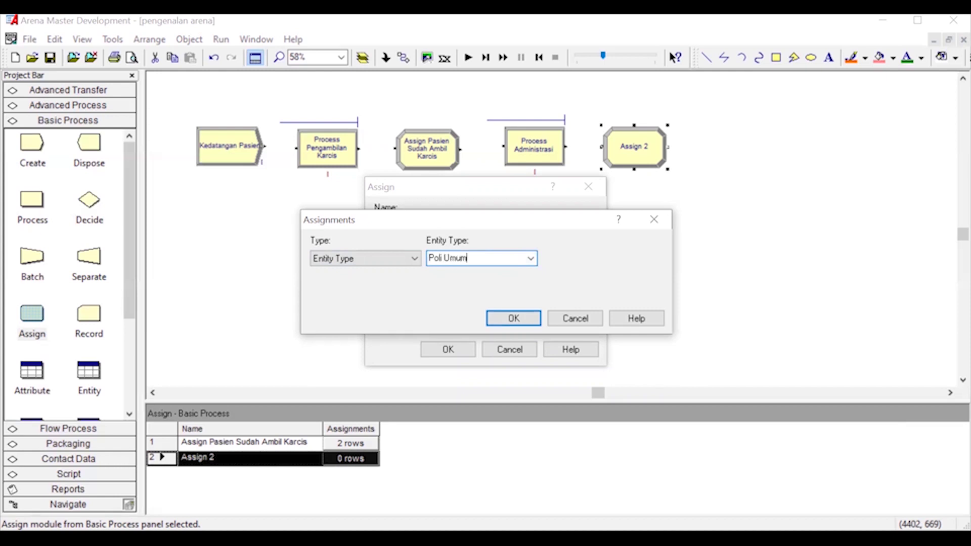
key(Return)
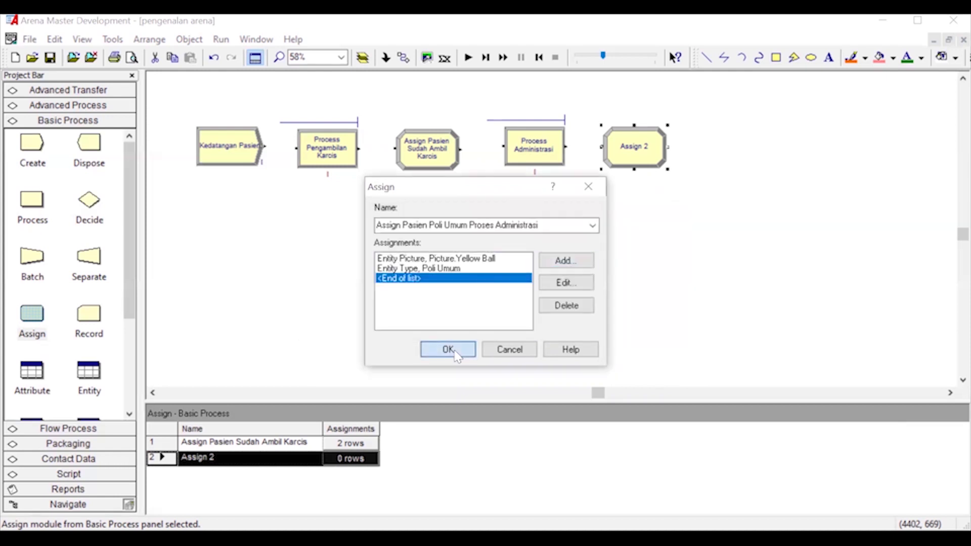
click(458, 350)
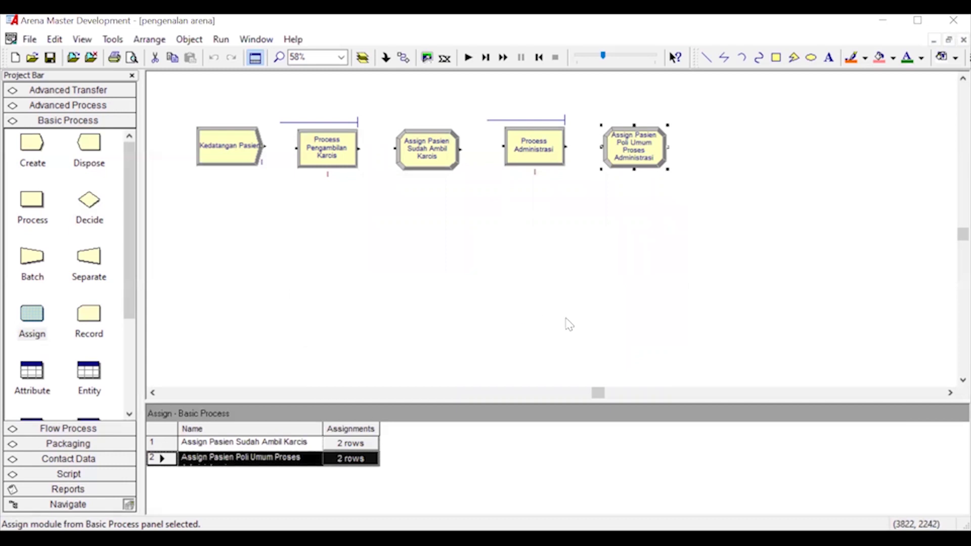
Place a Decide module after Assign Pasien Poli Umum Proses Administrasi and rename it Decide Poli Umum
drag(90, 202, 732, 146)
click(695, 154)
key(Delete)
click(701, 209)
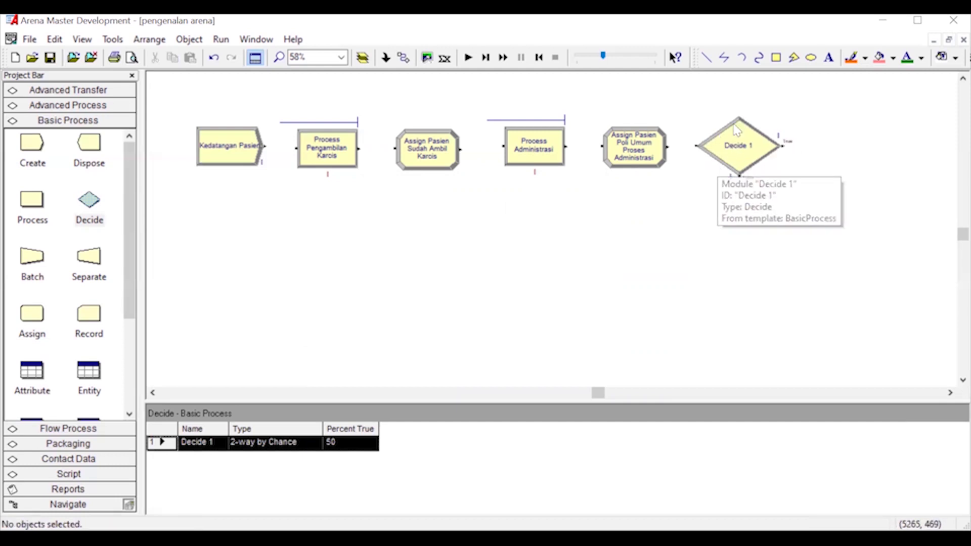
double_click(738, 161)
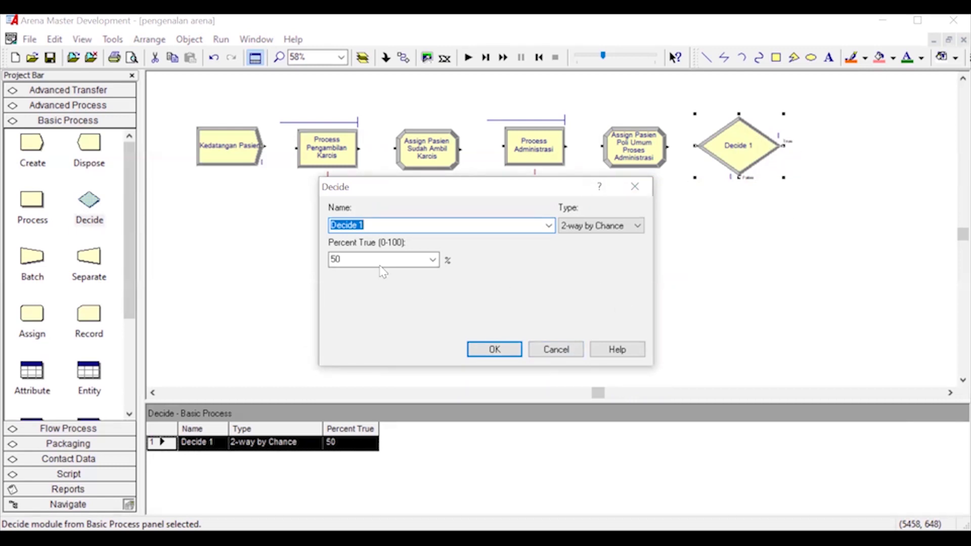
click(377, 226)
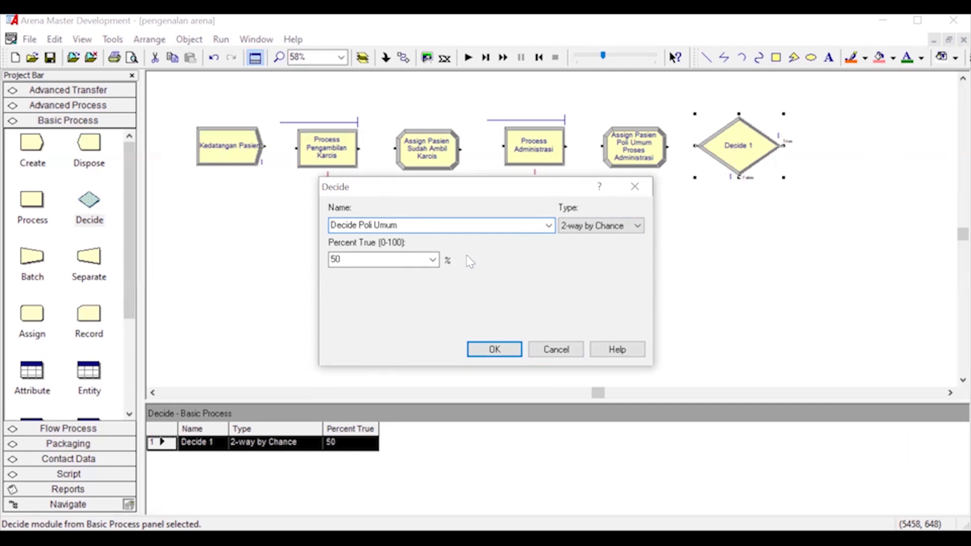
click(495, 350)
click(694, 242)
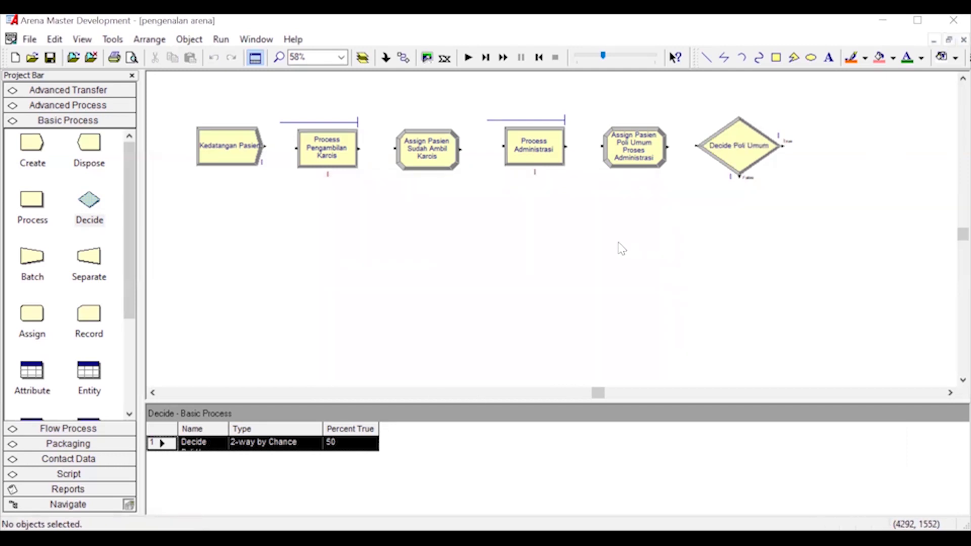
Place a Process module after Decide Poli Umum, named Process Menunggu Poli Umum, with a Constant Non-Value Added delay of 15 Minutes
drag(33, 200, 824, 158)
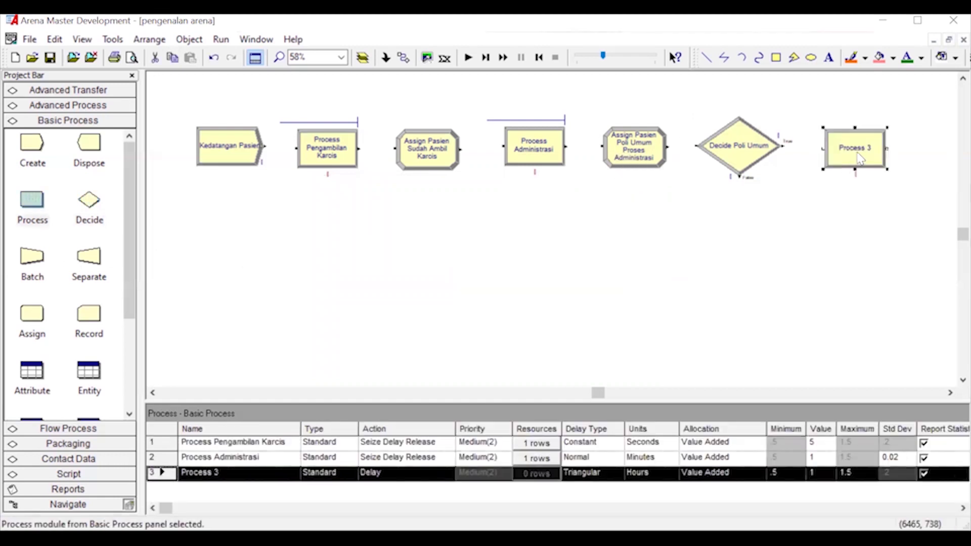
double_click(861, 147)
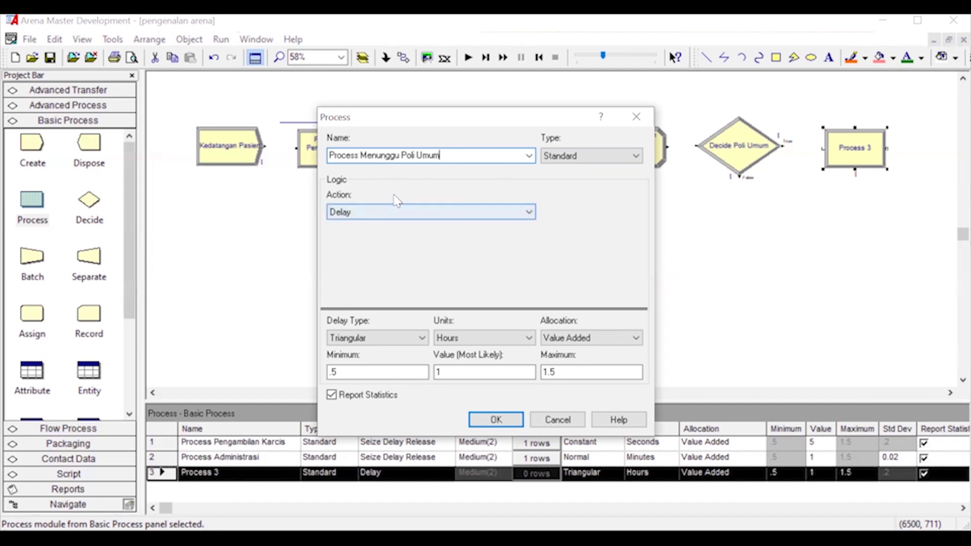
click(394, 338)
click(396, 349)
click(487, 345)
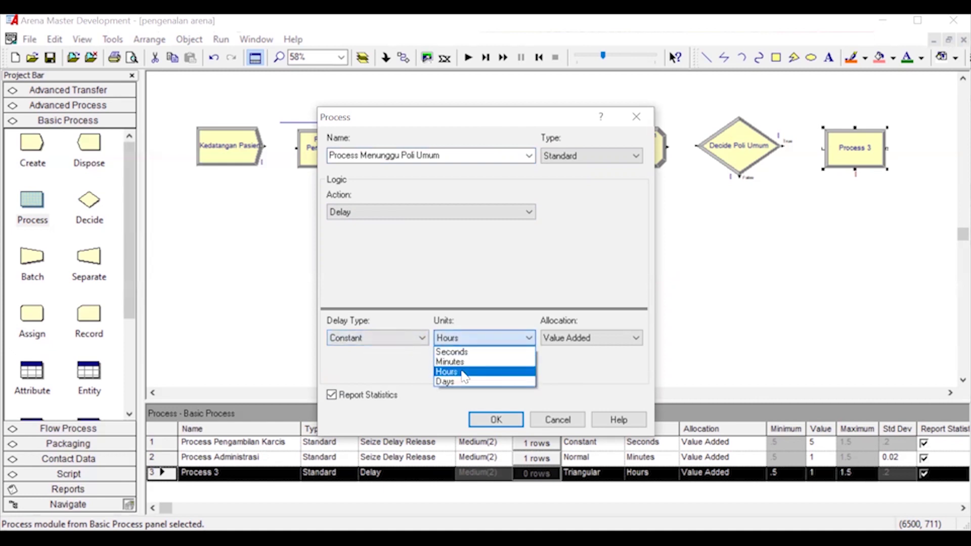
click(459, 362)
click(602, 340)
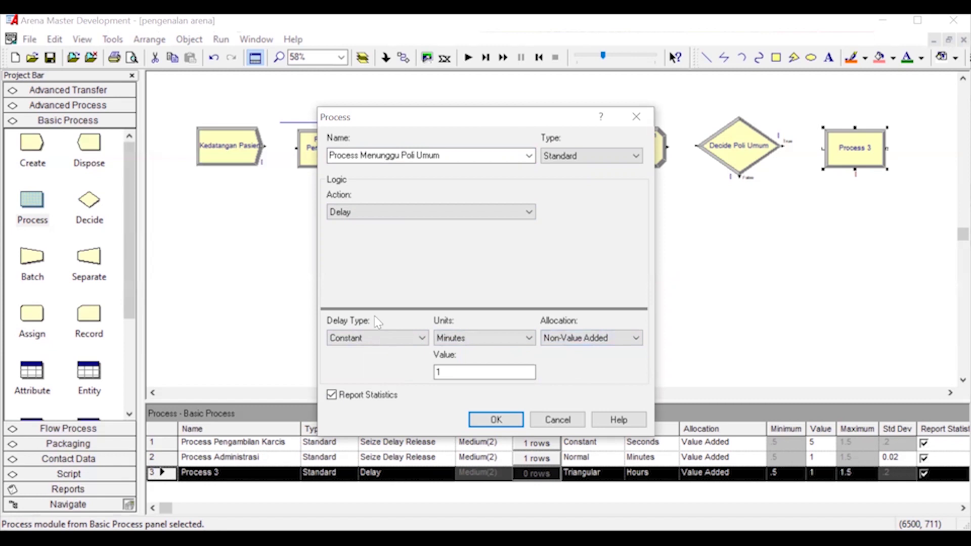
click(458, 372)
text(5)
click(495, 419)
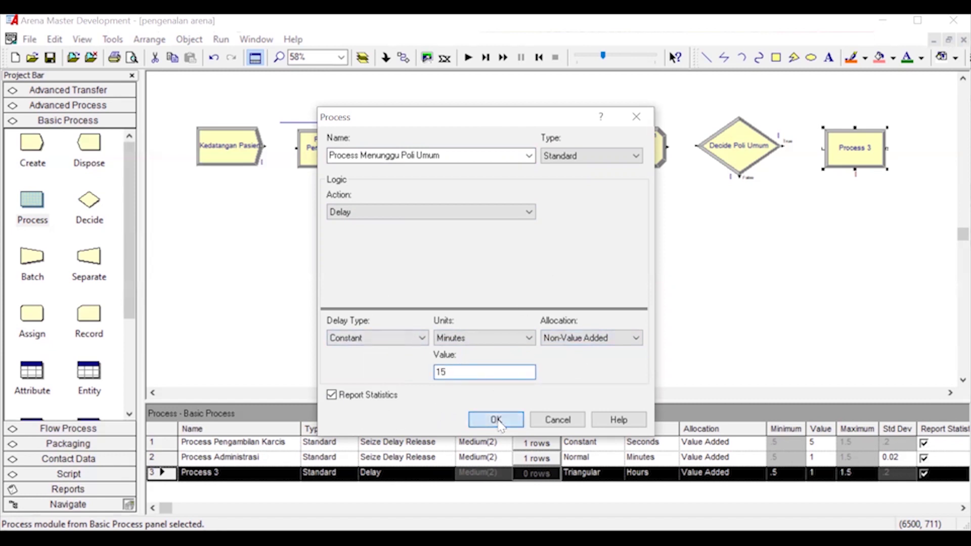
Place an Assign module after Process Menunggu Poli Umum and rename it Assign Menunggu Poli Umum
drag(602, 396, 633, 395)
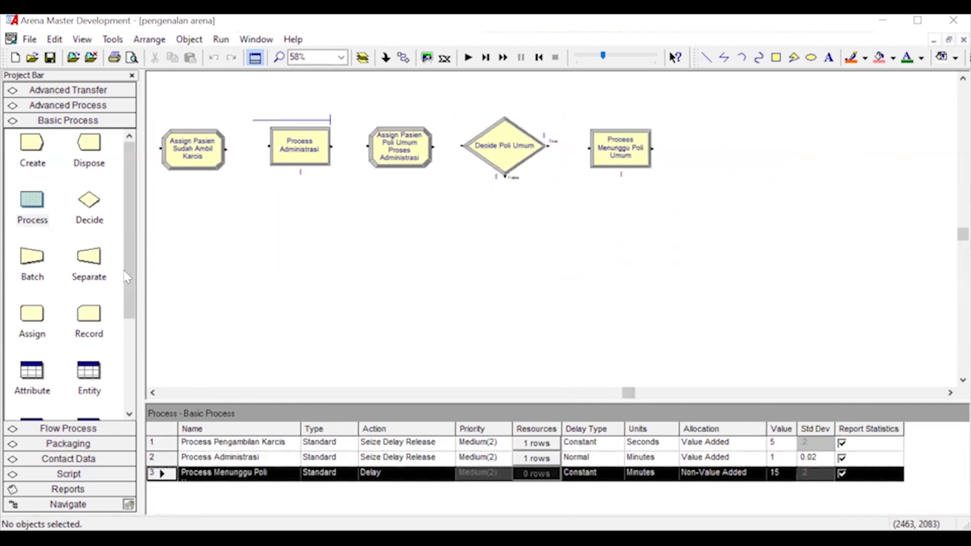
drag(32, 315, 694, 155)
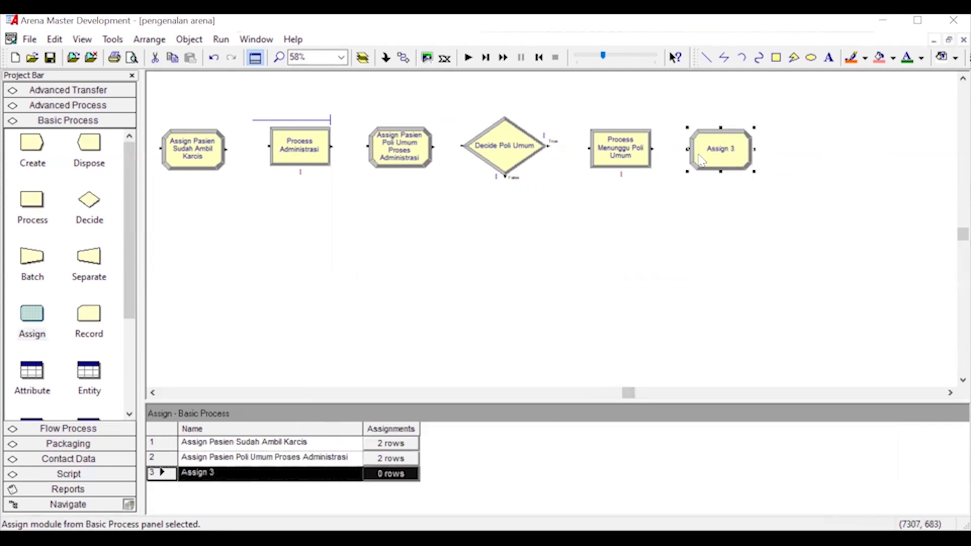
double_click(715, 146)
click(481, 225)
text(Menunggu Poli Umum)
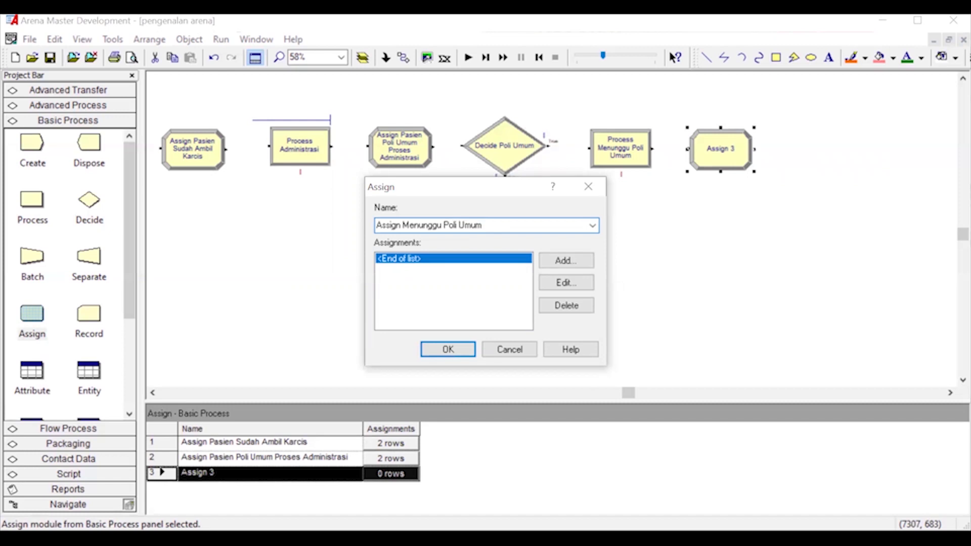
Add an Entity Picture assignment using Picture.Bike to the Assign Menunggu Poli Umum module
click(582, 267)
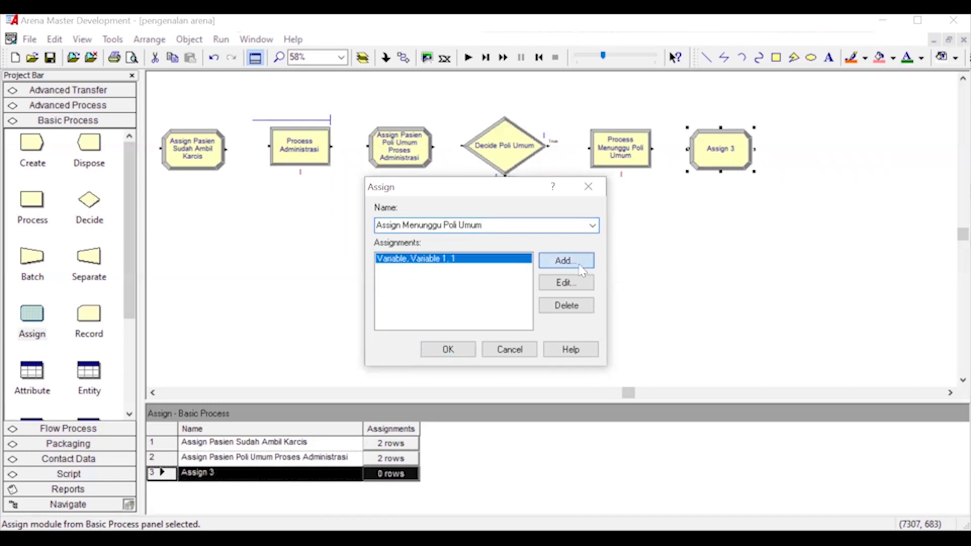
click(349, 259)
click(352, 322)
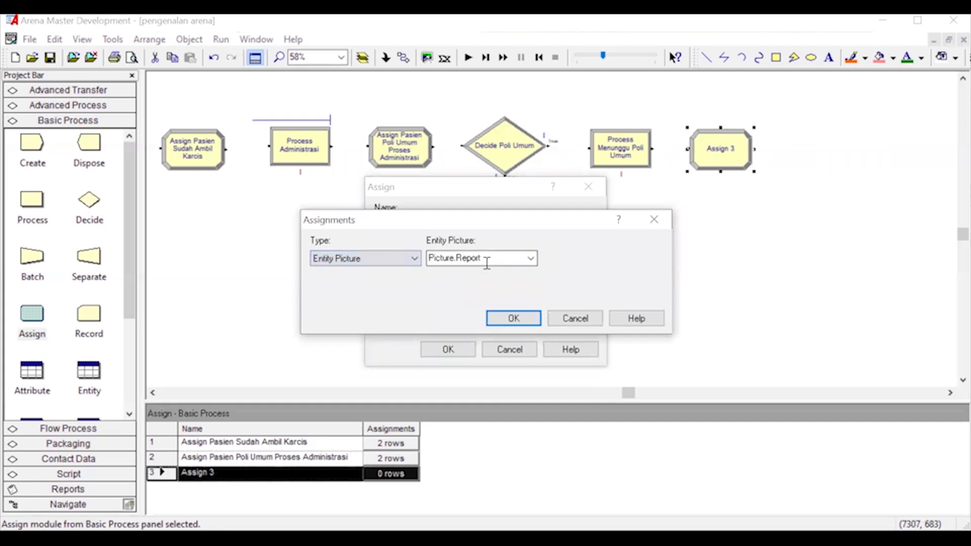
click(532, 259)
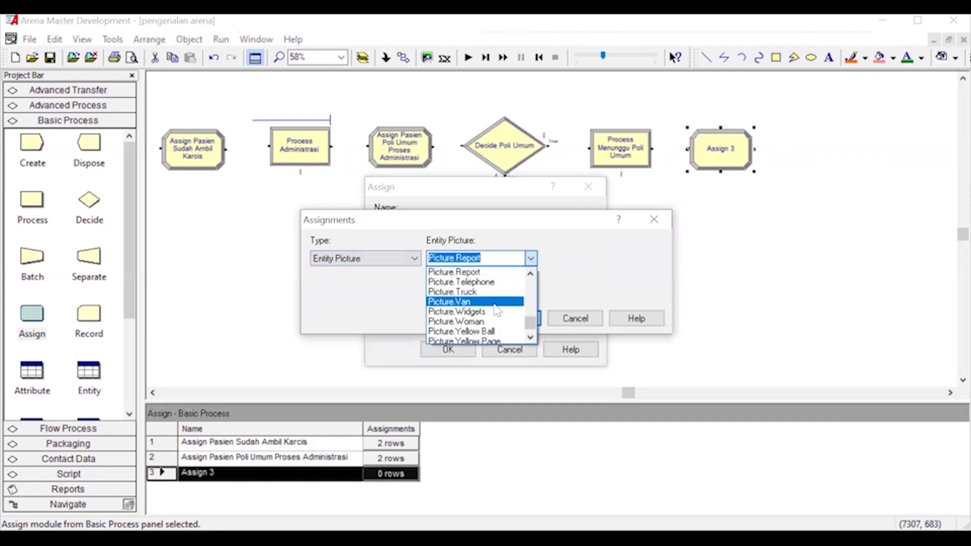
scroll(495, 313, up, 5)
scroll(495, 313, up, 1)
click(473, 291)
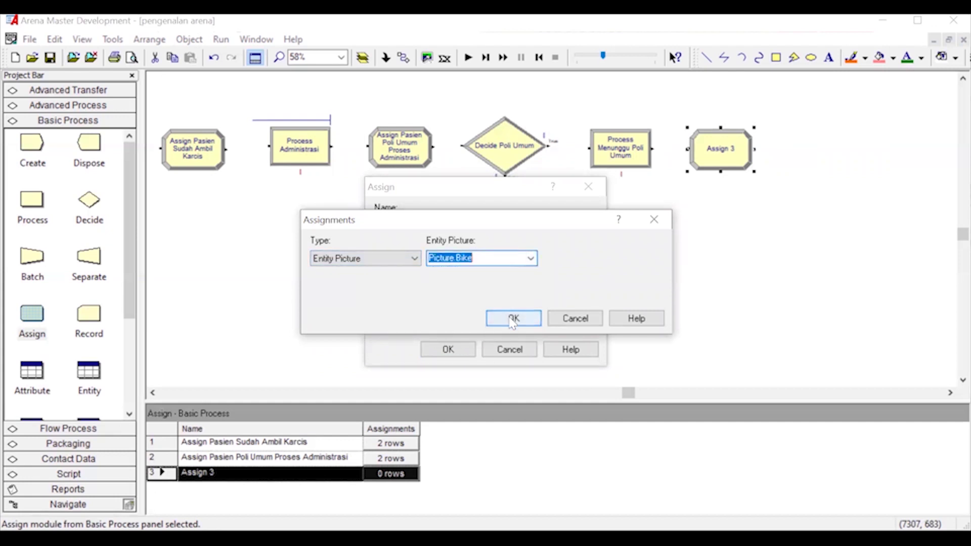
click(513, 319)
Add an Entity Type assignment of Pasien Menunggu Poli Umum to Assign Menunggu Poli Umum and accept the module
click(566, 260)
click(365, 259)
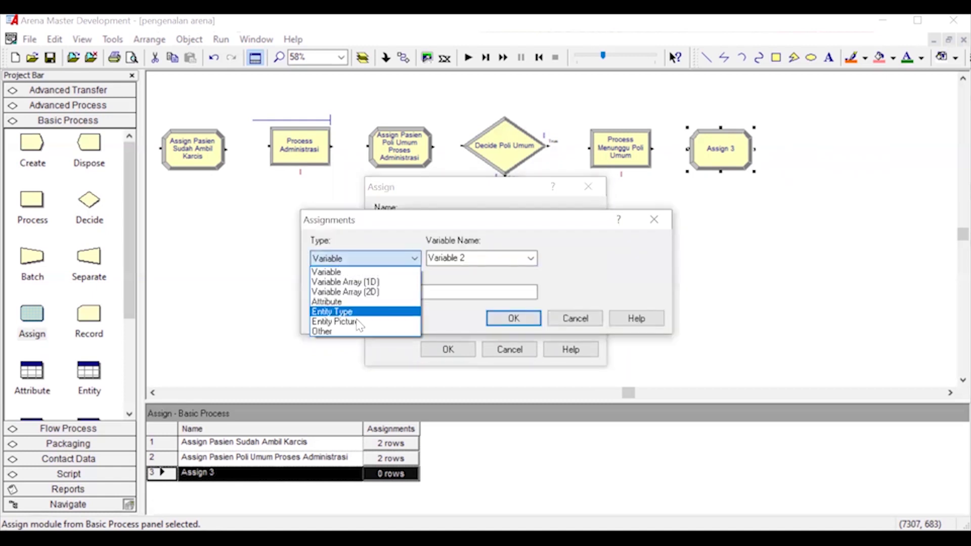
click(356, 318)
double_click(473, 260)
text(Pa)
text(sien Menungg)
text(u Pol)
text(i Umum)
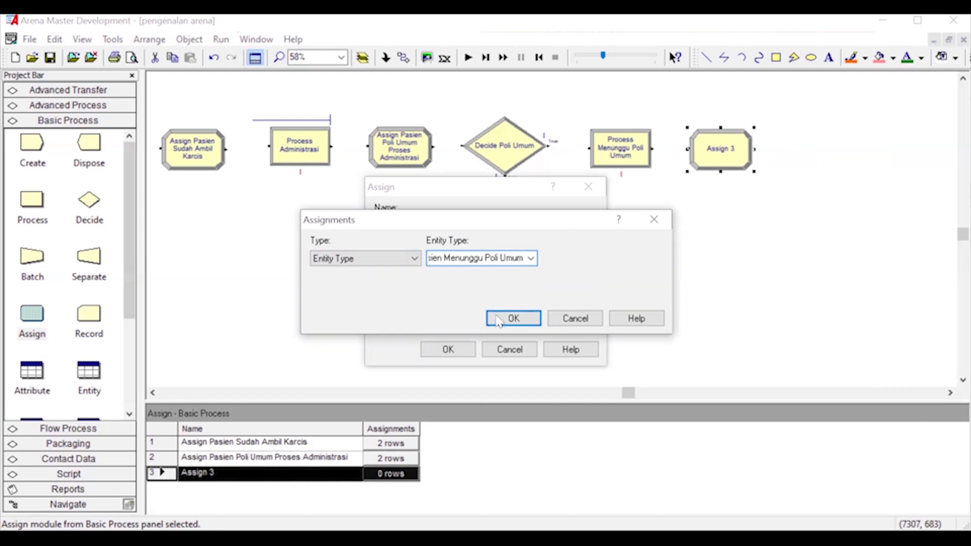
click(508, 323)
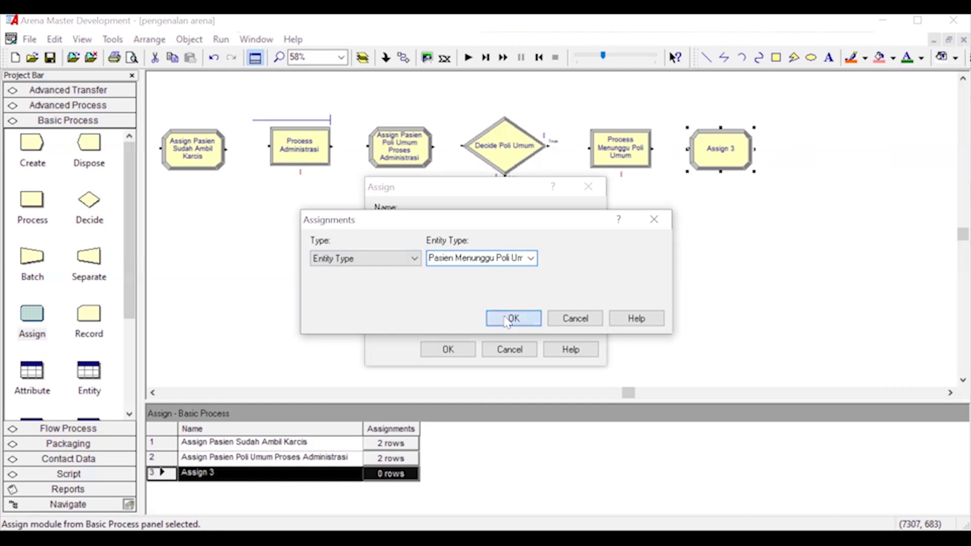
click(460, 355)
click(651, 242)
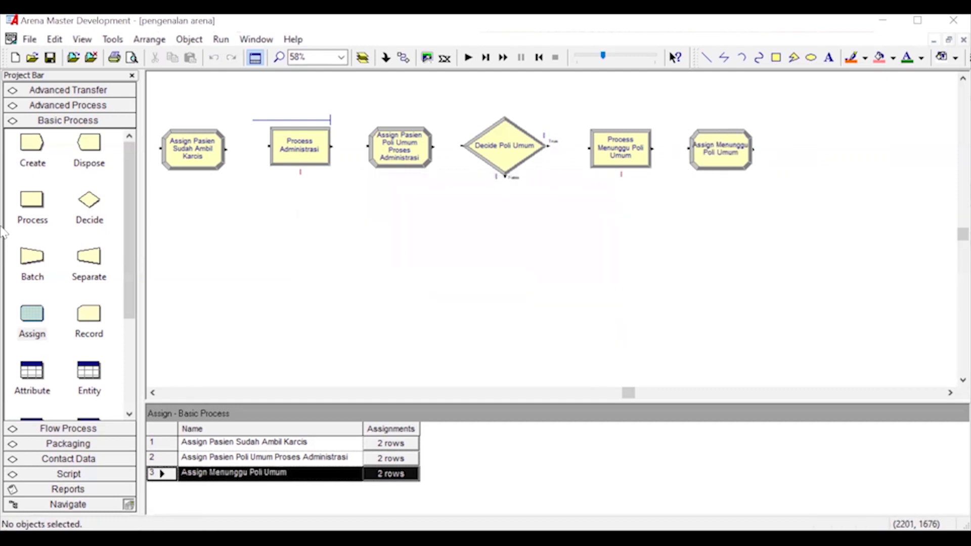
Place a second Decide module after Assign Menunggu Poli Umum and name it Decide Poli Umum 1?
drag(89, 202, 828, 150)
click(799, 232)
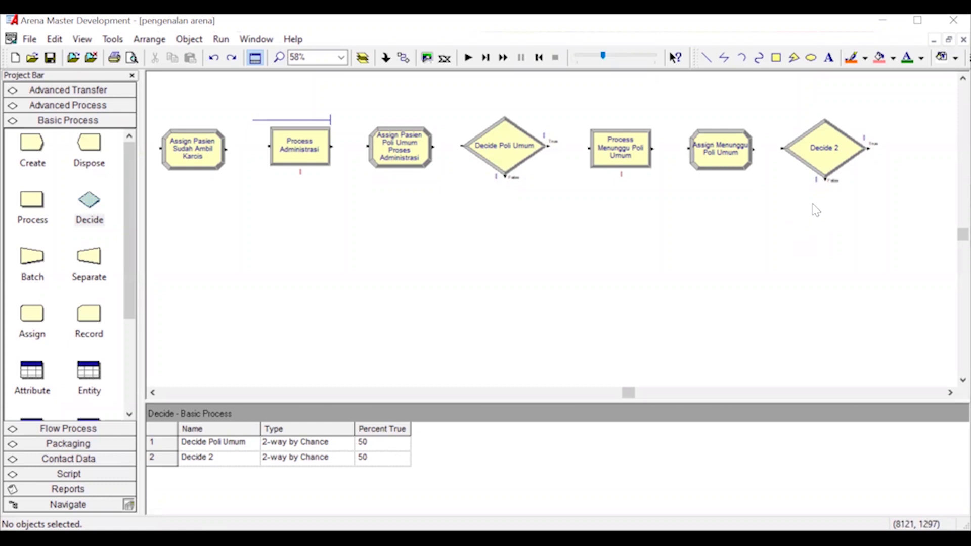
click(820, 138)
click(408, 228)
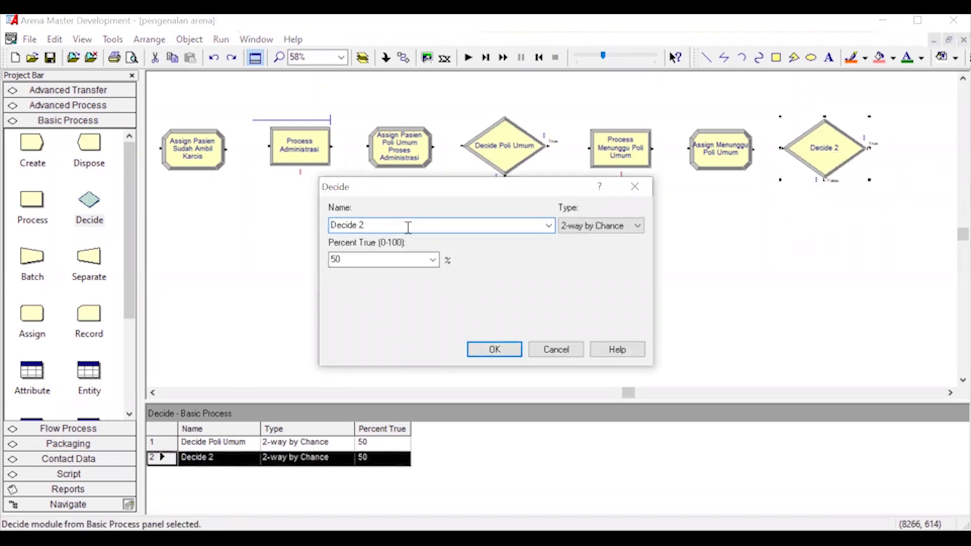
text(Poli Umum 1?)
Set Decide Poli Umum 1? to N-way by Chance with two percentages of 33 each and accept the module
click(613, 228)
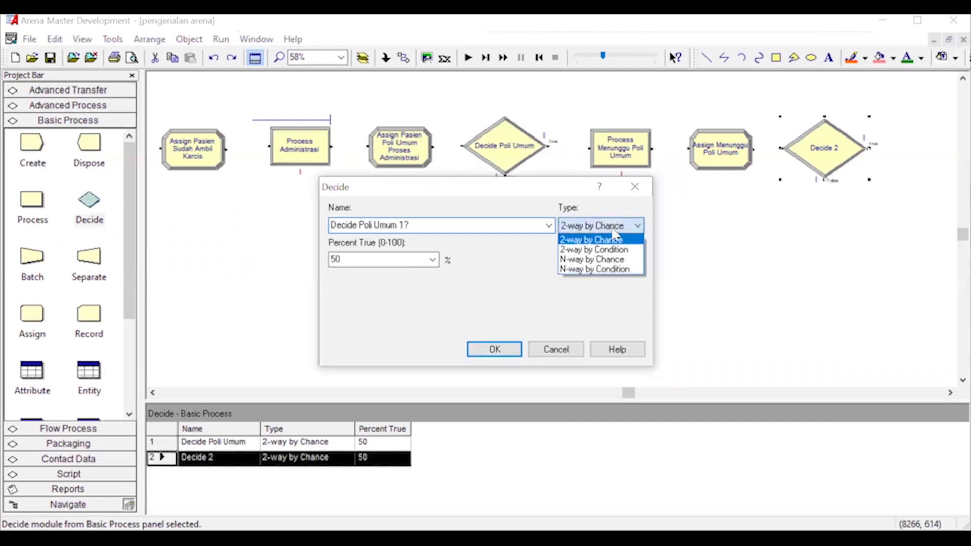
click(603, 260)
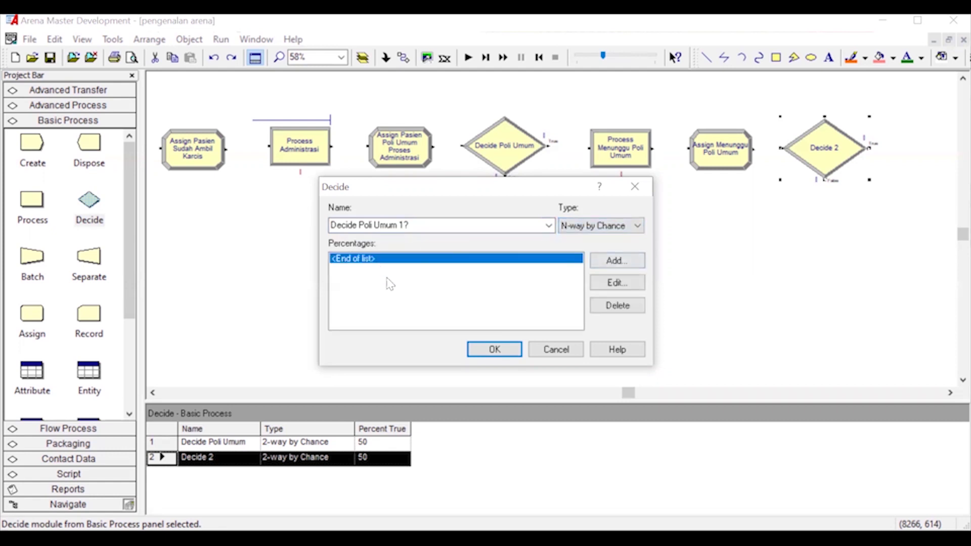
click(599, 261)
text(33)
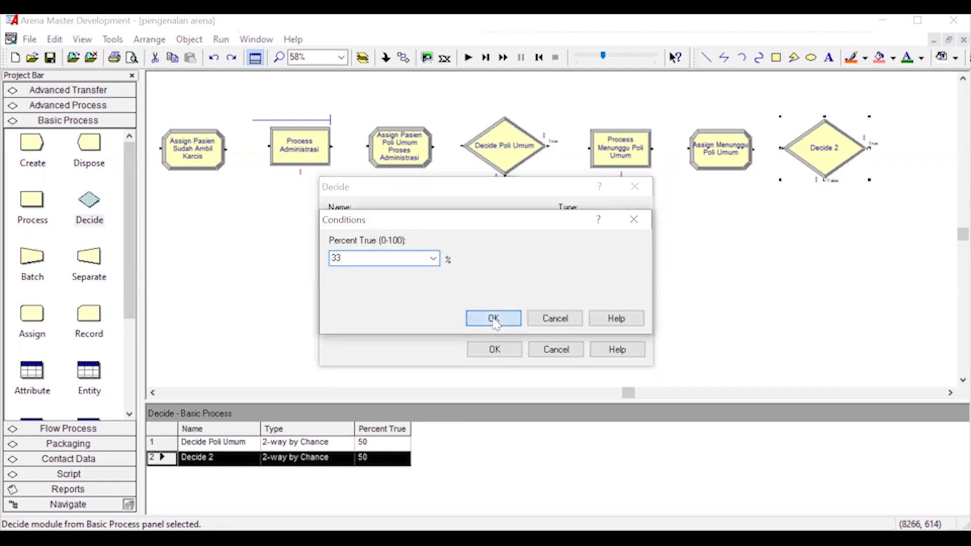
click(494, 319)
click(620, 263)
text(33)
click(486, 324)
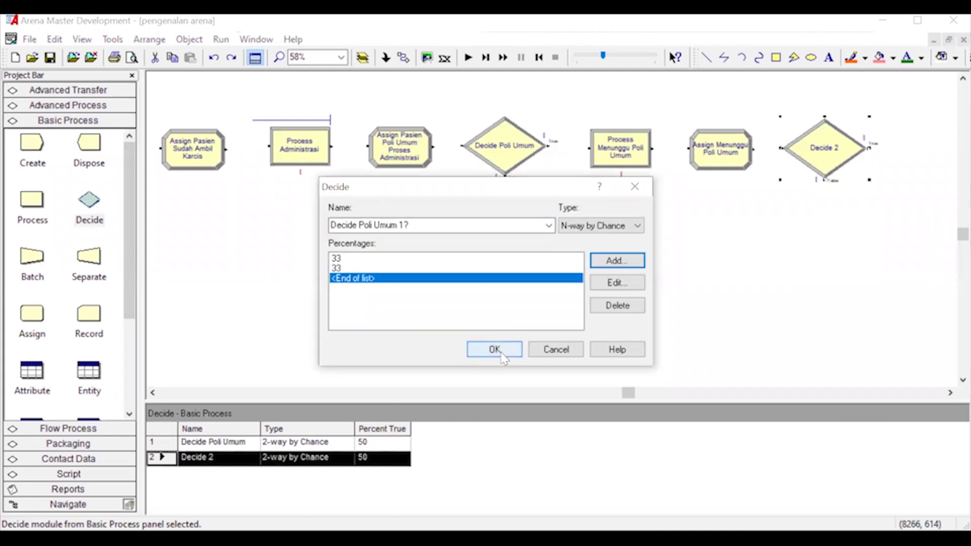
click(494, 349)
Place an Assign module after Decide Poli Umum 1? and name it Assign Pasien Menuju Poli Umum 1
drag(629, 394, 667, 405)
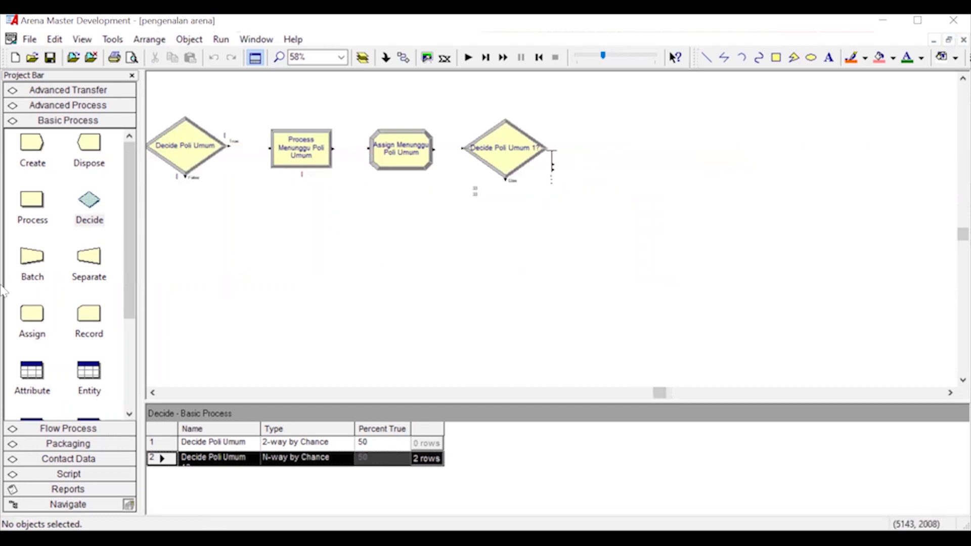
drag(31, 334, 590, 147)
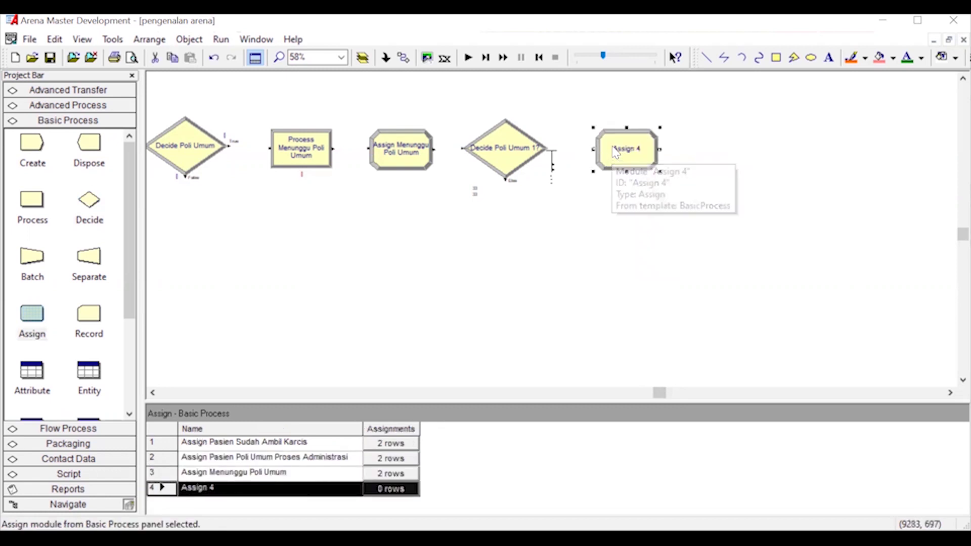
double_click(612, 146)
key(BackSpace)
text(P)
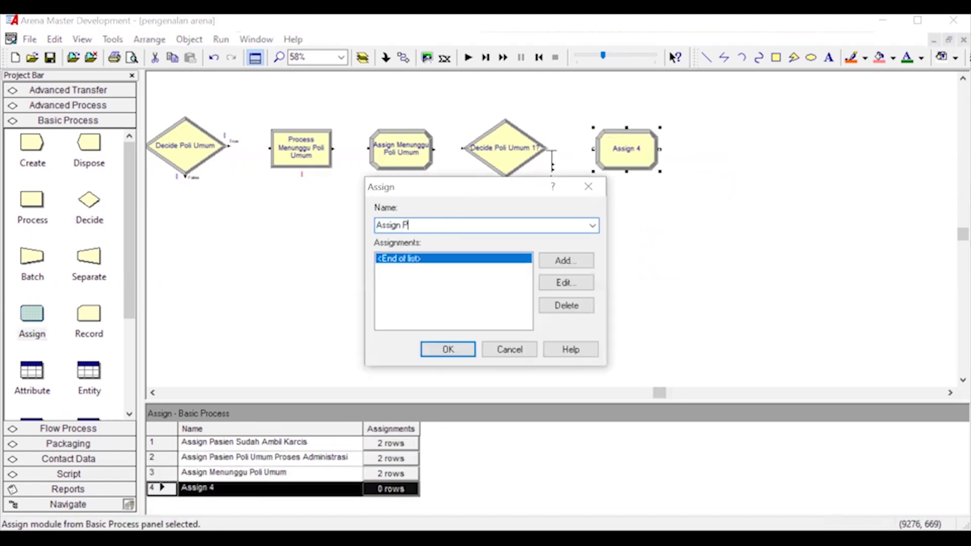
text(asien Menuju Poli Umum 1)
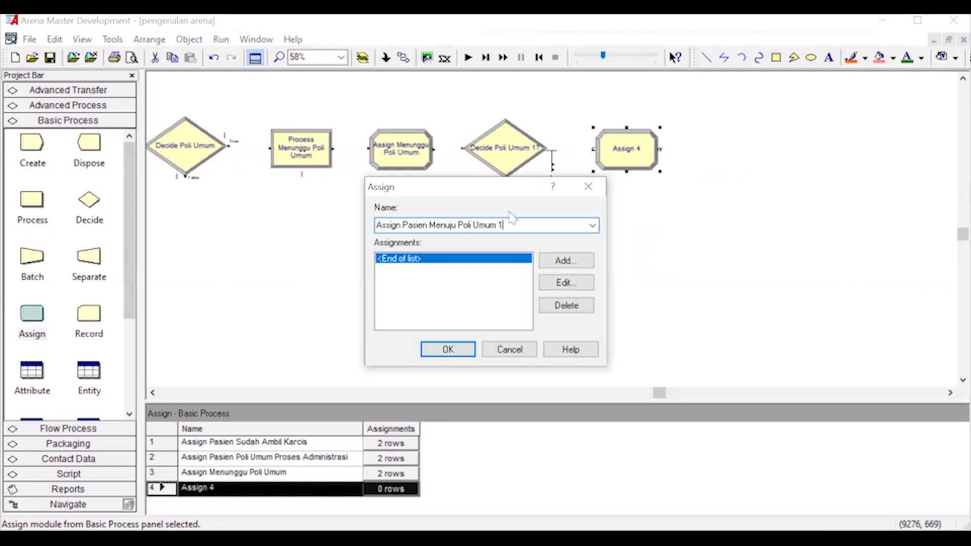
Add an Entity Picture assignment of Picture.Blue Ball to Assign Pasien Menuju Poli Umum 1
click(577, 262)
double_click(466, 258)
click(347, 259)
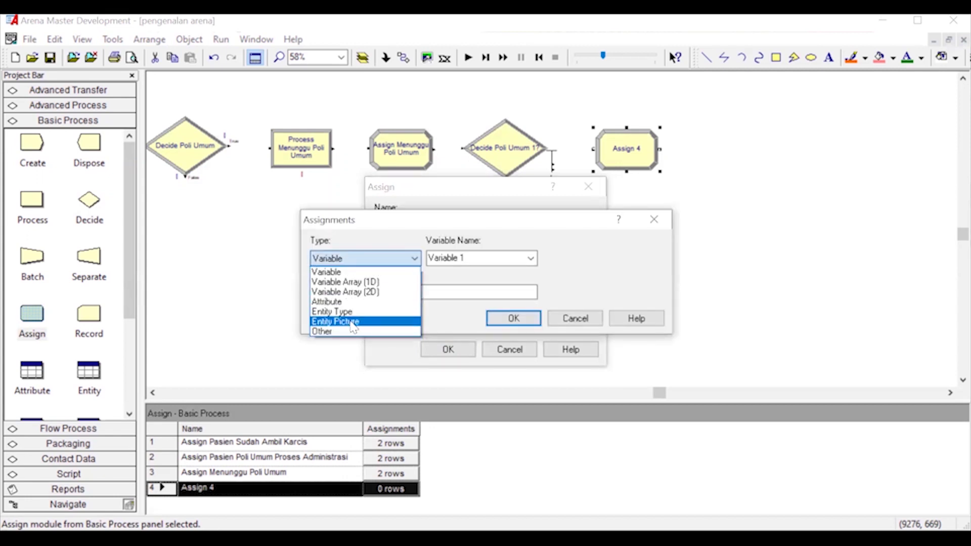
click(353, 322)
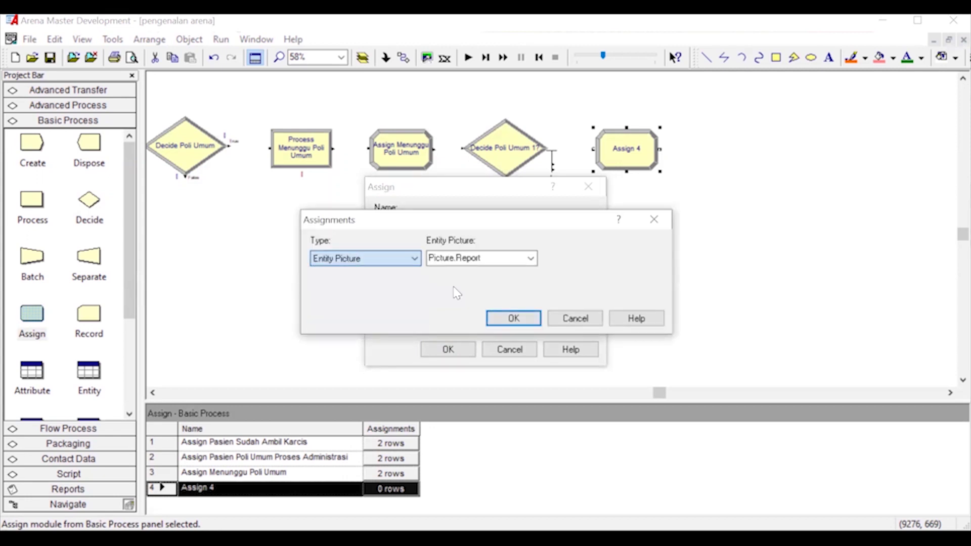
click(530, 259)
scroll(474, 304, up, 6)
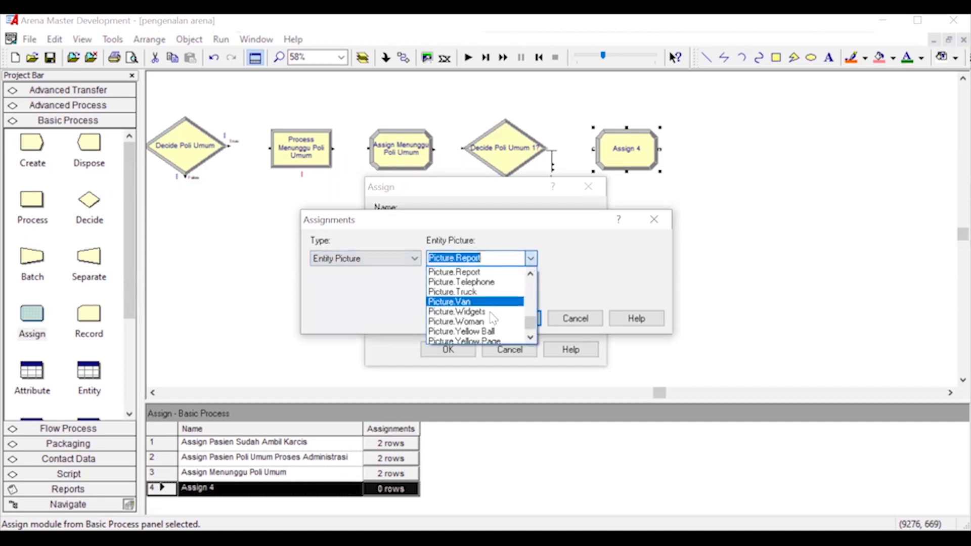
click(463, 298)
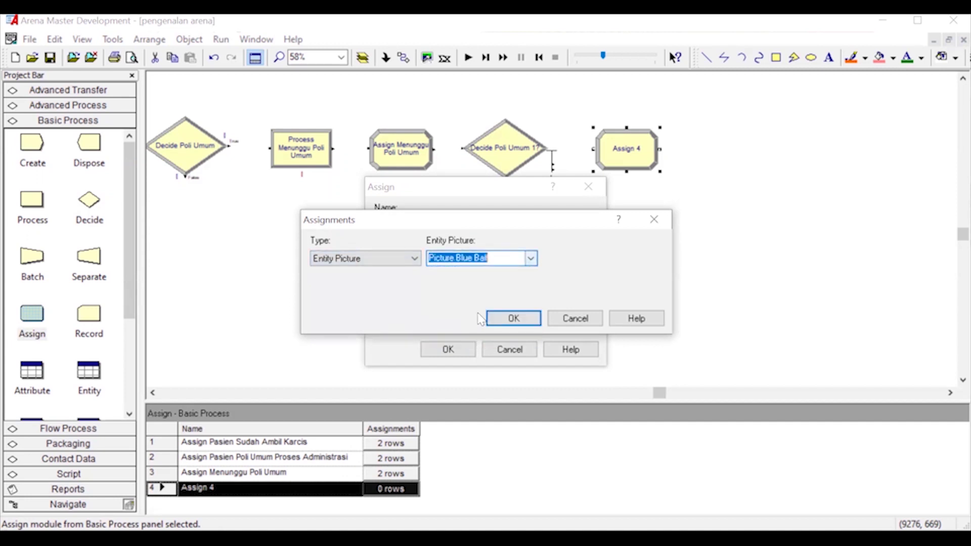
click(514, 319)
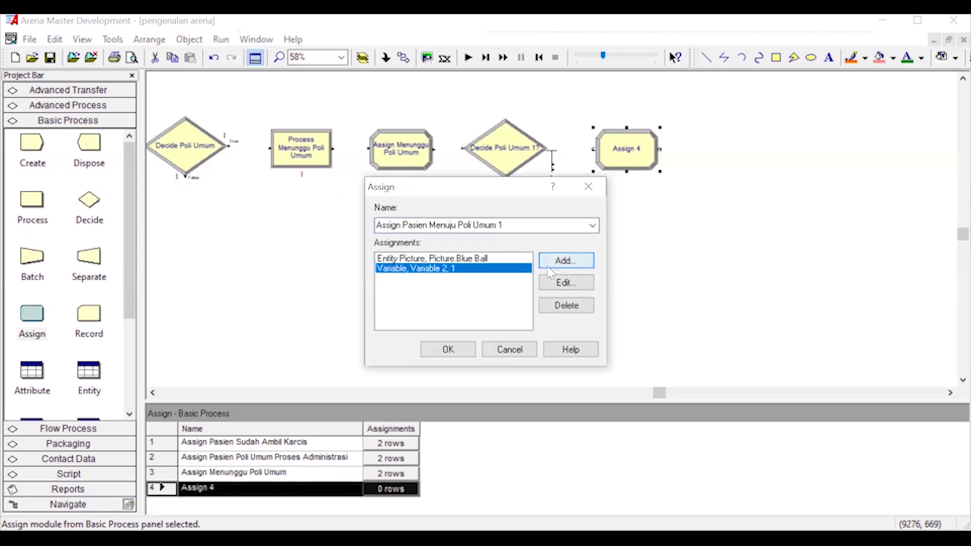
Add an Entity Type assignment of Pasien Poli Umum 1 to Assign Pasien Menuju Poli Umum 1 and accept the module
click(565, 261)
click(395, 258)
click(373, 312)
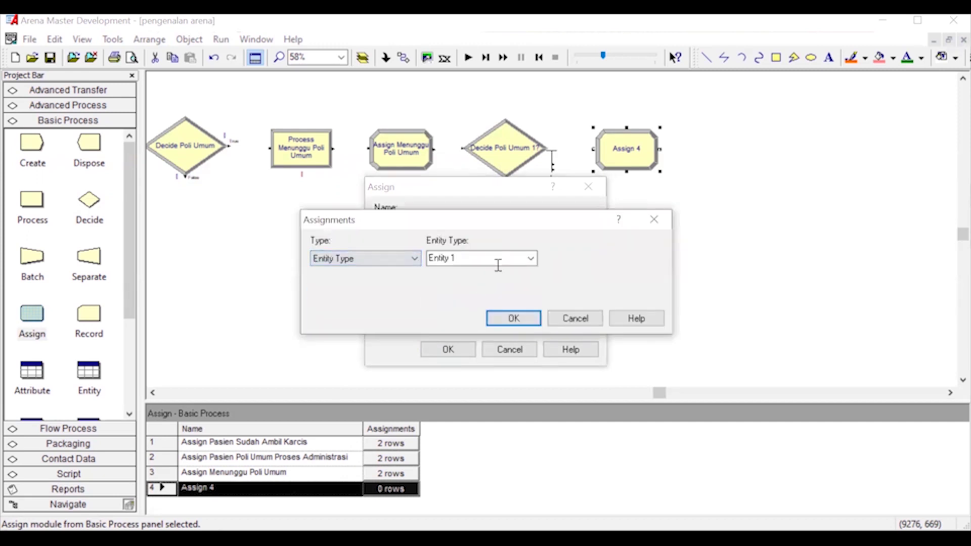
click(492, 260)
text(Pasien Poli Umum)
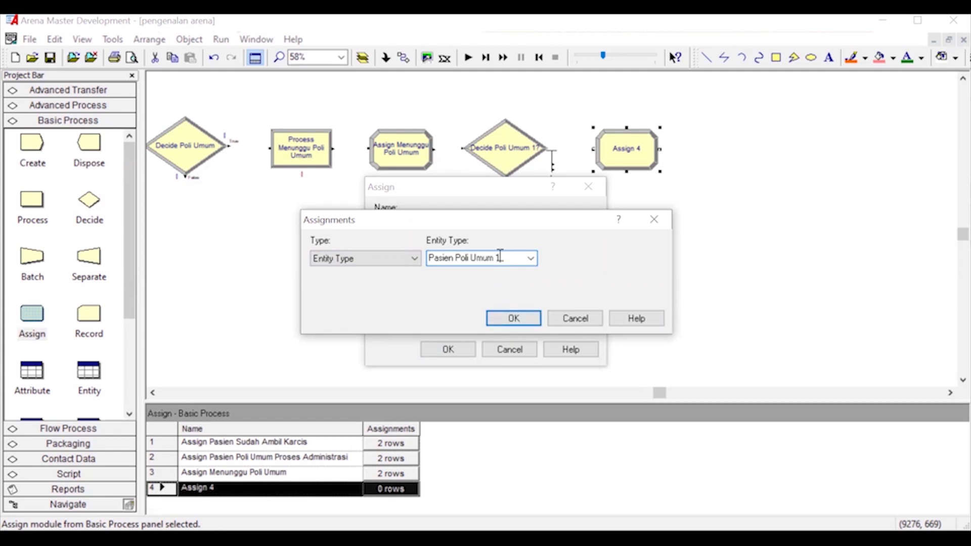
click(502, 321)
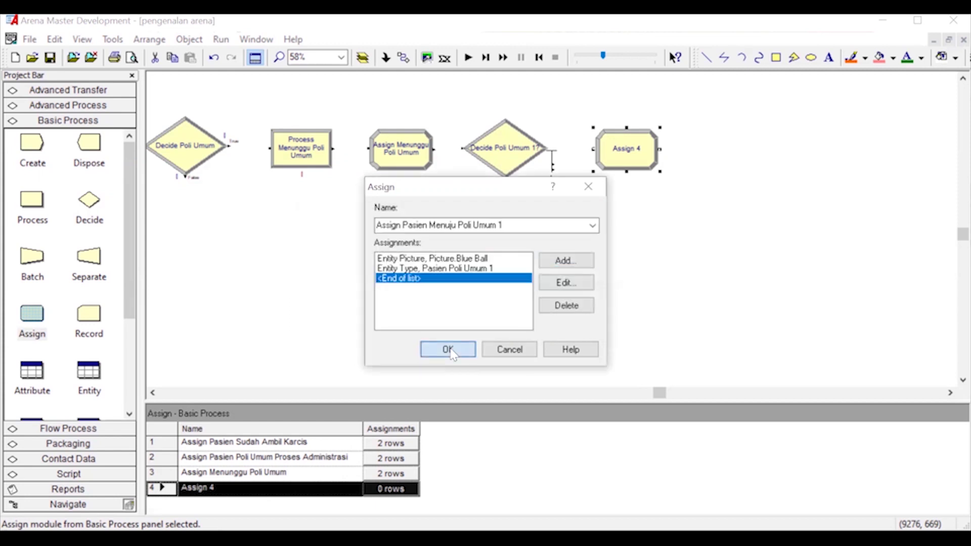
click(448, 350)
Place an Assign module below Assign Pasien Menuju Poli Umum 1 and name it Assign Pasien Menuju Poli Umum 2
drag(34, 303, 621, 227)
double_click(622, 226)
click(439, 228)
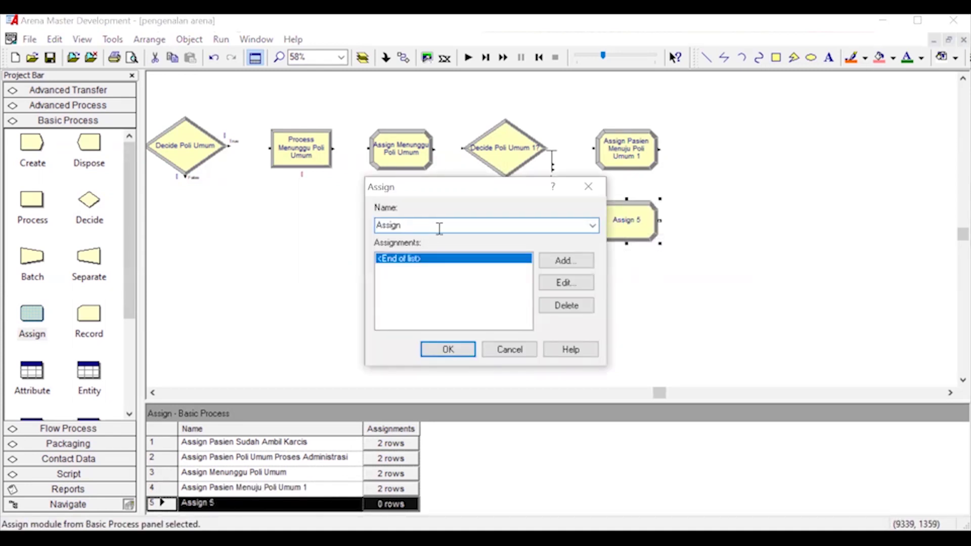
text(Pasien Menuju Poli Um)
Add an Entity Picture assignment of Picture.Blue Page to Assign Pasien Menuju Poli Umum 2
click(566, 261)
click(375, 258)
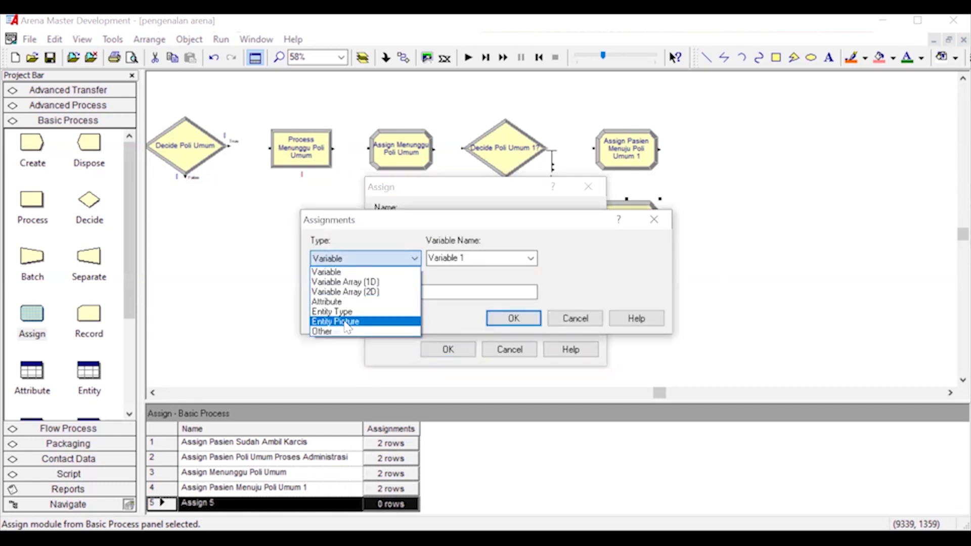
click(342, 322)
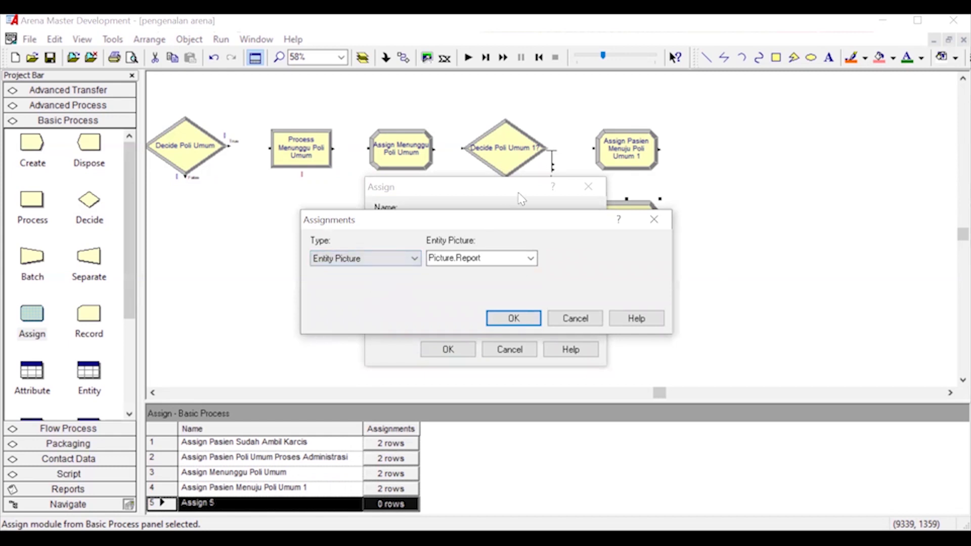
click(530, 259)
scroll(501, 309, up, 6)
click(492, 311)
click(511, 317)
Add an Entity Type assignment of Pasien Poli Umum 2 to Assign Pasien Menuju Poli Umum 2 and accept the module
click(566, 260)
click(415, 259)
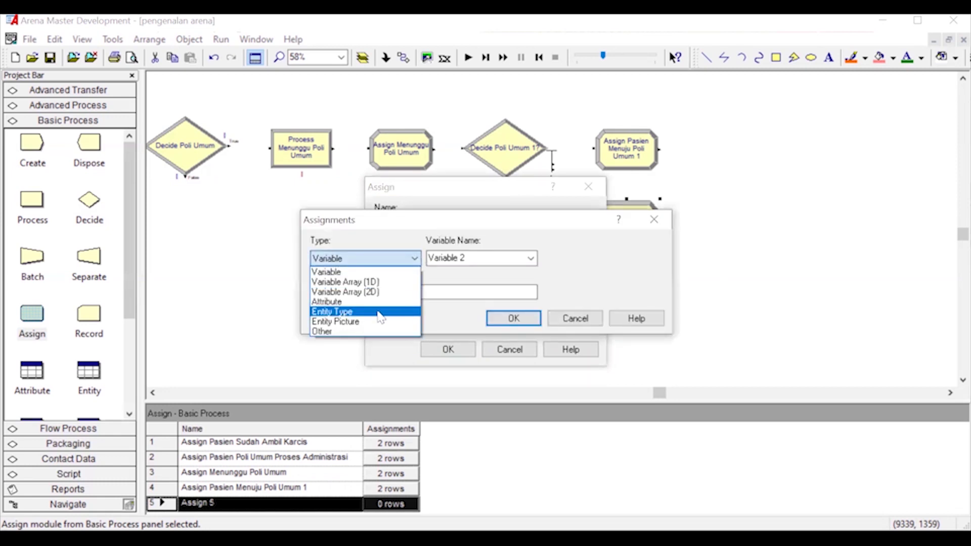
click(378, 314)
click(470, 260)
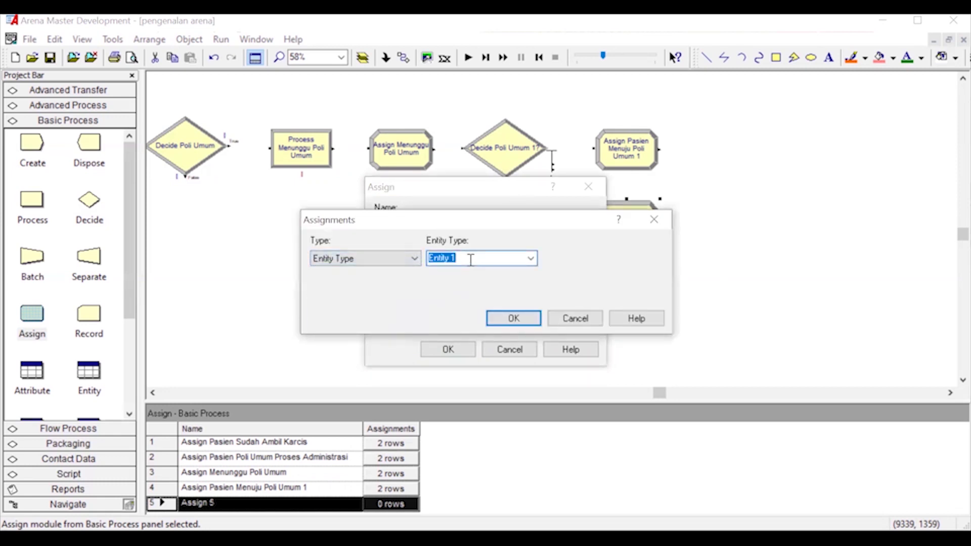
text(Pasien Poli Umum 2)
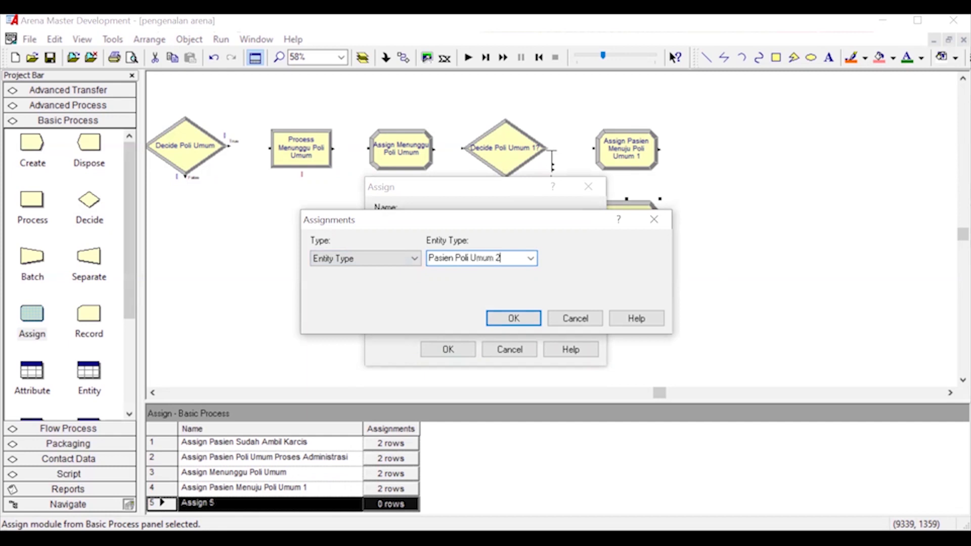
key(Return)
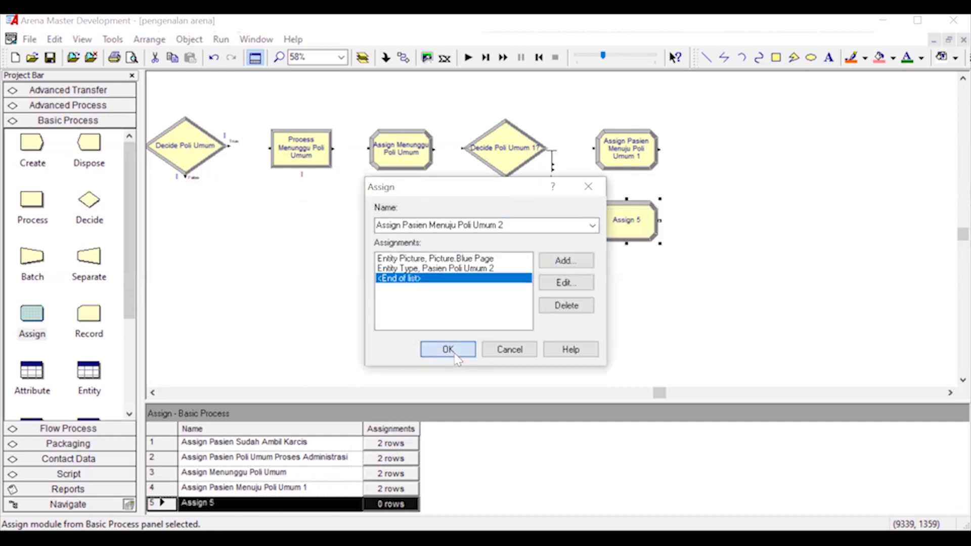
click(449, 349)
Place an Assign module below Assign Pasien Menuju Poli Umum 2 and name it Assign Pasien Menuju Poli Umum 3
drag(32, 315, 597, 298)
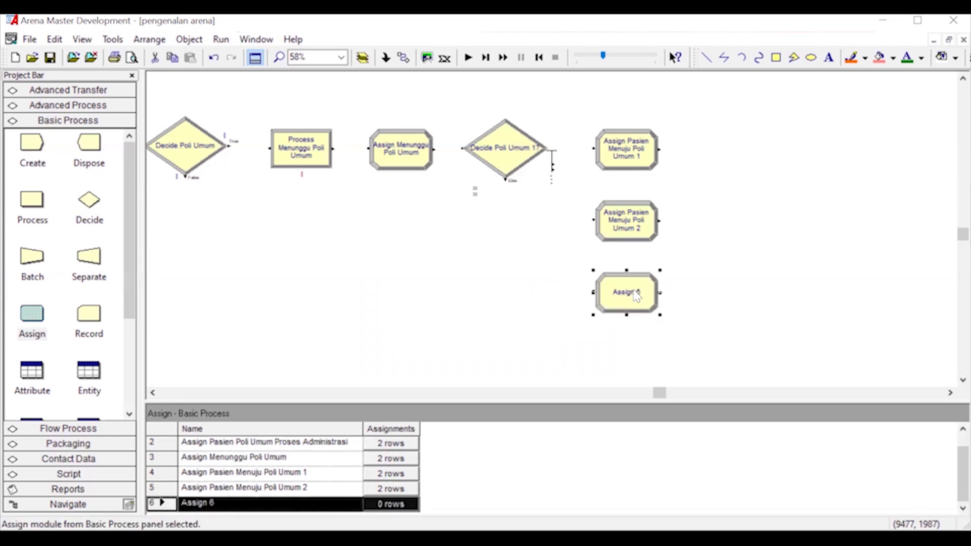
double_click(628, 292)
click(484, 226)
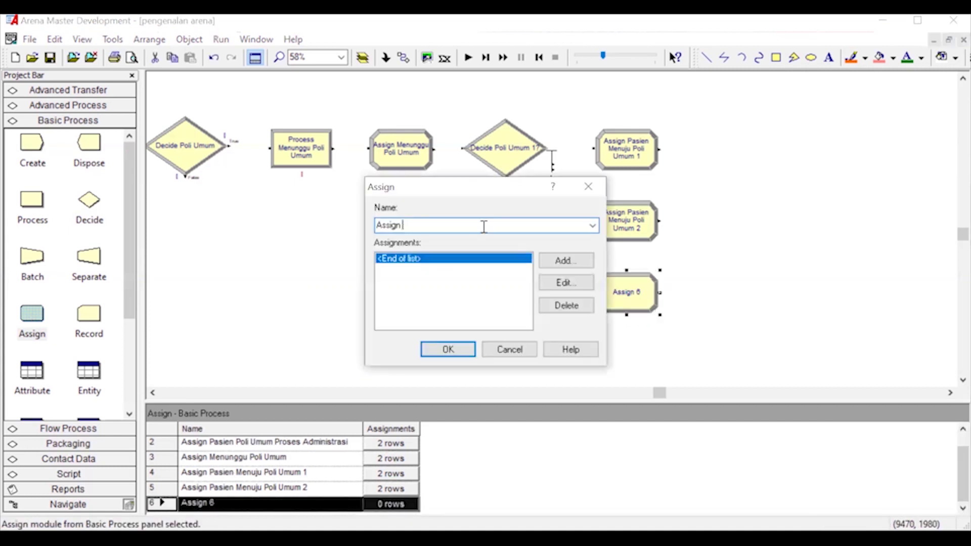
text(Pasien Menuju Poli Umum 3)
Add an Entity Picture assignment of Picture.Boat to Assign Pasien Menuju Poli Umum 3
click(566, 261)
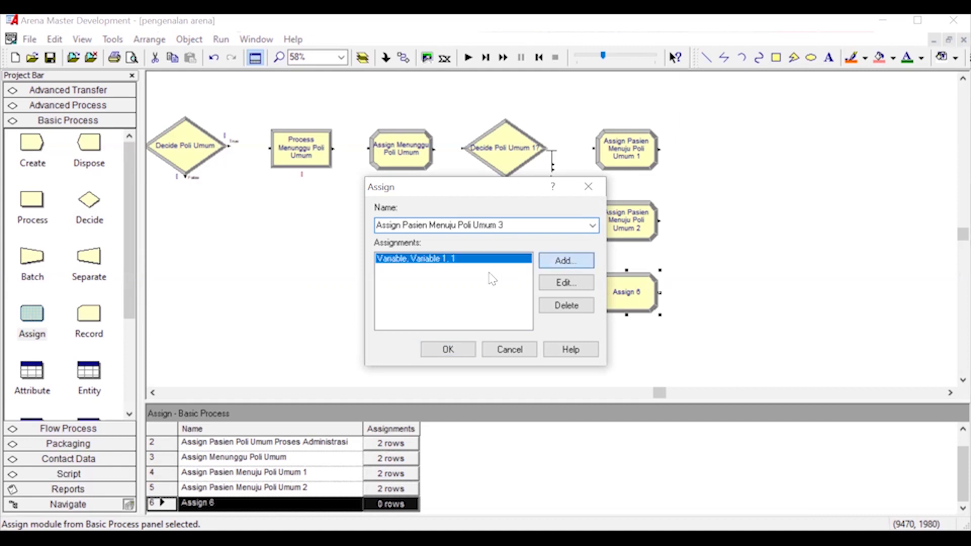
click(369, 258)
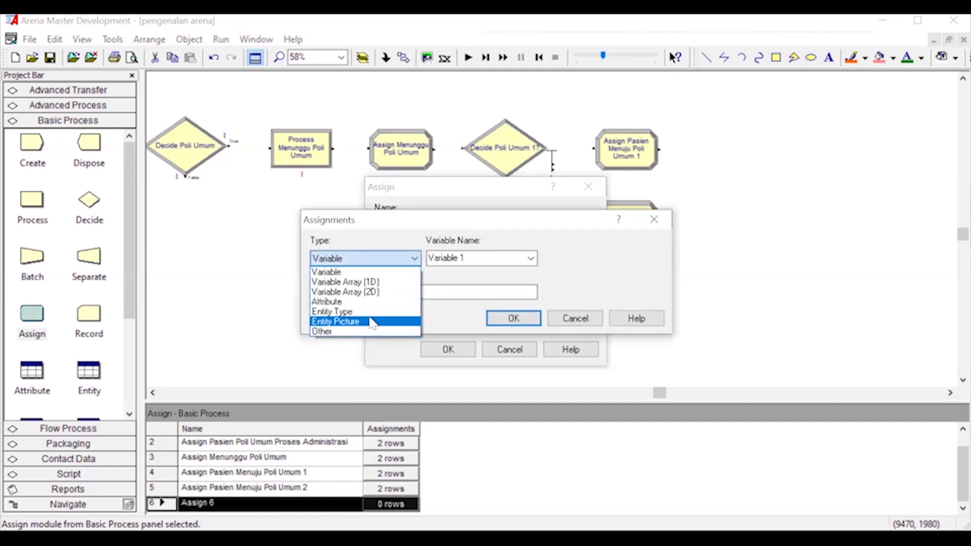
click(372, 322)
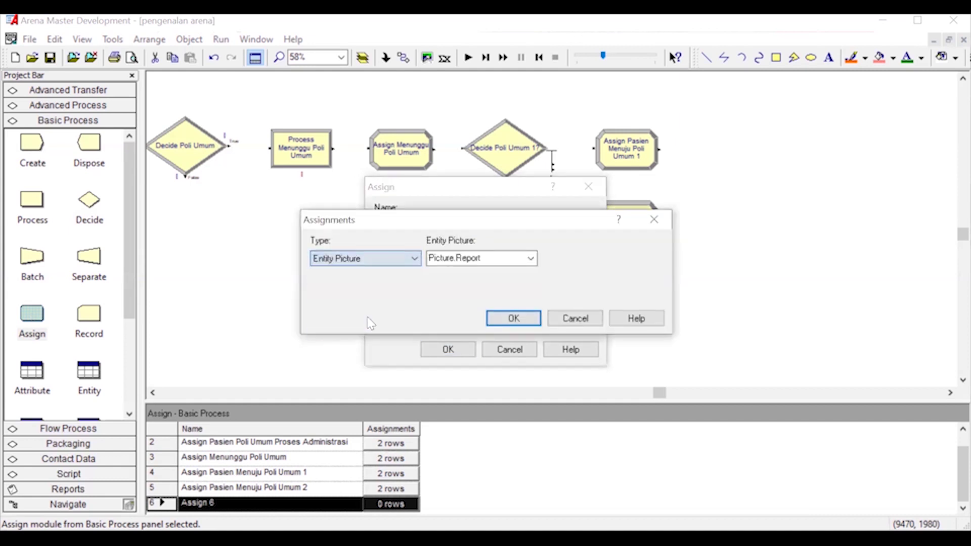
click(531, 258)
scroll(485, 303, up, 6)
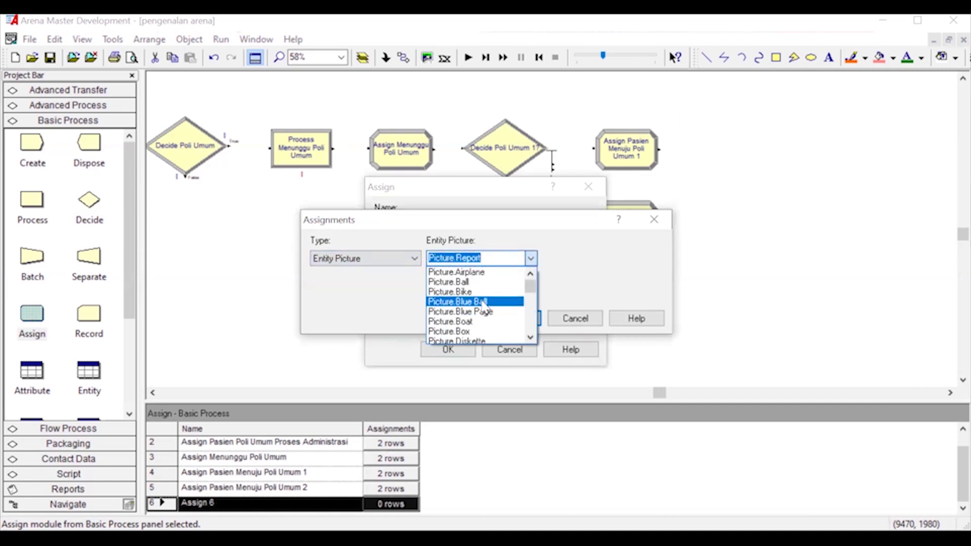
click(501, 321)
click(500, 321)
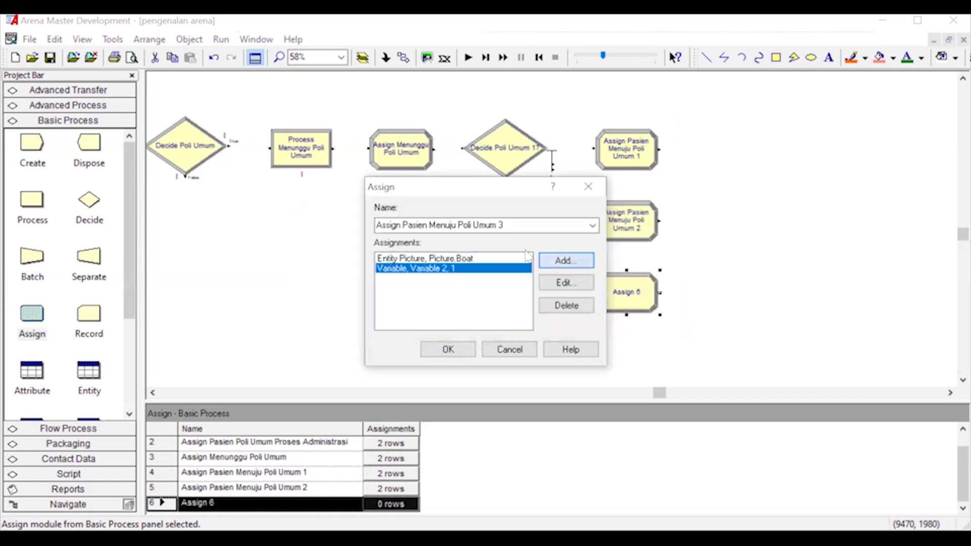
Add an Entity Type assignment of Pasien Poli Umum 3 to Assign Pasien Menuju Poli Umum 3 and accept the module
double_click(403, 269)
click(403, 258)
click(372, 312)
click(462, 258)
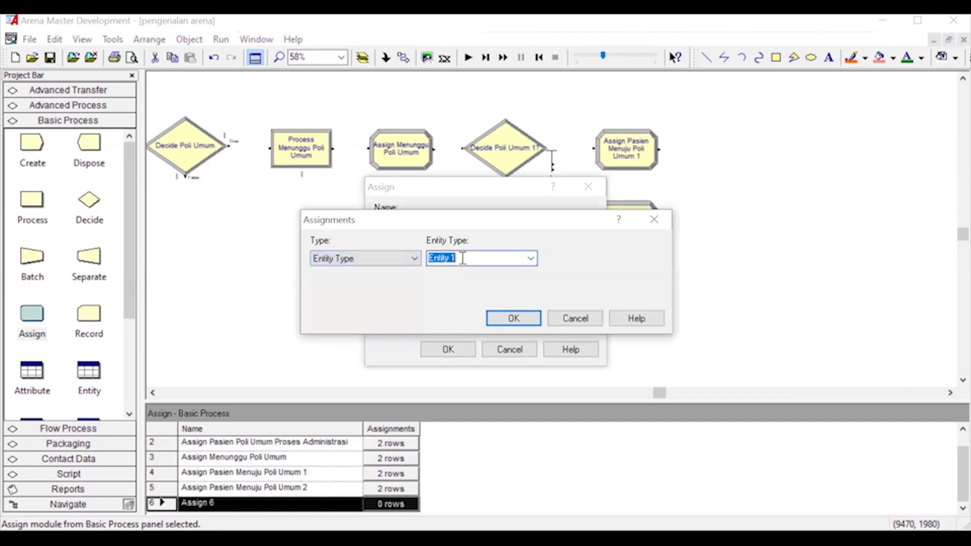
text(P)
text(asien Menuju Poli Umum)
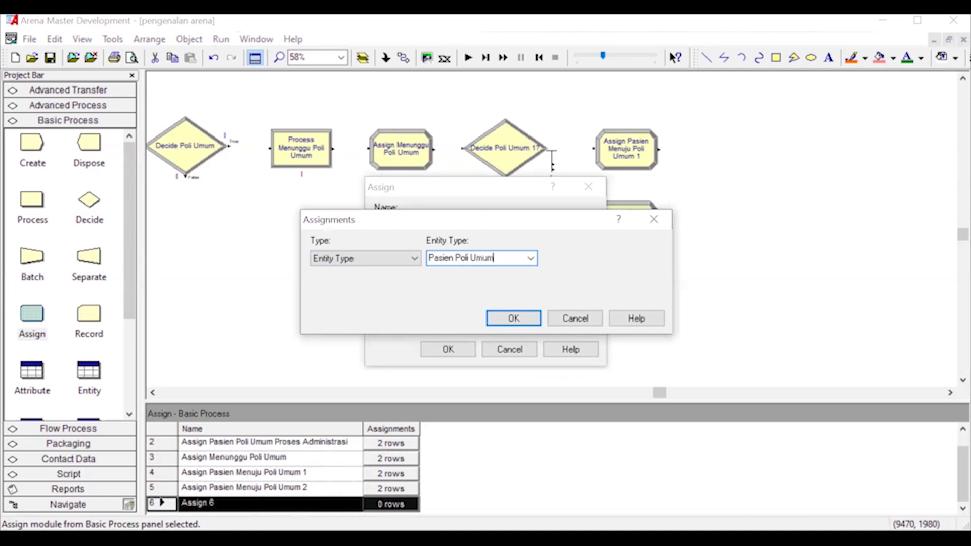
text( 3)
key(Return)
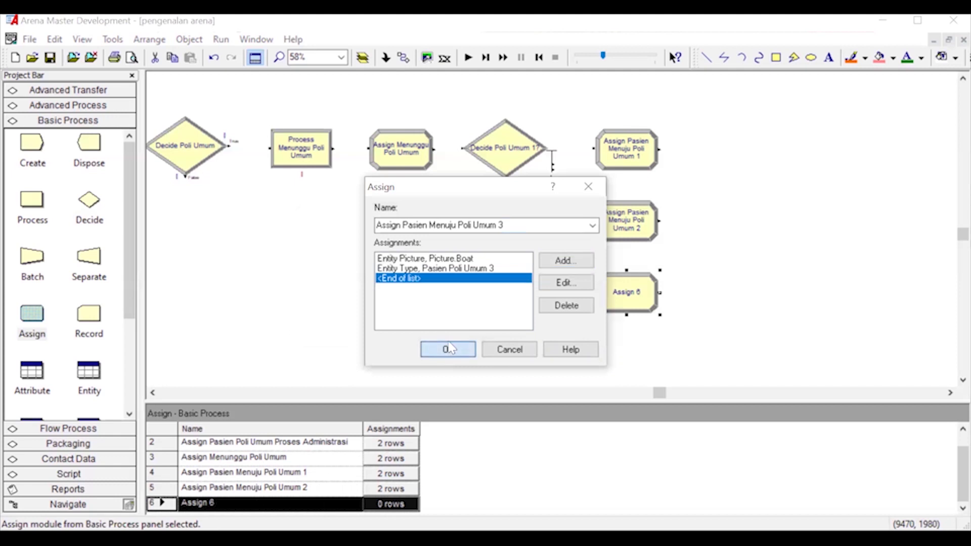
click(448, 350)
click(751, 340)
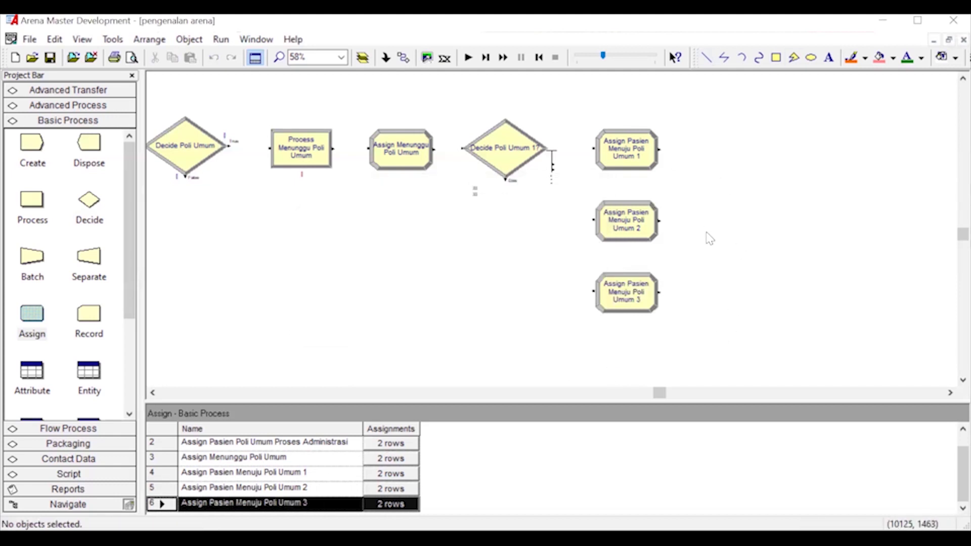
Place a Process module after Assign Pasien Menuju Poli Umum 1 and name it Process Pemeriksaan 1
scroll(648, 224, up, 2)
scroll(648, 224, down, 1)
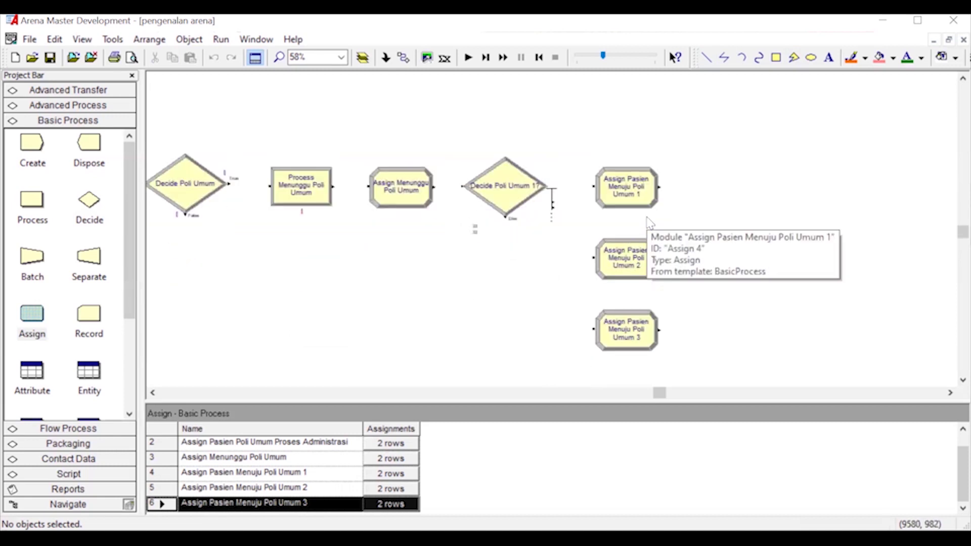
click(44, 201)
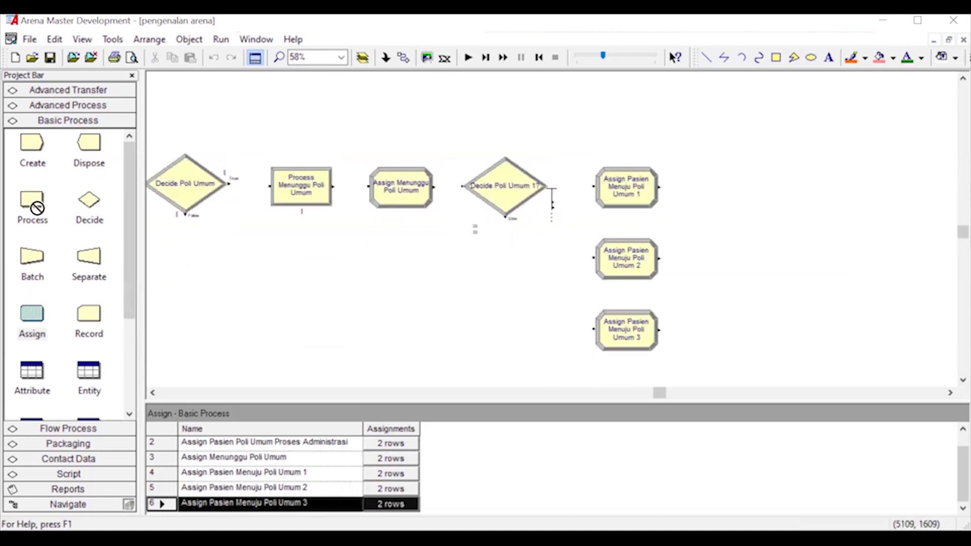
click(698, 188)
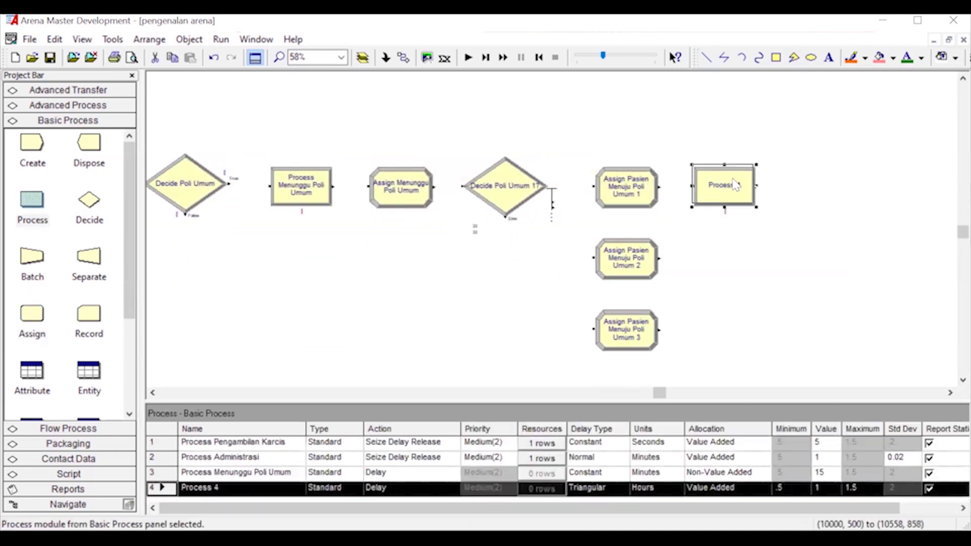
double_click(732, 181)
click(445, 158)
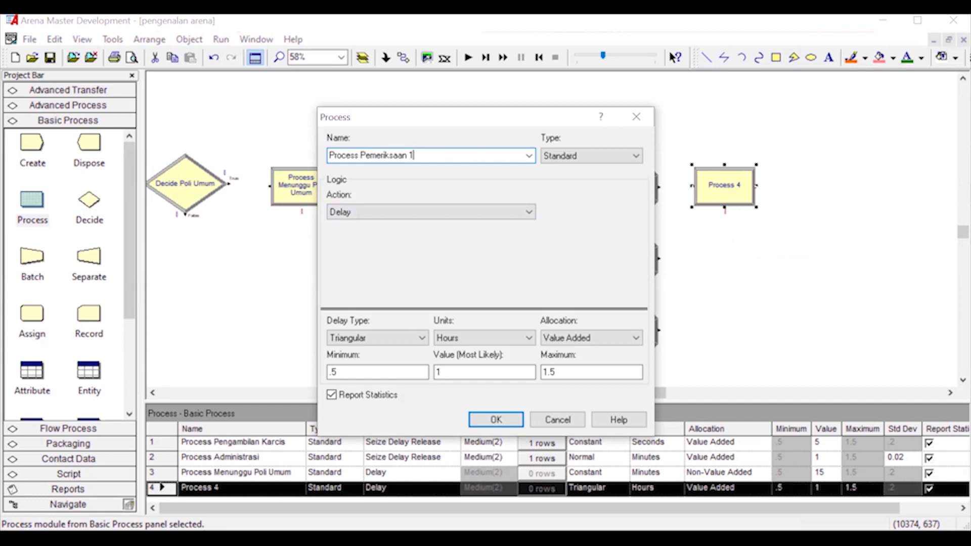
Set Process Pemeriksaan 1 to Seize Delay Release and add the resource Dokter 1 with quantity 1
click(434, 212)
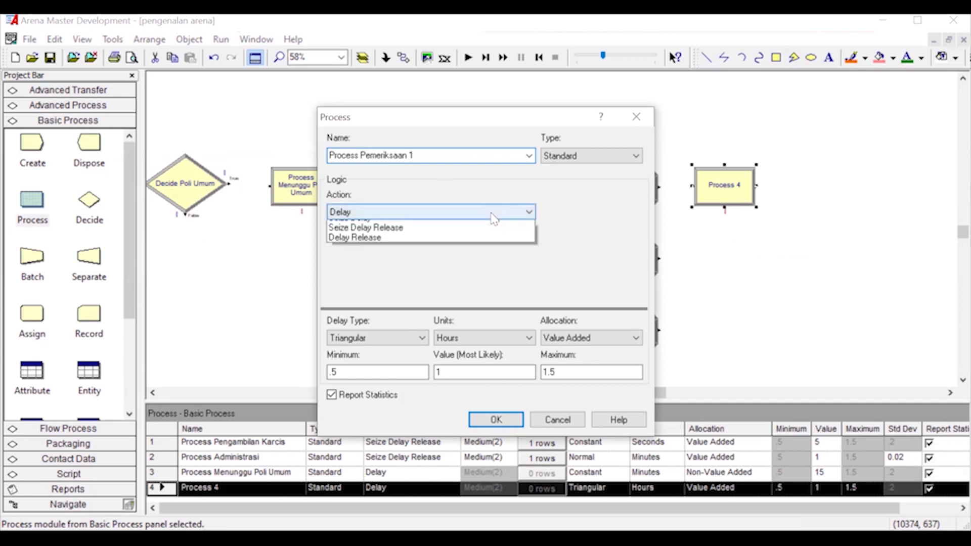
click(397, 248)
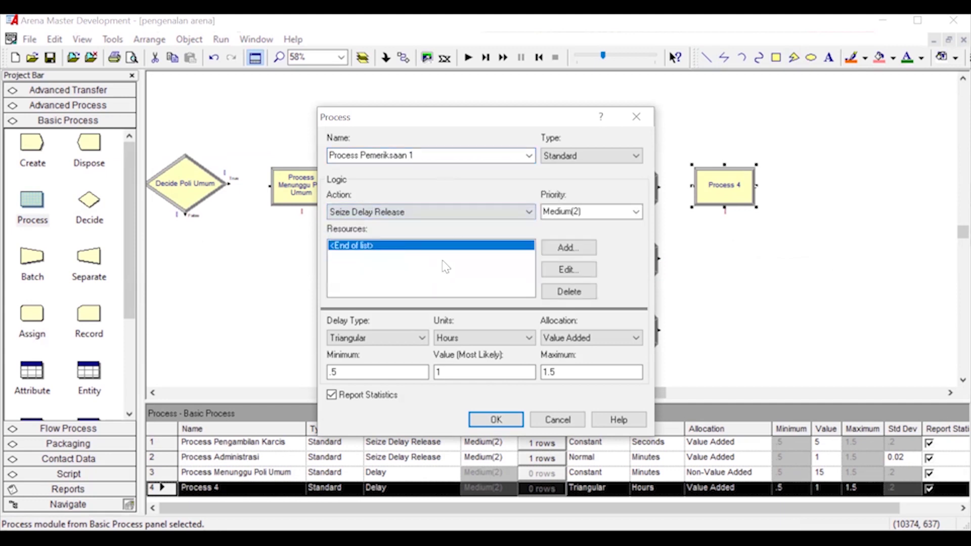
click(561, 248)
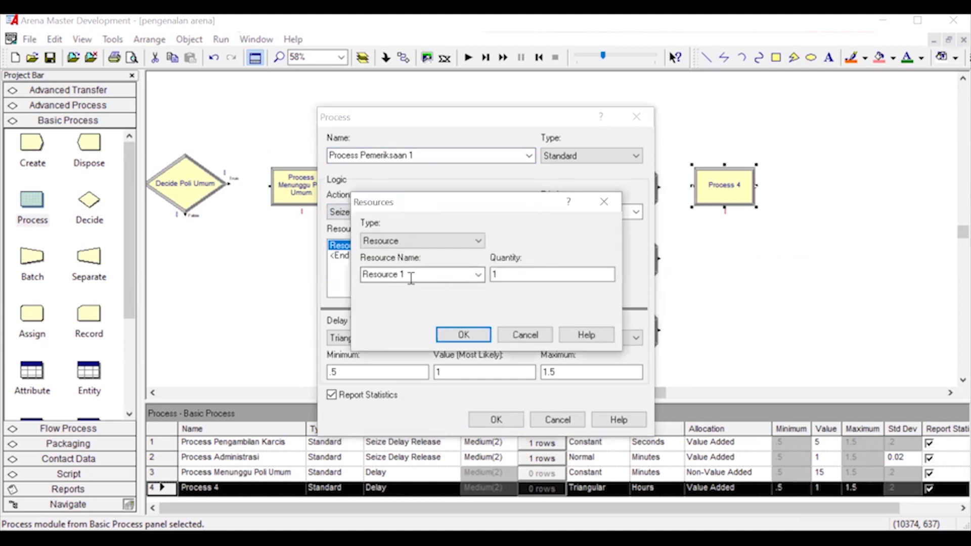
drag(399, 277, 309, 283)
text(Dokter)
click(463, 335)
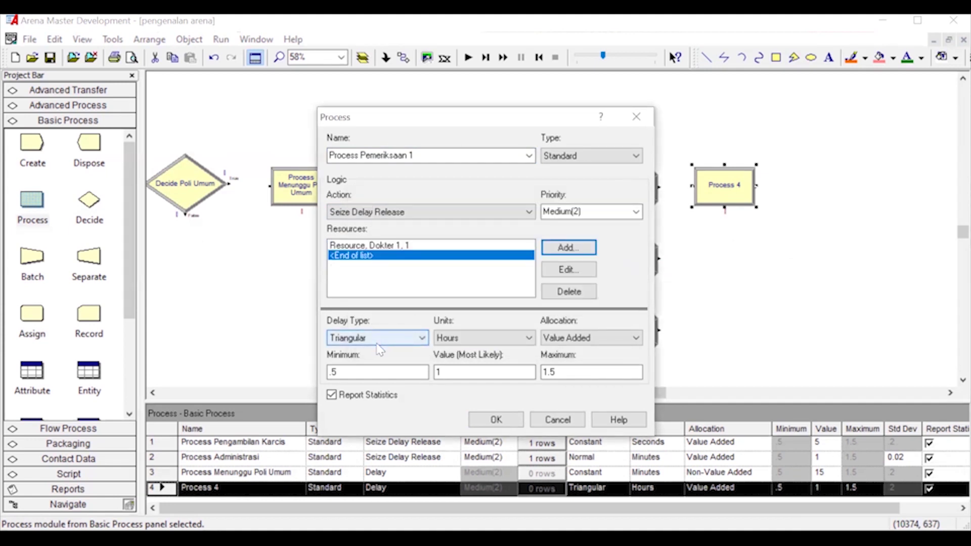
Set Process Pemeriksaan 1's delay to Normal in Minutes with mean 15 and standard deviation 9, and accept the module
click(377, 343)
click(377, 362)
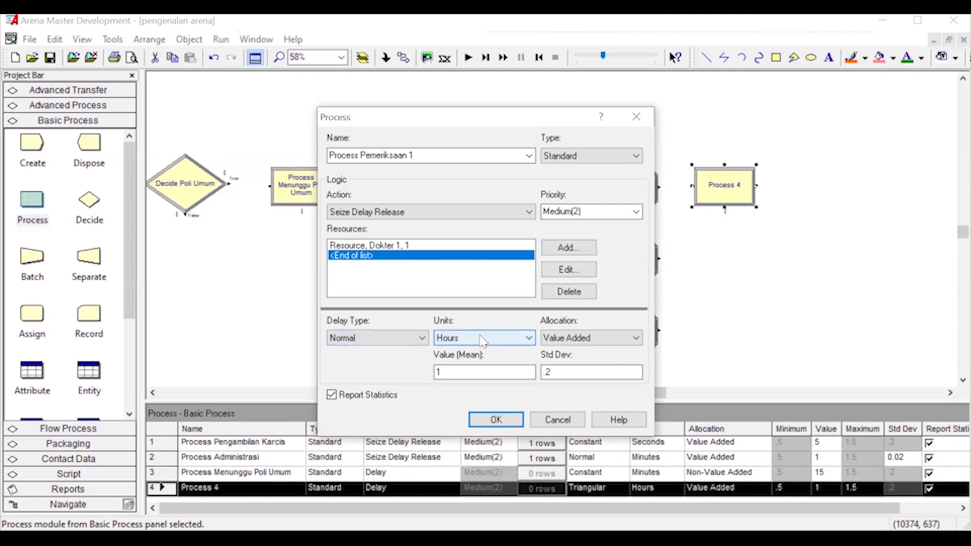
click(483, 342)
click(481, 362)
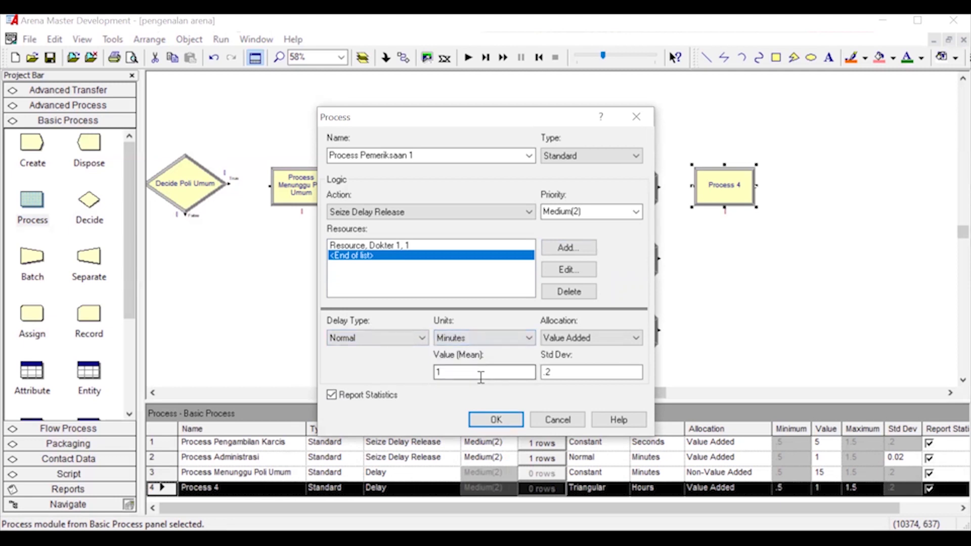
text(5)
double_click(556, 373)
text(9)
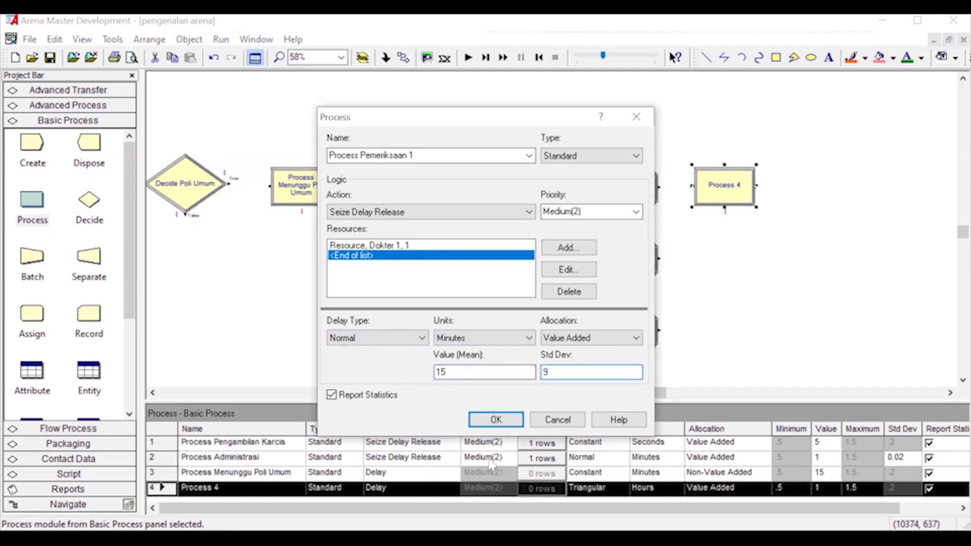
click(495, 421)
Place a Process module below Process Pemeriksaan 1, name it Process Pemeriksaan 2 and set its action to Seize Delay Release
drag(28, 202, 697, 260)
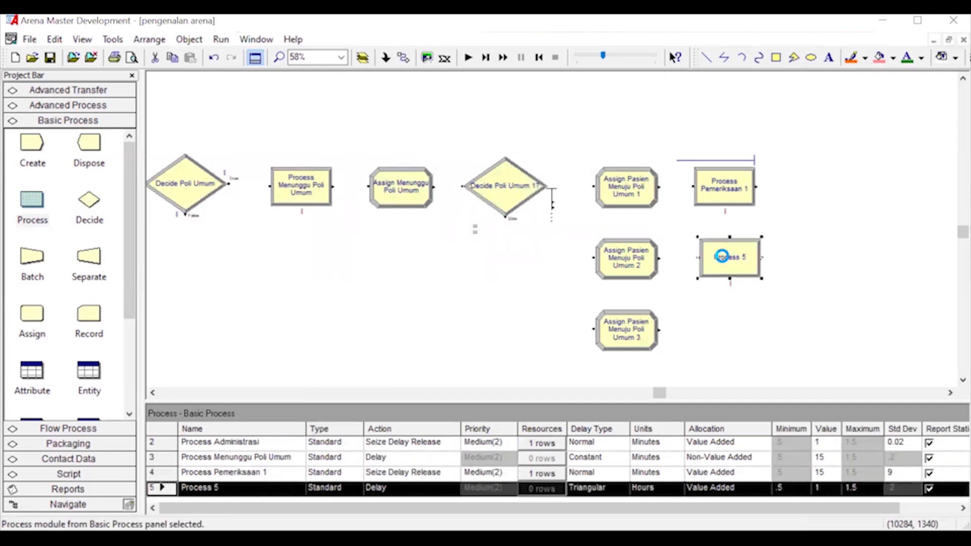
double_click(723, 257)
click(385, 156)
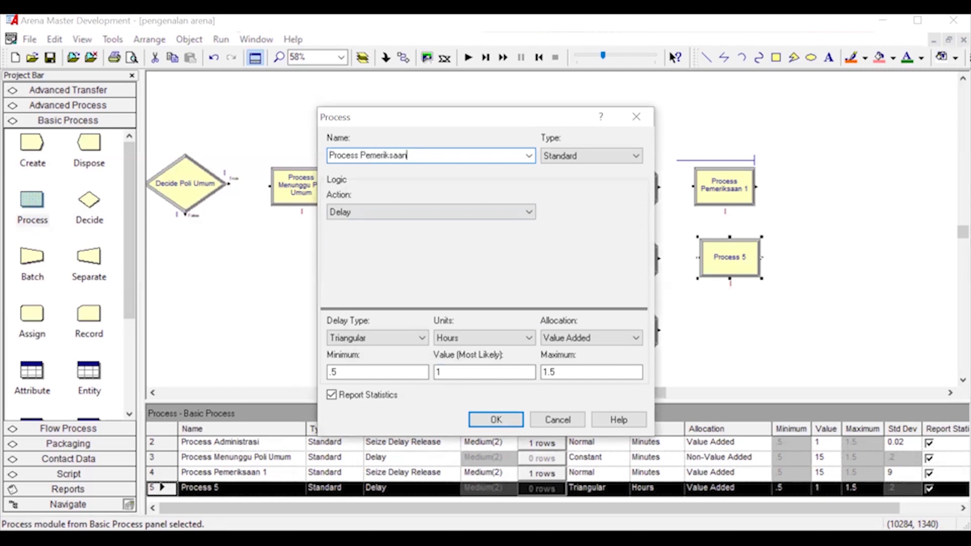
click(460, 213)
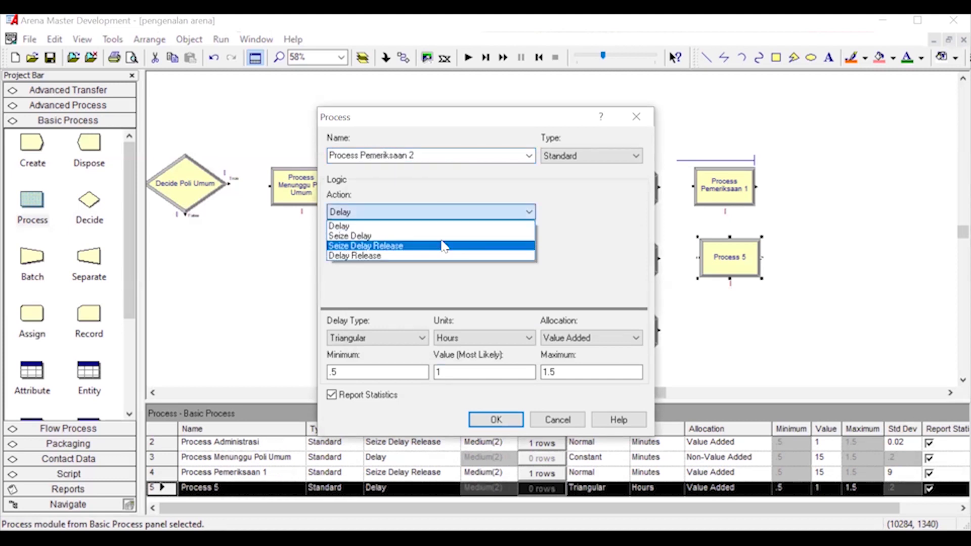
click(444, 246)
Add the resource Dokter 2 with quantity 1 to Process Pemeriksaan 2
click(567, 246)
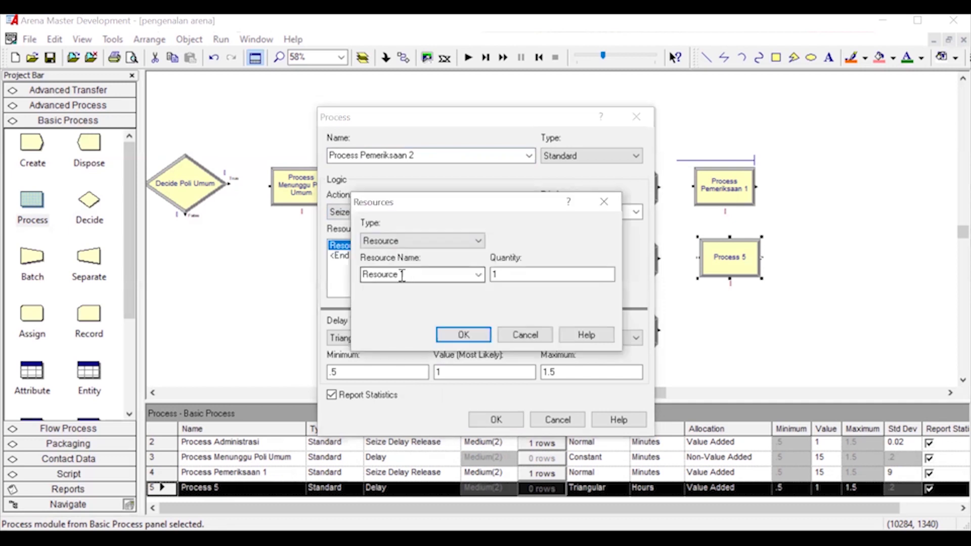
drag(414, 273, 249, 243)
text(Dokter 2)
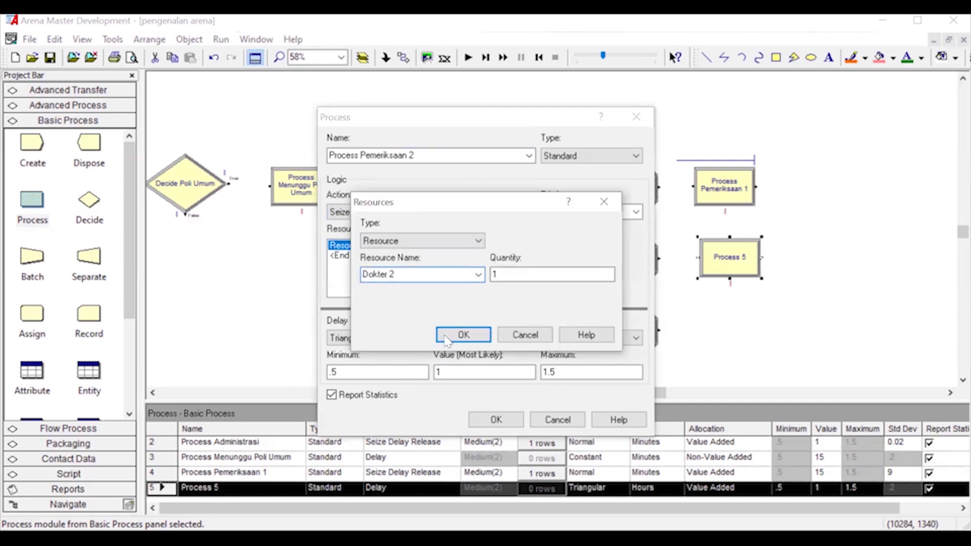
click(462, 335)
Set Process Pemeriksaan 2's delay to Normal in Minutes with mean 12.1 and standard deviation 2.53, and accept the module
click(375, 342)
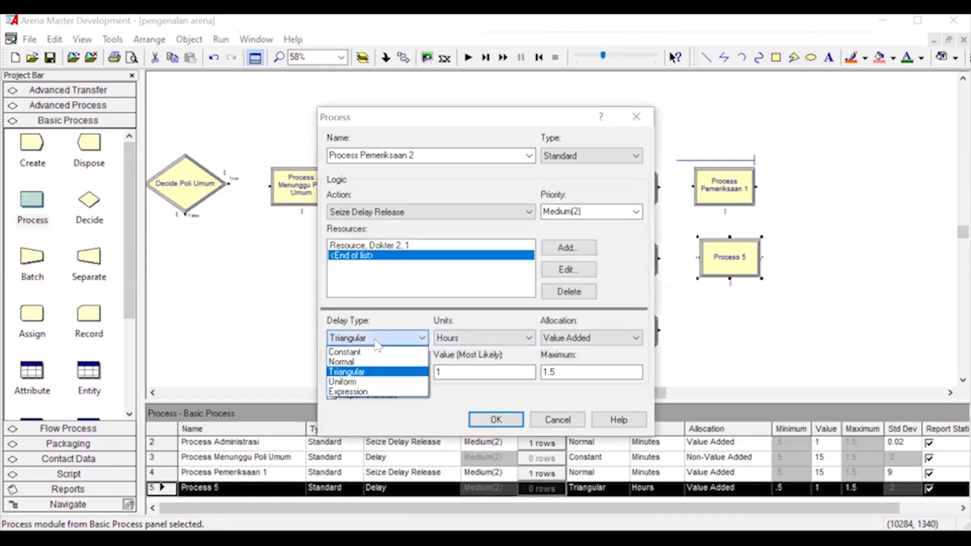
click(344, 362)
click(473, 338)
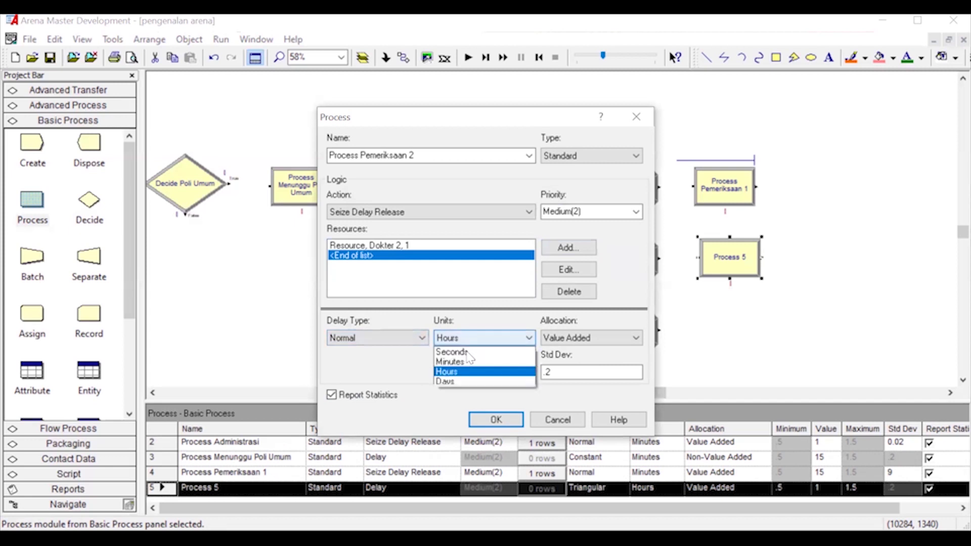
click(468, 362)
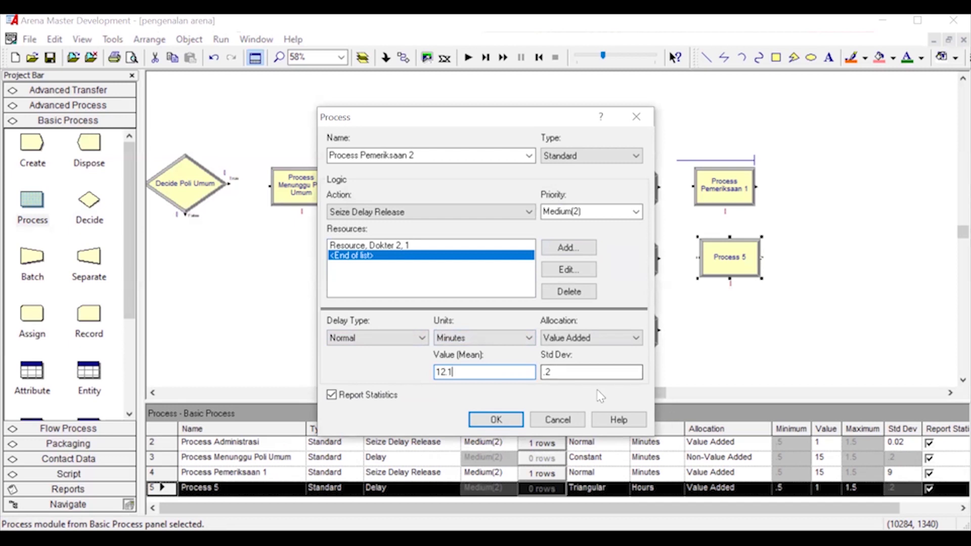
click(575, 373)
text(2)
click(497, 420)
Place a Process module below Process Pemeriksaan 2, name it Process Pemeriksaan 3 and set its action to Seize Delay Release
drag(48, 204, 701, 256)
double_click(722, 253)
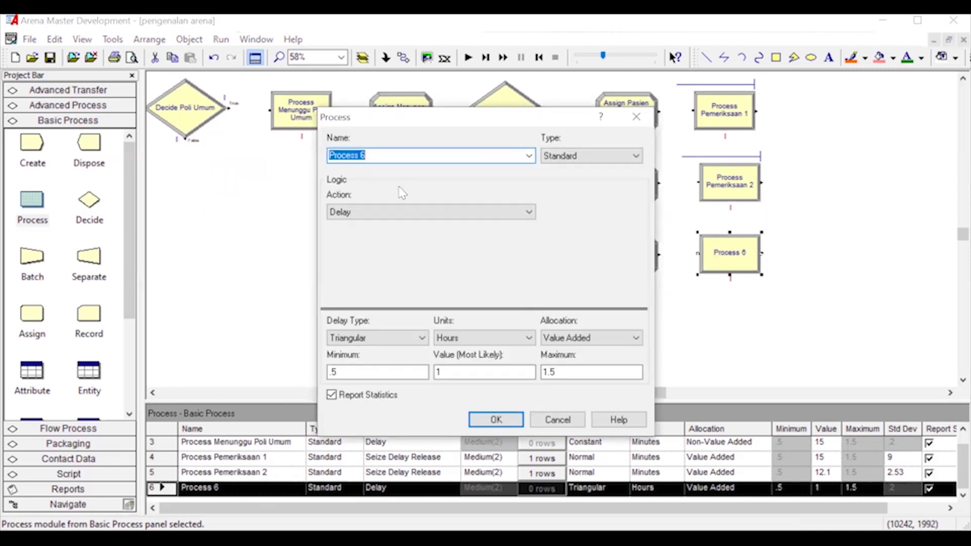
click(395, 158)
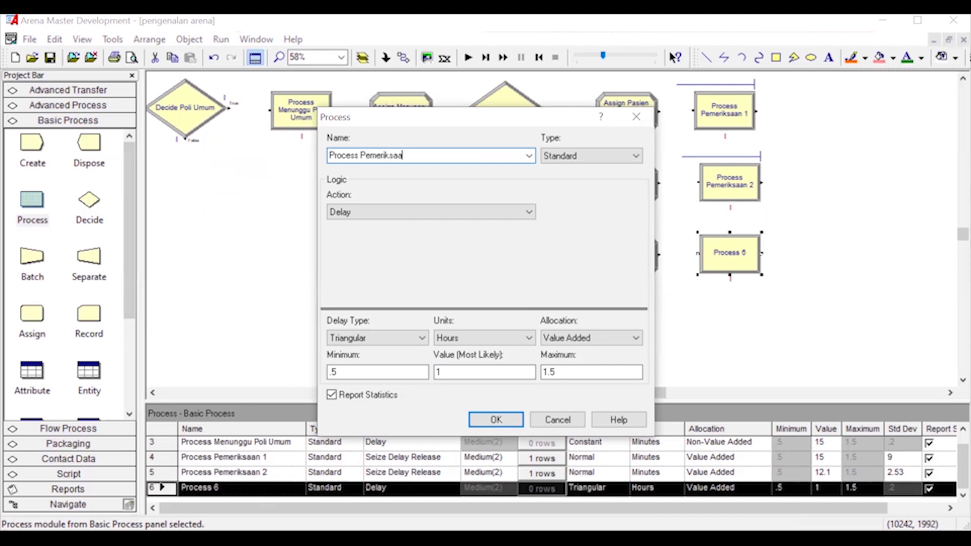
click(395, 218)
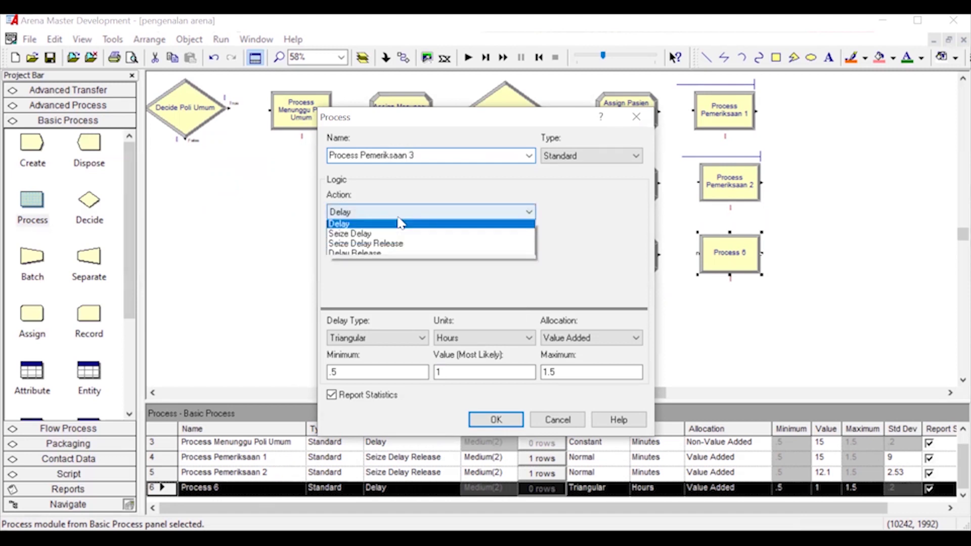
click(394, 244)
Set Process Pemeriksaan 3's delay type to Expression in Minutes and choose the BETA( Beta , Alpha ) distribution
click(390, 338)
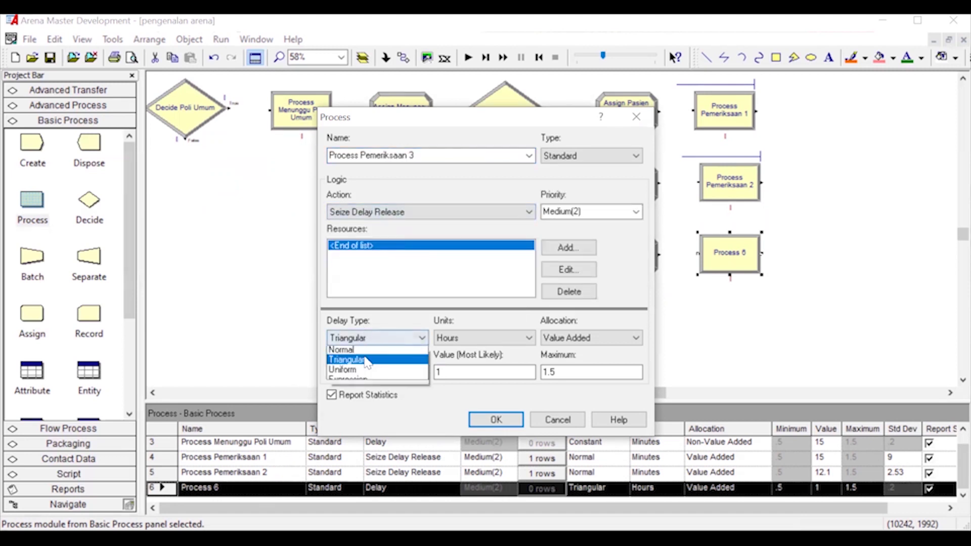
click(371, 395)
click(461, 340)
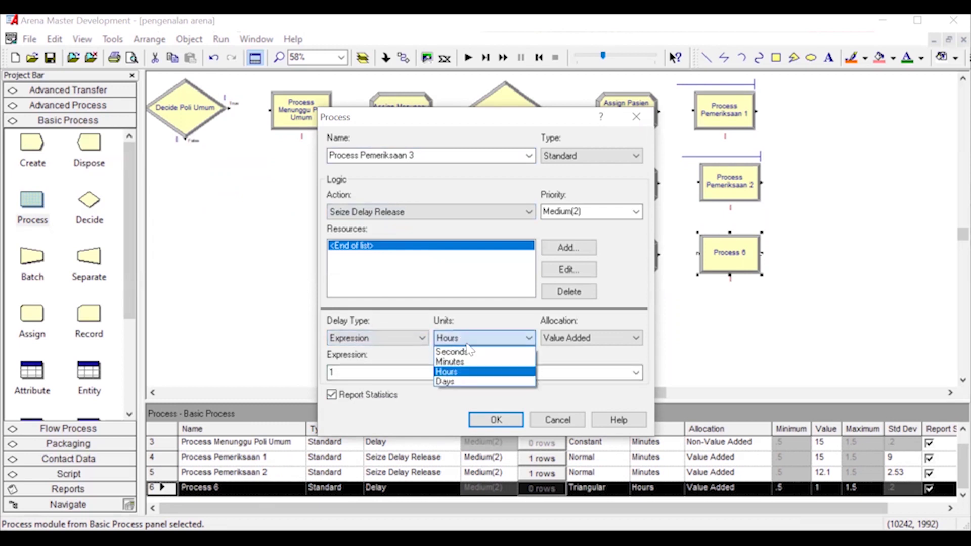
click(455, 362)
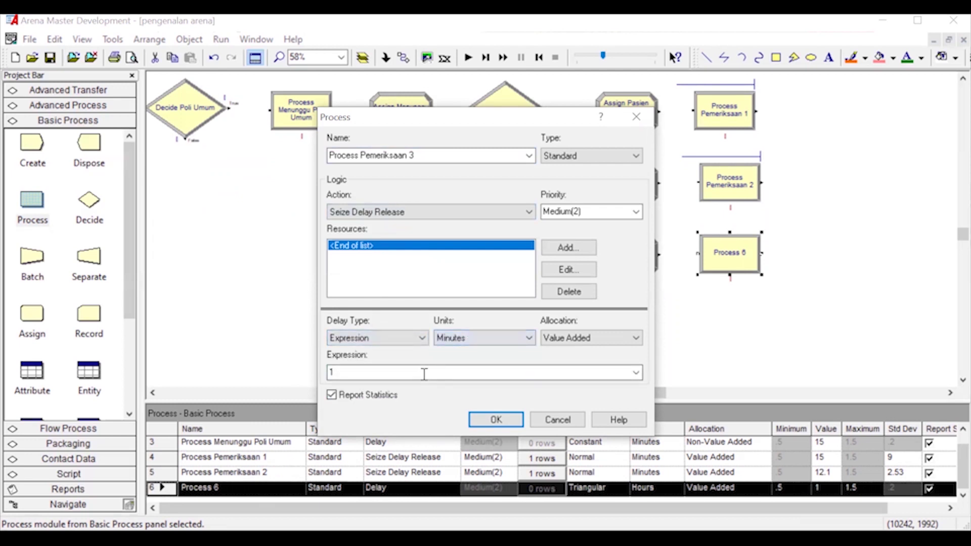
click(635, 373)
scroll(364, 448, down, 2)
scroll(362, 444, up, 2)
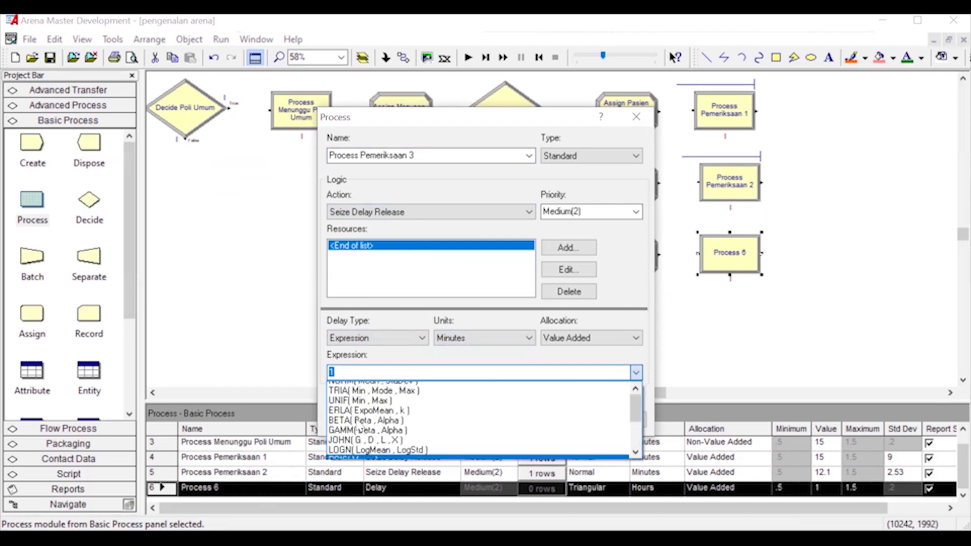
click(358, 437)
Fill in Process Pemeriksaan 3's delay expression as BETA( 16 , 2.1) and try to accept the module
mouse_move(360, 372)
mouse_down()
mouse_move(373, 373)
mouse_move(363, 372)
mouse_up()
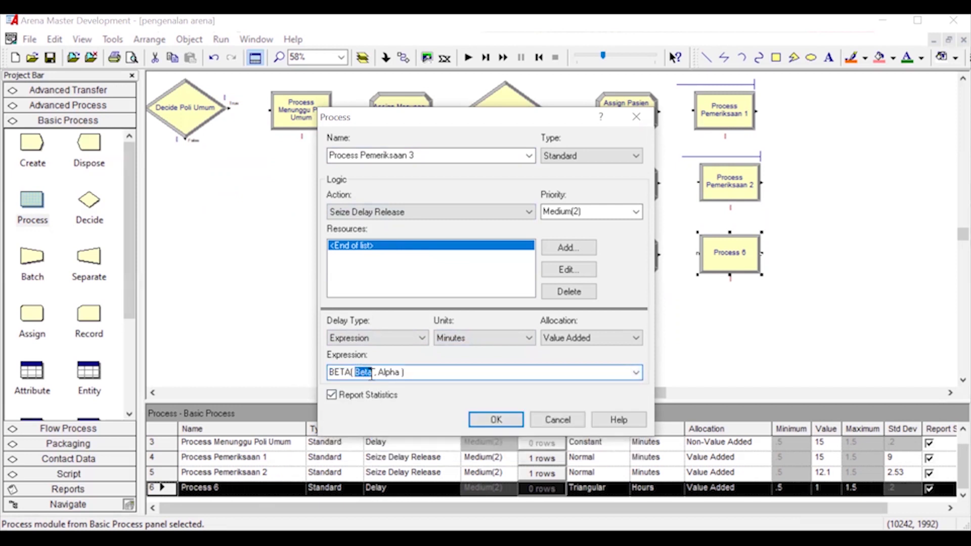
text(16.2)
drag(393, 374, 400, 374)
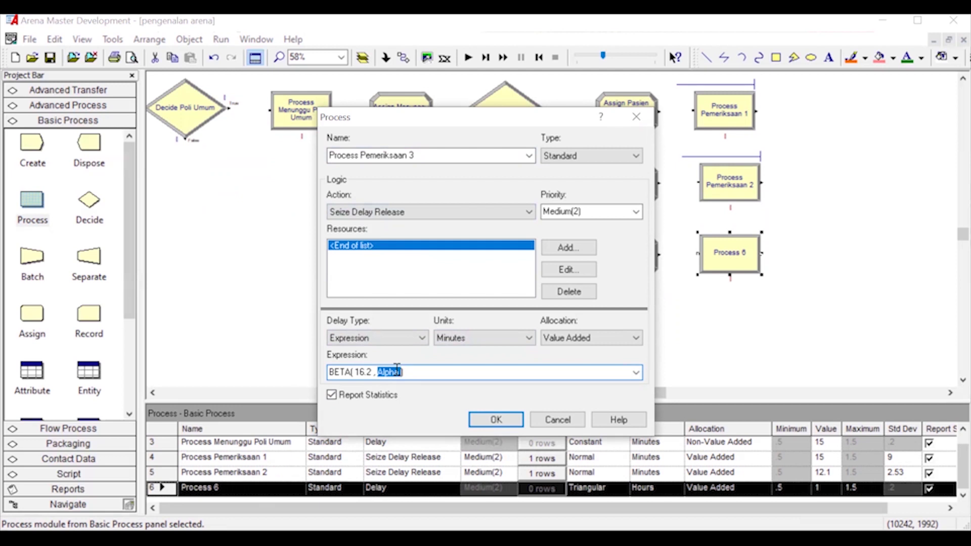
click(367, 373)
drag(361, 372, 374, 370)
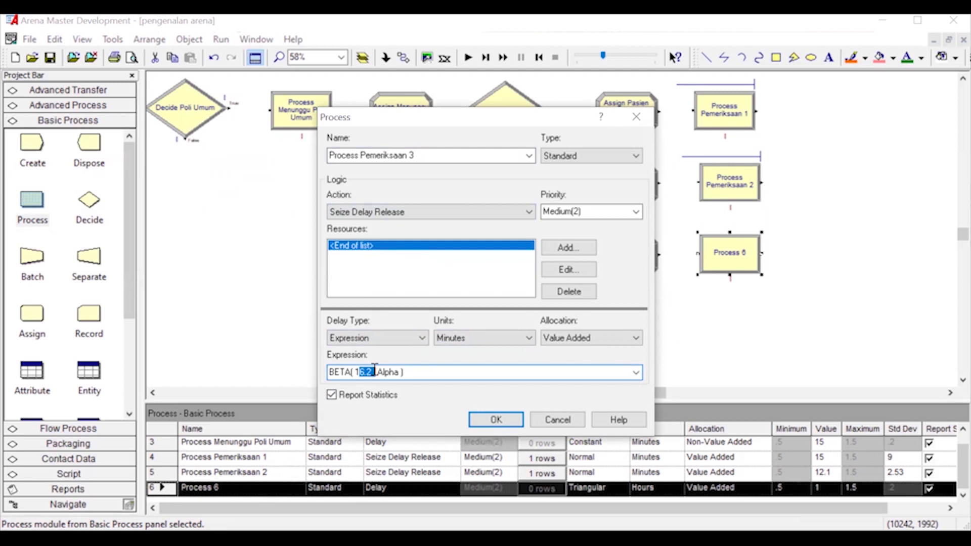
key(BackSpace)
text(6)
drag(371, 373, 509, 360)
text(2.1)
click(497, 421)
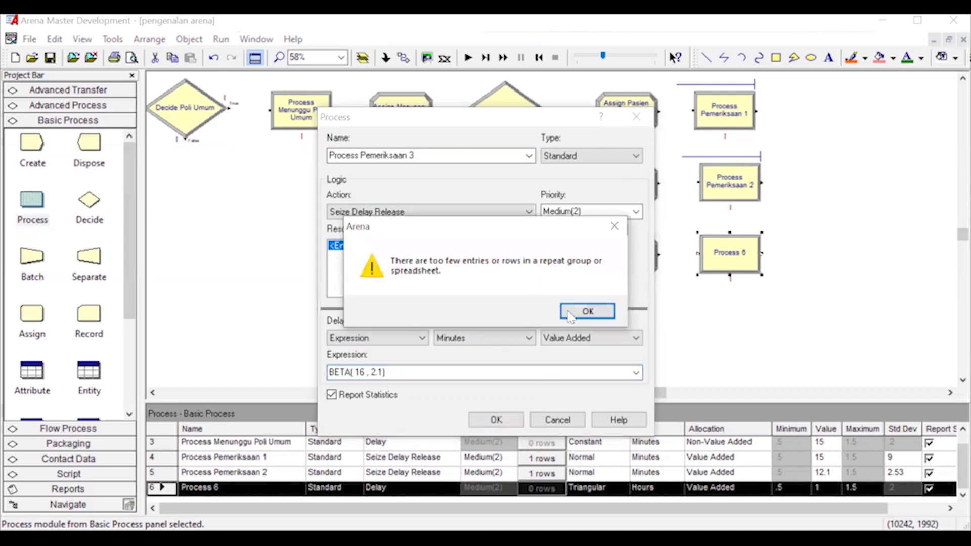
click(587, 310)
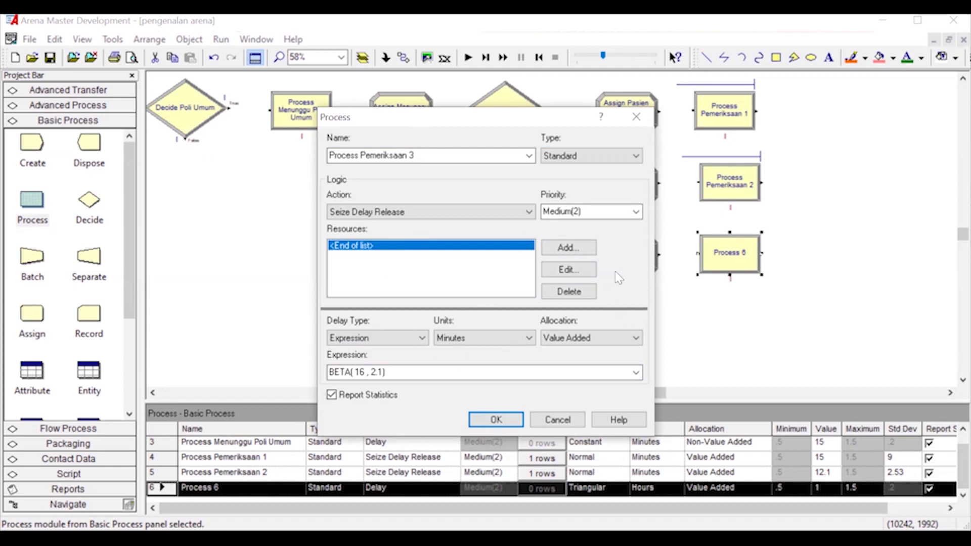
Add the resource Dokter 3 with quantity 1 to Process Pemeriksaan 3 and accept the module
click(568, 249)
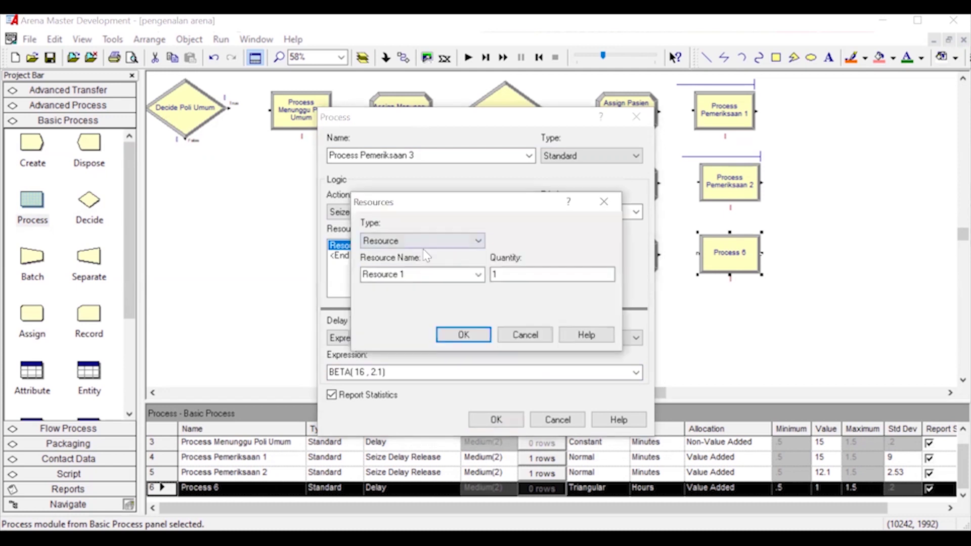
drag(403, 273, 332, 283)
text(Dokter 3)
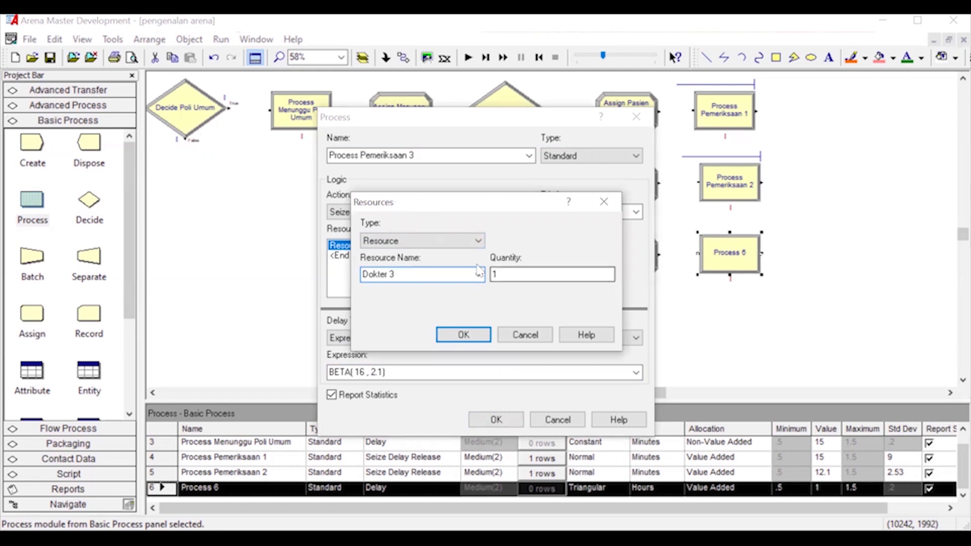
click(480, 337)
click(495, 419)
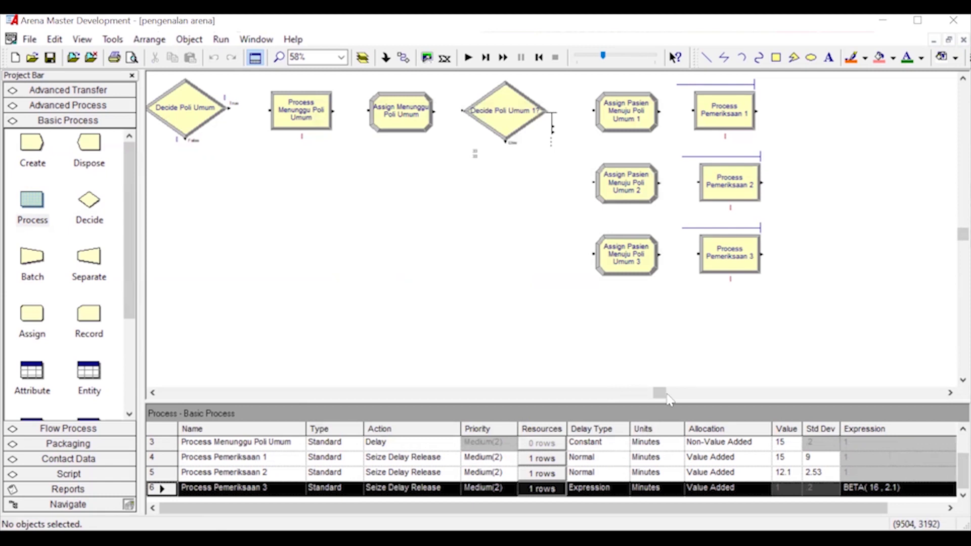
Place a Decide module after the three Process Pemeriksaan modules, name it Decide Diagnosa Ringan?, and shift it slightly down beside them
drag(661, 393, 695, 400)
scroll(652, 338, up, 2)
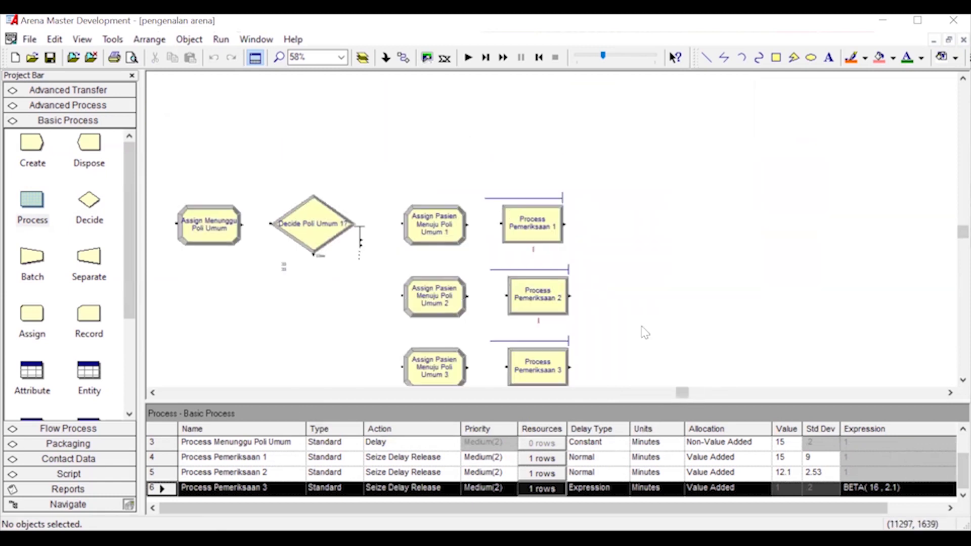
scroll(602, 278, down, 1)
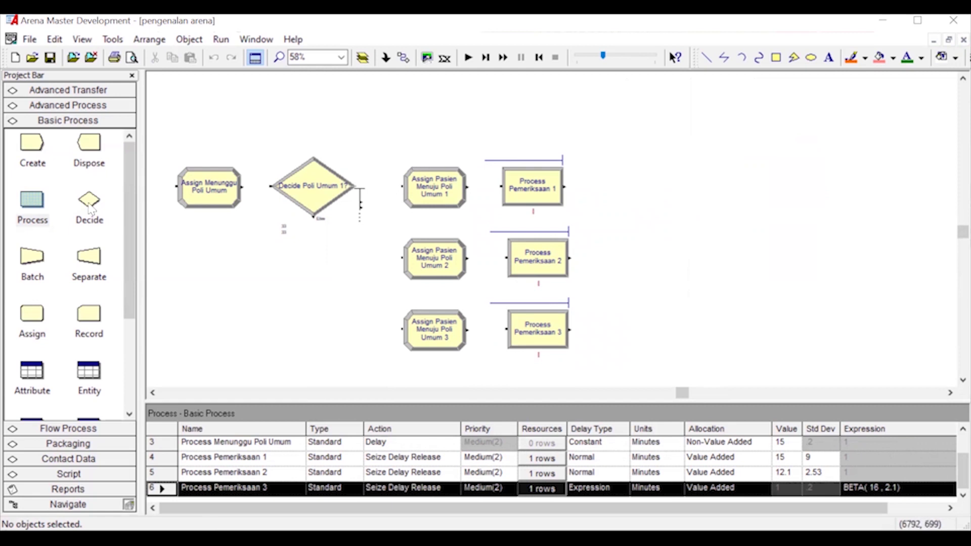
drag(81, 215, 629, 242)
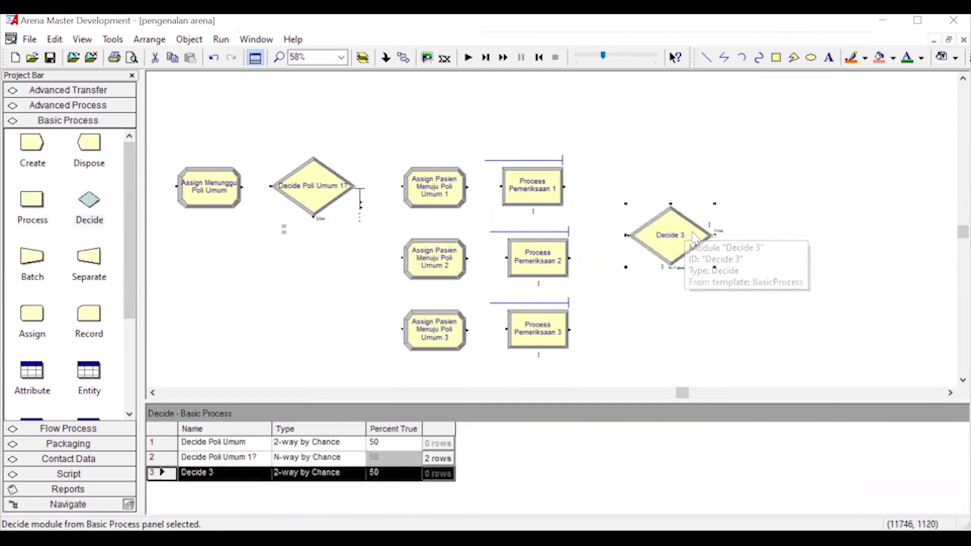
double_click(692, 231)
click(490, 225)
text(D)
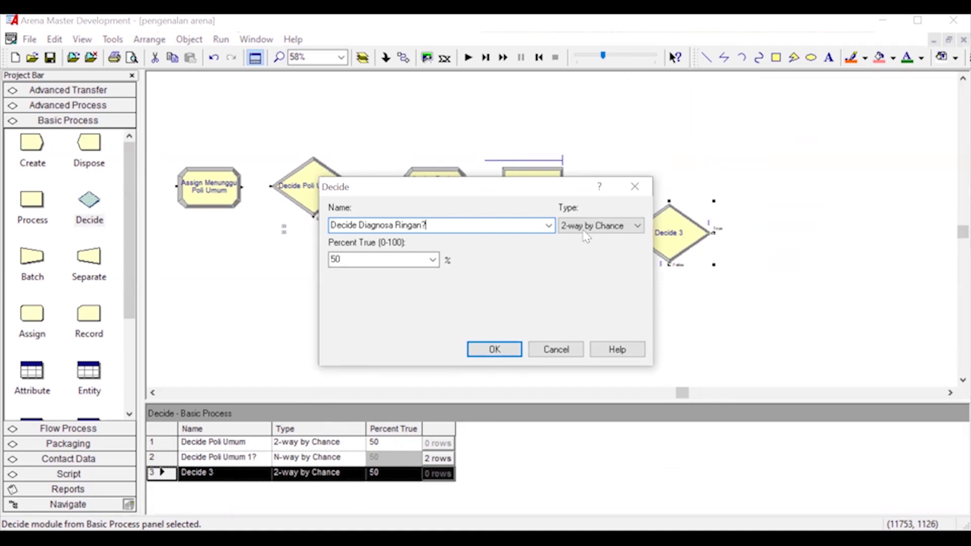
click(490, 350)
drag(673, 253, 684, 273)
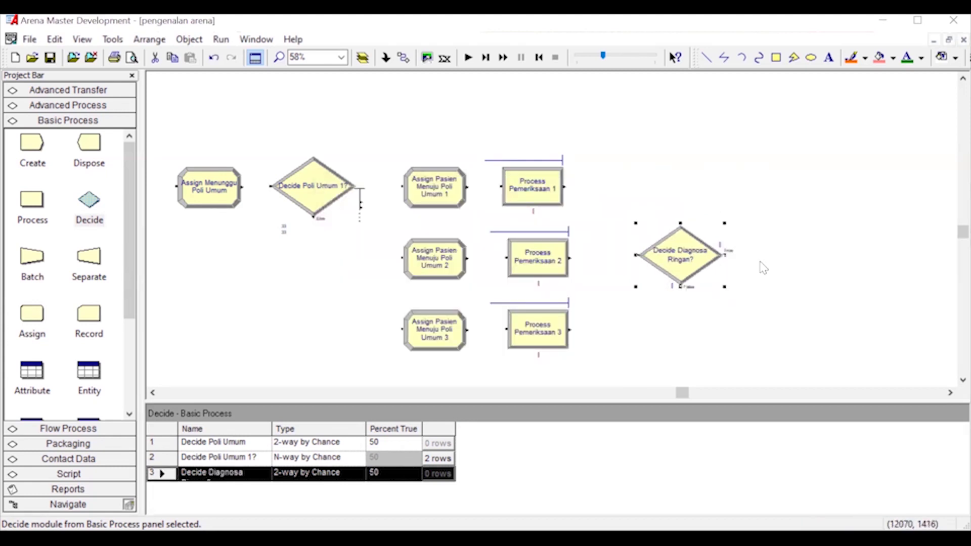
click(810, 236)
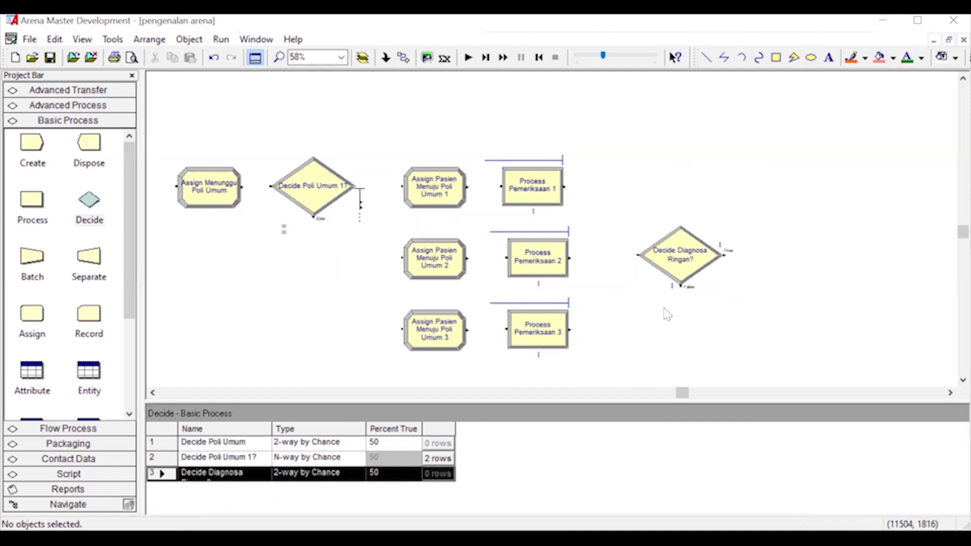
Place two Assign modules one above the other after Decide Diagnosa Ringan?
scroll(662, 306, down, 2)
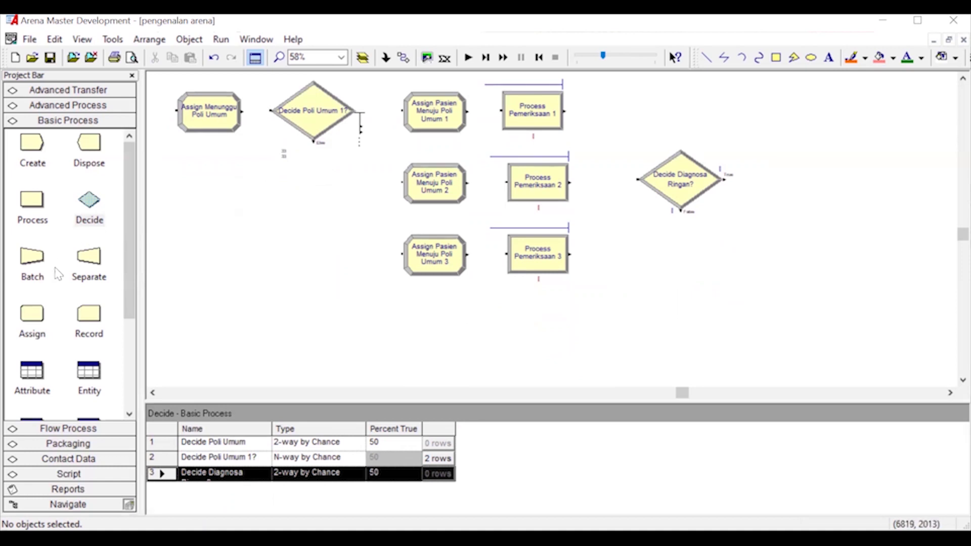
drag(32, 316, 773, 192)
drag(31, 326, 768, 268)
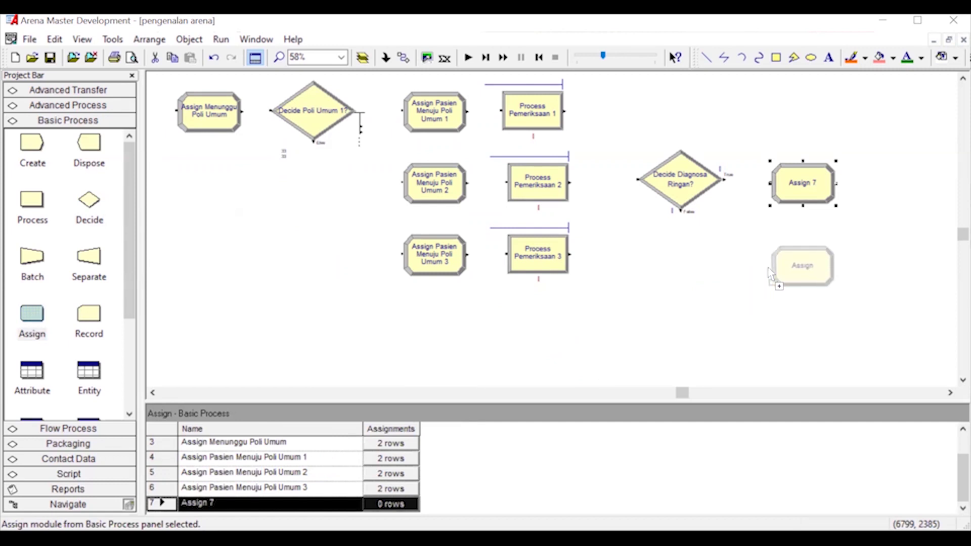
scroll(782, 248, up, 1)
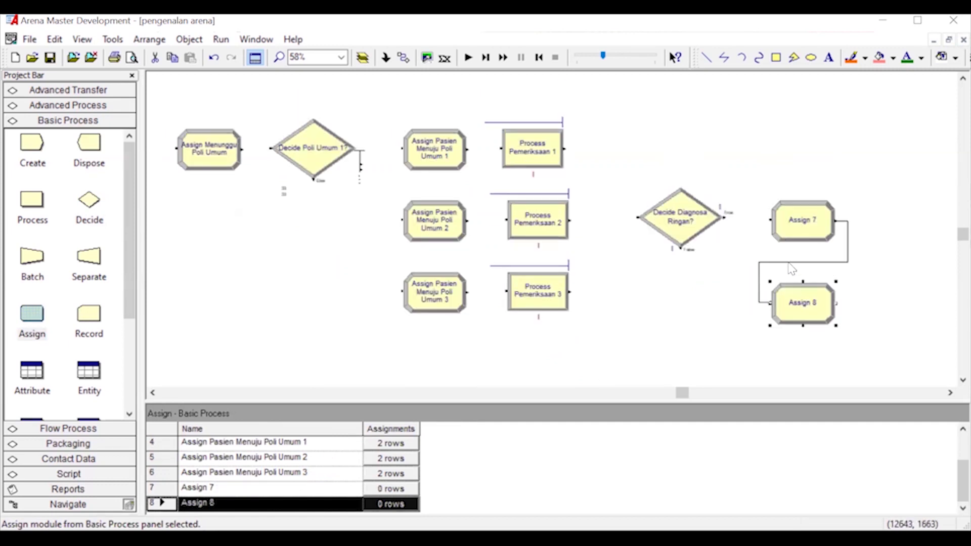
Name the upper new Assign module after Decide Diagnosa Ringan? as Assign Diagnosa Ringan
click(785, 264)
double_click(799, 226)
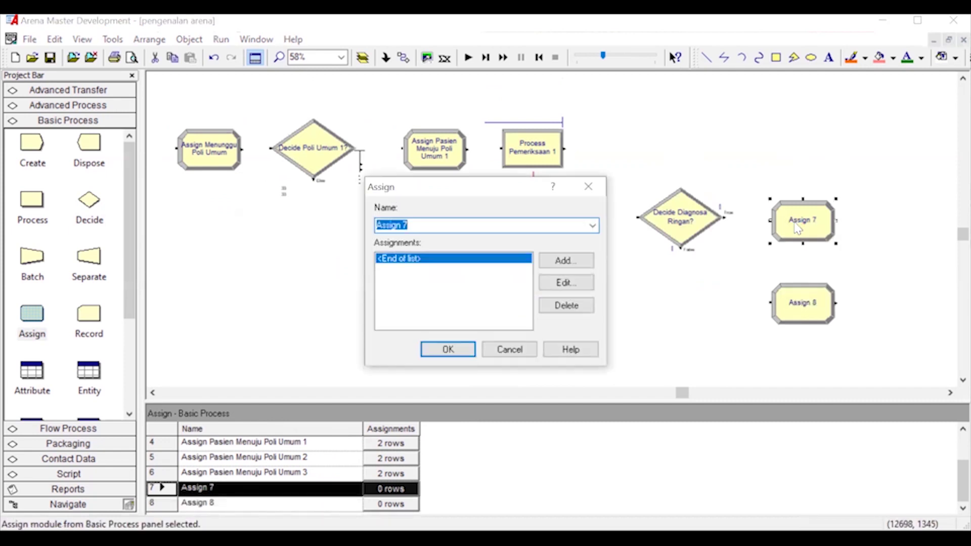
click(429, 221)
text(Diagnosa )
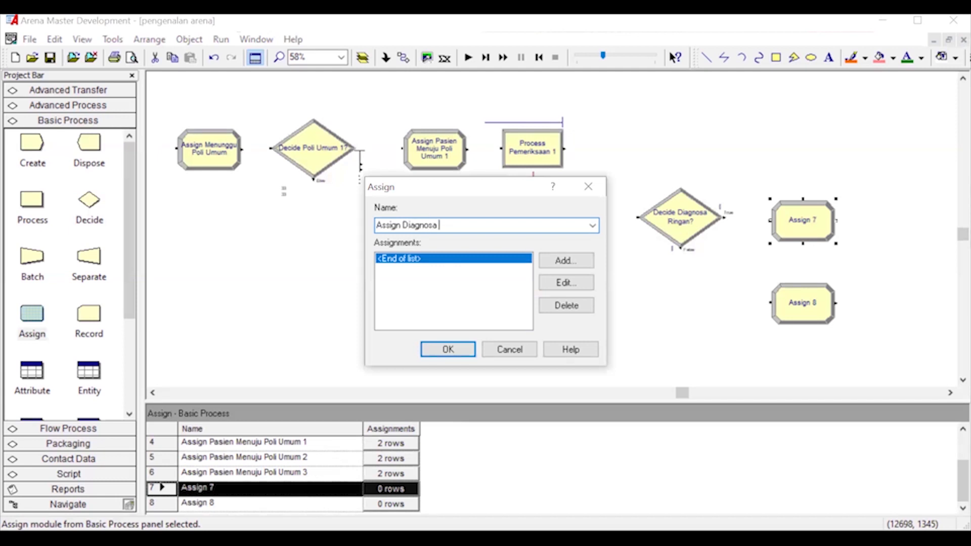
text(Ringan)
Add an Entity Picture assignment to Assign Diagnosa Ringan using Picture.Man
click(560, 260)
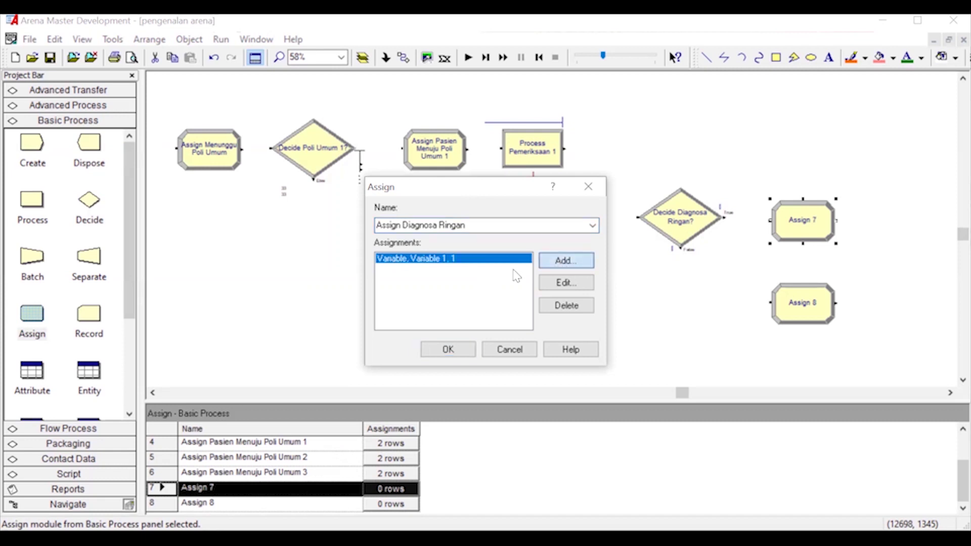
click(566, 261)
click(384, 259)
click(379, 322)
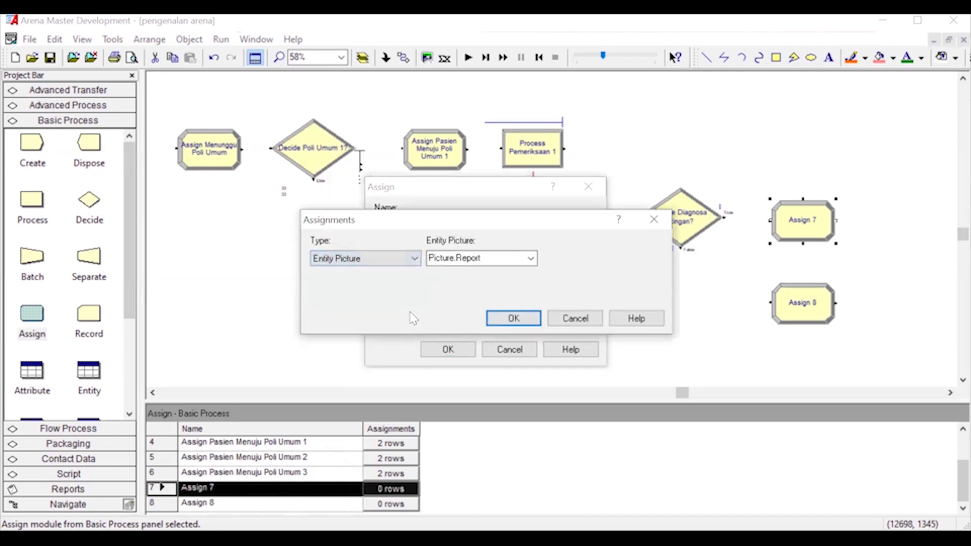
click(530, 259)
scroll(468, 303, up, 4)
scroll(468, 304, up, 2)
scroll(470, 318, down, 3)
scroll(472, 324, down, 2)
click(468, 302)
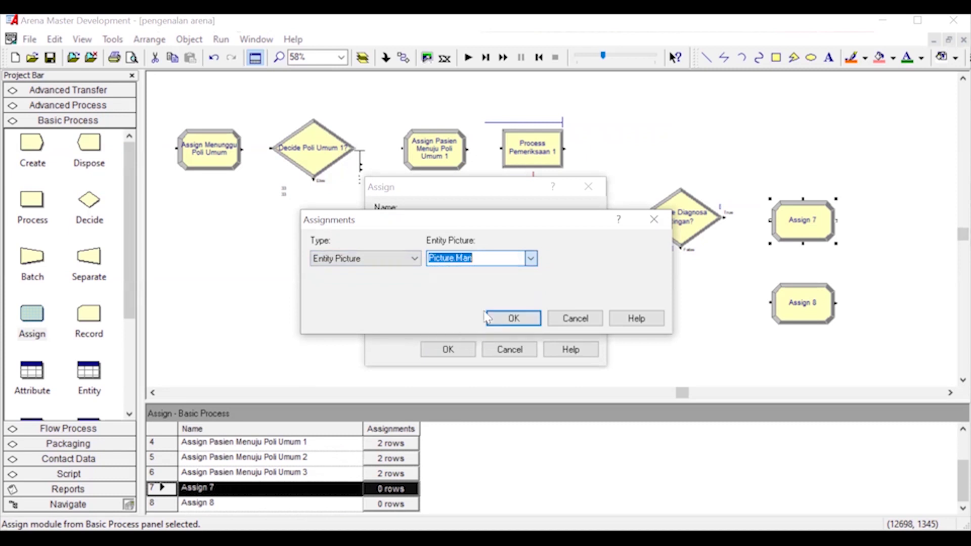
key(Return)
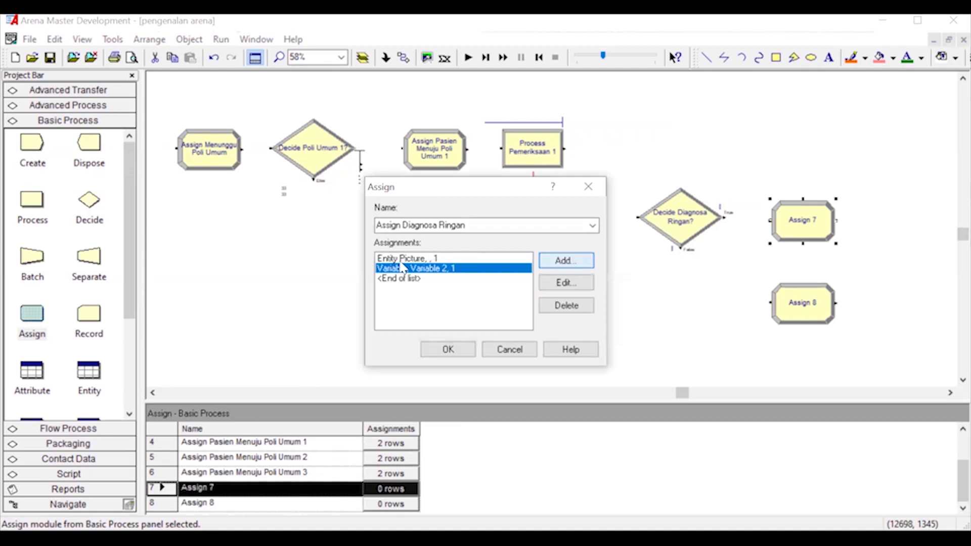
Add an Entity Type assignment of Pasien Diagnosa Ringan to the Assign Diagnosa Ringan module
double_click(402, 267)
click(384, 258)
click(373, 311)
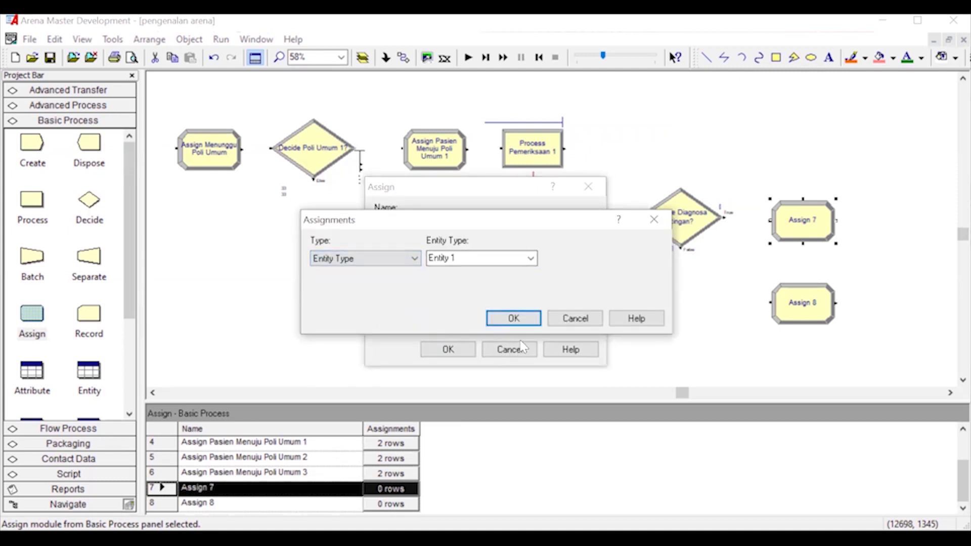
click(531, 258)
click(497, 260)
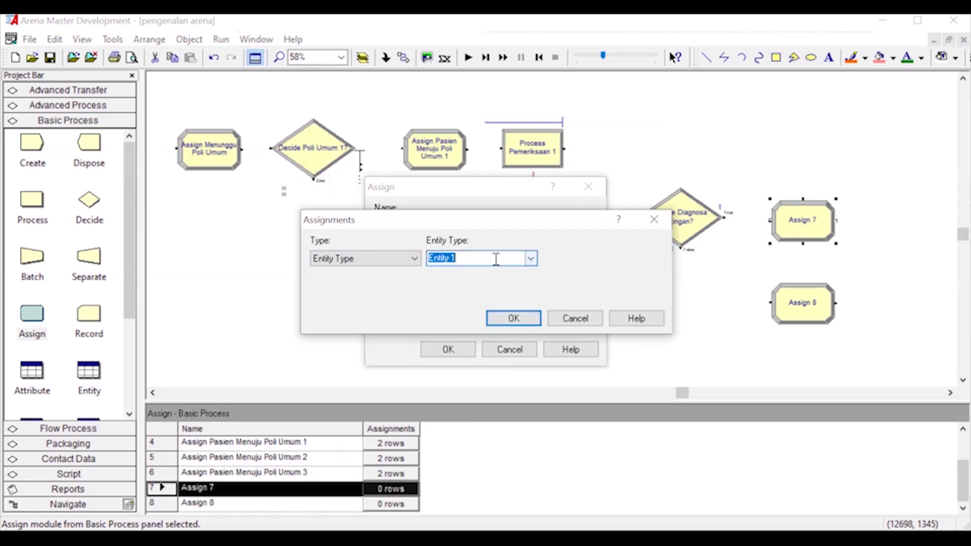
text(Pasien Diagnosa Ringan)
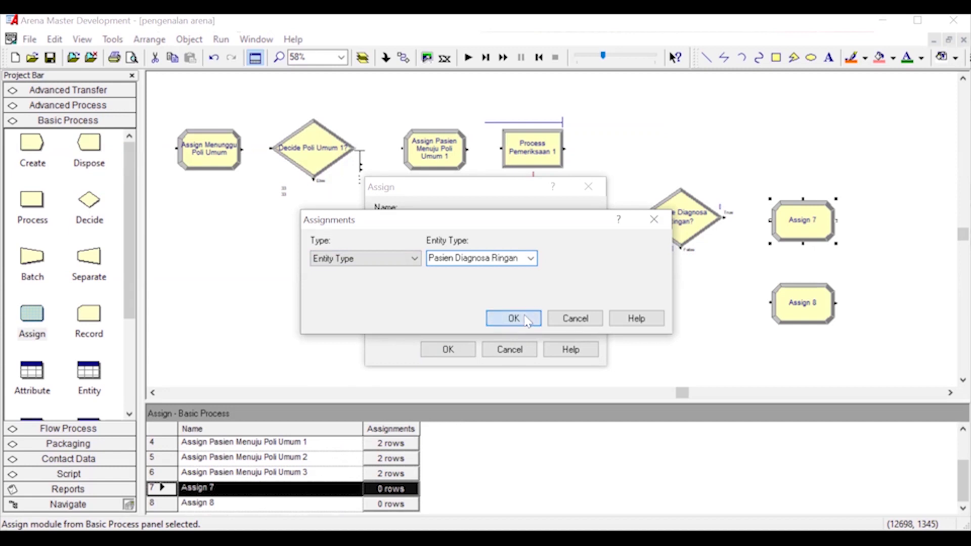
click(513, 318)
Add the variable Pasien Ringan Menuju Apotek with new value Pasien Ringan Menuju Apotek+1 to Assign Diagnosa Ringan
click(566, 261)
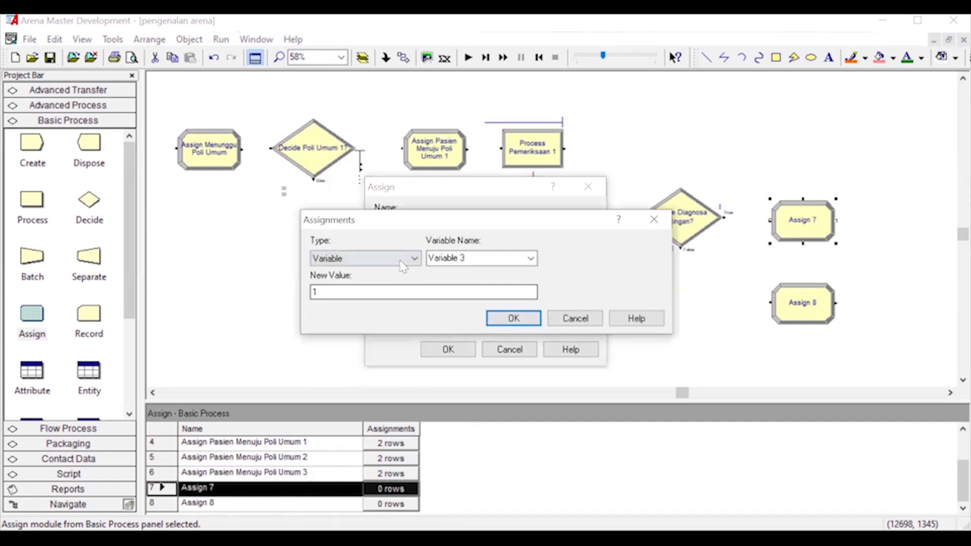
click(480, 258)
text(Pa)
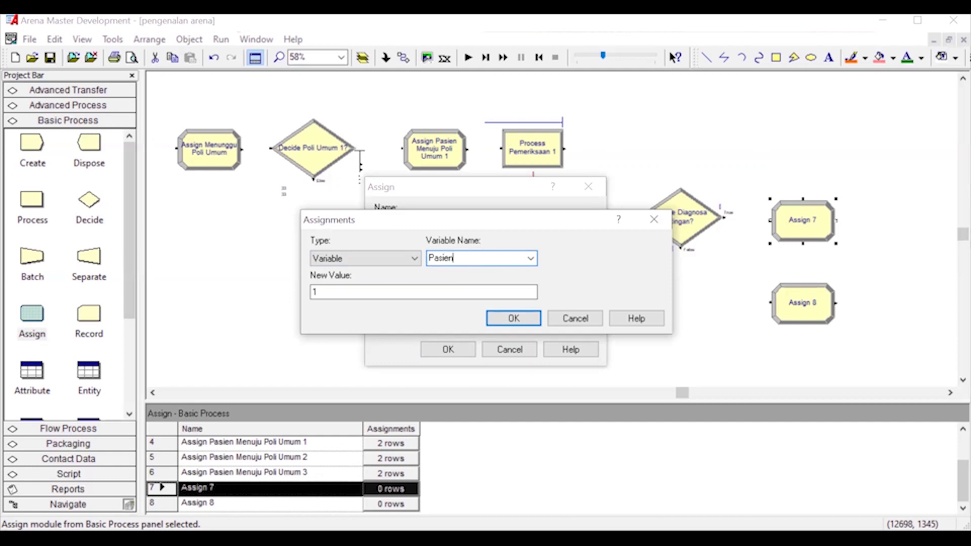
text(sien Ringan Menu)
text(ju Apotek)
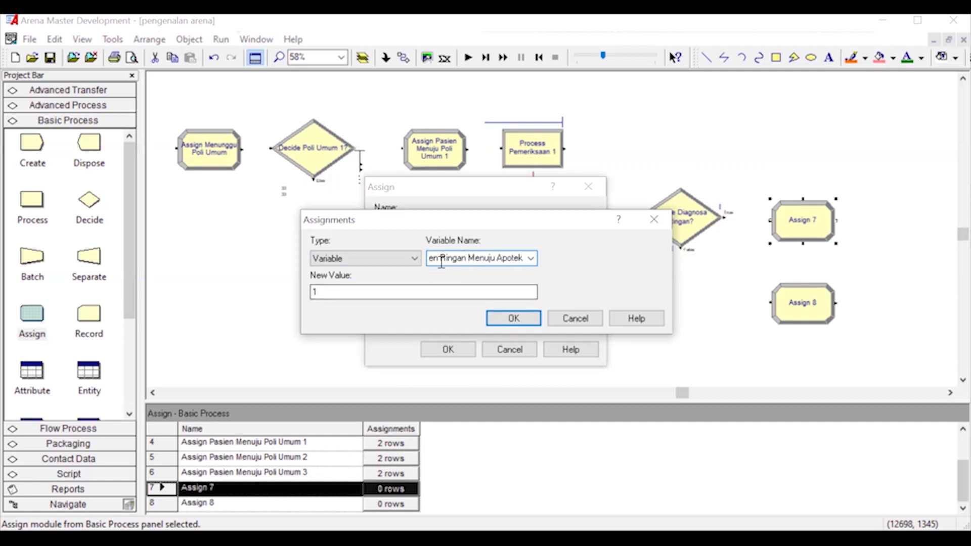
double_click(445, 259)
key(ctrl+c)
click(397, 292)
double_click(353, 292)
key(ctrl+v)
text(+)
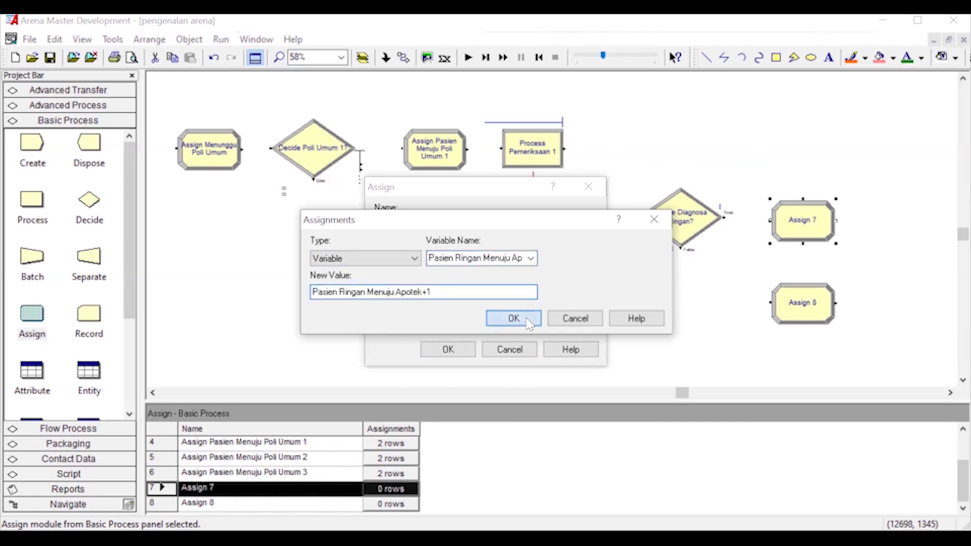
click(514, 318)
Add the attribute Pasien Akan ke Apotek with new value Pasien Ringan Menuju Apotek and accept the Assign Diagnosa Ringan module
double_click(400, 287)
click(400, 258)
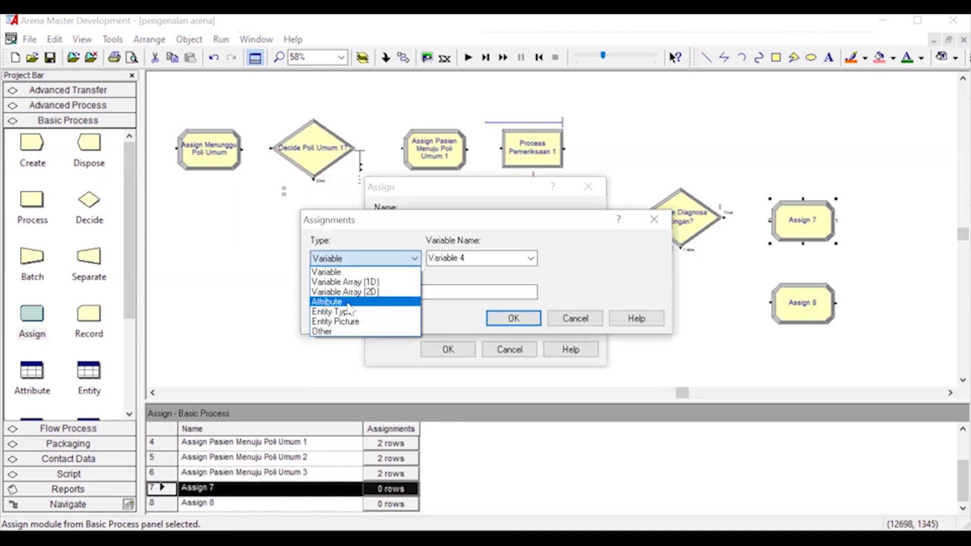
click(348, 303)
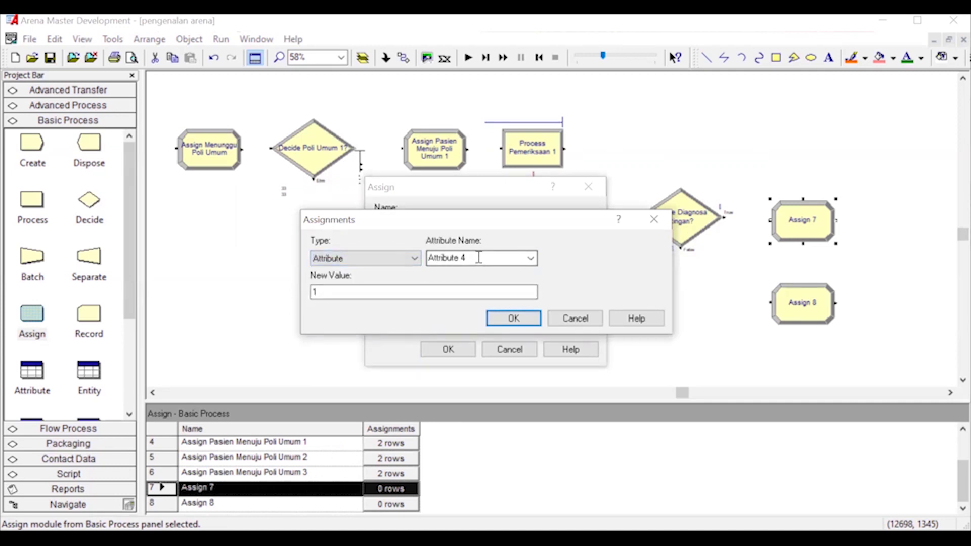
click(479, 258)
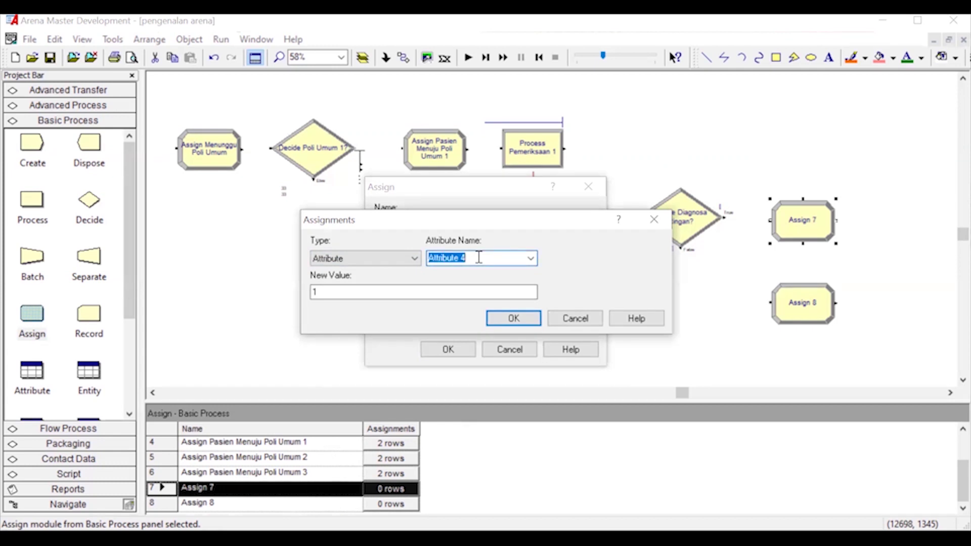
text(Pasien Akan ke Apotek)
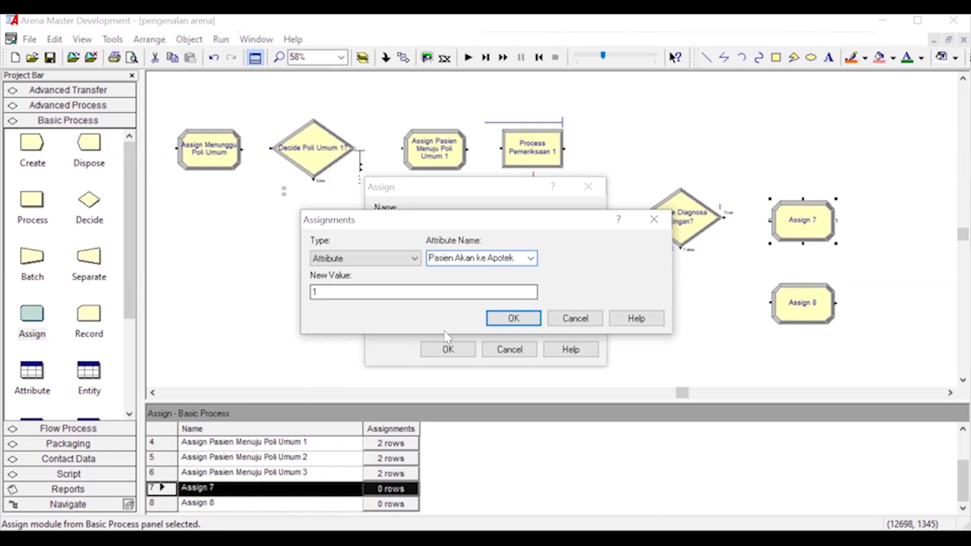
click(313, 292)
text(Pasien Ringan Menuju Apotek)
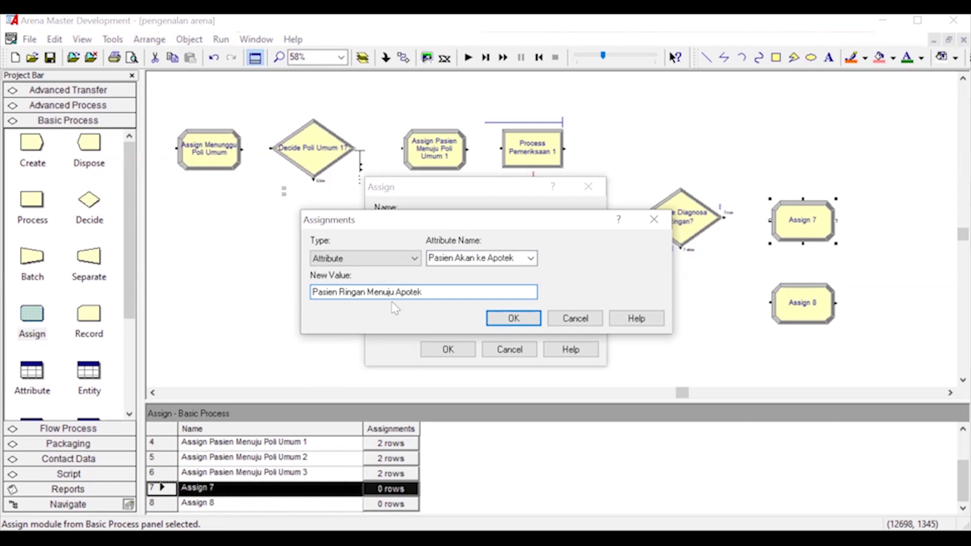
click(514, 319)
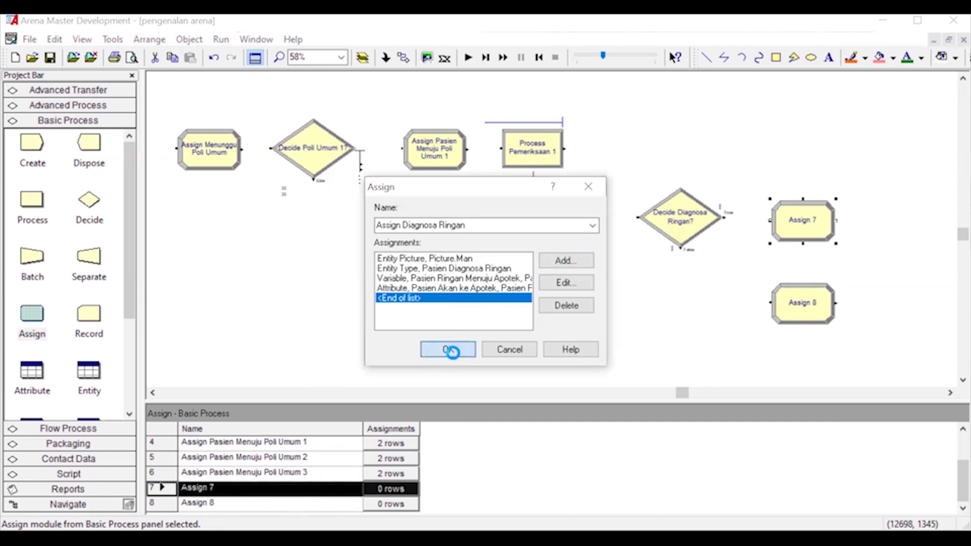
click(452, 350)
Name the lower Assign module, Assign 8, as Assign Rujukan Dokter Spesialis
scroll(736, 297, down, 1)
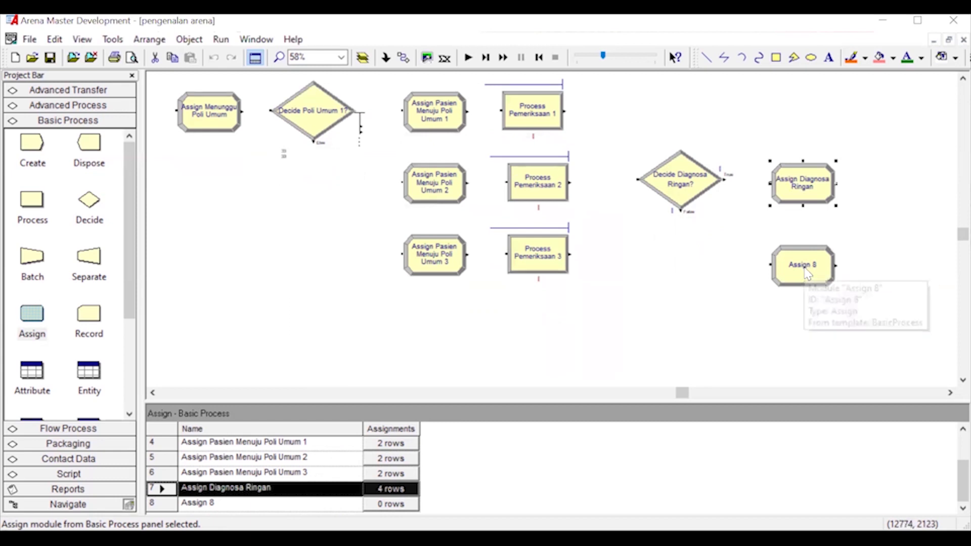
double_click(804, 267)
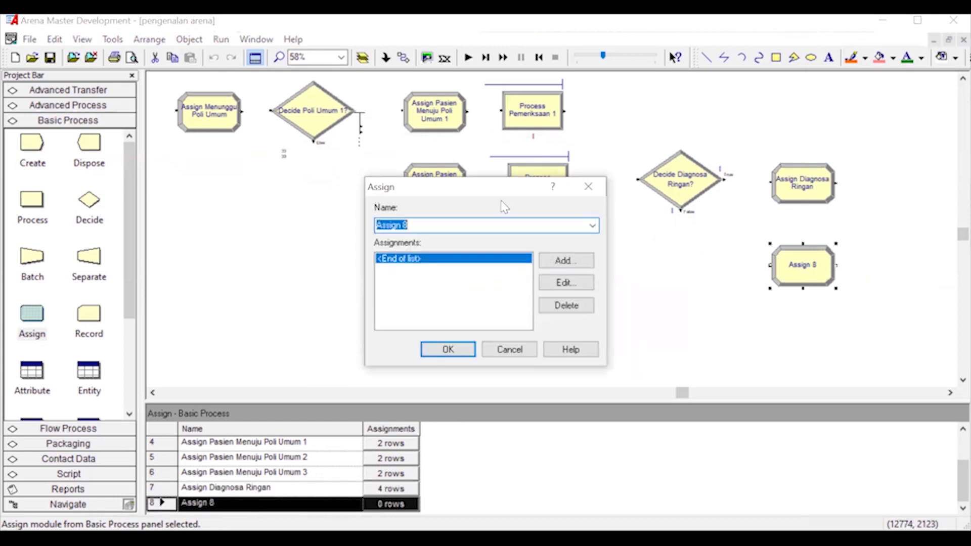
click(445, 227)
key(BackSpace)
text(Rujukan Dokter Spesialis)
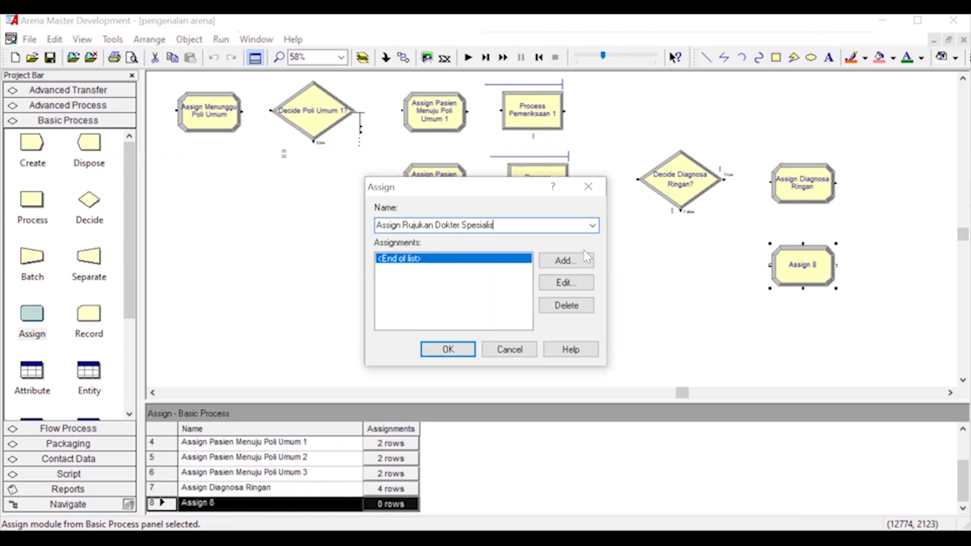
Add an Entity Picture assignment to Assign Rujukan Dokter Spesialis using Picture.Box
click(576, 260)
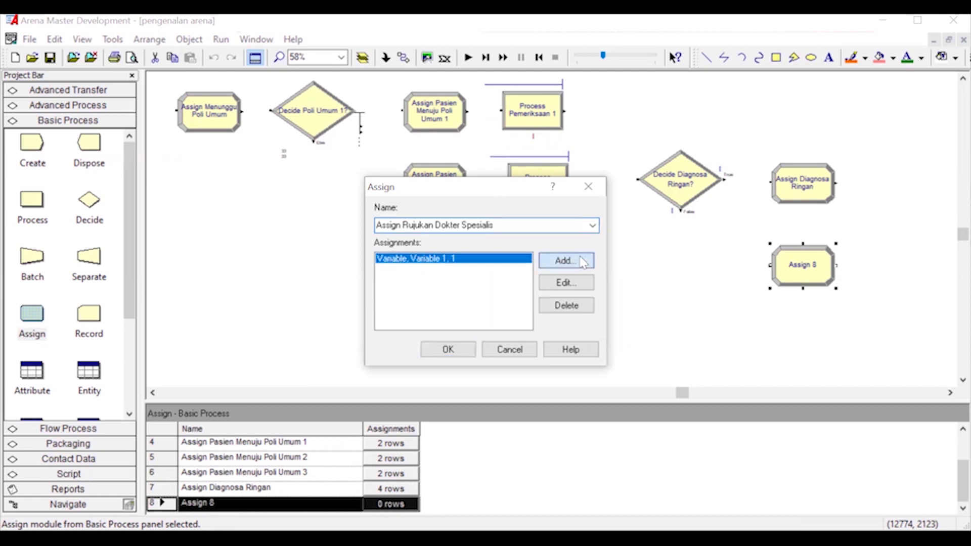
click(372, 259)
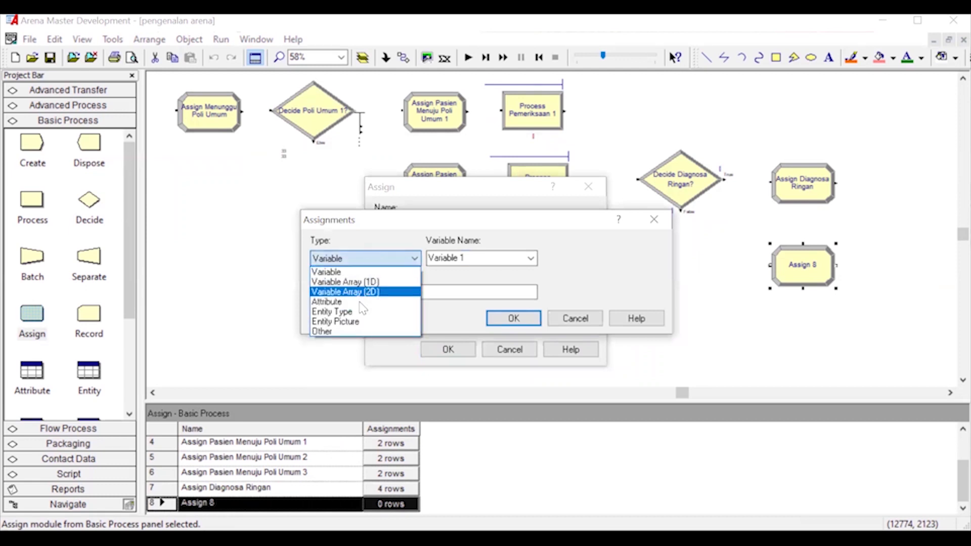
click(349, 320)
click(531, 259)
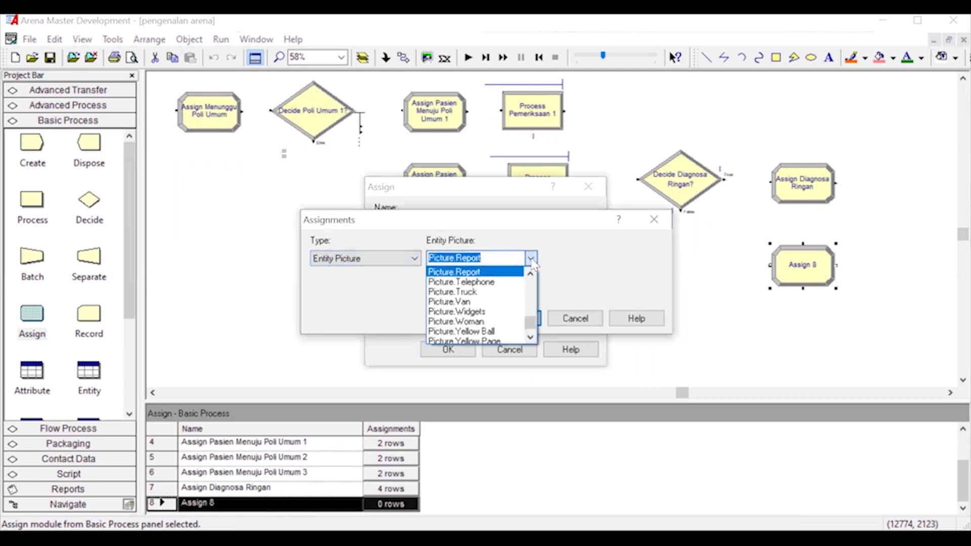
scroll(466, 306, up, 7)
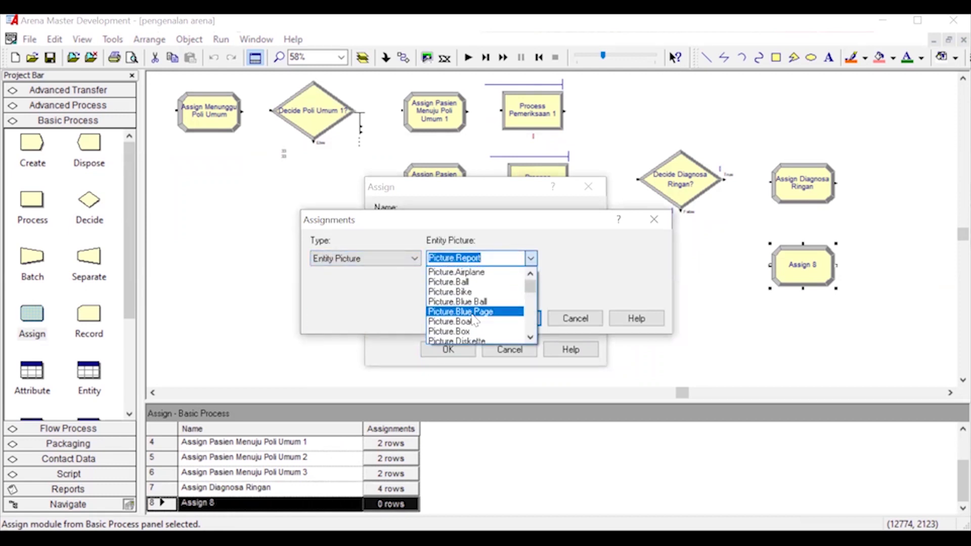
click(471, 331)
click(514, 318)
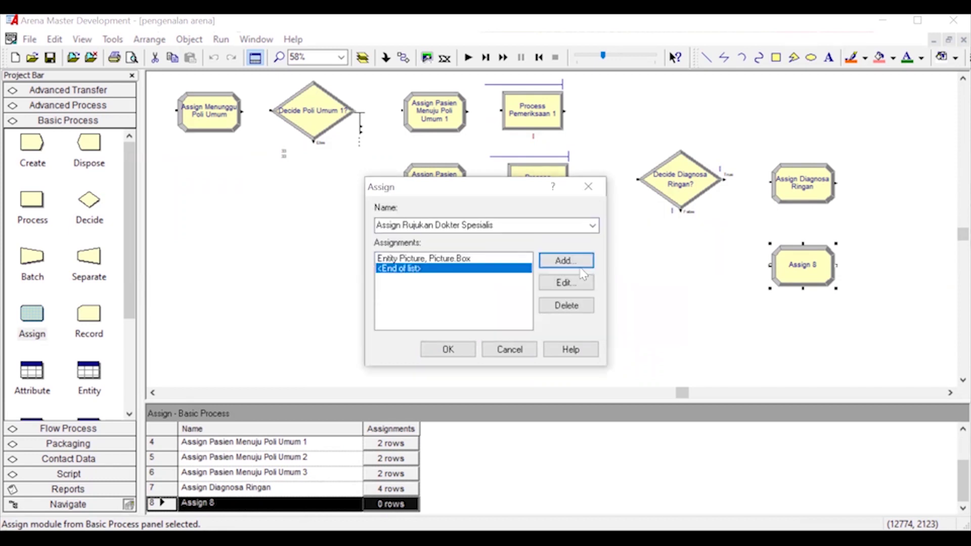
Add an Entity Type assignment of Pasien Rujukan Dokter Spesialis to the Assign Rujukan Dokter Spesialis module
double_click(521, 268)
click(405, 259)
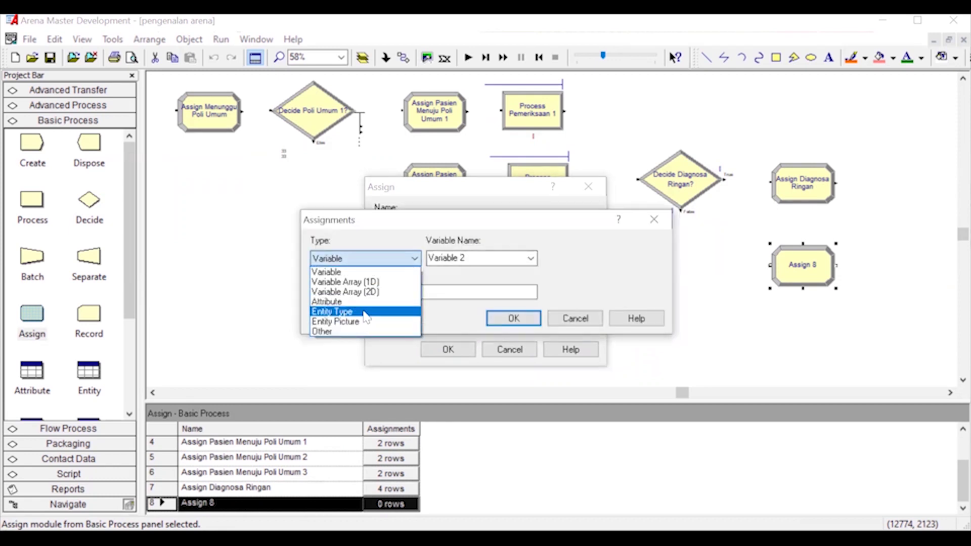
click(366, 312)
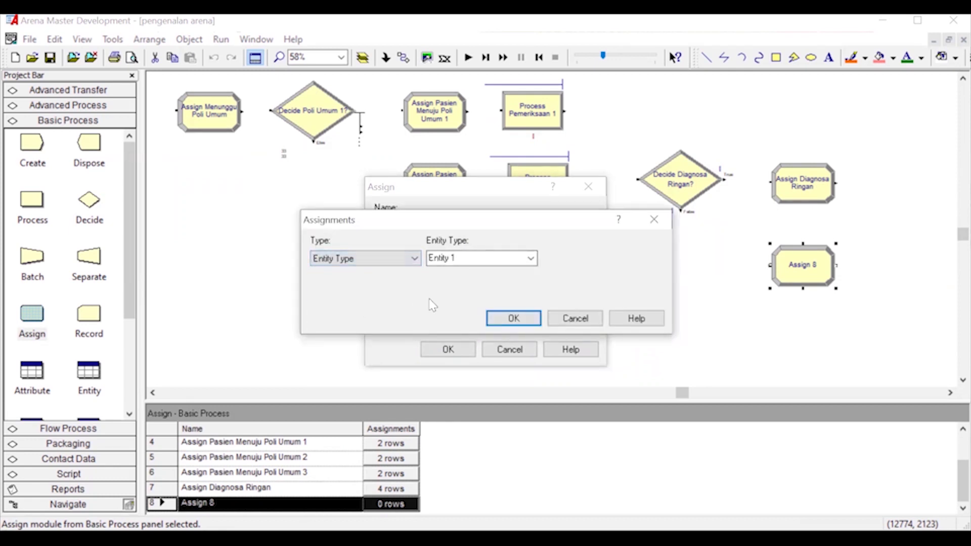
click(499, 259)
text(Pasien R)
text(ujukan Dokter Spesialis)
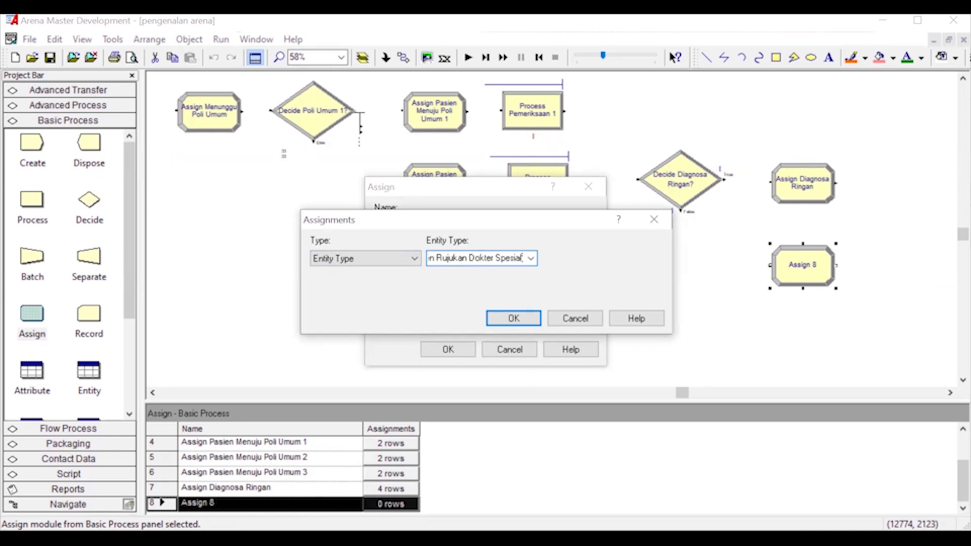
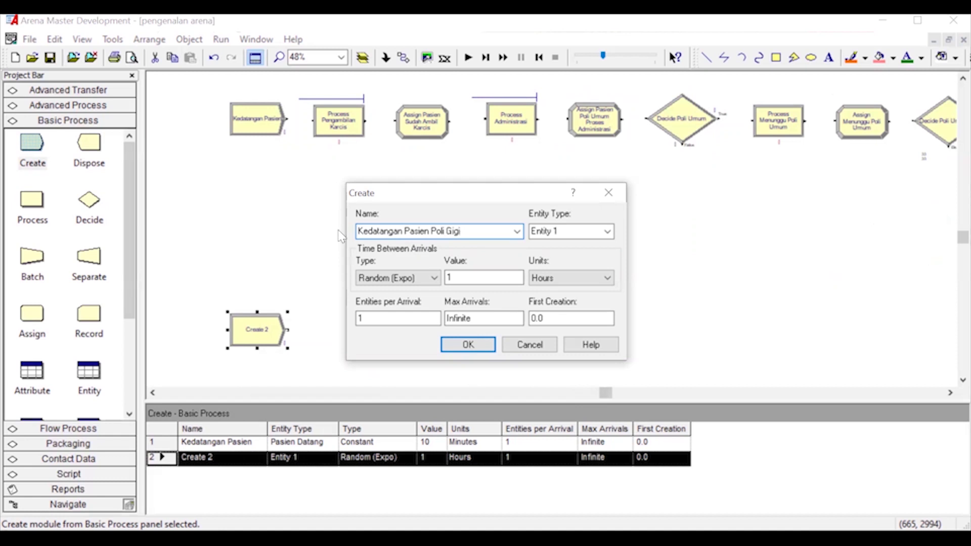
Set the Kedatangan Pasien Poli Gigi Create module to entity type Pasien Gigi Datang with constant arrivals every 20 minutes
click(564, 232)
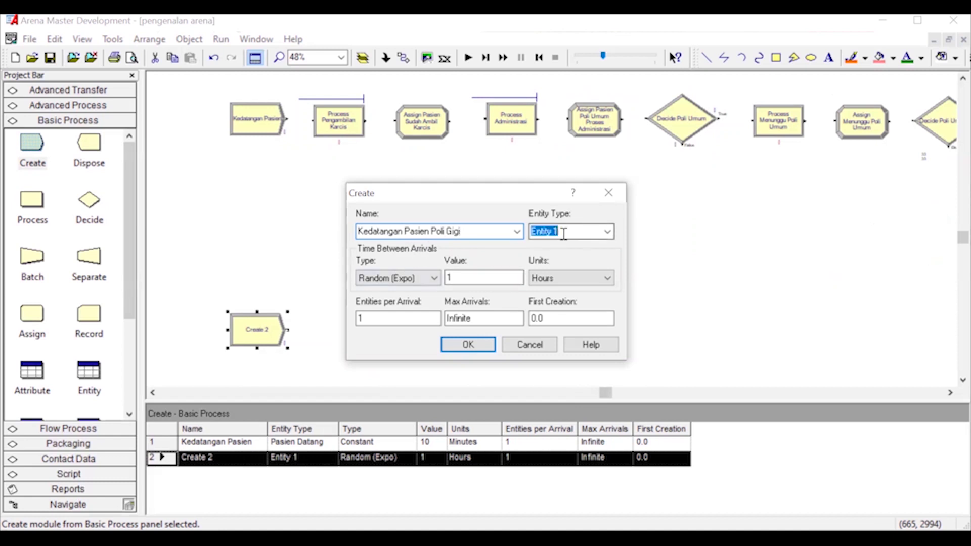
text(Pasien G)
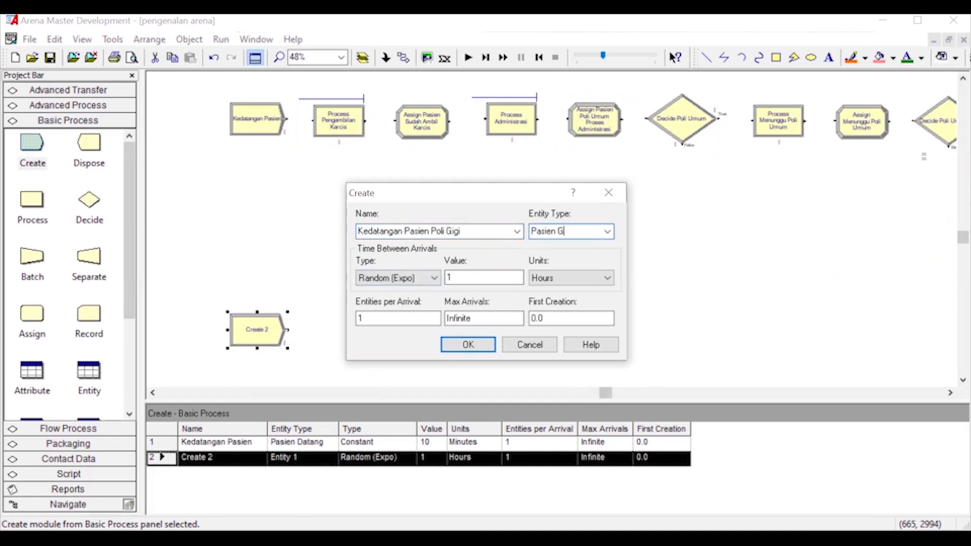
text(igi Datang)
click(434, 277)
click(390, 312)
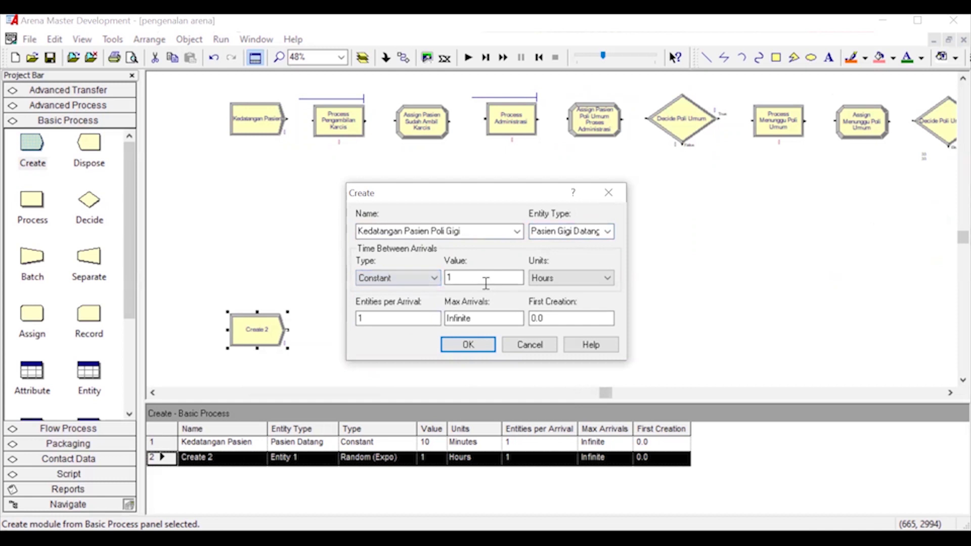
double_click(458, 278)
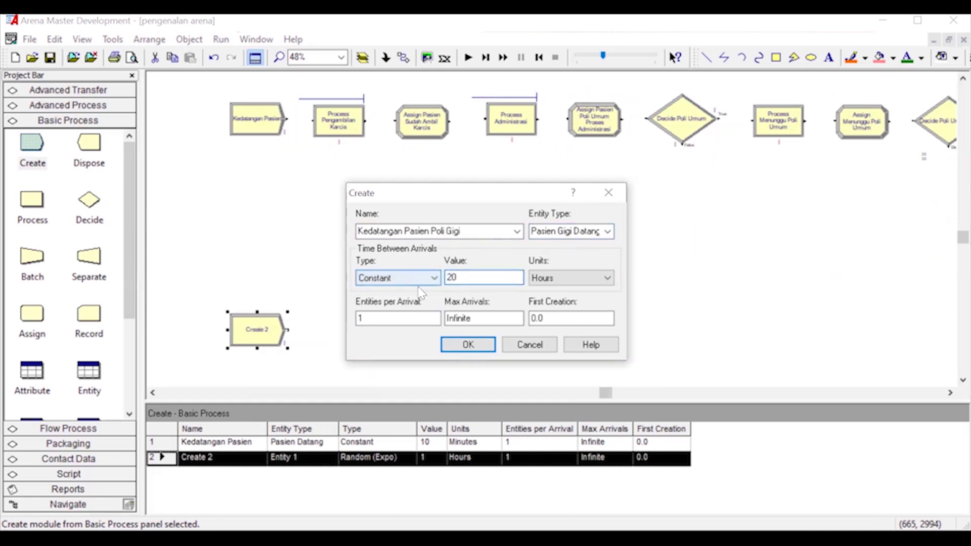
click(566, 278)
click(546, 298)
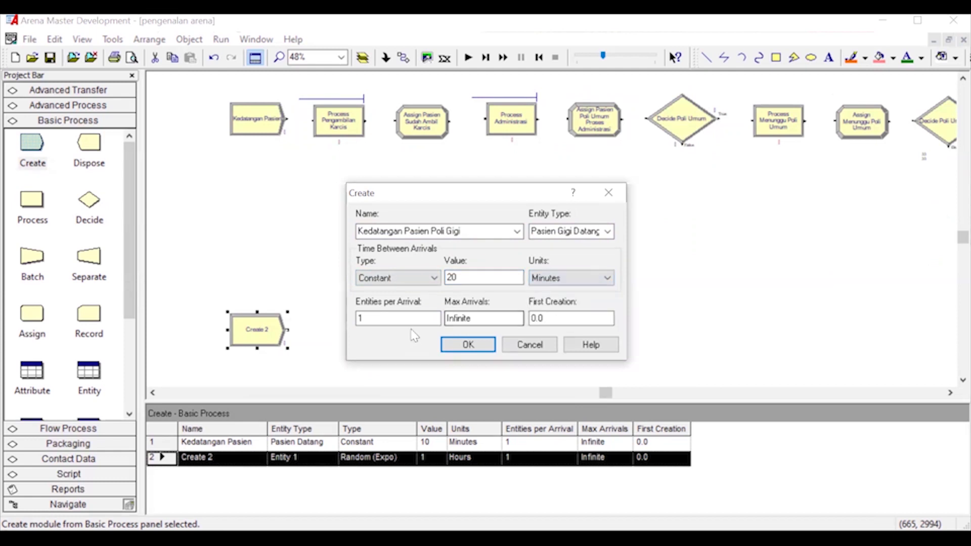
click(466, 347)
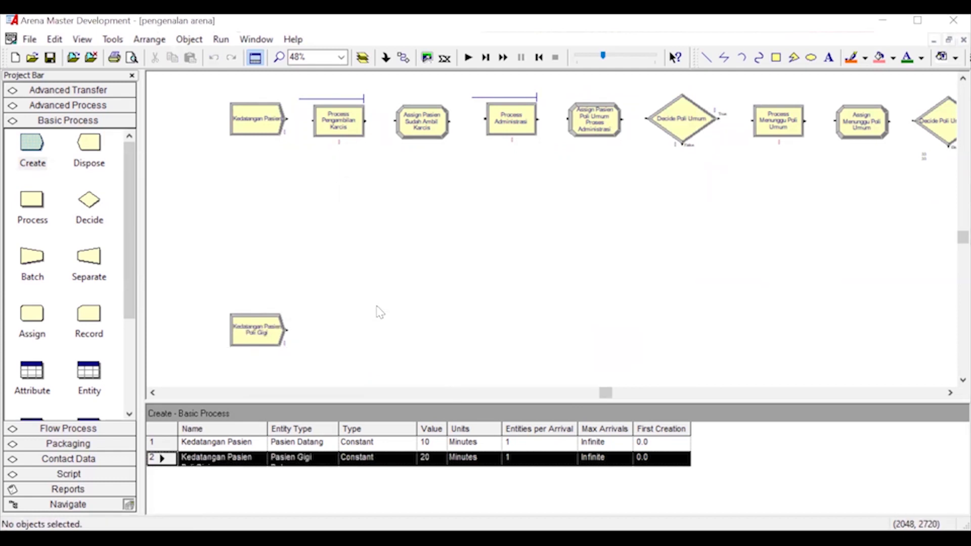
Place a Process module after Kedatangan Pasien Poli Gigi and name it Process Pengambilan Karcis 2
drag(34, 205, 327, 336)
double_click(341, 328)
click(411, 156)
key(BackSpace)
text(Process Pengambilan Karcis 2)
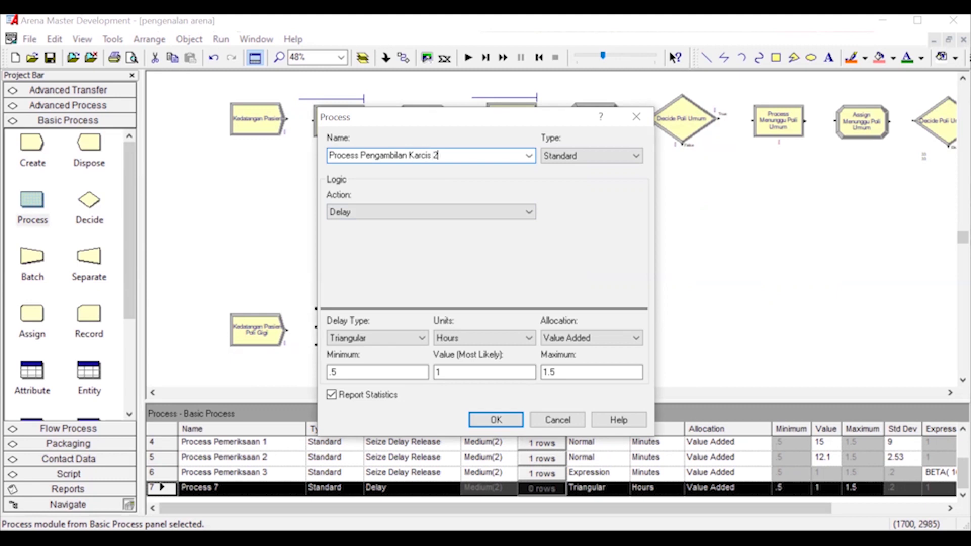
Set Process Pengambilan Karcis 2 to Seize Delay Release and add the resource Mesin Karcis 2
click(452, 215)
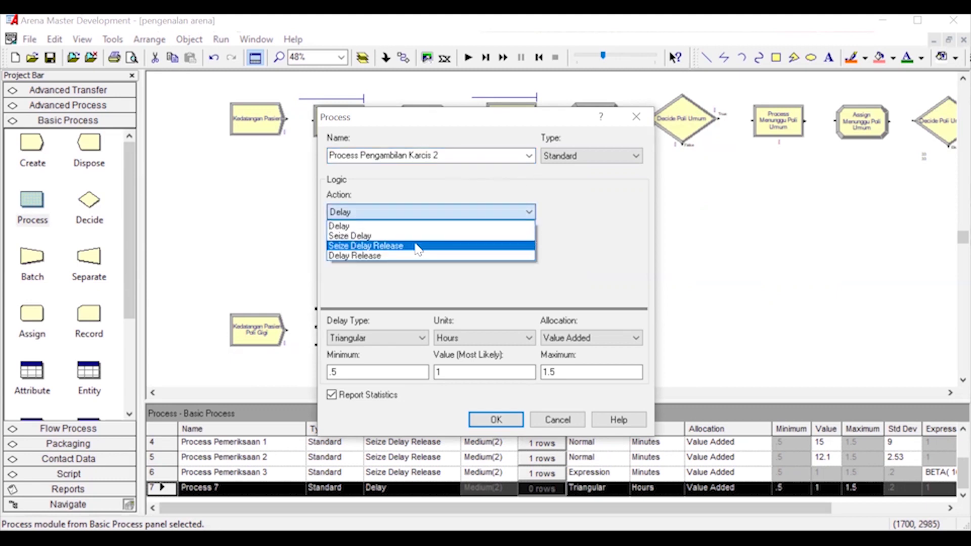
click(416, 246)
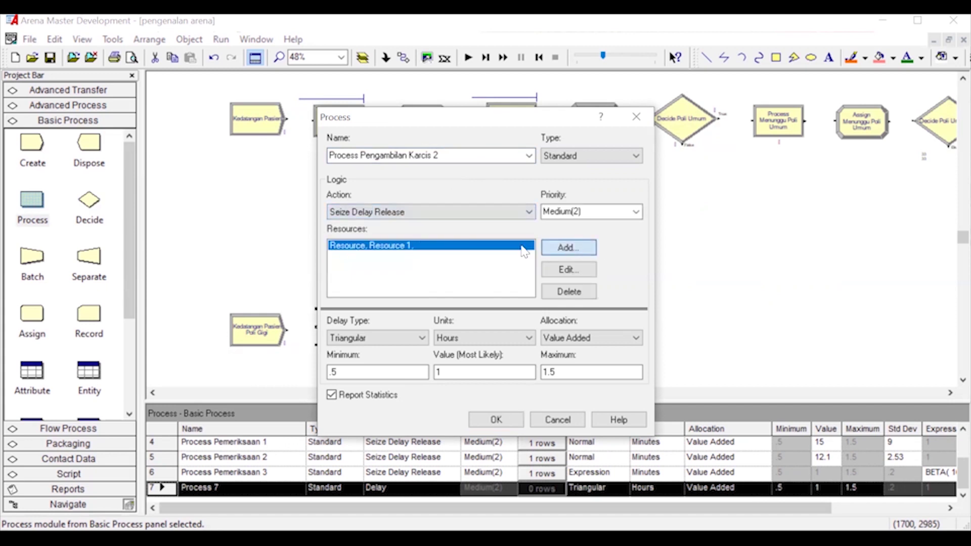
double_click(406, 273)
text(Mesin Karcis 2)
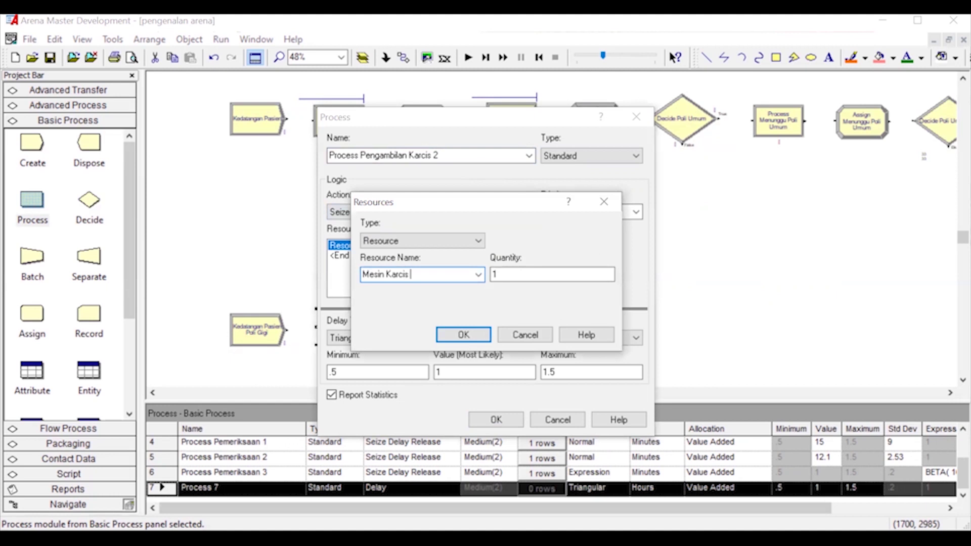
click(475, 339)
Give Process Pengambilan Karcis 2 a constant delay of 5 seconds and accept the module
click(401, 338)
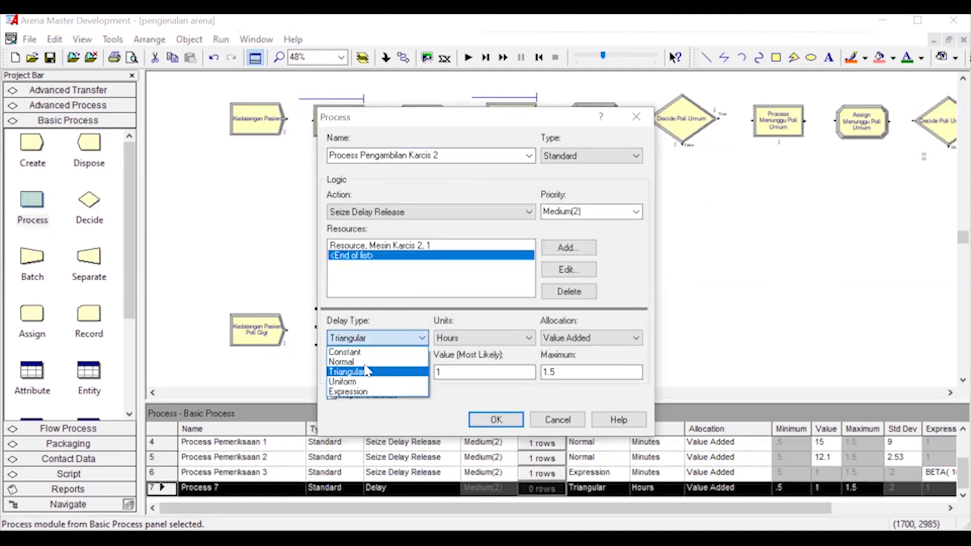
click(368, 352)
click(456, 339)
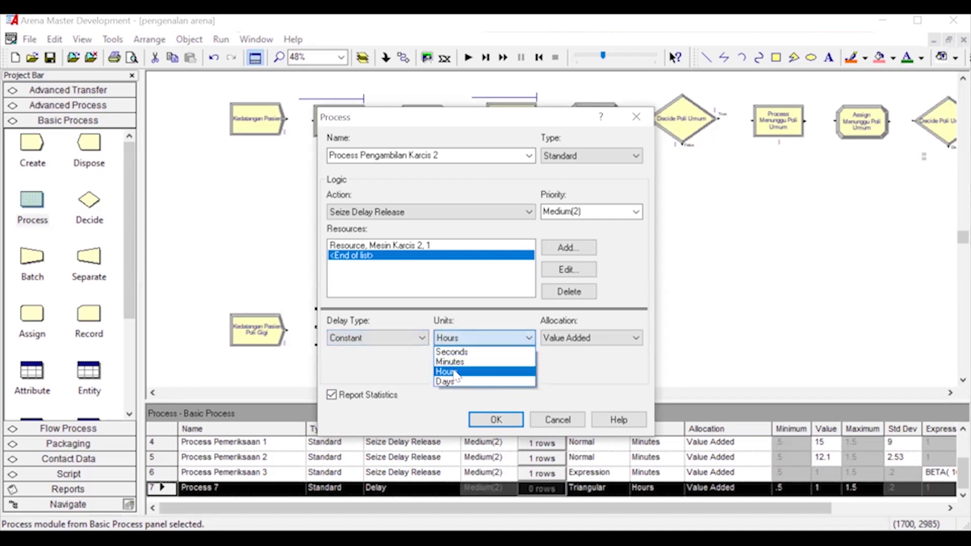
click(457, 353)
key(Tab)
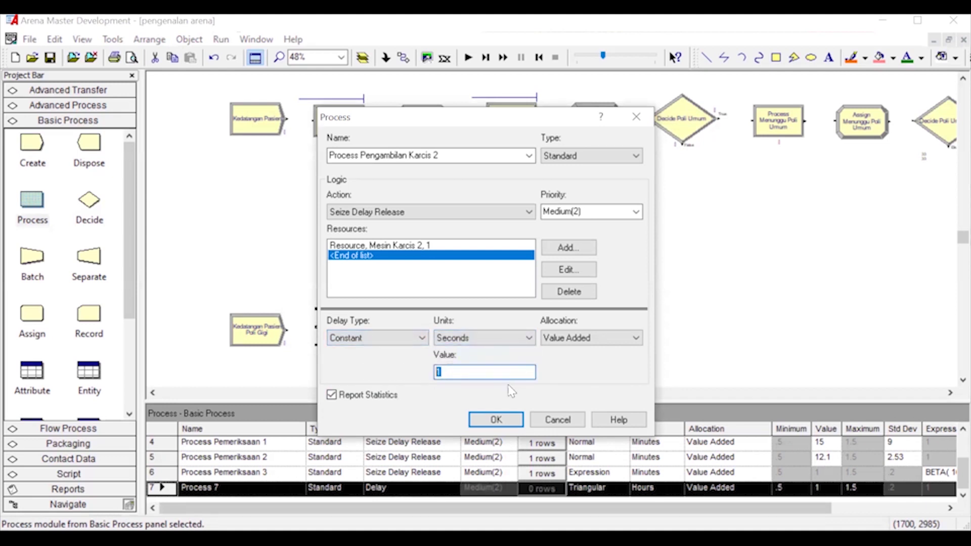
text(5)
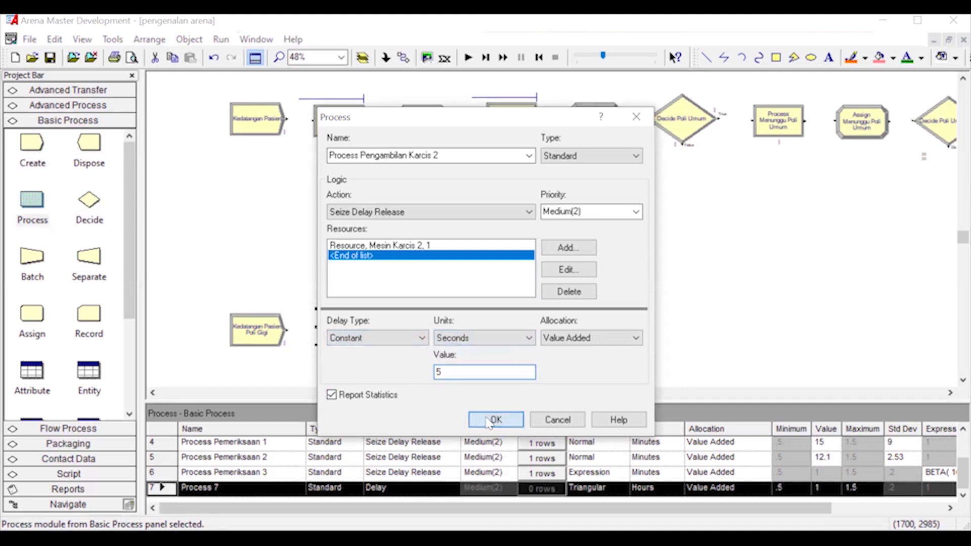
click(489, 421)
Move the Process Pengambilan Karcis 2 module into line with Kedatangan Pasien Poli Gigi
scroll(425, 293, down, 1)
drag(357, 299, 356, 305)
click(430, 285)
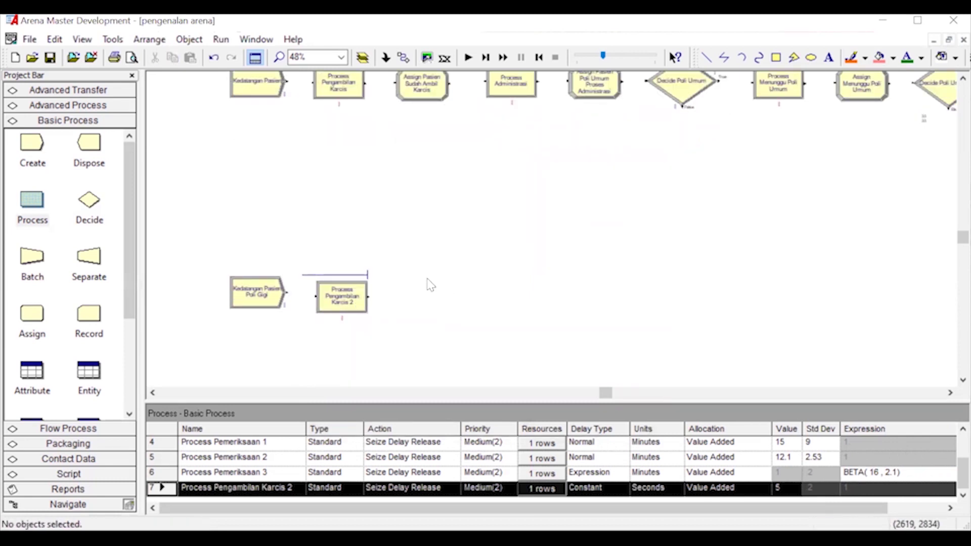
click(350, 301)
drag(349, 301, 347, 293)
click(399, 276)
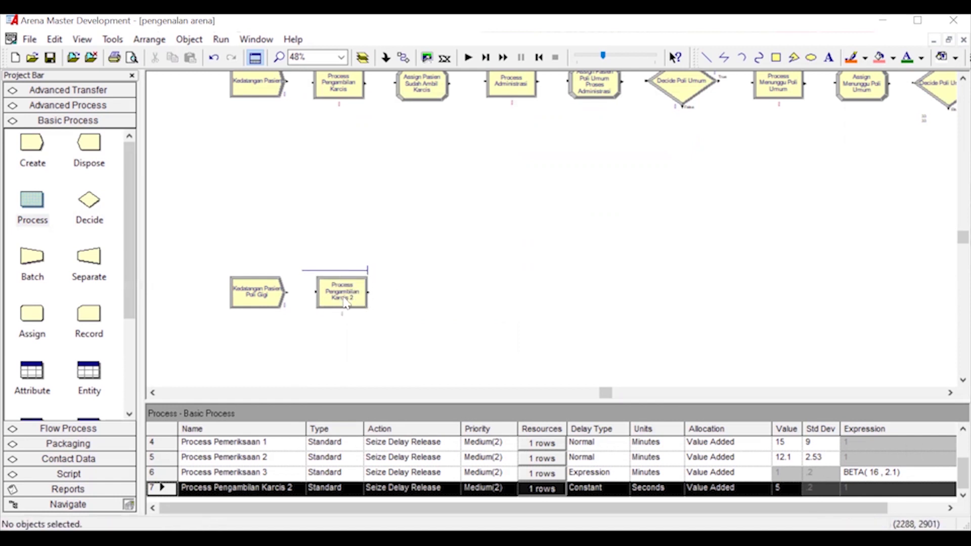
Place an Assign module after Process Pengambilan Karcis 2 and name it Assign Pasien Sudah AMbil Karcis 2
drag(35, 320, 408, 301)
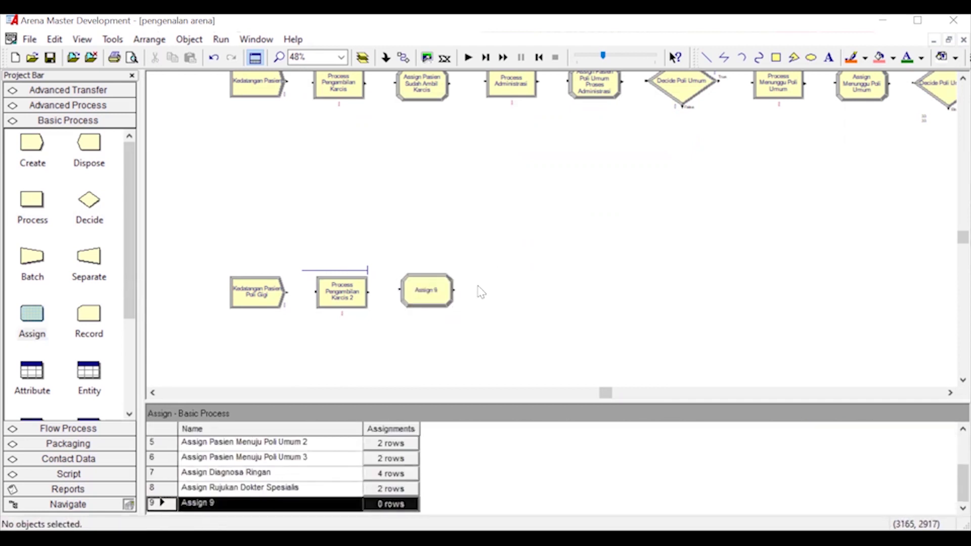
double_click(419, 308)
click(428, 227)
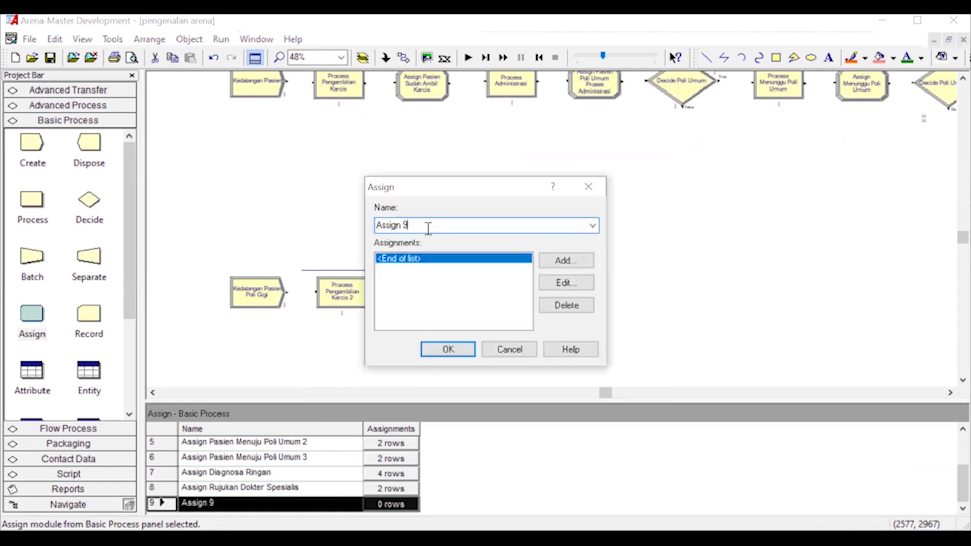
text(Pasien Sudah AMbil Karcis 2)
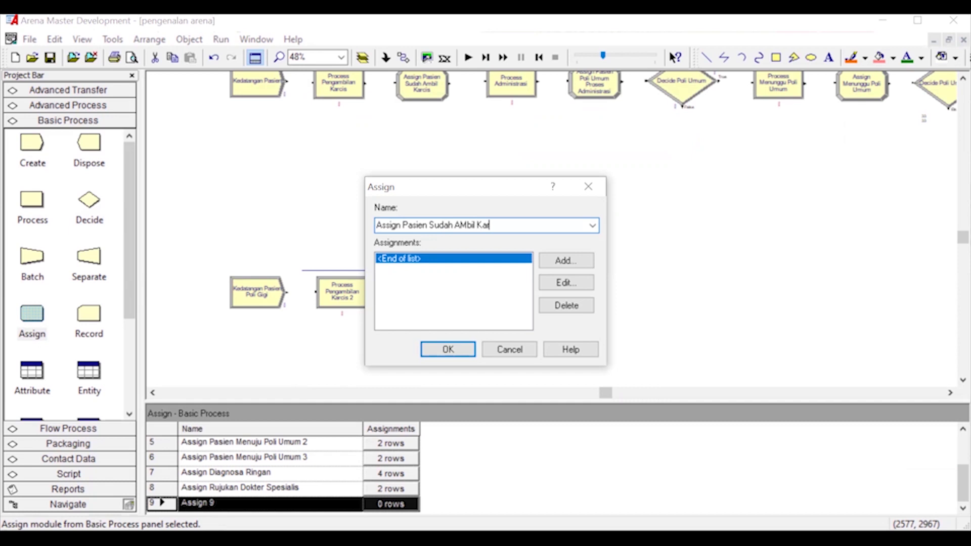
Add an Entity Picture assignment using Picture.Airplane to Assign Pasien Sudah AMbil Karcis 2
click(566, 261)
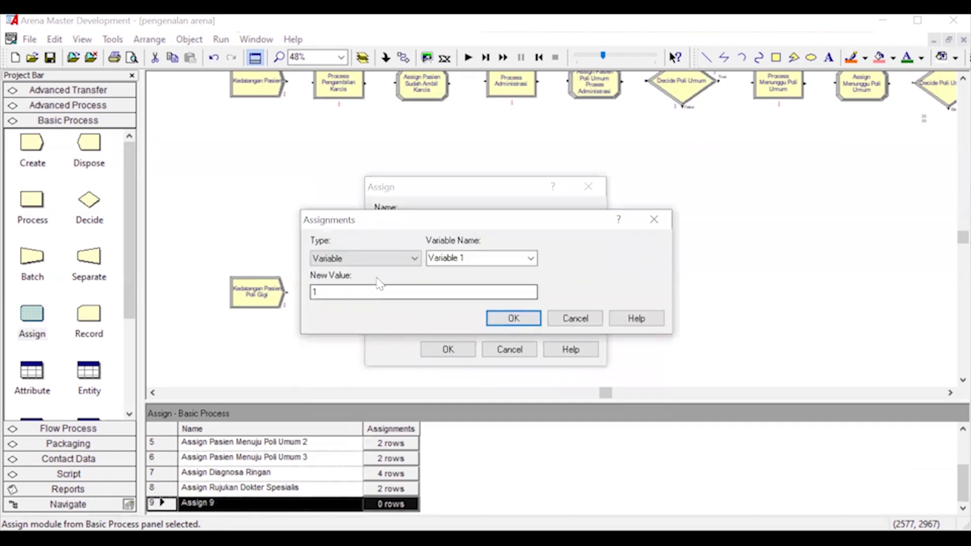
click(396, 259)
click(369, 321)
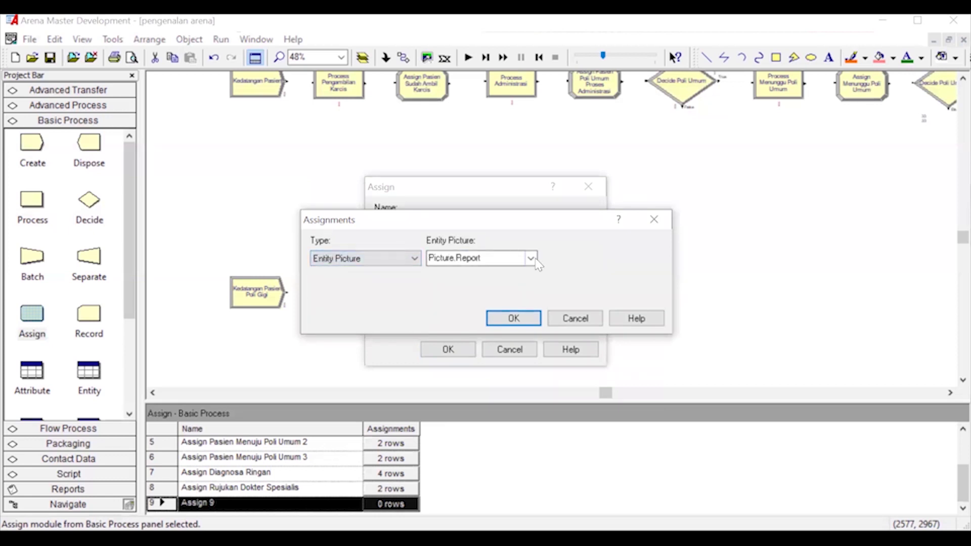
click(530, 259)
scroll(486, 304, up, 10)
click(476, 273)
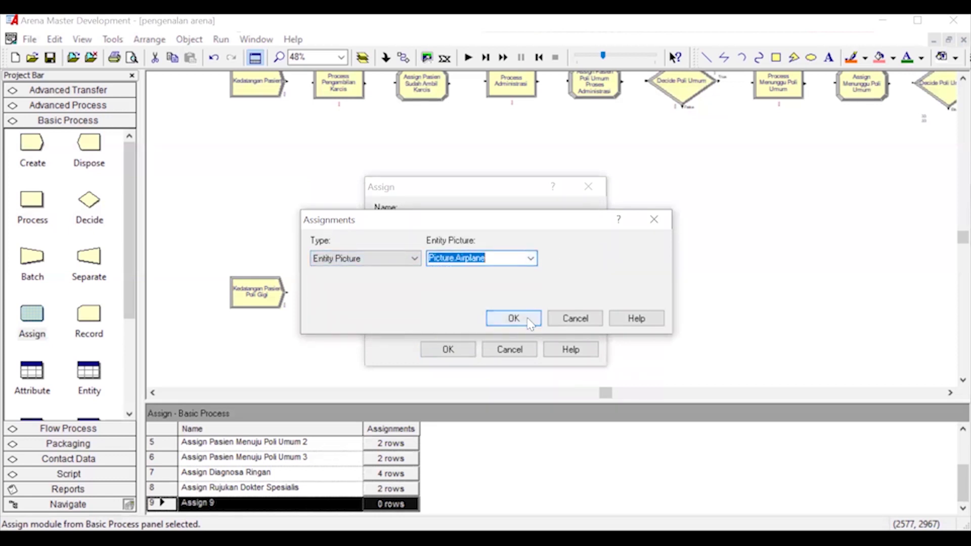
click(529, 319)
Add an Entity Type assignment of Pasien Sudah Ambil Karcis 2 and accept the Assign module
double_click(387, 268)
click(365, 258)
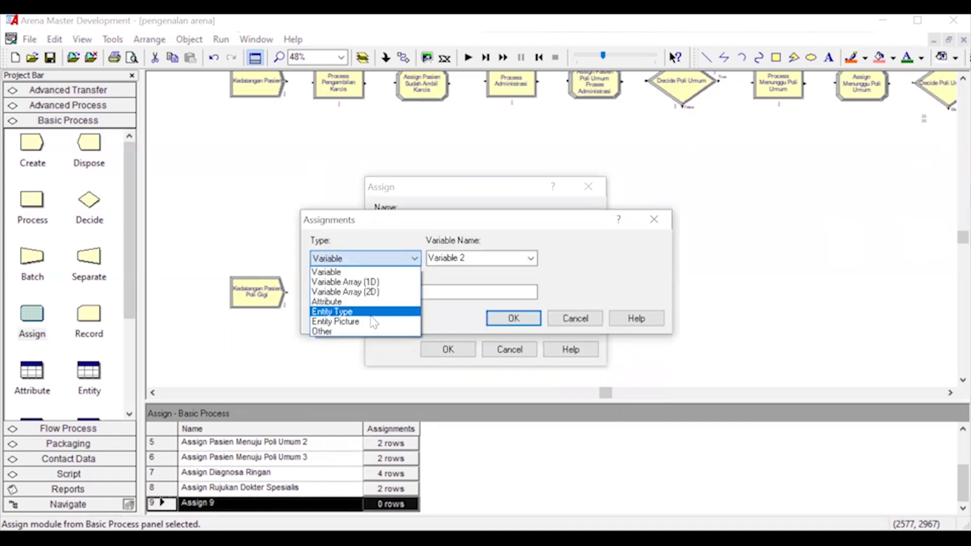
click(393, 310)
click(476, 260)
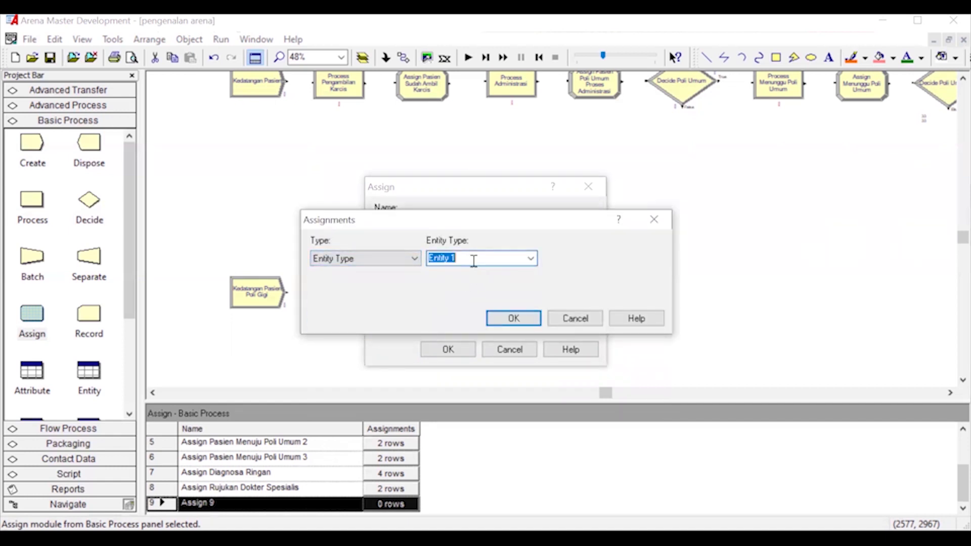
text(P)
text(asien Sudah Ambil Karcis 2)
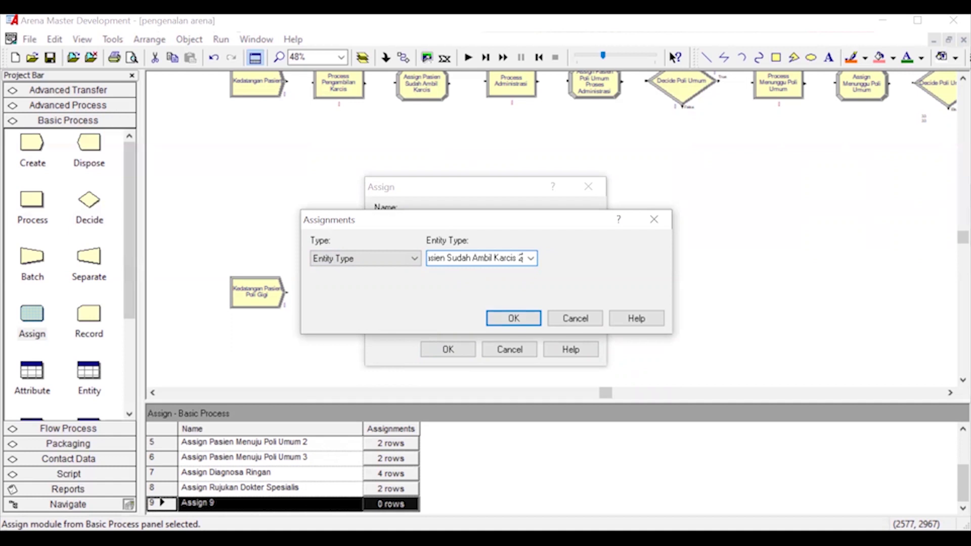
key(Return)
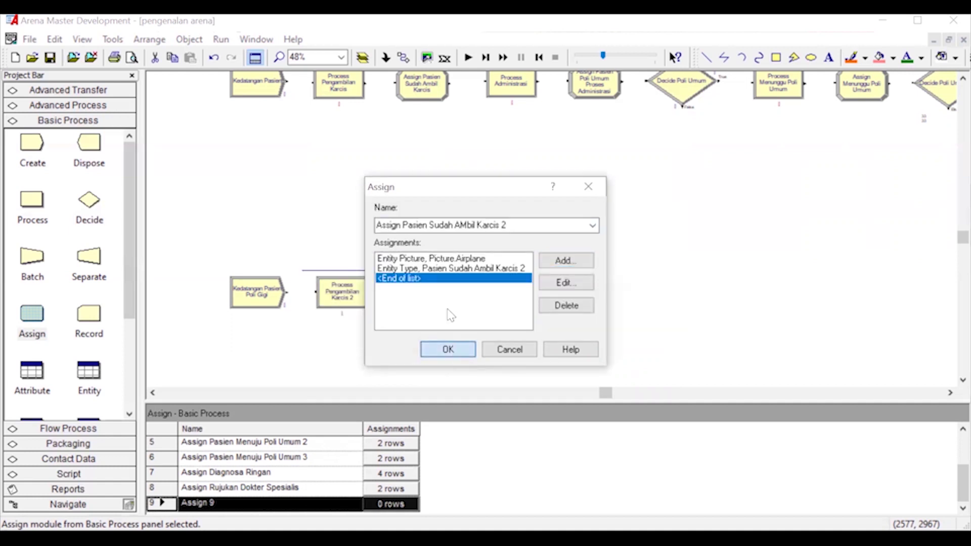
key(Return)
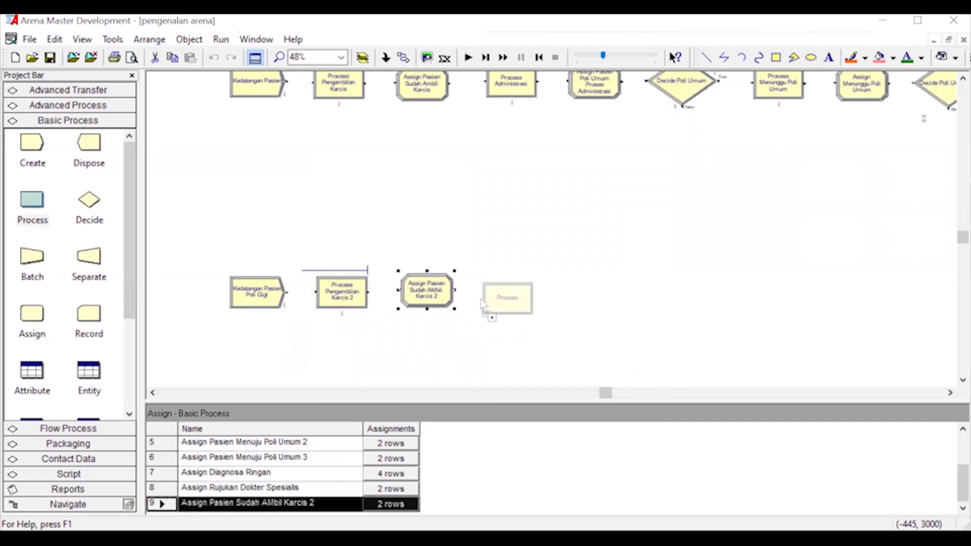
Place a Process module after Assign Pasien Sudah AMbil Karcis 2 and name it Process Administrasi 2
key(Escape)
click(298, 227)
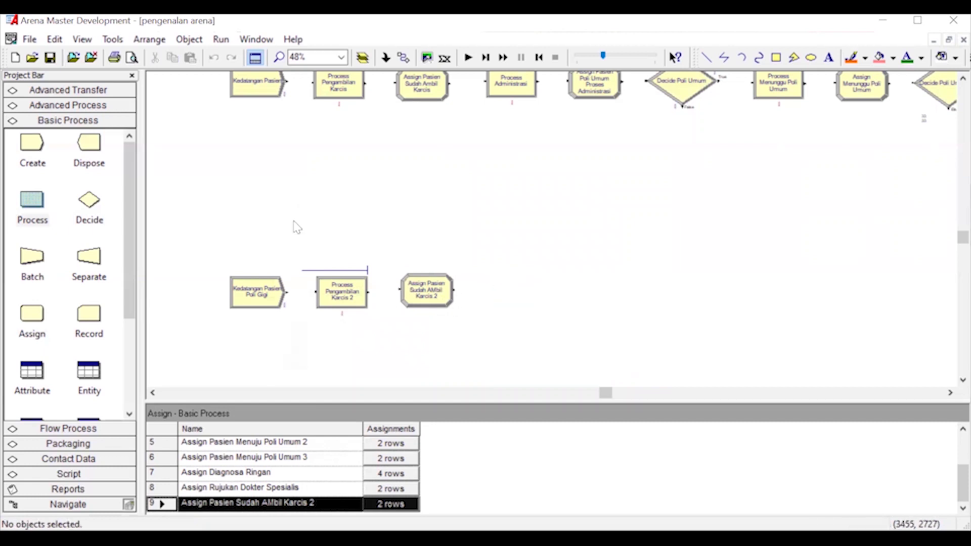
click(33, 205)
click(494, 288)
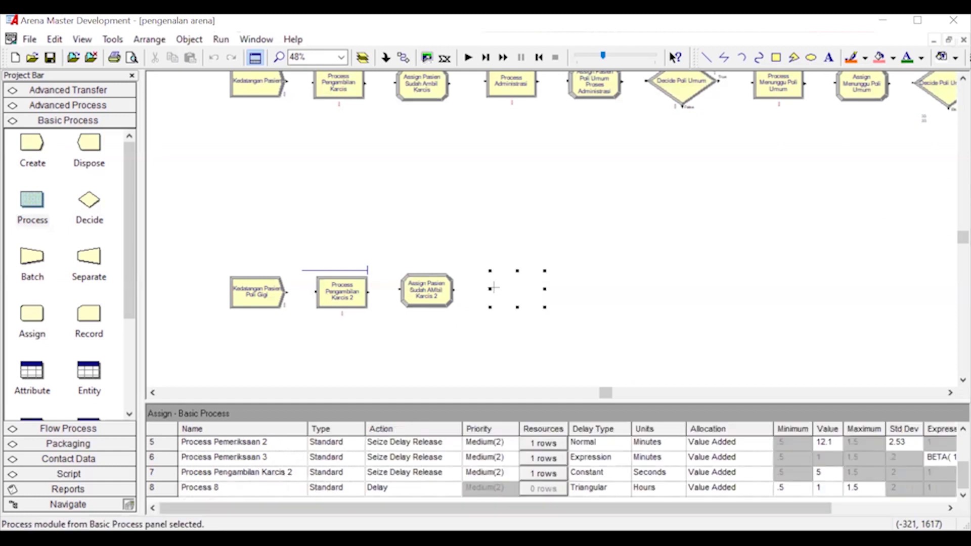
click(508, 288)
double_click(508, 288)
text(Administra)
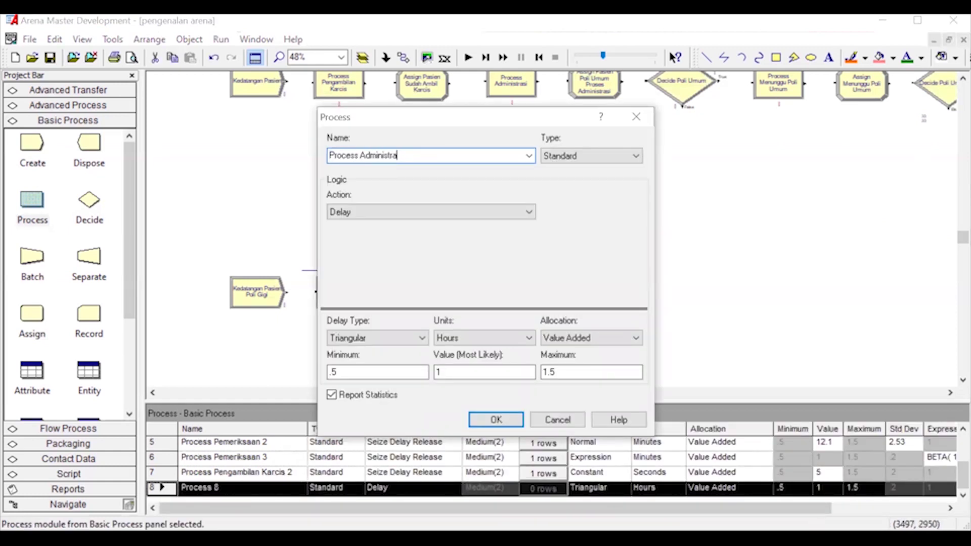
text(si 2)
Set Process Administrasi 2 to Seize Delay Release and add the resource Pegawai Administrasi 2 with quantity 2
click(435, 212)
click(418, 247)
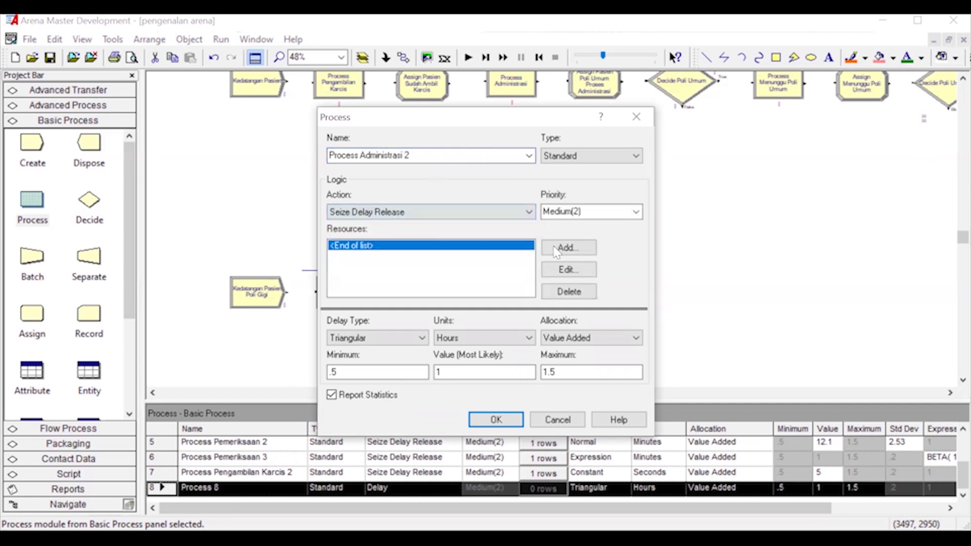
click(566, 248)
double_click(425, 273)
text(Pegawai Administrasi 2)
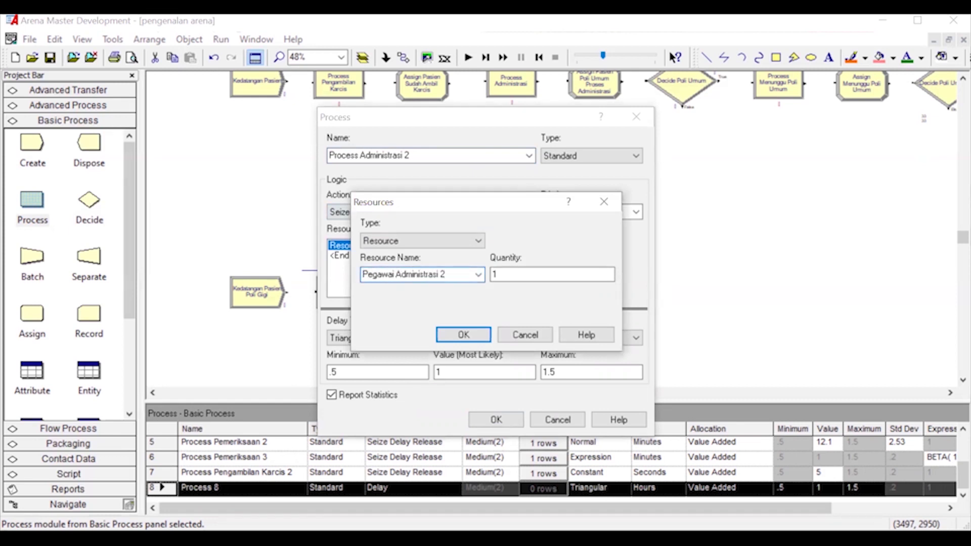
double_click(497, 275)
text(2)
click(469, 335)
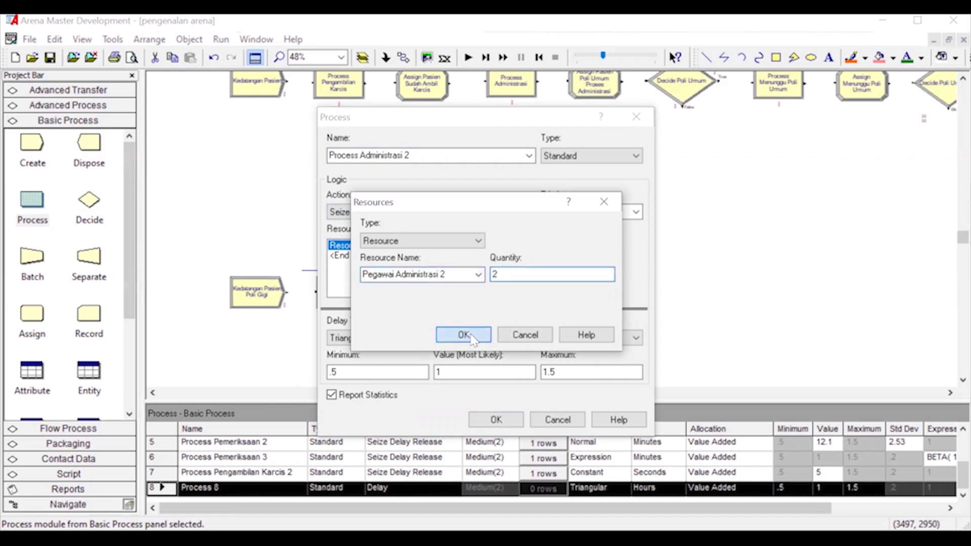
Set the delay of Process Administrasi 2 to Normal in Minutes with standard deviation 0.02 and accept the module
click(404, 340)
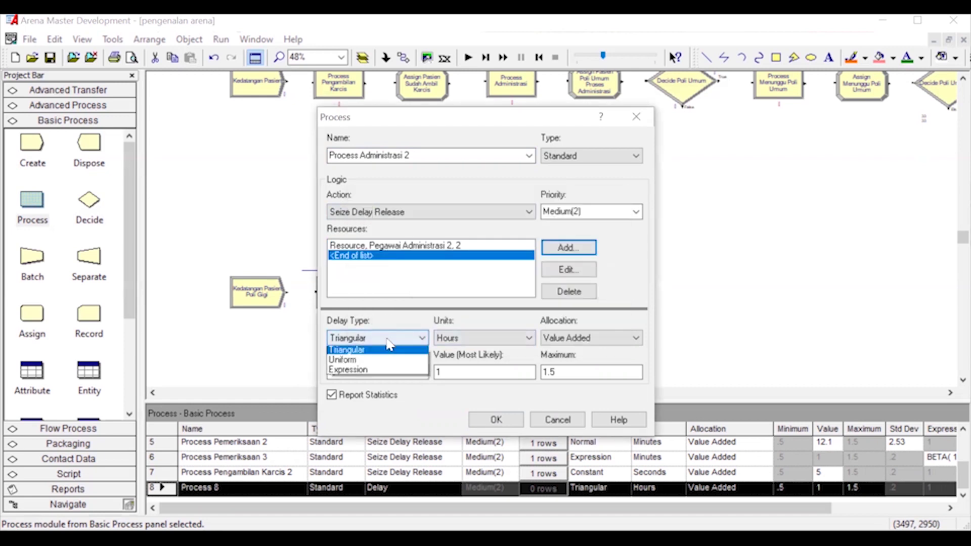
click(361, 362)
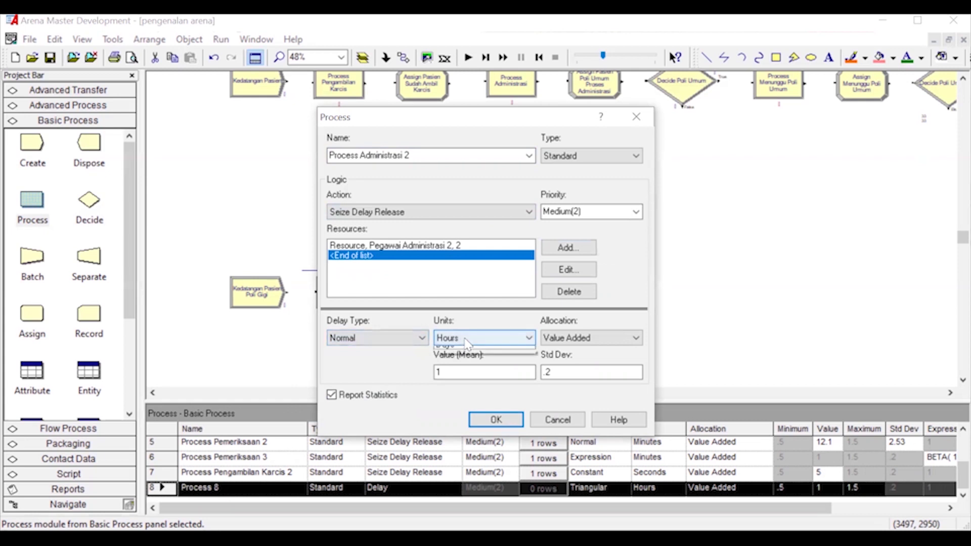
click(466, 344)
click(458, 360)
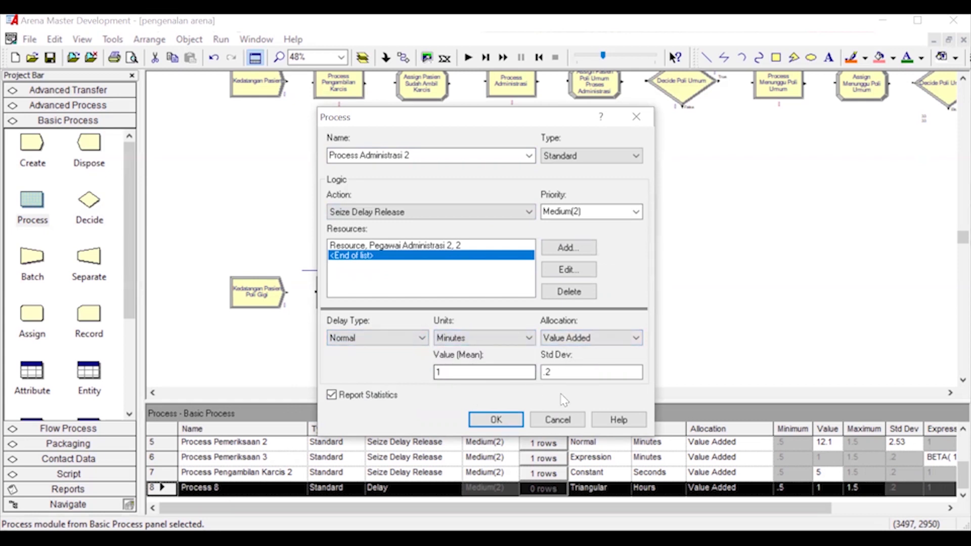
double_click(573, 373)
text(0)
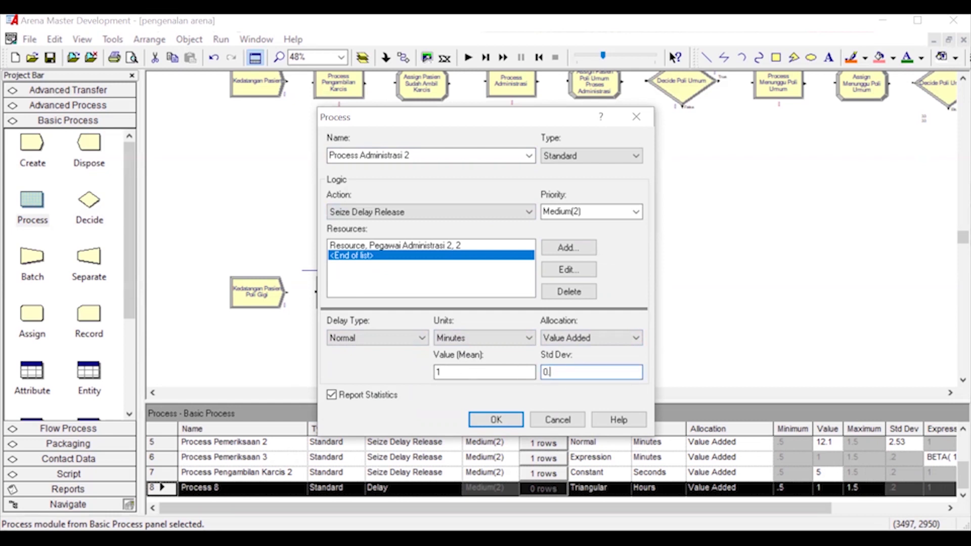
click(496, 421)
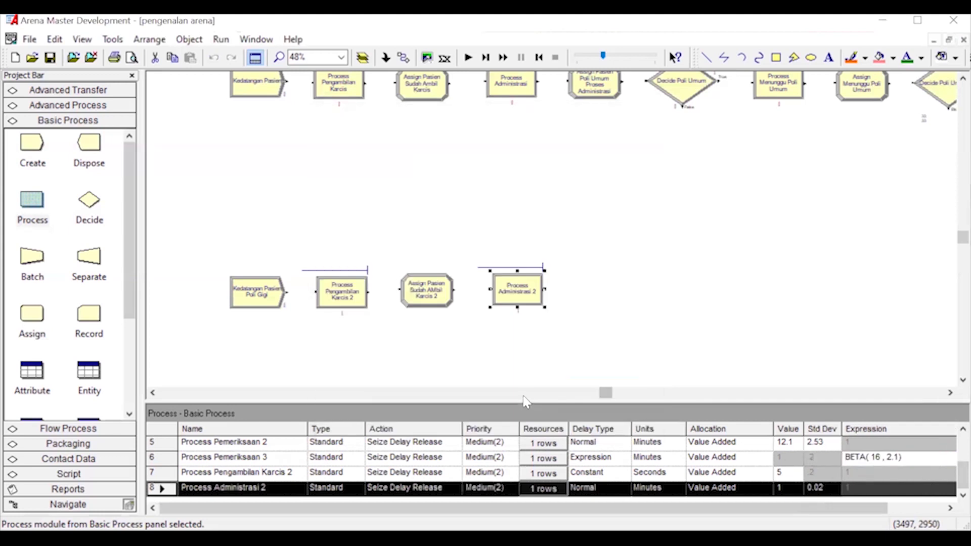
click(353, 223)
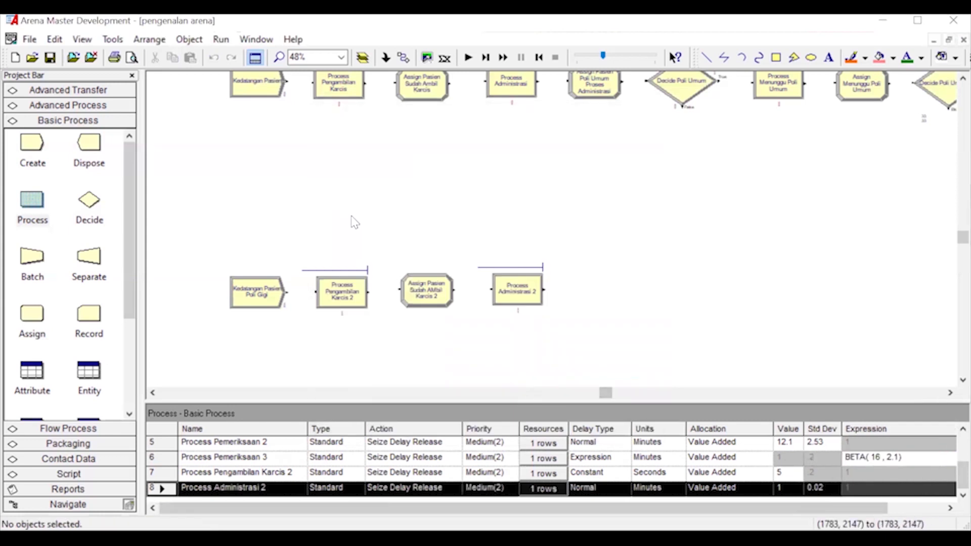
Place an Assign module after Process Administrasi 2 and name it Assign Pasien Poli Gigi Proses Administrasi
drag(20, 320, 595, 296)
double_click(596, 292)
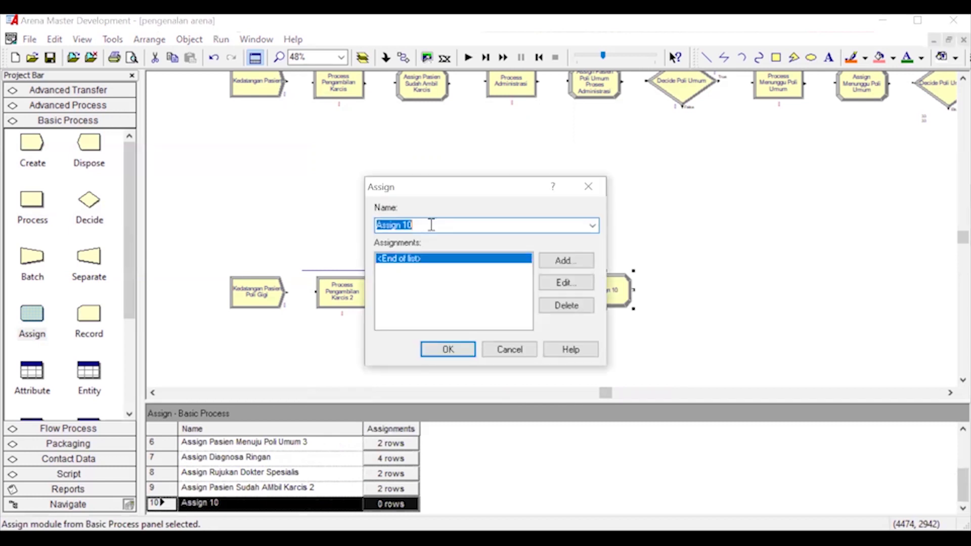
click(431, 224)
text(Pasien Poli Gigi Proses Administ)
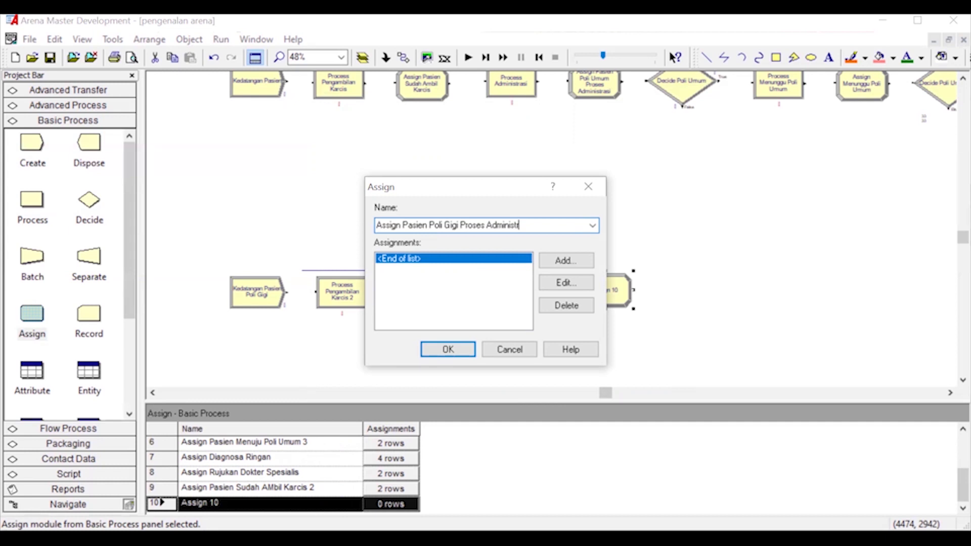
Add an Entity Picture assignment using Picture.Green Ball to Assign Pasien Poli Gigi Proses Administrasi
click(559, 263)
click(395, 263)
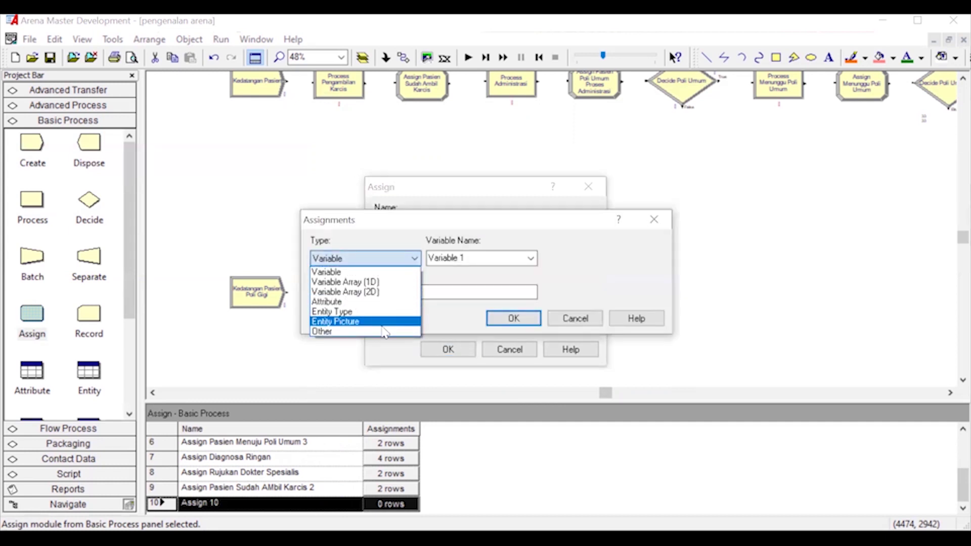
click(386, 322)
click(531, 258)
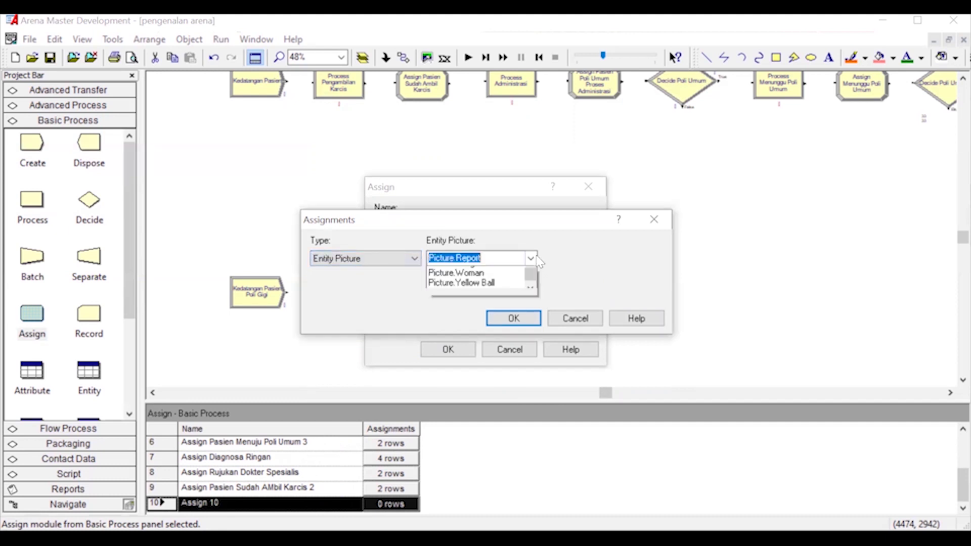
scroll(498, 324, up, 6)
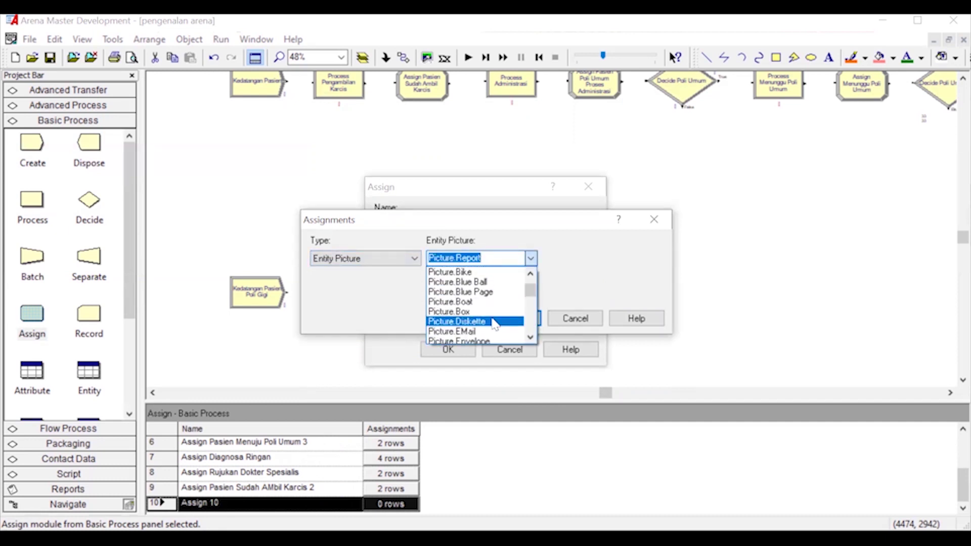
scroll(481, 316, down, 6)
scroll(481, 319, up, 5)
scroll(479, 324, down, 1)
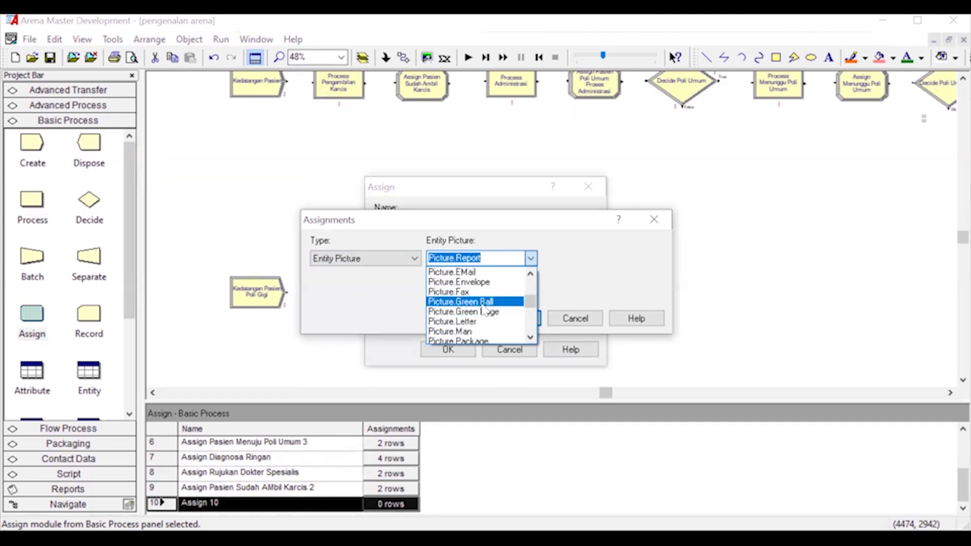
click(463, 302)
click(498, 320)
Add an Entity Type assignment of Poli Gigi and accept the Assign module
click(563, 261)
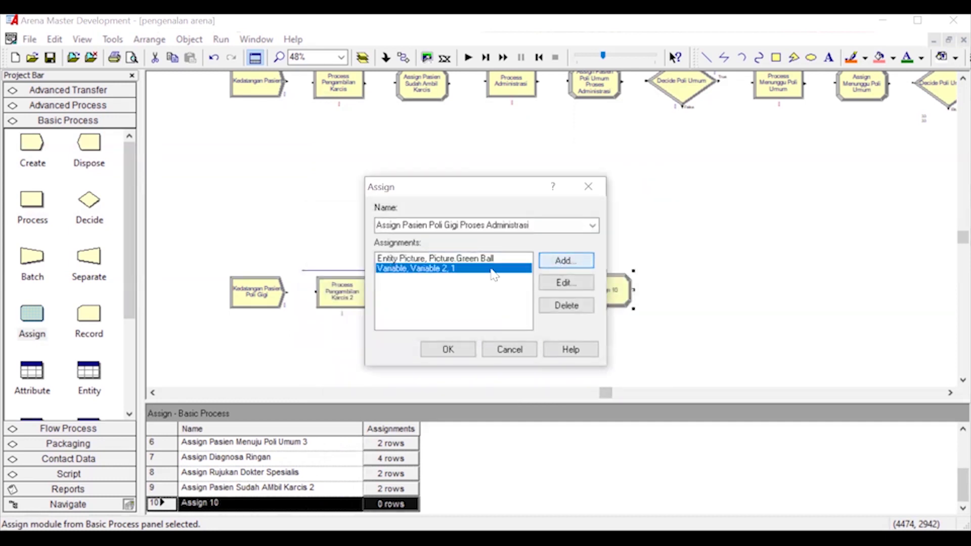
click(416, 259)
click(389, 313)
click(499, 258)
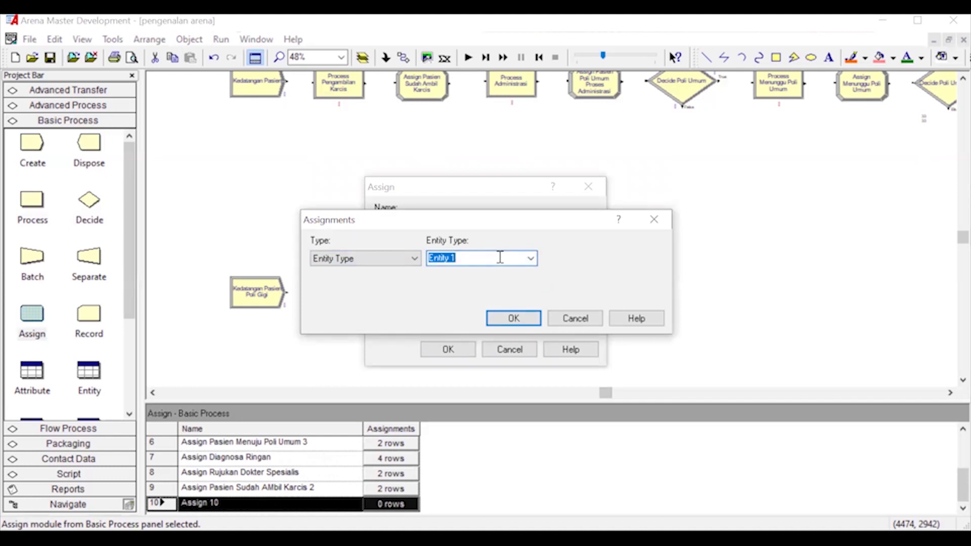
text(poli Gigi)
key(Return)
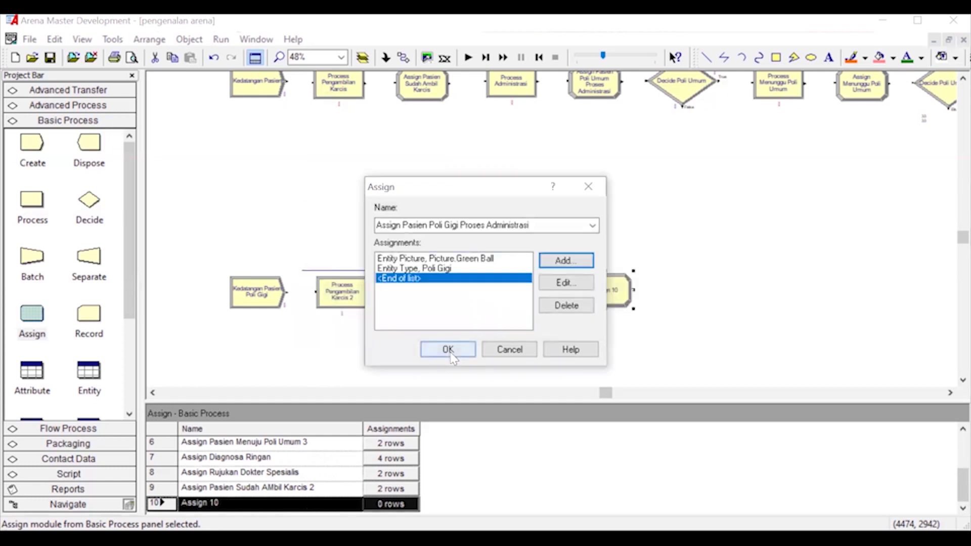
click(450, 350)
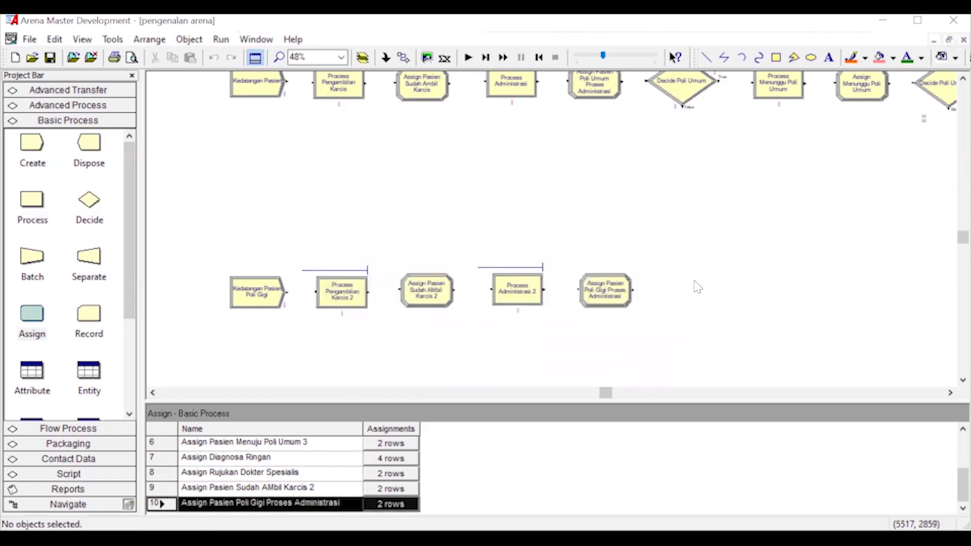
Move Assign Pasien Poli Gigi Proses Administrasi slightly closer to Process Administrasi 2
click(601, 293)
drag(600, 293, 594, 292)
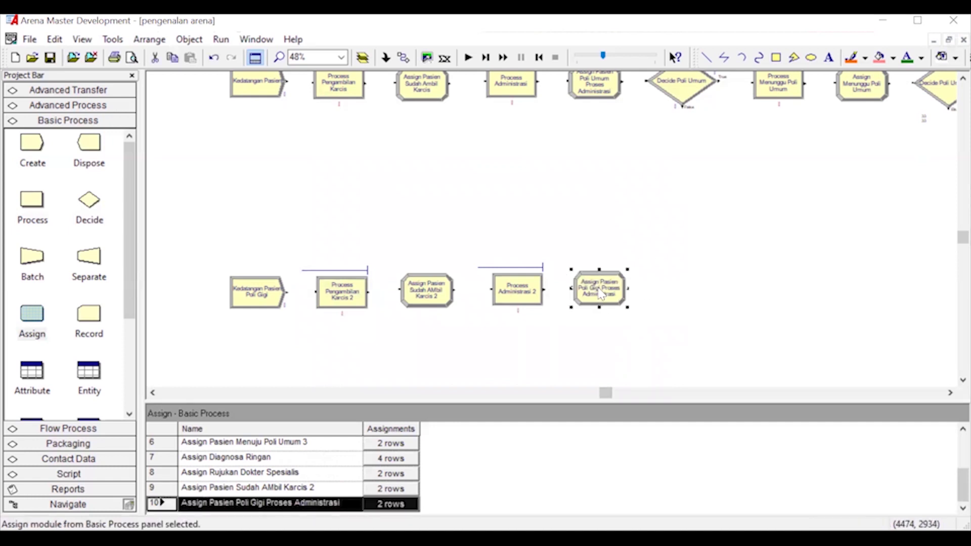
click(660, 278)
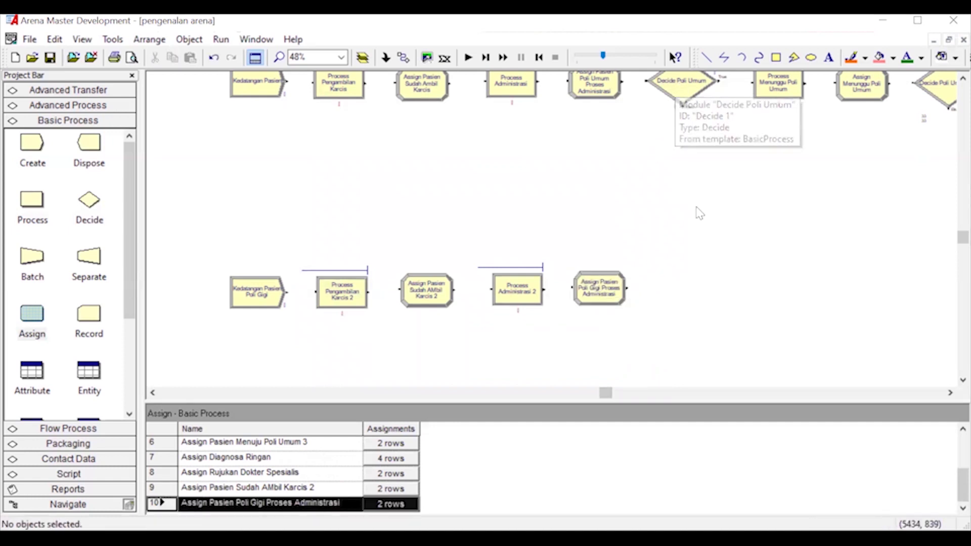
Place a Process module in the Poli Gigi row below Process Menunggu Poli Umum and name it Process Menunggu Poli Gigi
drag(607, 393, 632, 400)
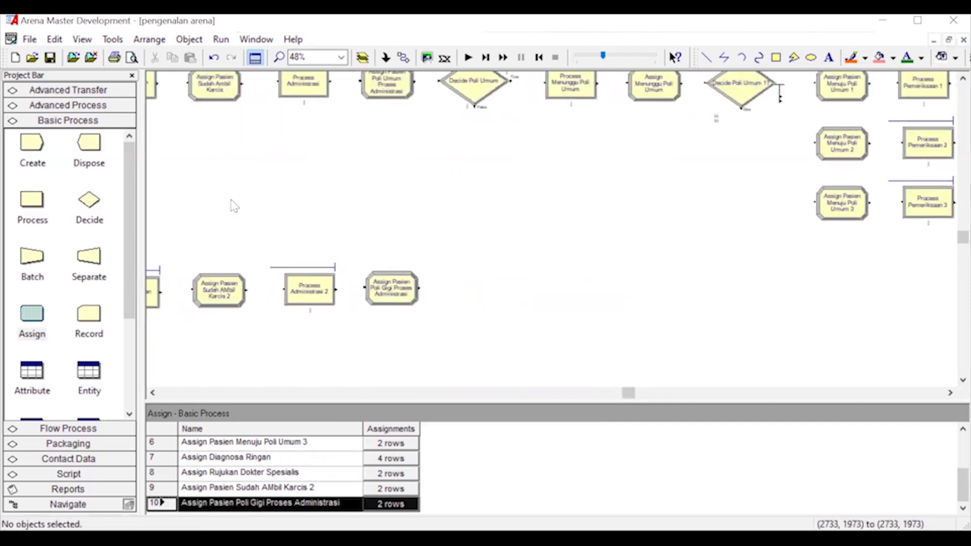
drag(33, 207, 543, 286)
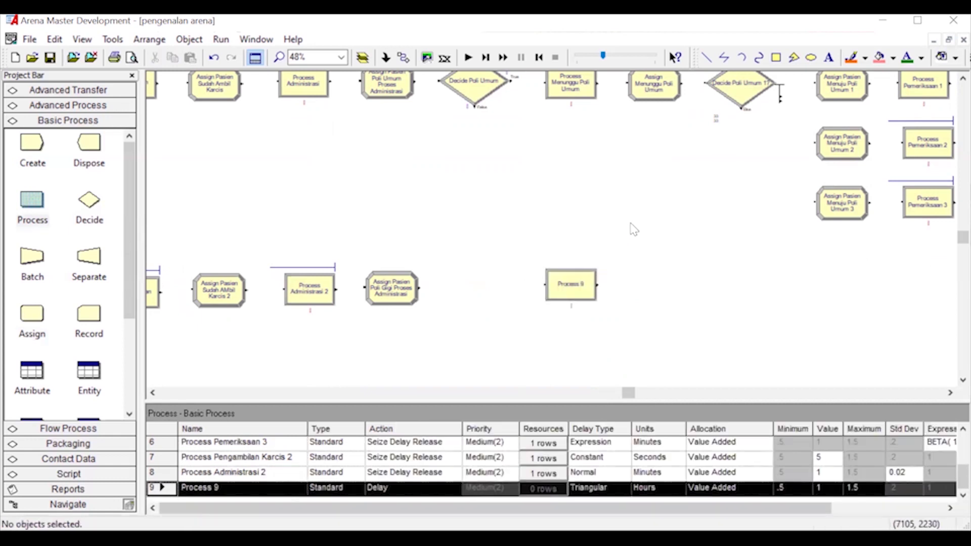
click(584, 285)
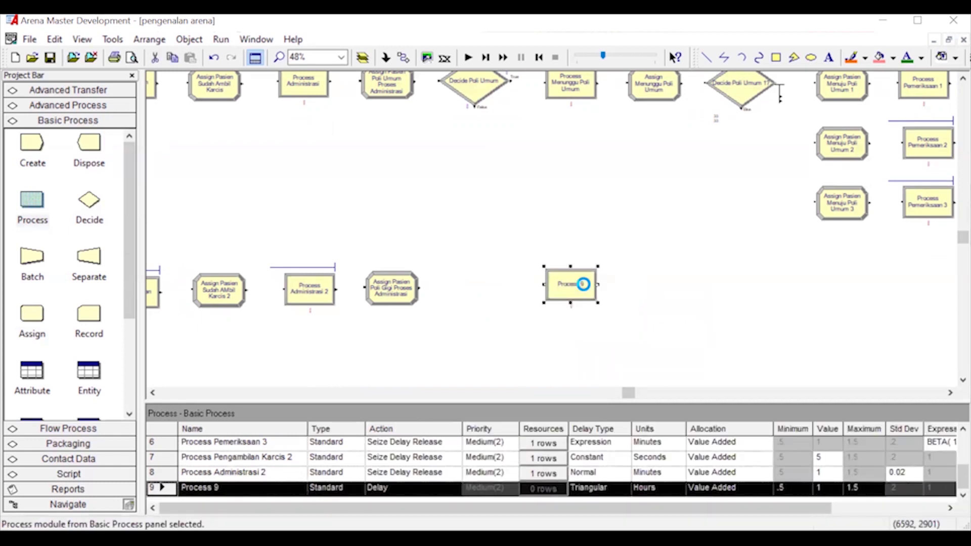
double_click(584, 284)
click(438, 159)
key(BackSpace)
text(M)
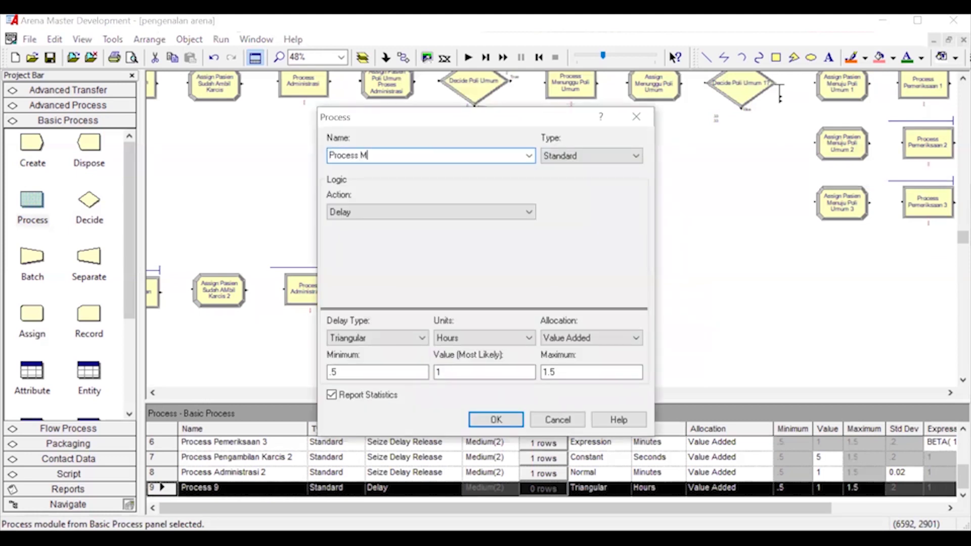
text(enunggu Poli Gigi)
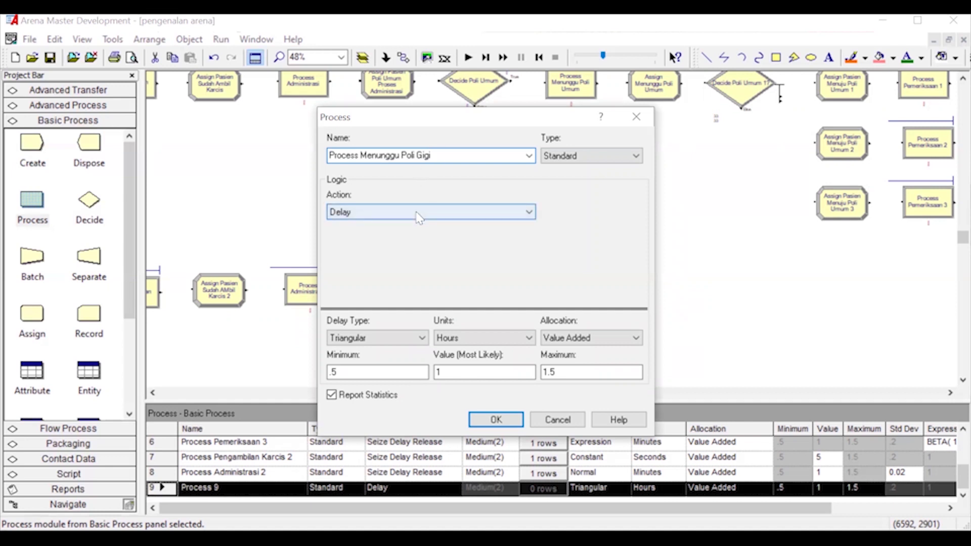
Set the delay of Process Menunggu Poli Gigi to Normal in Minutes and open its allocation choices
click(391, 338)
click(366, 359)
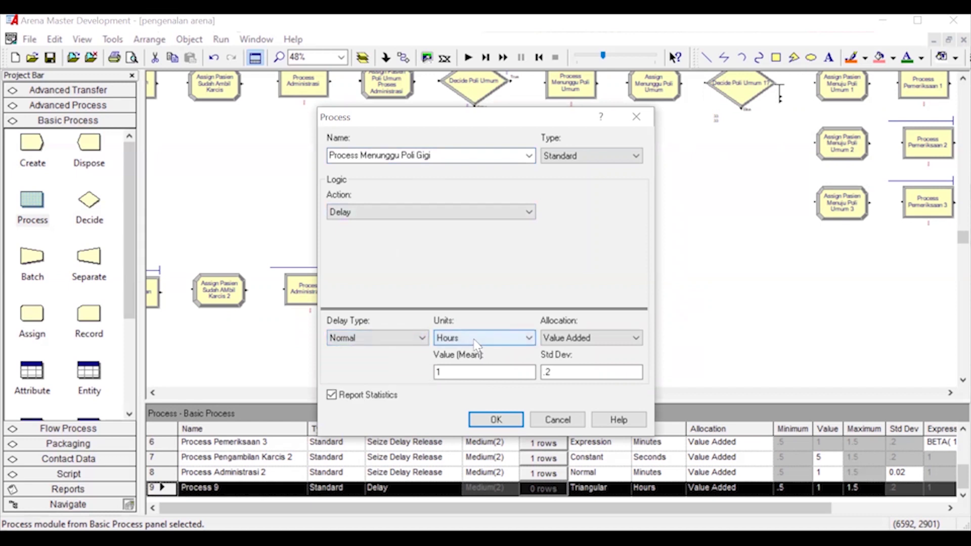
click(476, 338)
click(458, 363)
click(571, 338)
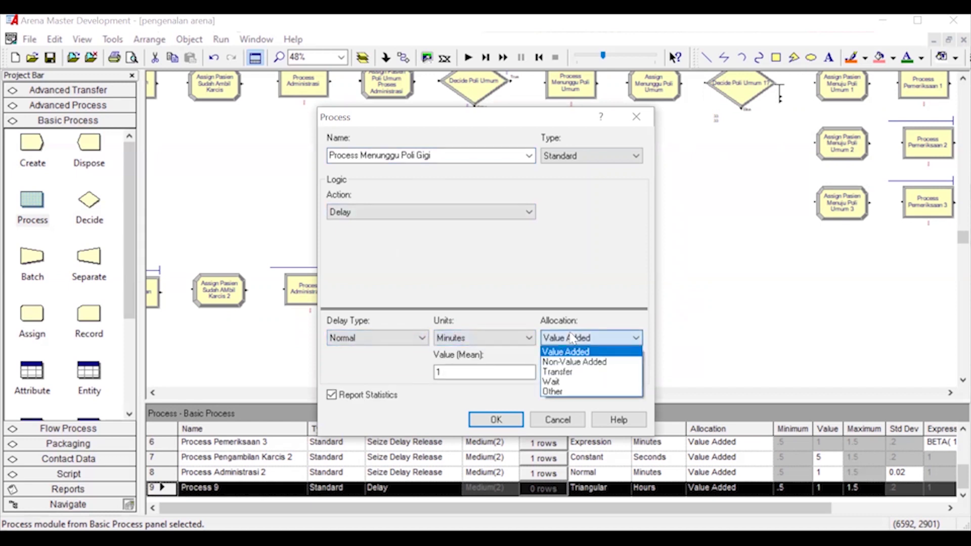
Set the Process Menunggu Poli Gigi allocation to Non-Value Added, with a mean of 11 minutes and a standard deviation of 1
click(567, 362)
drag(458, 373, 411, 372)
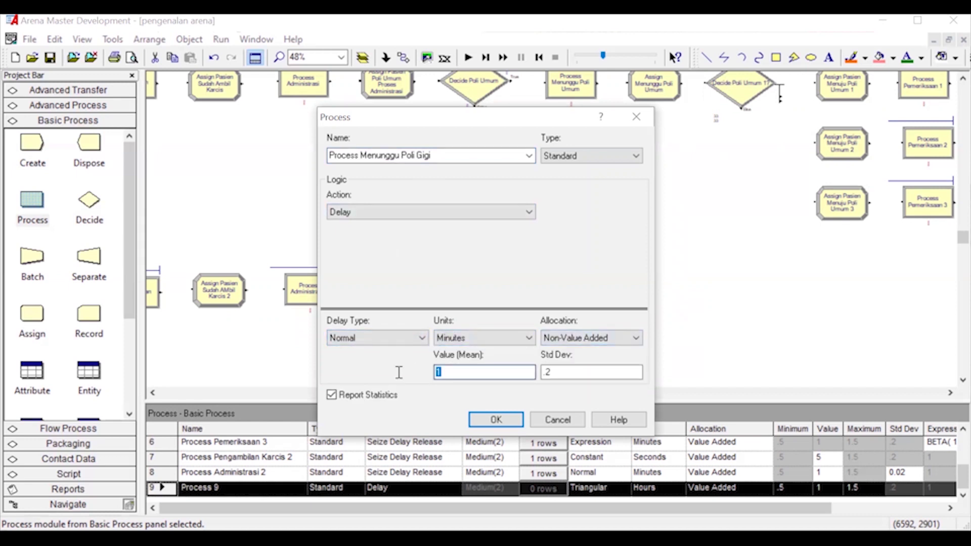
text(11)
drag(574, 372, 542, 373)
text(1)
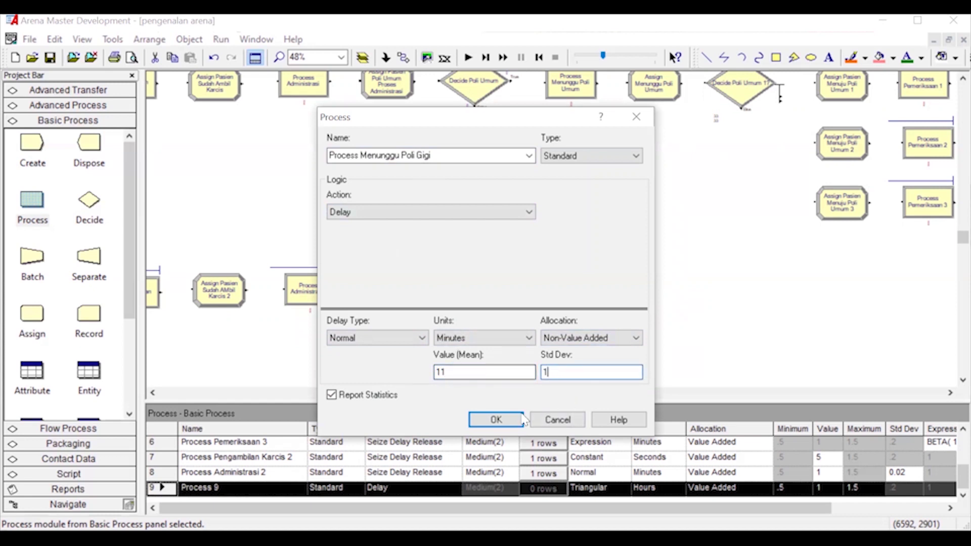
click(497, 421)
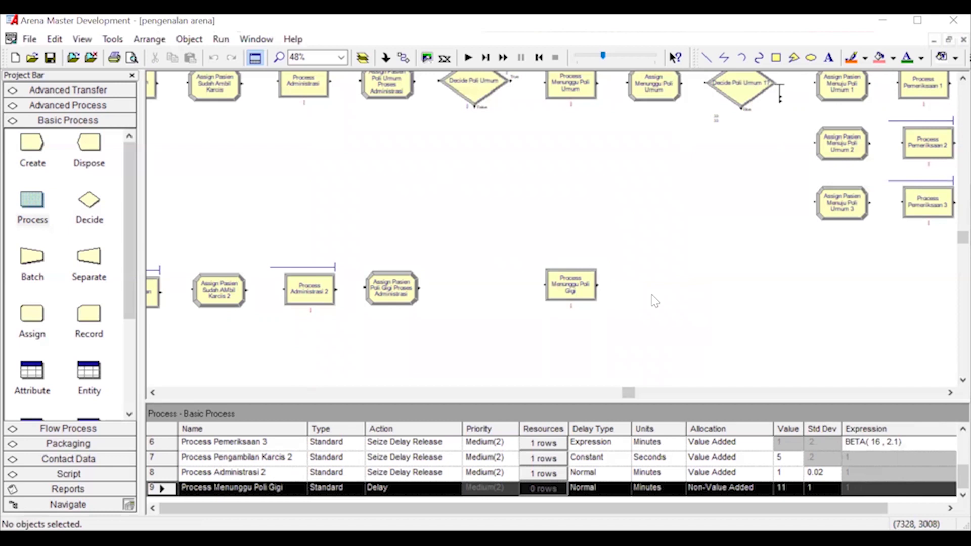
Place an Assign module after Process Menunggu Poli Gigi and name it "Assign Menunggu Poli Gigi"
drag(31, 314, 636, 286)
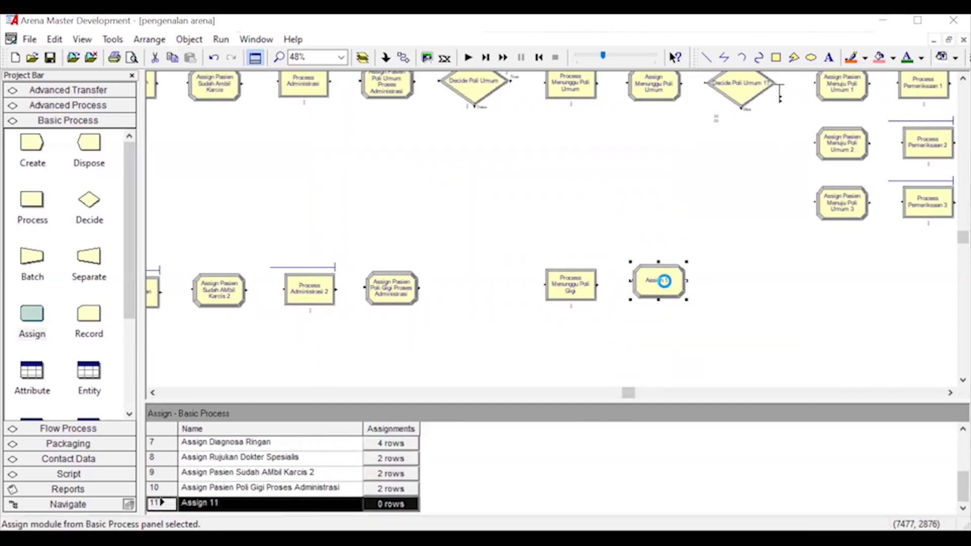
double_click(664, 281)
click(457, 226)
text(Pa)
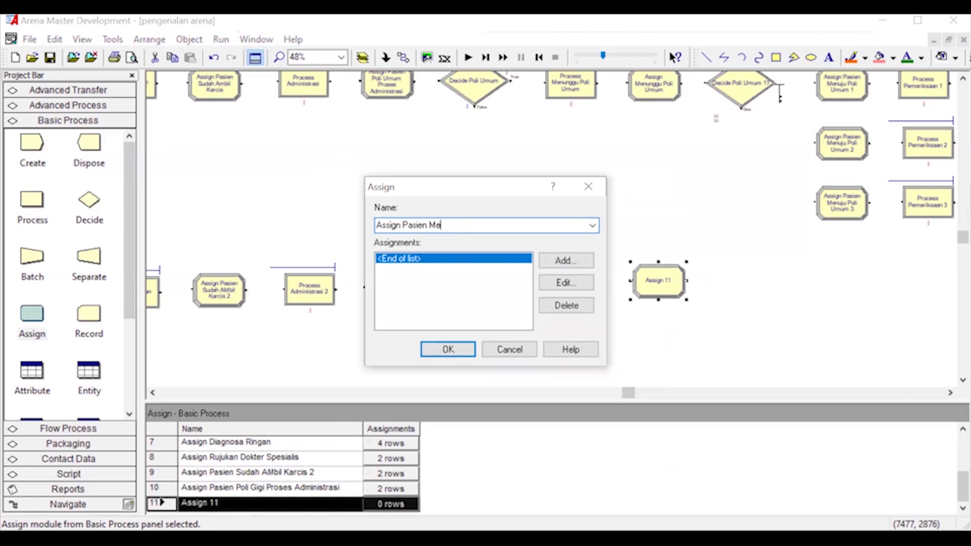
text(sien)
key(BackSpace)
key(BackSpace)
key(BackSpace)
key(BackSpace)
key(BackSpace)
key(BackSpace)
text(Menunggu Poli Gigi)
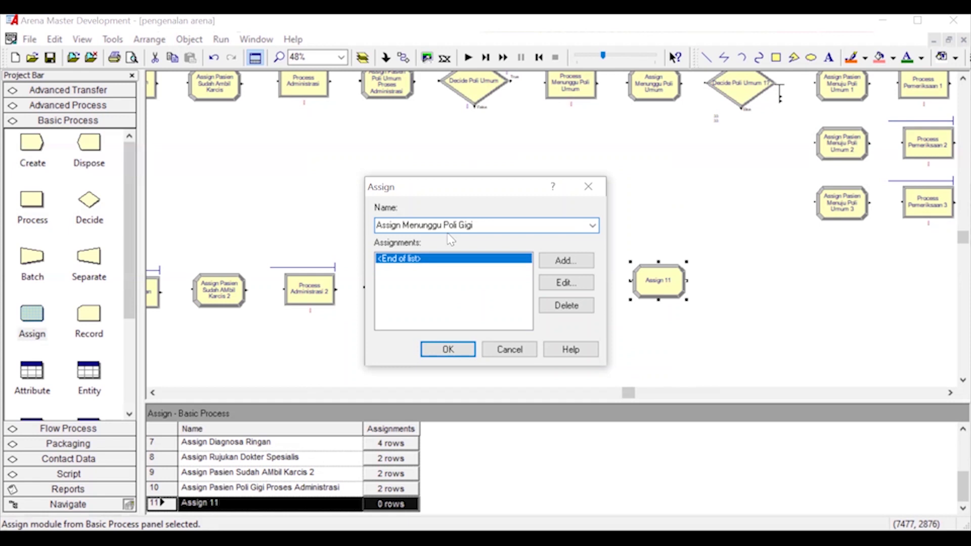
Add an Entity Type assignment with the value "Pasien Menunggu Poli Gigi" to the Assign Menunggu Poli Gigi module
click(556, 259)
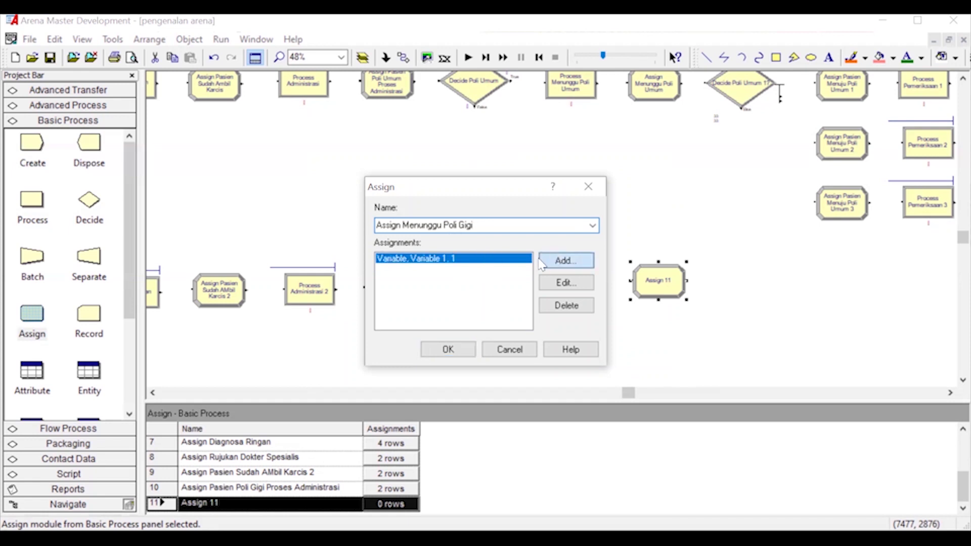
click(385, 259)
click(354, 314)
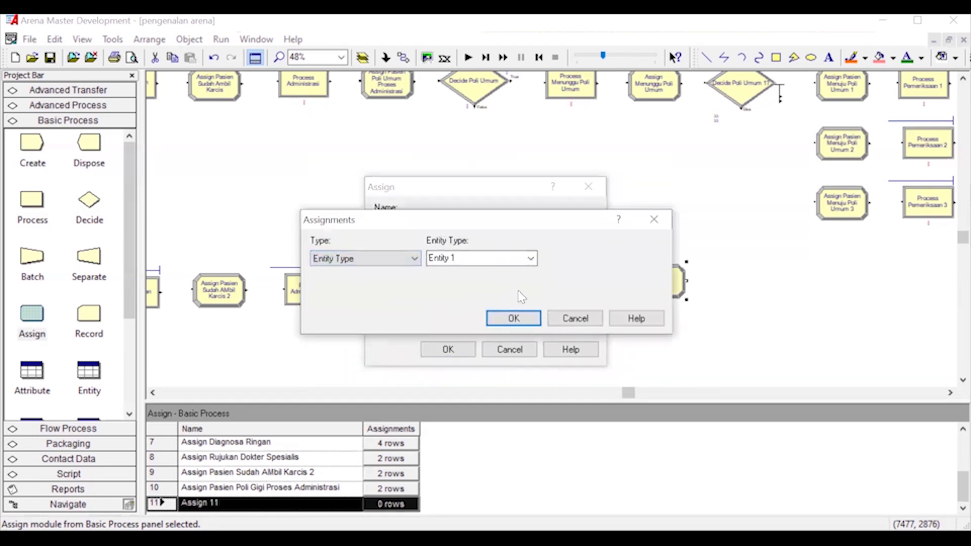
click(498, 254)
text(Pasien Menunggu)
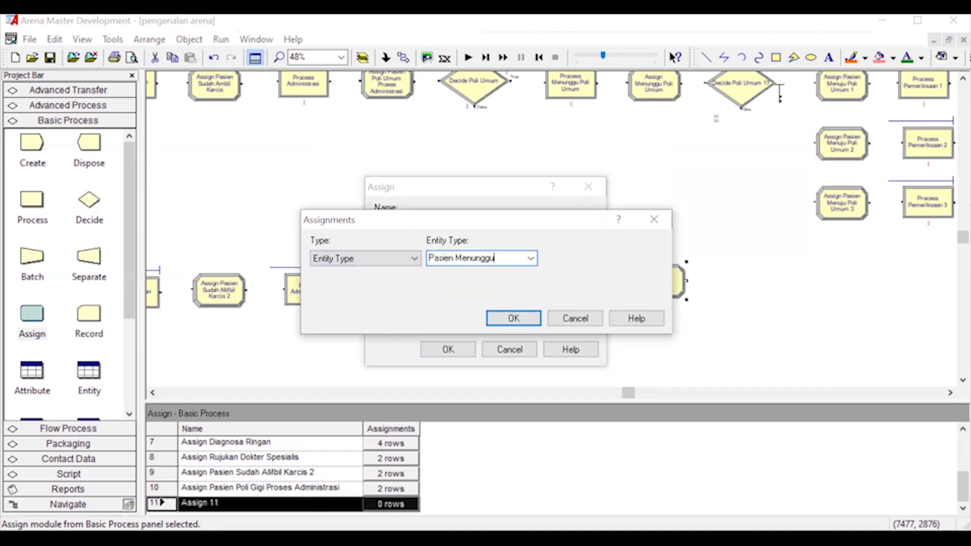
text( Poli Gigi)
click(513, 318)
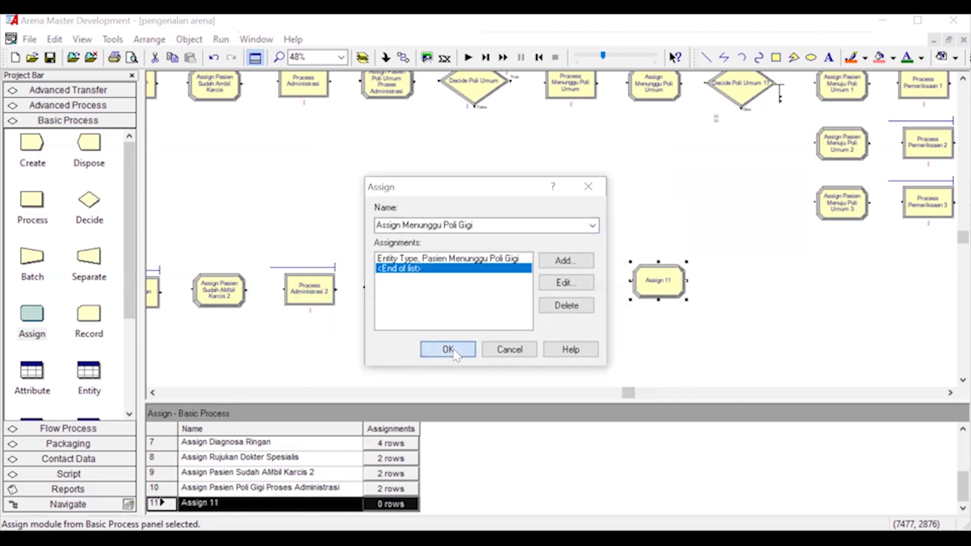
click(449, 350)
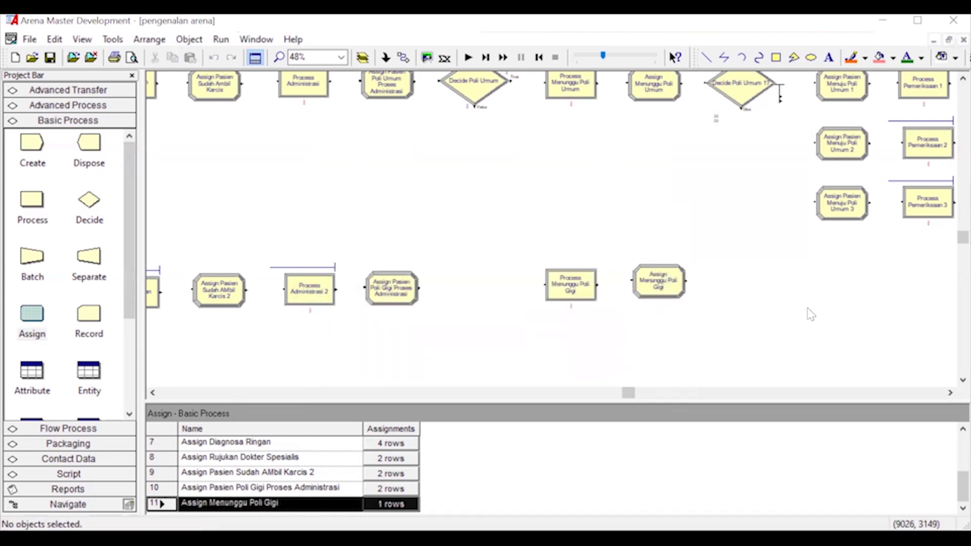
Shift the Assign Menunggu Poli Gigi module slightly to line it up with the process module before it
drag(628, 393, 653, 394)
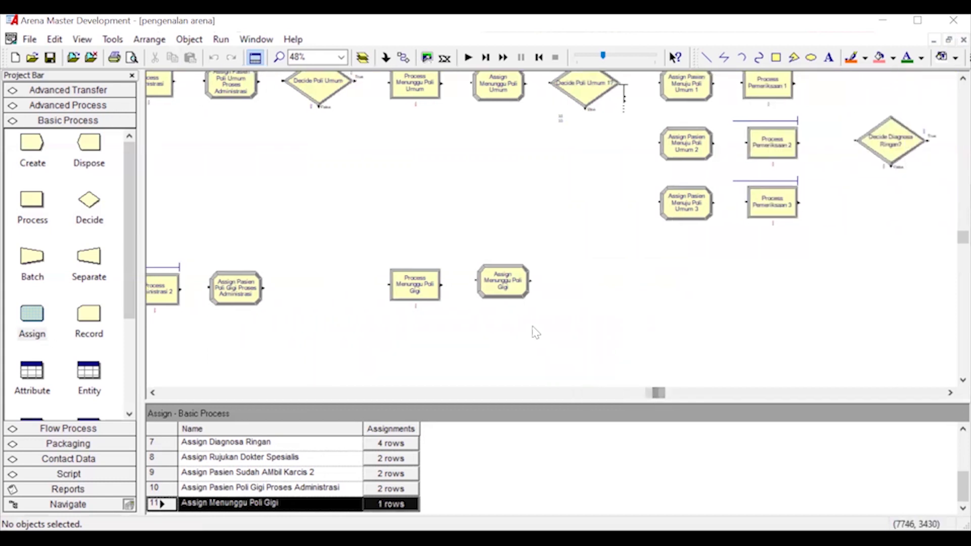
click(509, 293)
drag(509, 292, 506, 293)
click(585, 271)
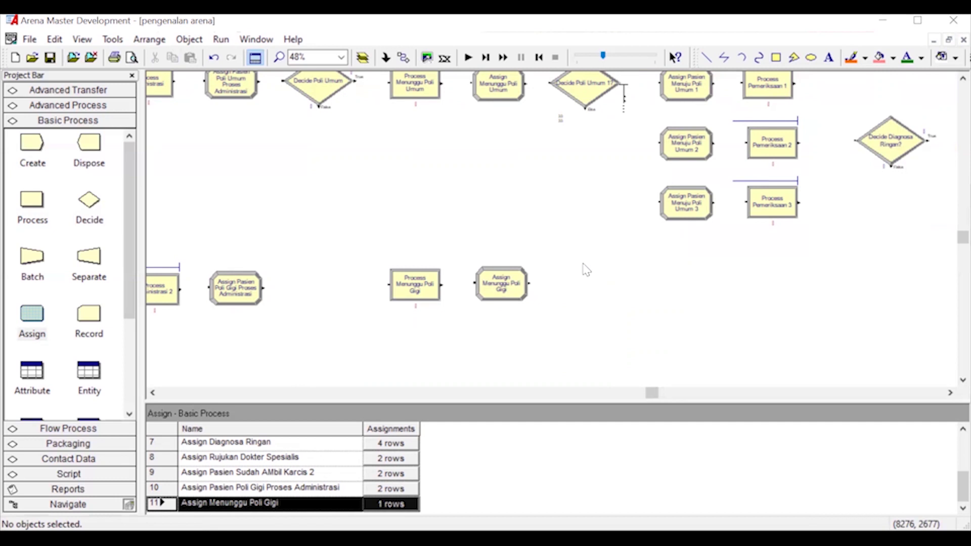
Place a Decide module after Assign Menunggu Poli Gigi and name it "Decide Scalling?"
drag(89, 199, 560, 284)
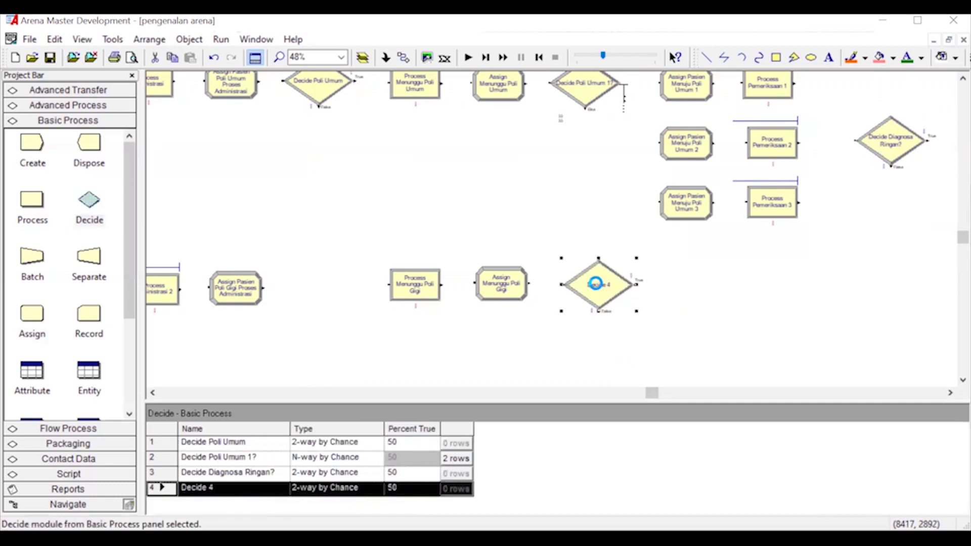
double_click(596, 284)
click(468, 225)
key(BackSpace)
text(Scaling)
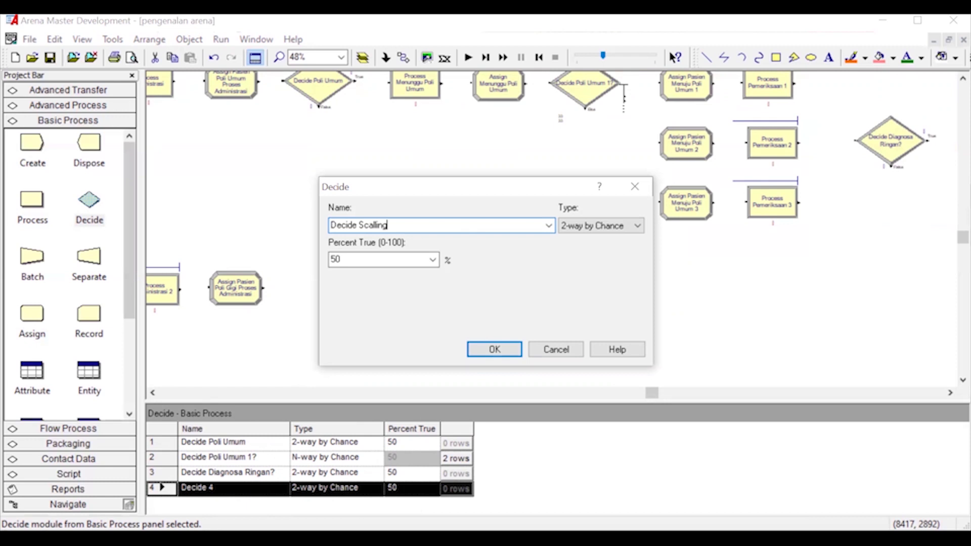
text(lling?)
Make Decide Scalling? an N-way by Chance decision with two branches of 33 percent each
click(590, 229)
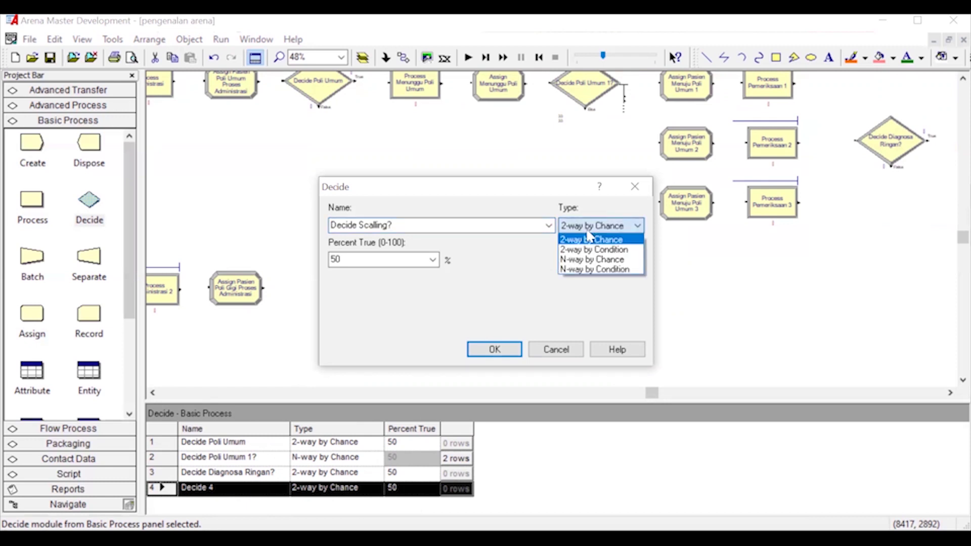
click(593, 260)
click(616, 260)
text(33)
click(495, 319)
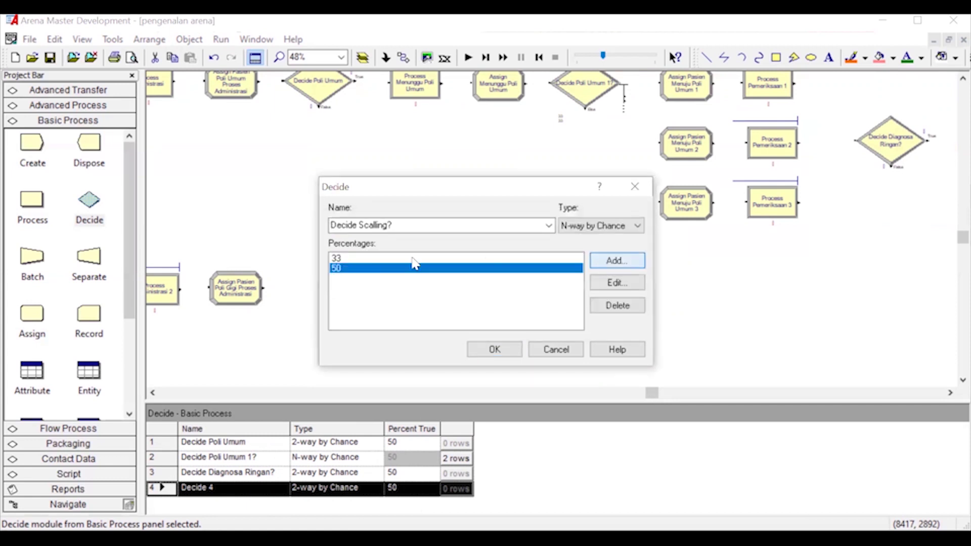
double_click(415, 263)
text(33)
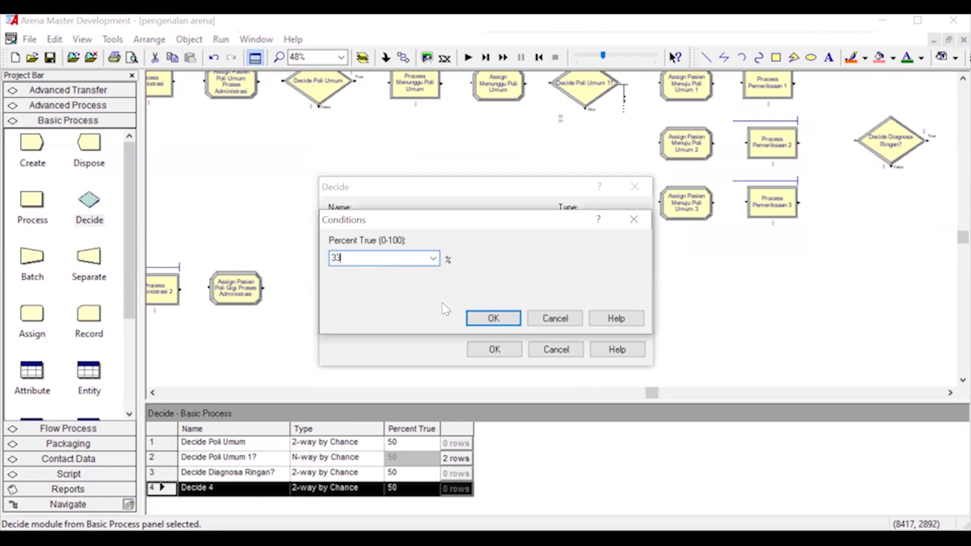
click(494, 319)
click(495, 349)
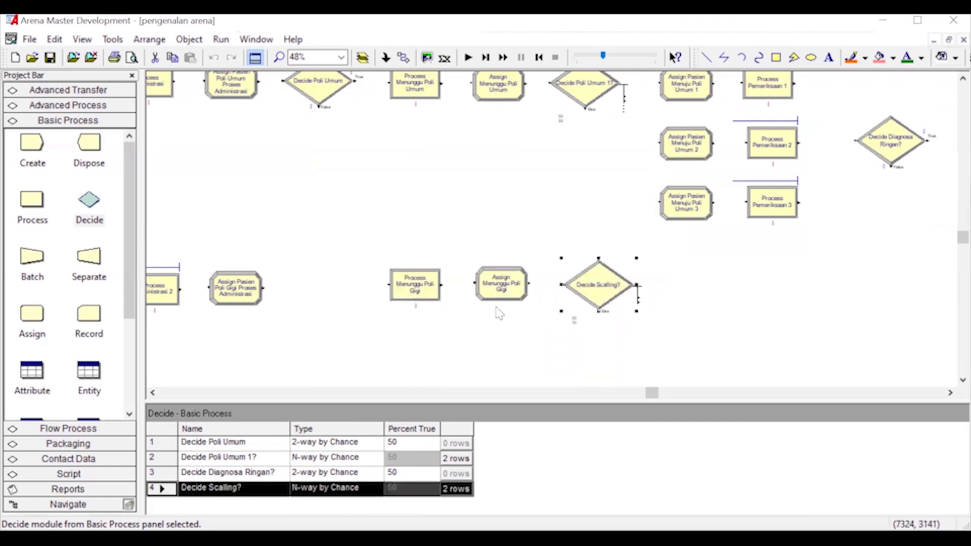
Place an Assign module after Decide Scalling? and name it "Assign Pasien Menuju Poli Gigi Scalling"
click(293, 238)
drag(32, 314, 673, 296)
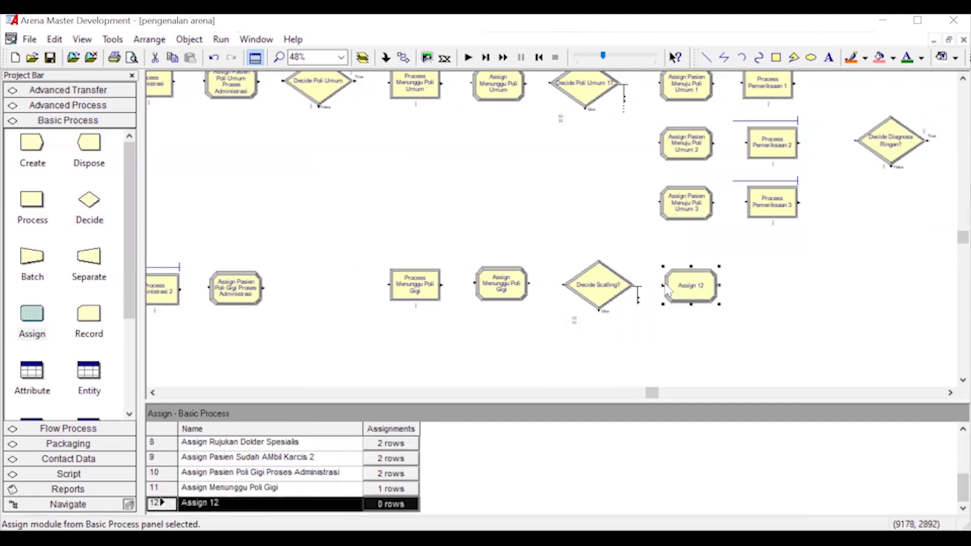
double_click(691, 284)
click(438, 225)
key(BackSpace)
key(BackSpace)
text(Pasien Menuju Poli Gigi C)
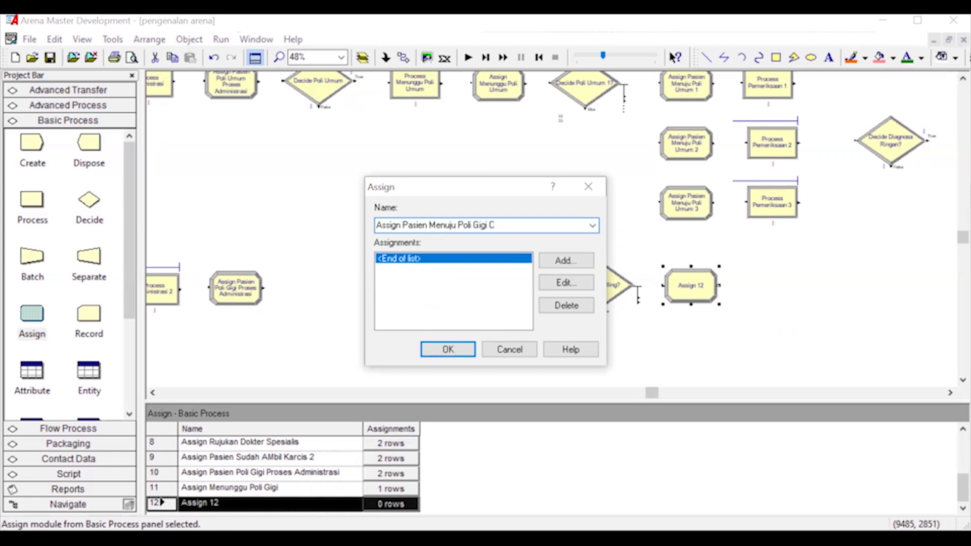
text( Scalling)
Add an Entity Picture assignment using Picture.Woman to the Assign Pasien Menuju Poli Gigi Scalling module
click(567, 260)
click(365, 258)
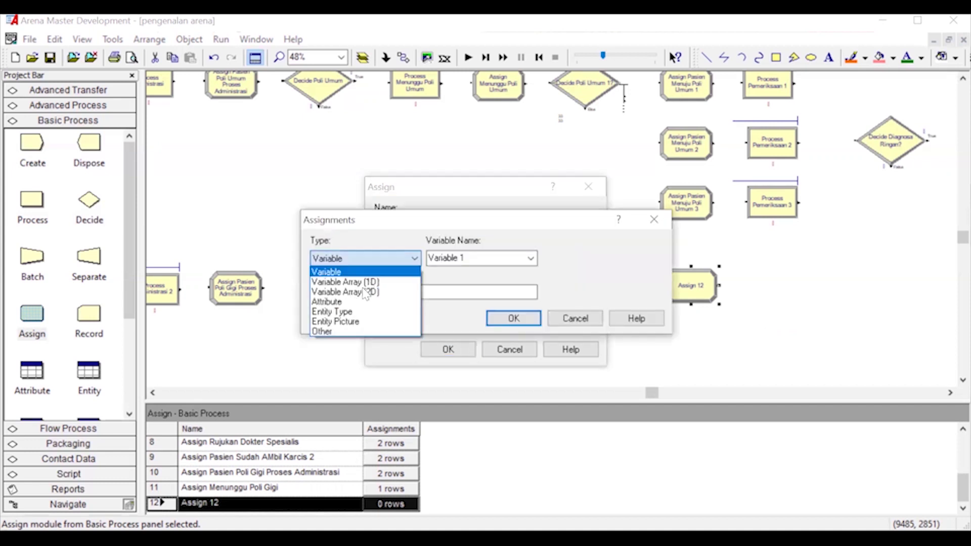
click(352, 324)
click(530, 258)
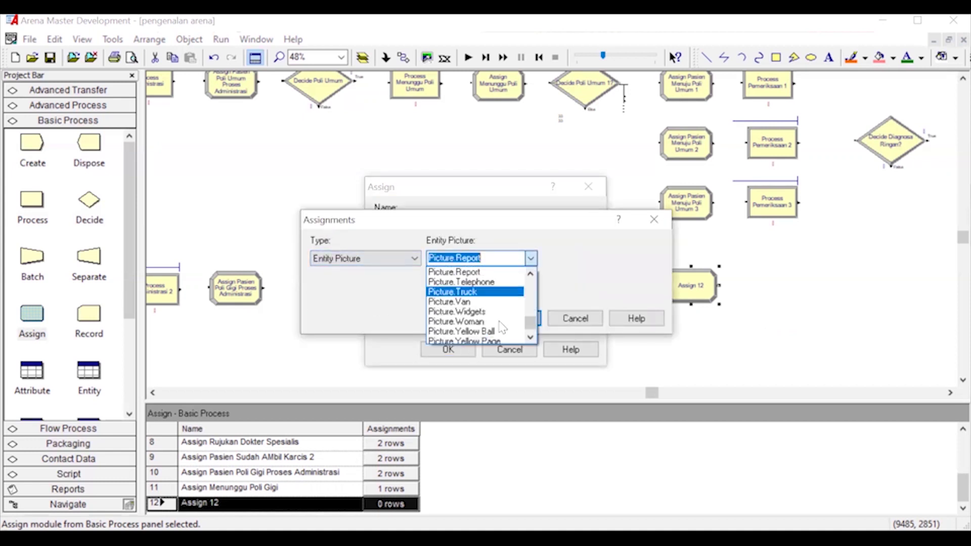
click(491, 321)
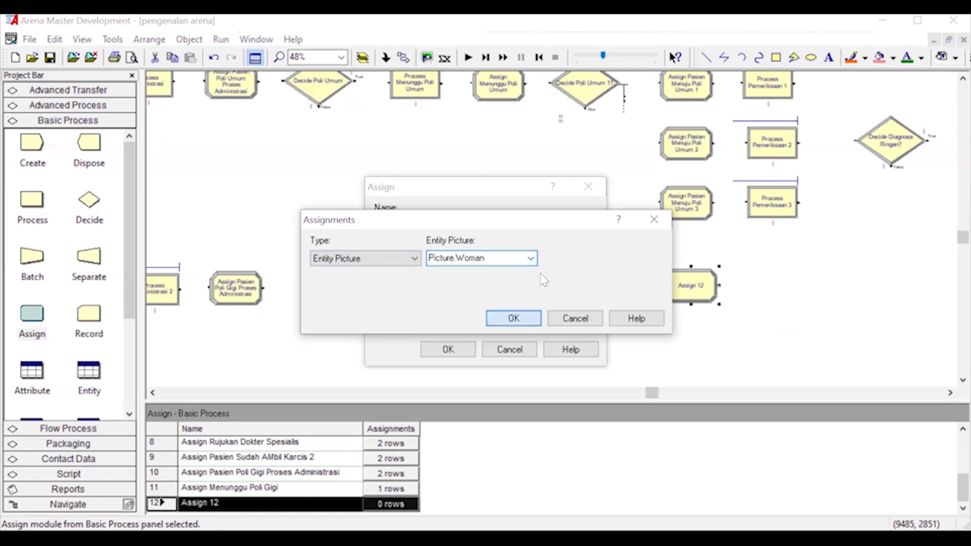
key(Return)
Add an Entity Type assignment of "Pasien Poli Gigi Scalling" and apply the Assign module's settings
click(564, 261)
click(415, 258)
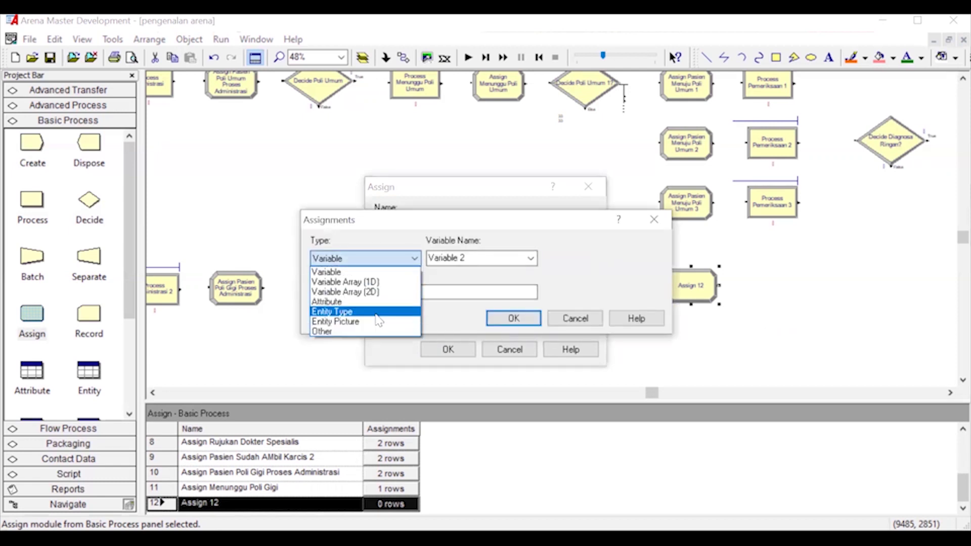
click(377, 313)
drag(508, 258, 429, 270)
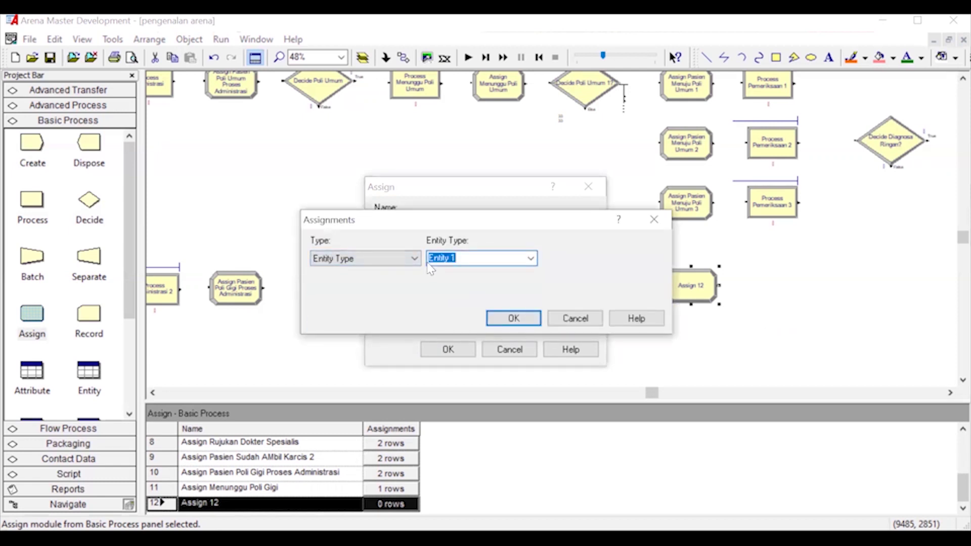
text(Pasien Po)
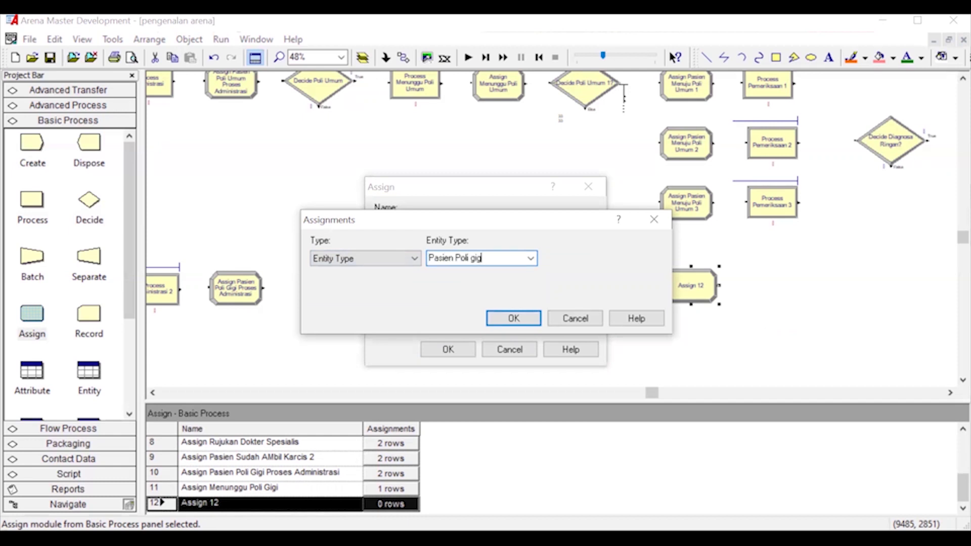
text(li gigi Scalling)
key(BackSpace)
text(G)
key(Return)
click(449, 349)
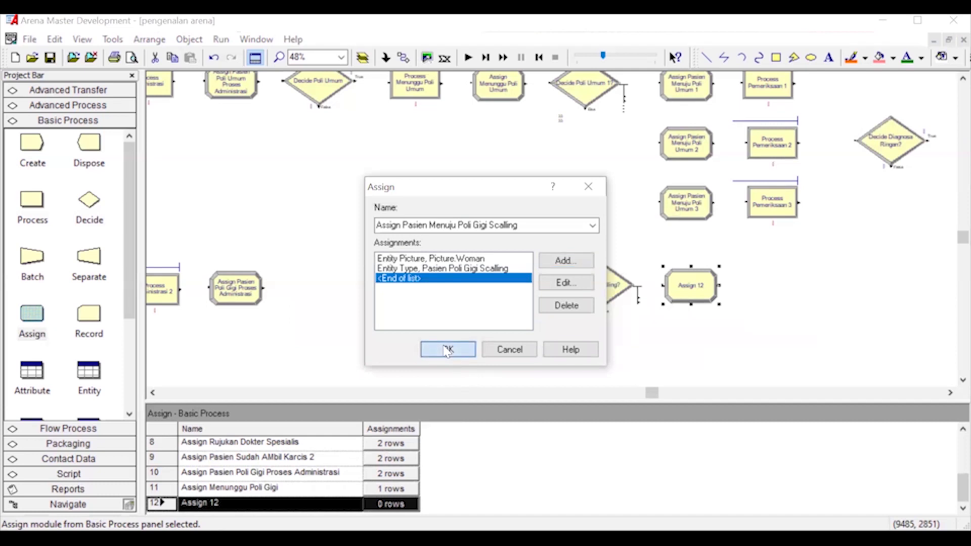
scroll(668, 336, down, 1)
drag(32, 319, 669, 318)
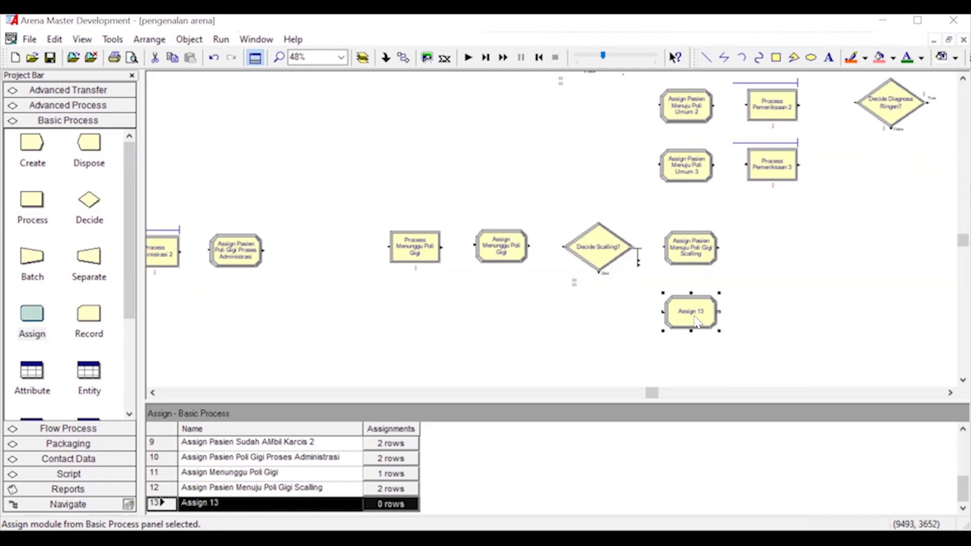
key(Delete)
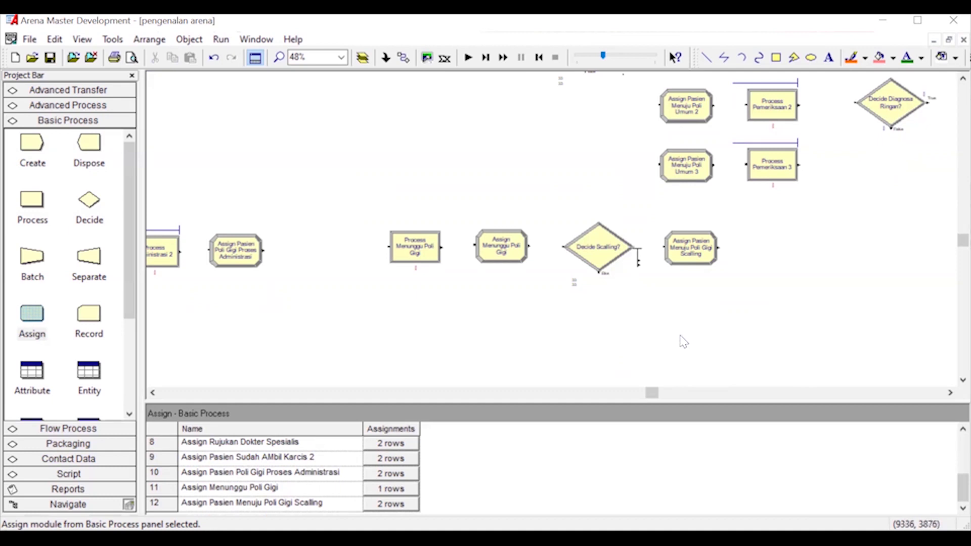
Place a Process module after Assign Pasien Menuju Poli Gigi Scalling and name it "Process Scalling"
drag(31, 201, 760, 257)
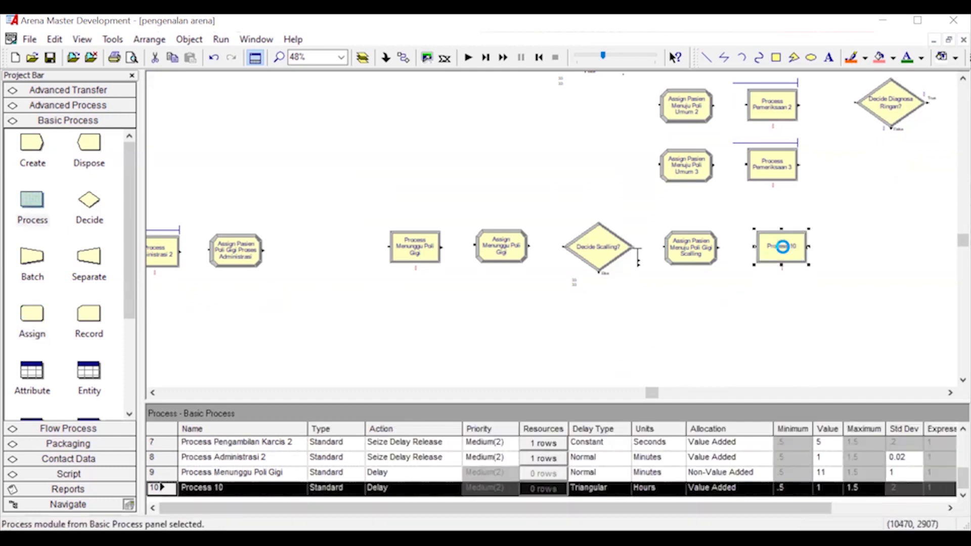
double_click(786, 253)
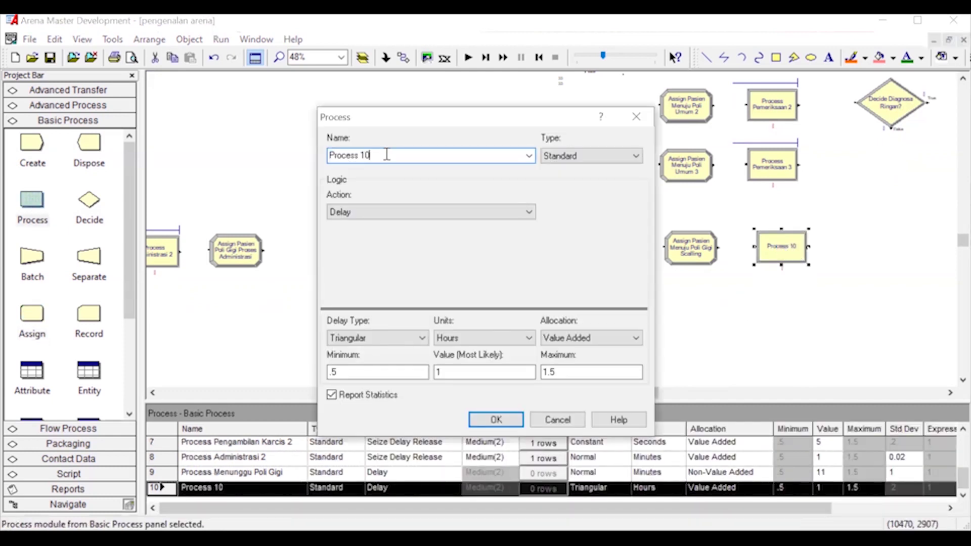
key(BackSpace)
key(BackSpace)
text(Scalling)
Set Process Scalling's action to Seize Delay Release and add the resource "Dokter Scalling" with a quantity of 1
click(384, 212)
click(381, 245)
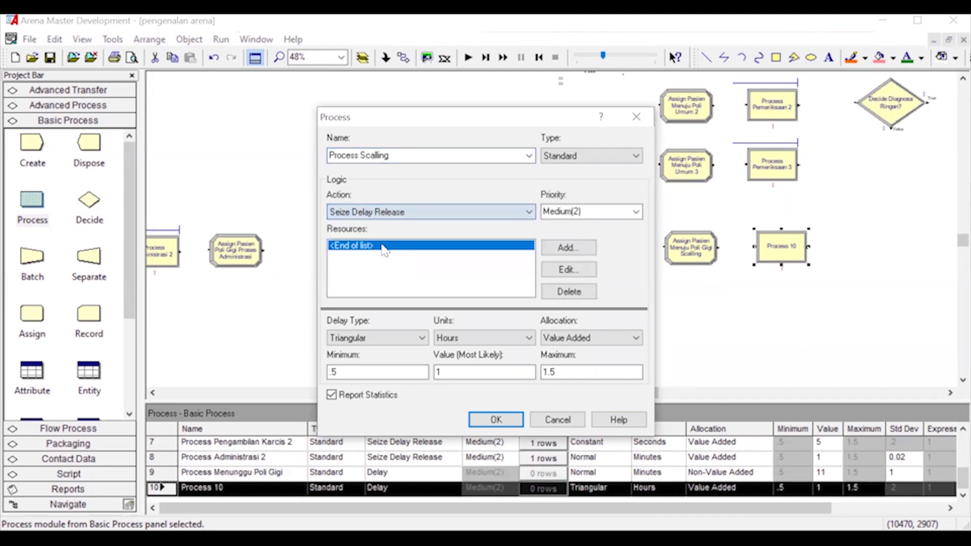
click(567, 248)
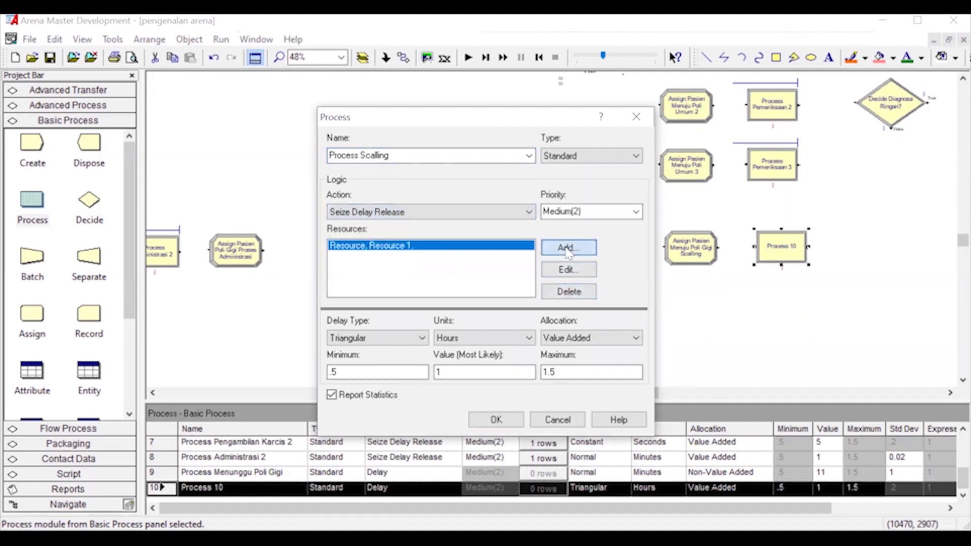
text(Dokter Scalling)
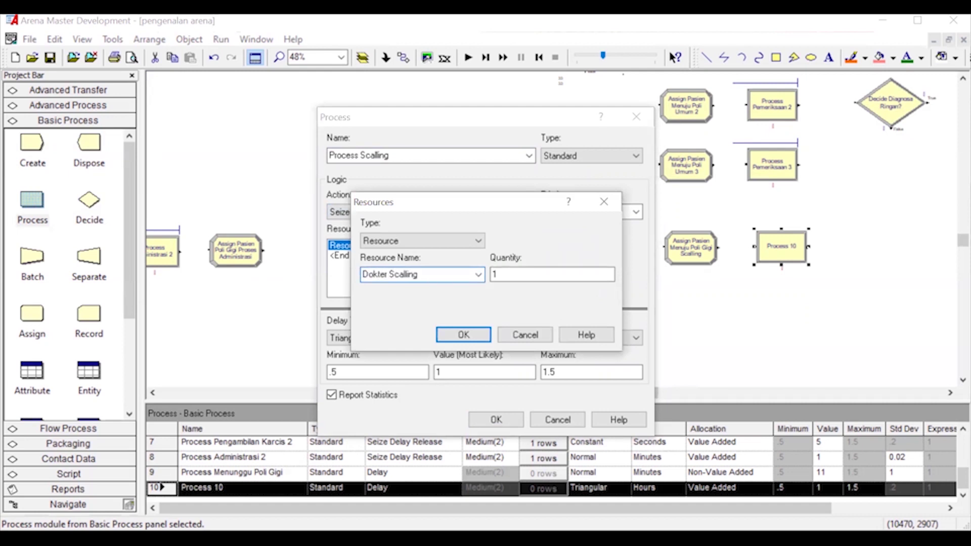
click(461, 335)
Set Process Scalling's delay to the expression BETA( 12 , 15) in minutes and apply the module's settings
click(403, 338)
click(362, 396)
click(481, 338)
click(468, 363)
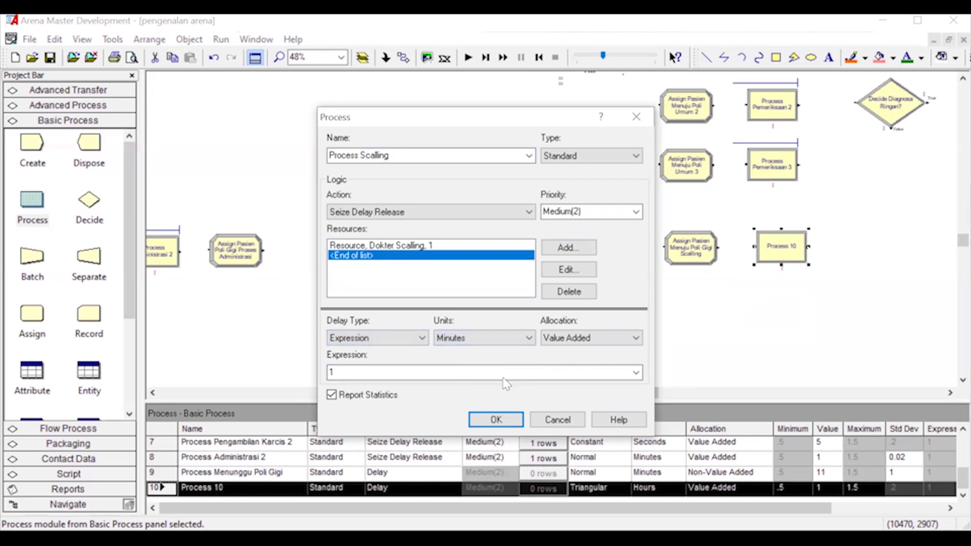
click(636, 374)
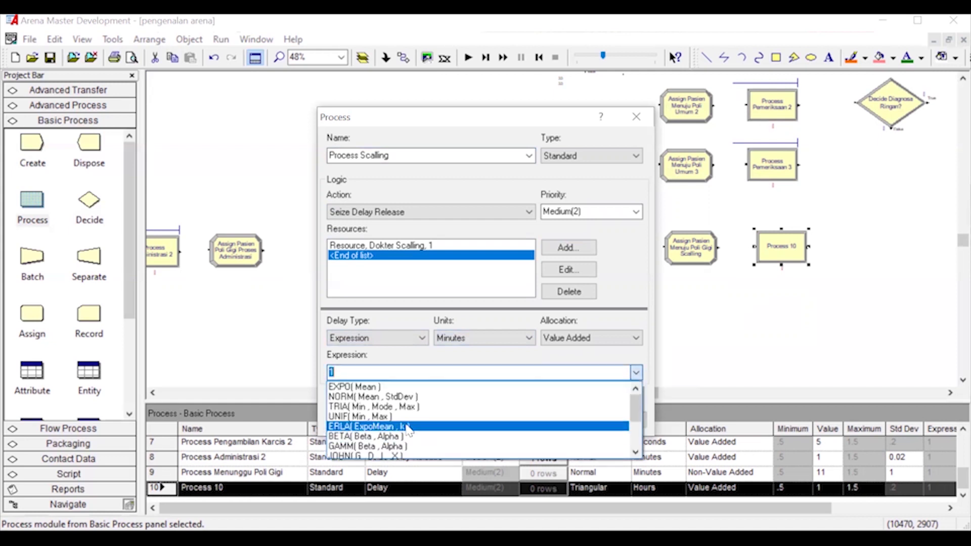
click(374, 431)
double_click(364, 372)
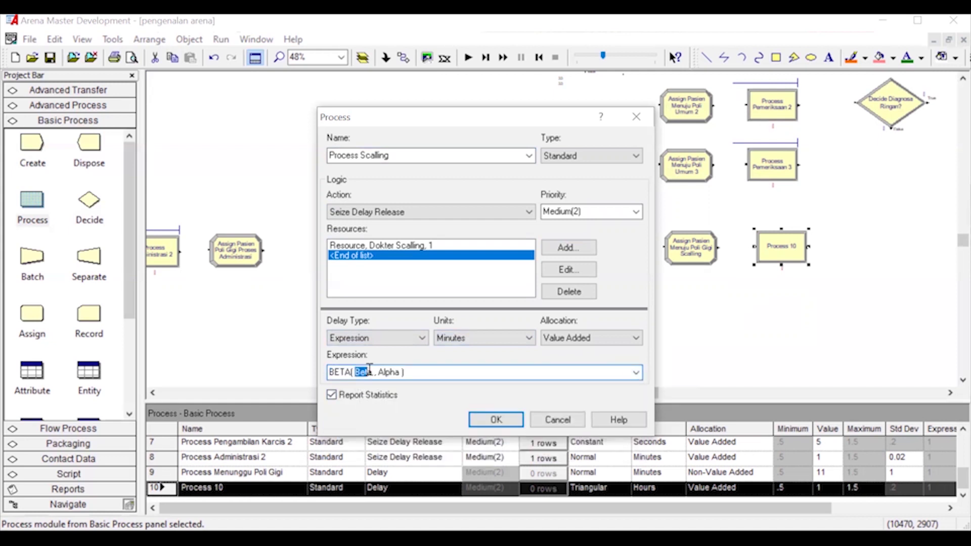
text(12)
drag(371, 373, 385, 373)
text(15)
click(493, 421)
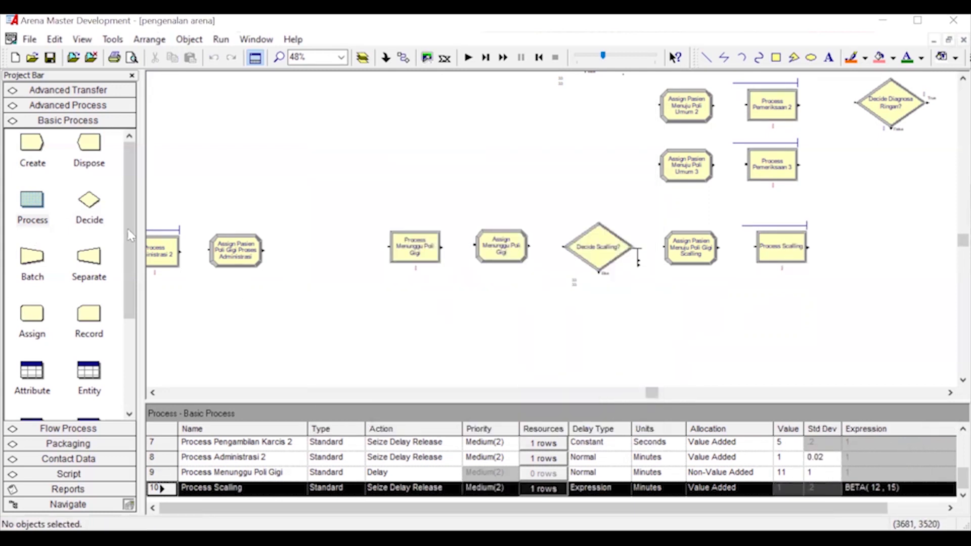
Place an Assign module after Process Scalling and name it "Assign Pasien Telah Scalling"
drag(32, 315, 658, 314)
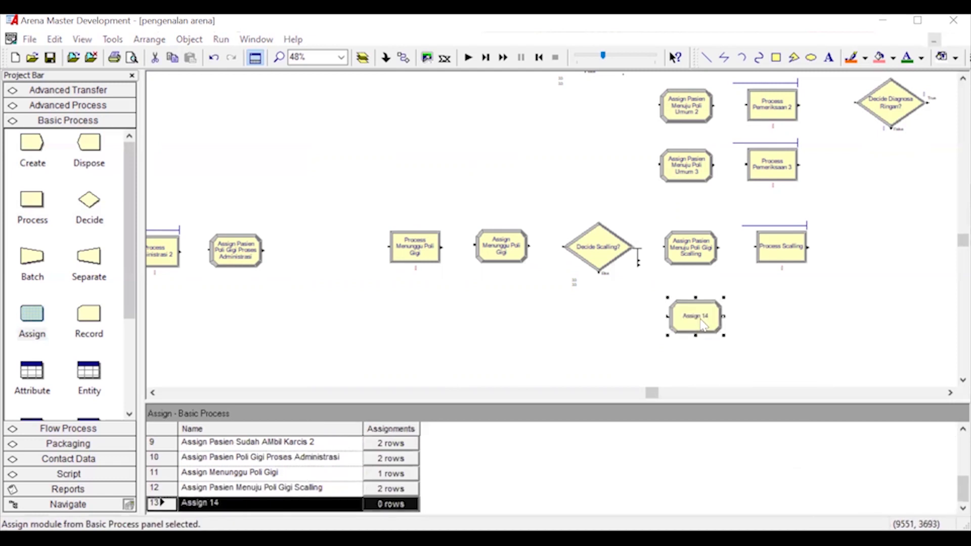
double_click(697, 322)
click(509, 350)
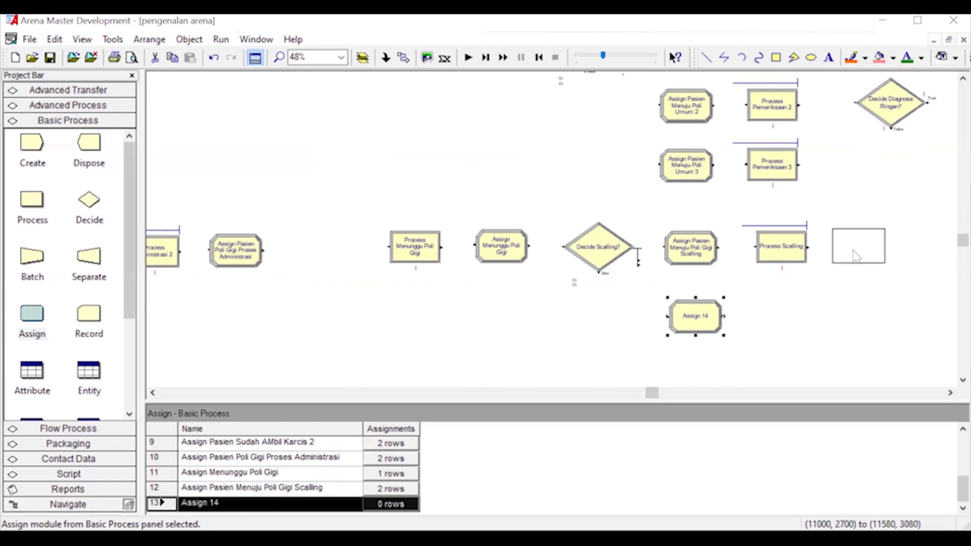
click(859, 257)
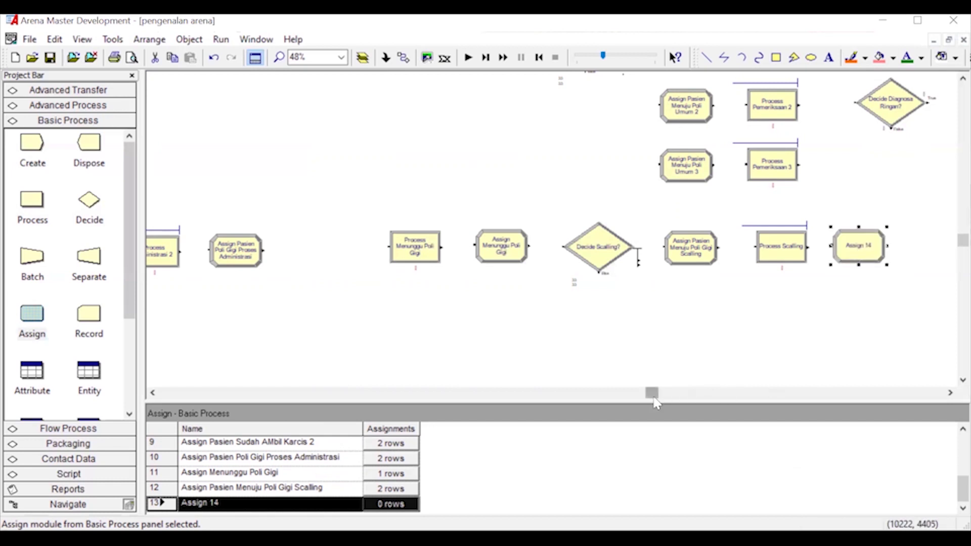
drag(654, 398, 692, 402)
double_click(603, 247)
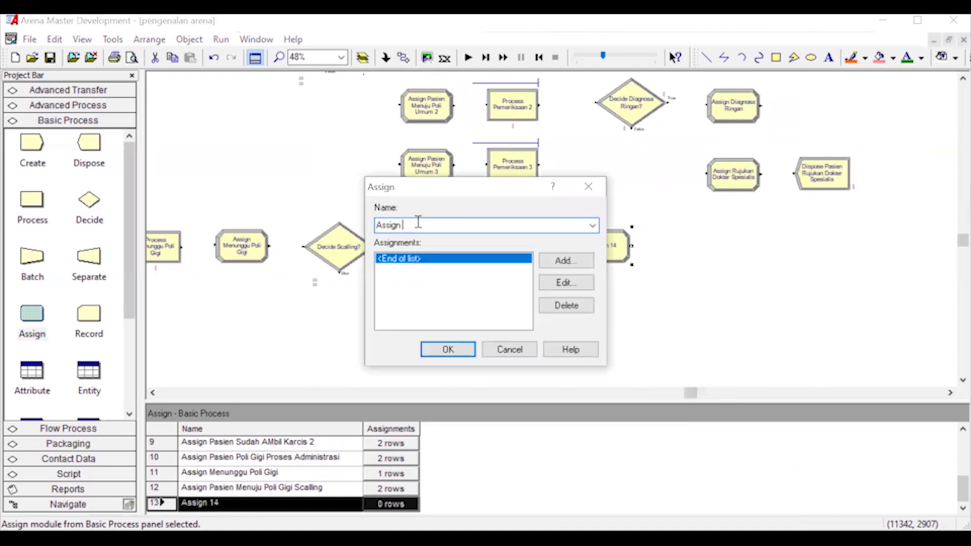
text(Pasien Telah Scalling)
Add an Entity Picture assignment using Picture.Report to the Assign Pasien Telah Scalling module
click(565, 260)
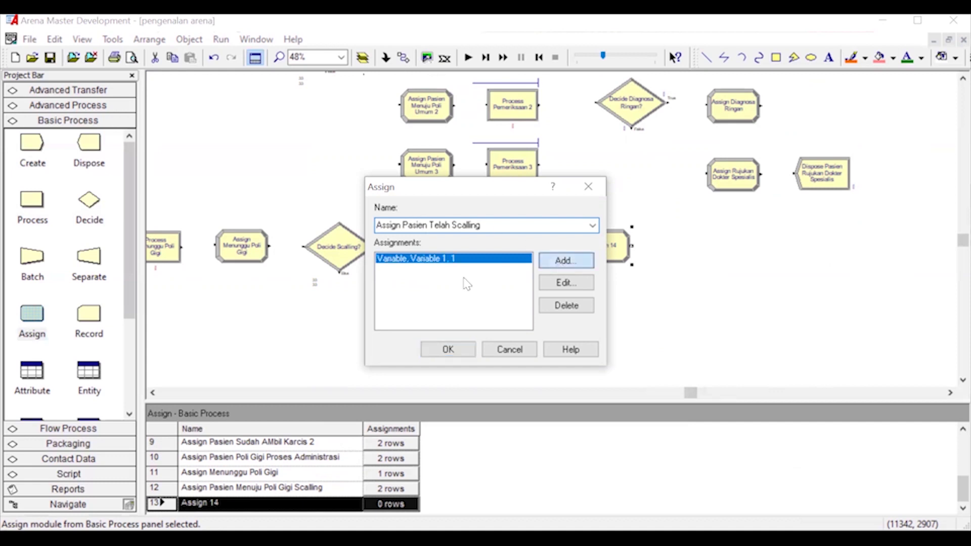
click(384, 259)
click(358, 322)
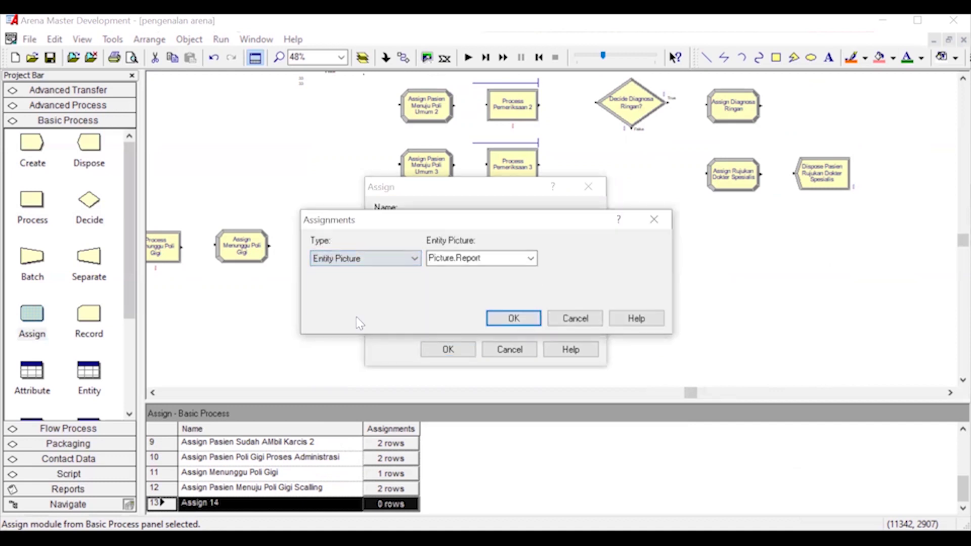
click(531, 259)
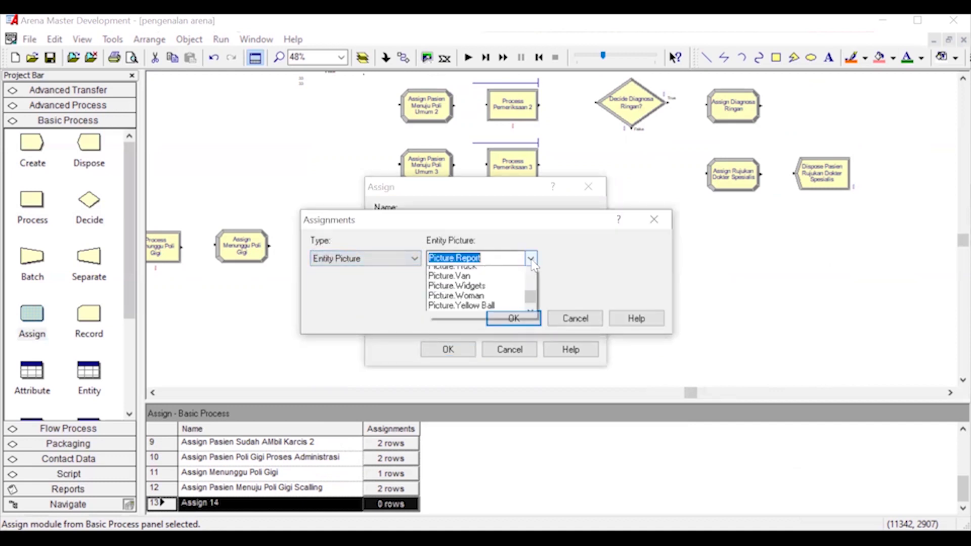
click(515, 260)
click(515, 320)
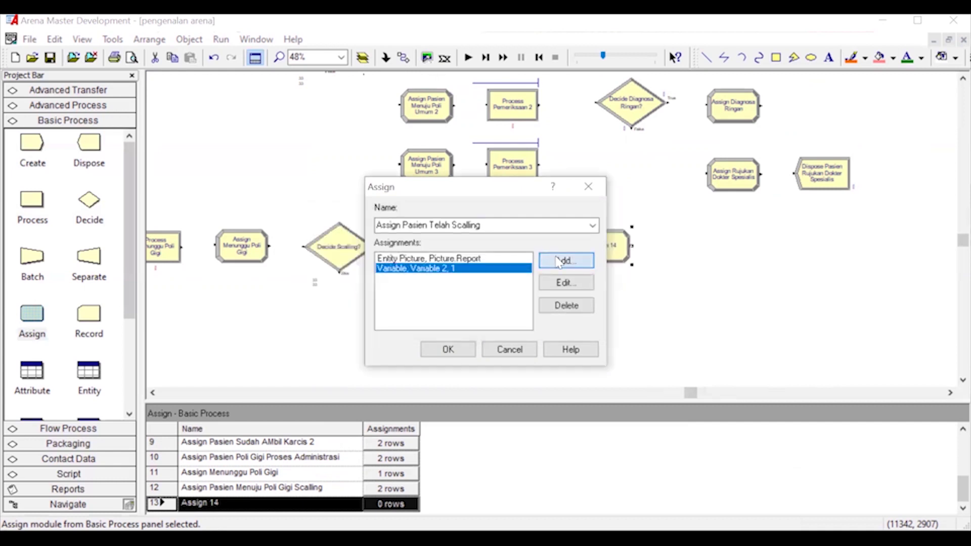
Add an Entity Type assignment of "Pasien Telah Scalling" and apply the Assign module's settings
click(566, 260)
click(385, 258)
click(399, 311)
click(466, 257)
text(Pa)
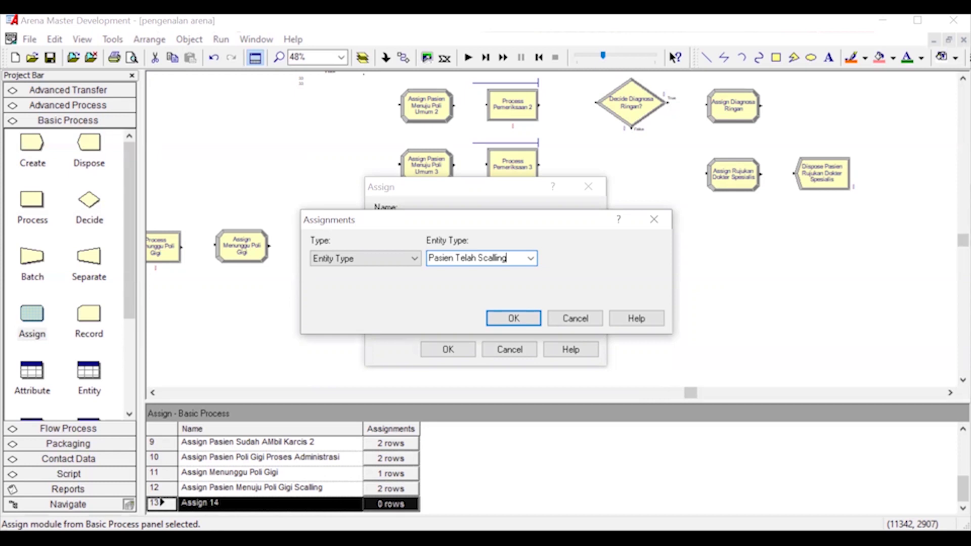
text(sien Telah Scalling)
key(Return)
click(449, 350)
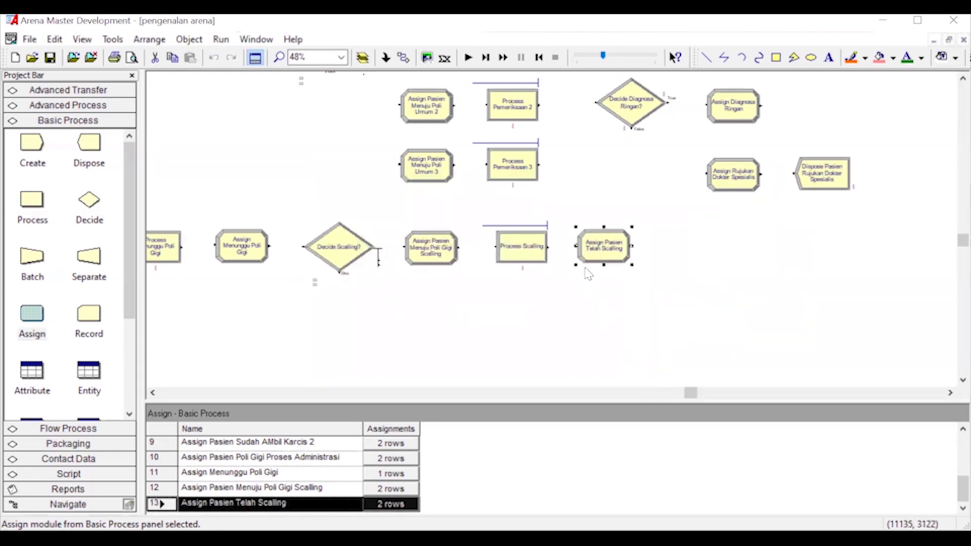
Shift Assign Pasien Telah Scalling slightly away from Process Scalling and place a Dispose module after it
click(542, 320)
drag(607, 253, 613, 255)
click(712, 262)
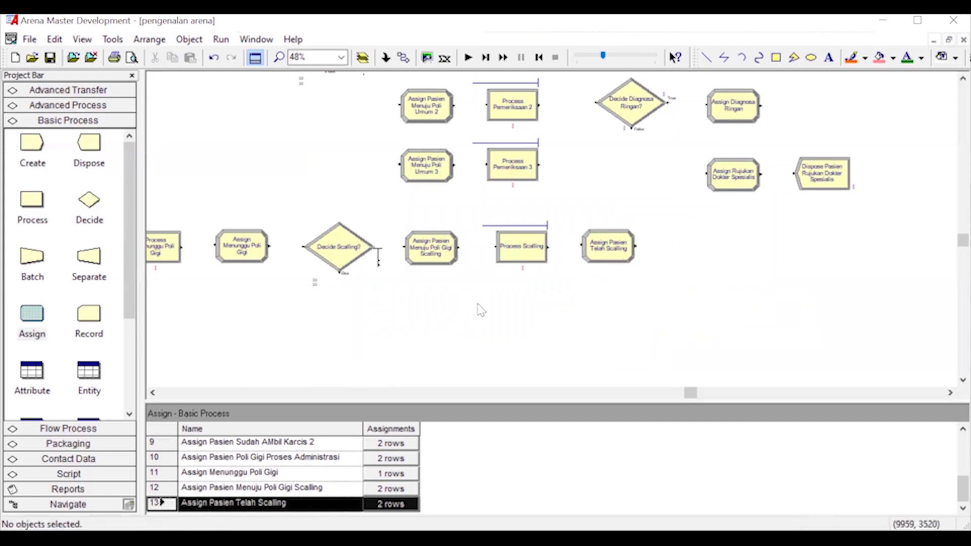
drag(89, 142, 667, 256)
click(532, 317)
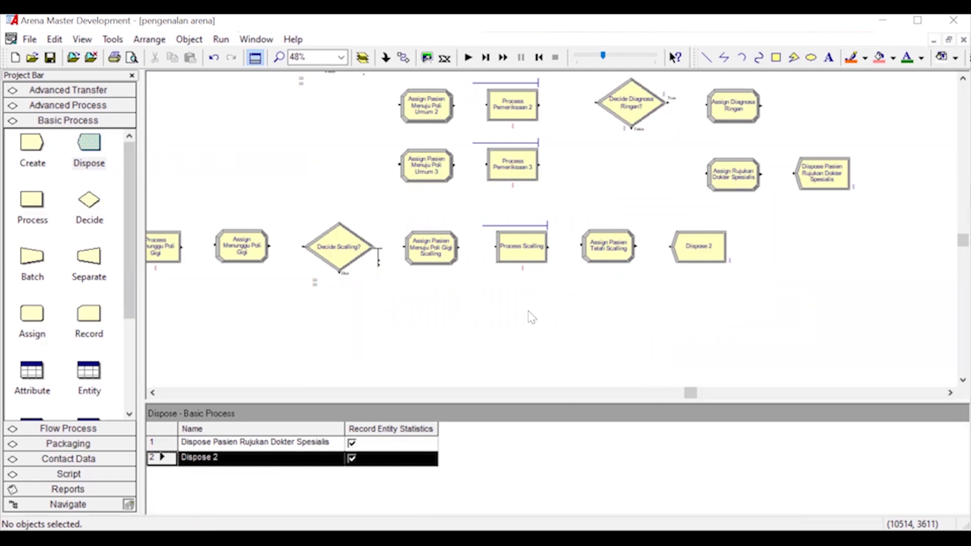
Place an Assign module below Assign Pasien Menuju Poli Gigi Scalling and name it "Assign Pasien Menuju Poli Gigi Tambal"
drag(32, 314, 429, 319)
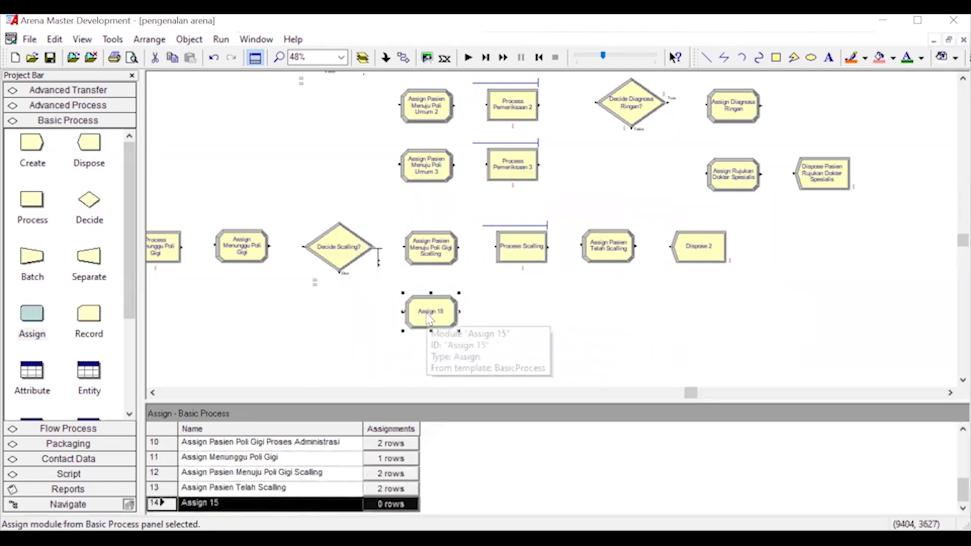
double_click(429, 318)
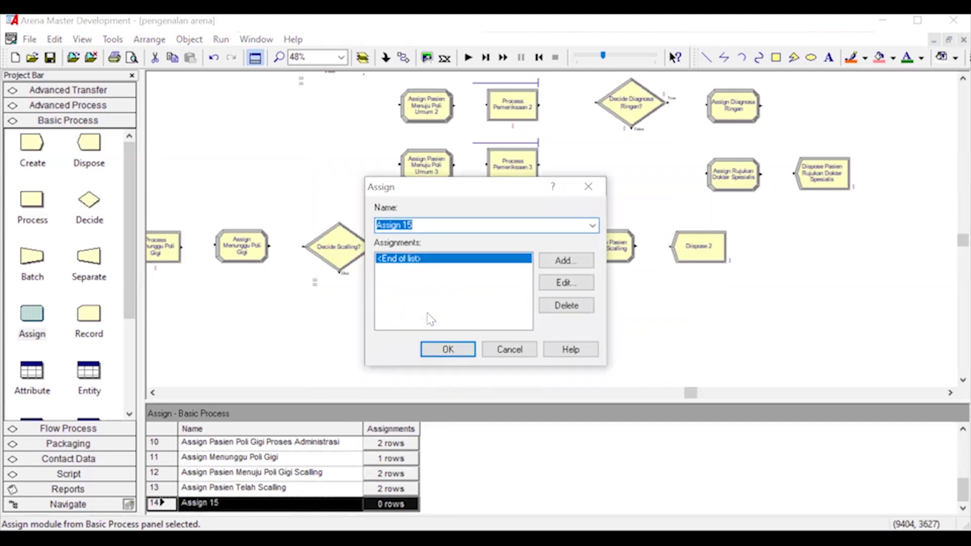
click(429, 225)
text(Pasien Menuju Poli)
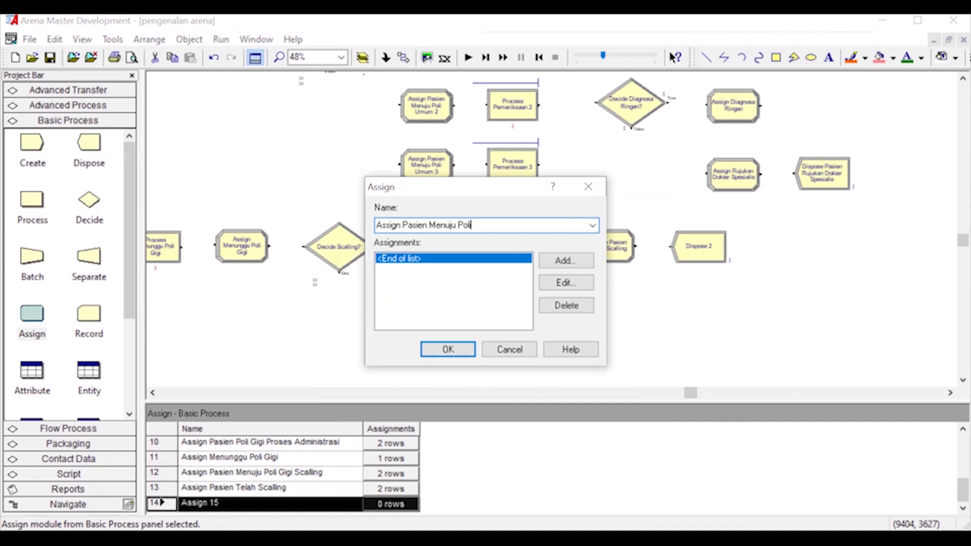
text( Gigi Tam)
Add an Entity Picture assignment using Picture.Yellow Ball to the Assign Pasien Menuju Poli Gigi Tambal module
click(563, 262)
click(414, 258)
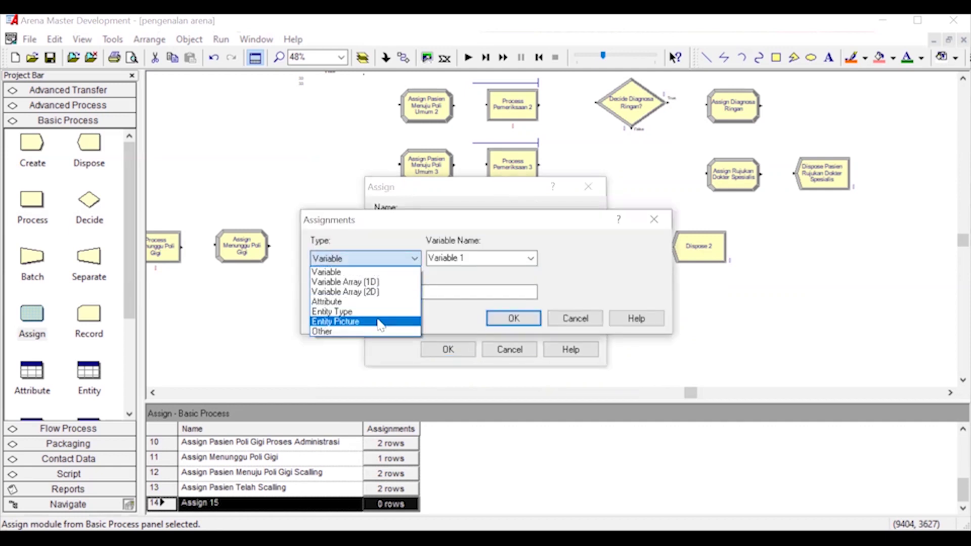
click(382, 321)
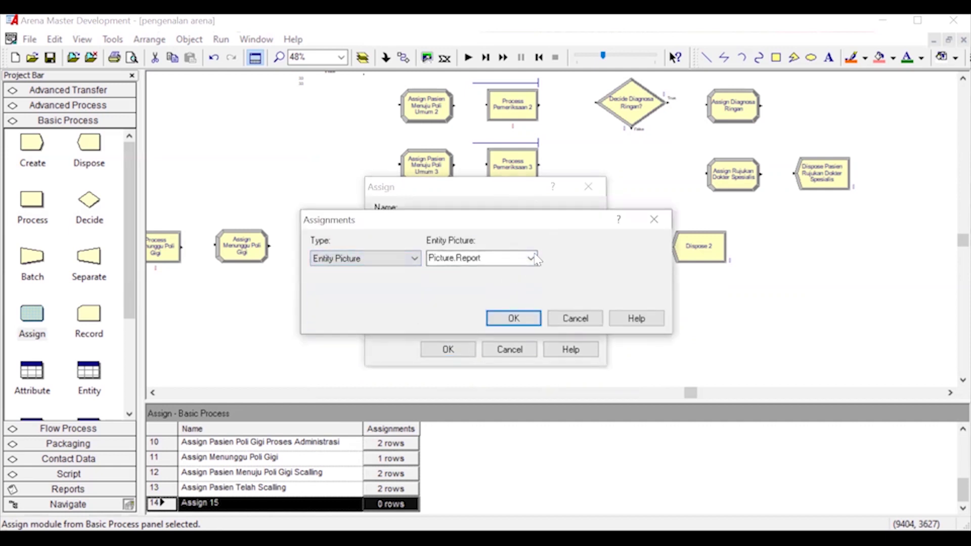
click(530, 258)
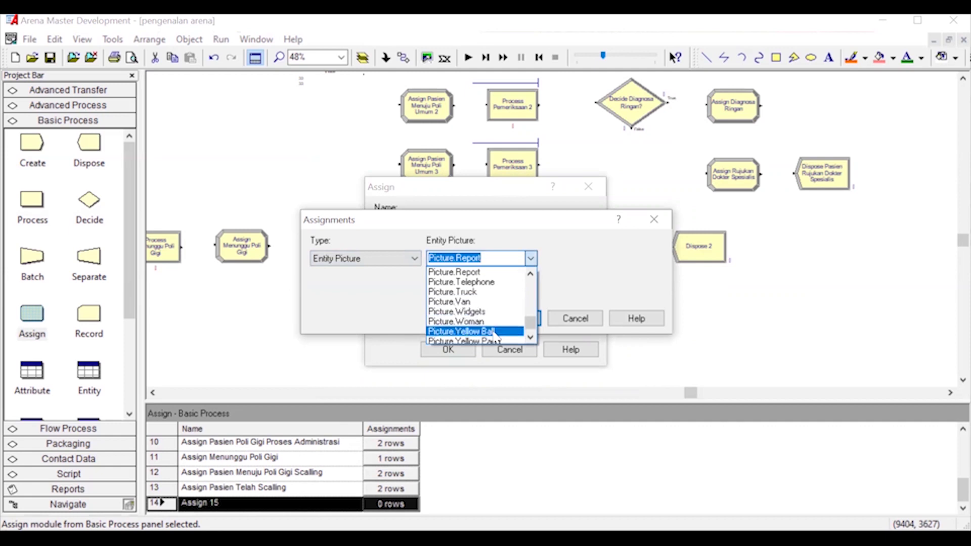
click(489, 332)
click(509, 319)
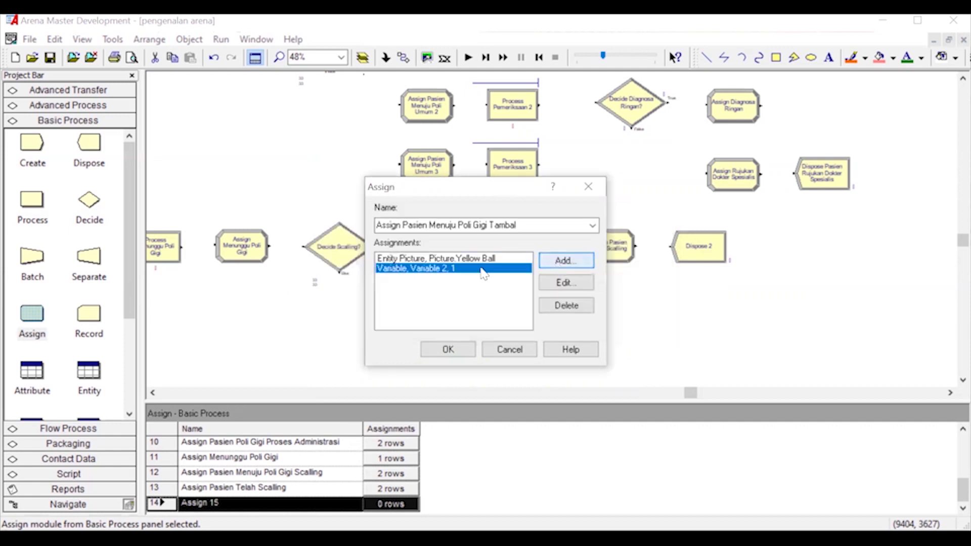
Add an Entity Type assignment of "Pasien Poli Gigi Tambal" and apply the Assign module's settings
double_click(405, 268)
click(375, 258)
click(363, 312)
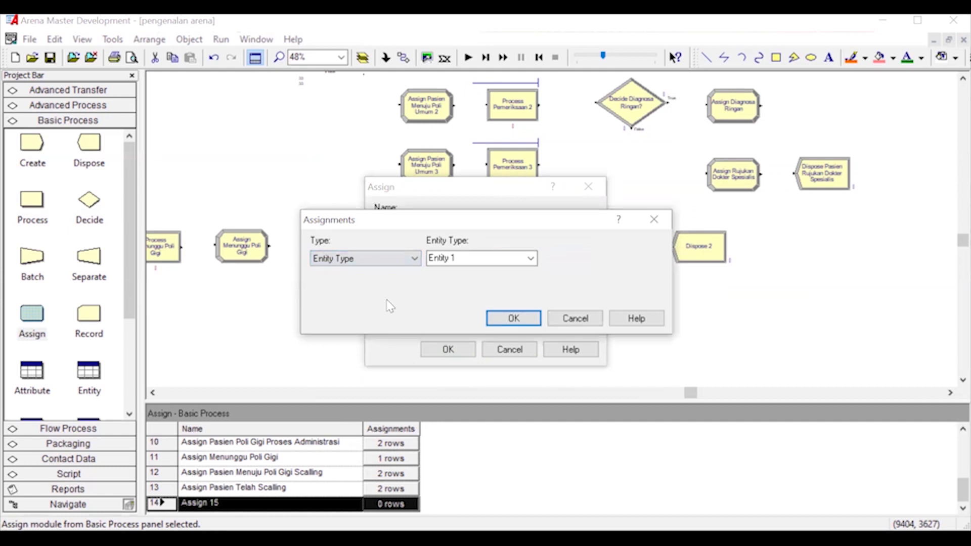
click(481, 258)
text(Pasien Poli Gigi Tambal)
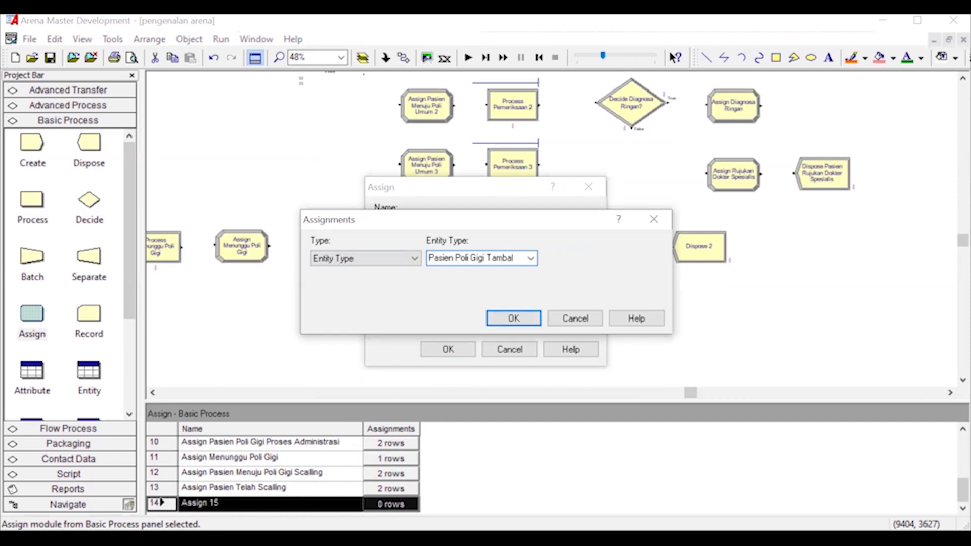
key(Return)
click(448, 350)
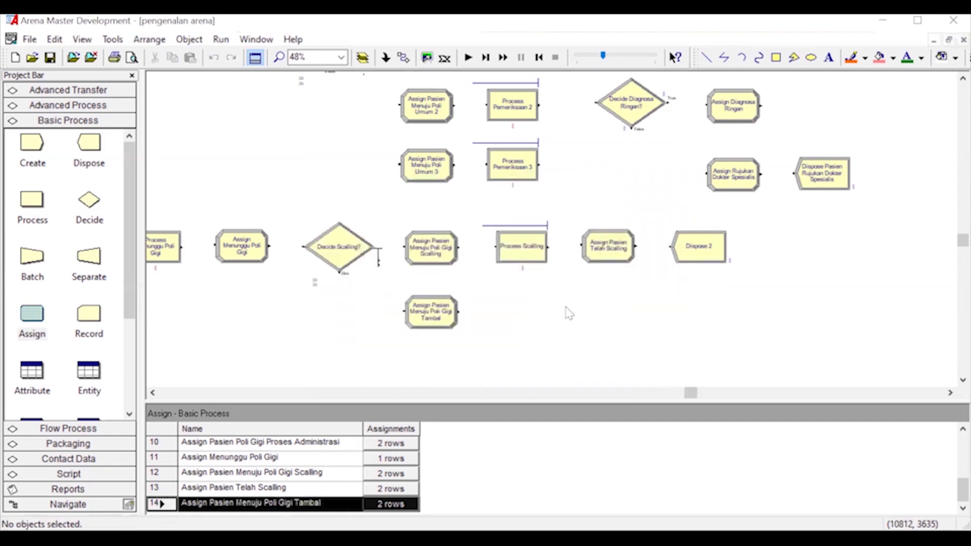
Place a Process module after Assign Pasien Menuju Poli Gigi Tambal and name it "Process Tambal"
scroll(573, 287, down, 1)
drag(31, 202, 501, 269)
double_click(517, 274)
click(421, 158)
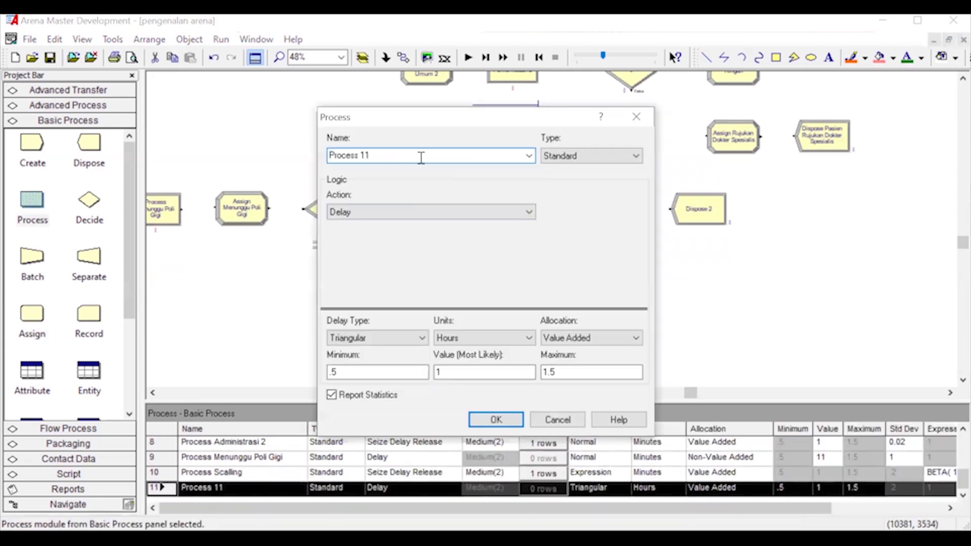
text(Ta)
Set Process Tambal's action to Seize Delay Release and add the resource "Dokter Tambal" with a quantity of 1
click(436, 212)
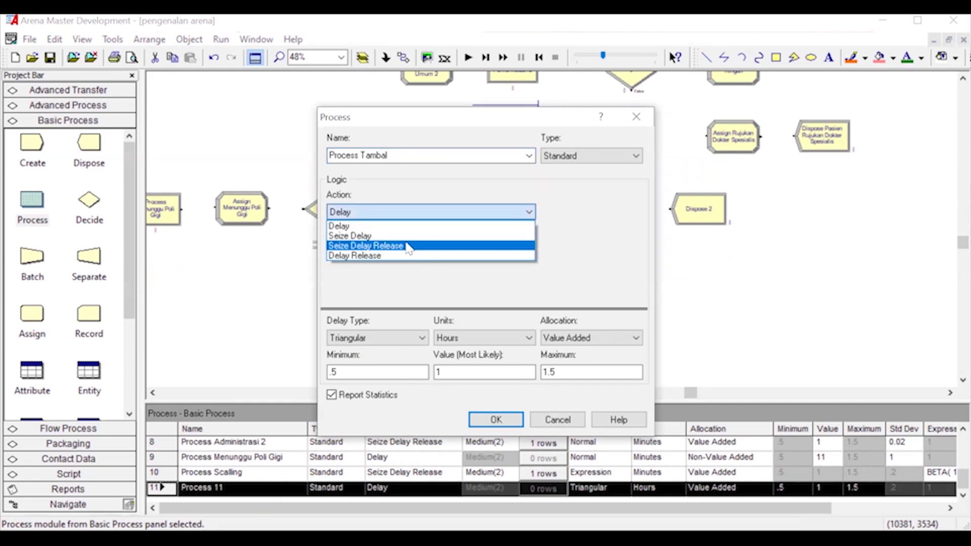
click(409, 246)
click(568, 250)
double_click(418, 275)
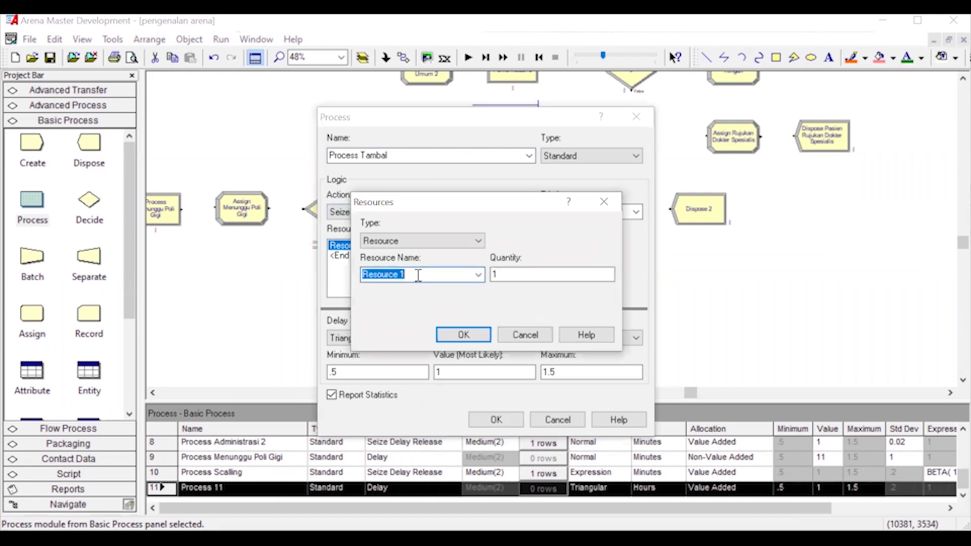
text(Dokter Tambal)
click(463, 335)
Set Process Tambal's delay type to Expression with units in Minutes
click(364, 339)
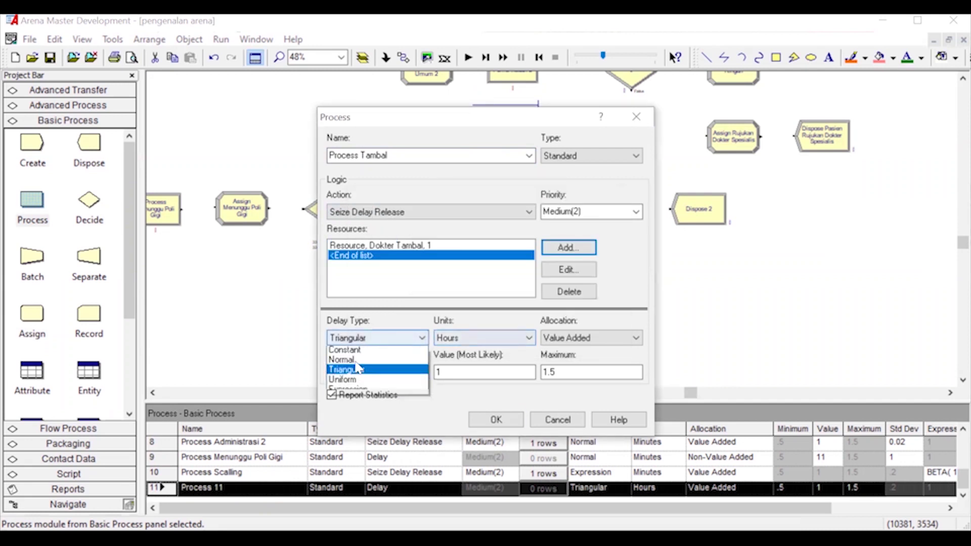
click(354, 393)
click(506, 338)
click(476, 362)
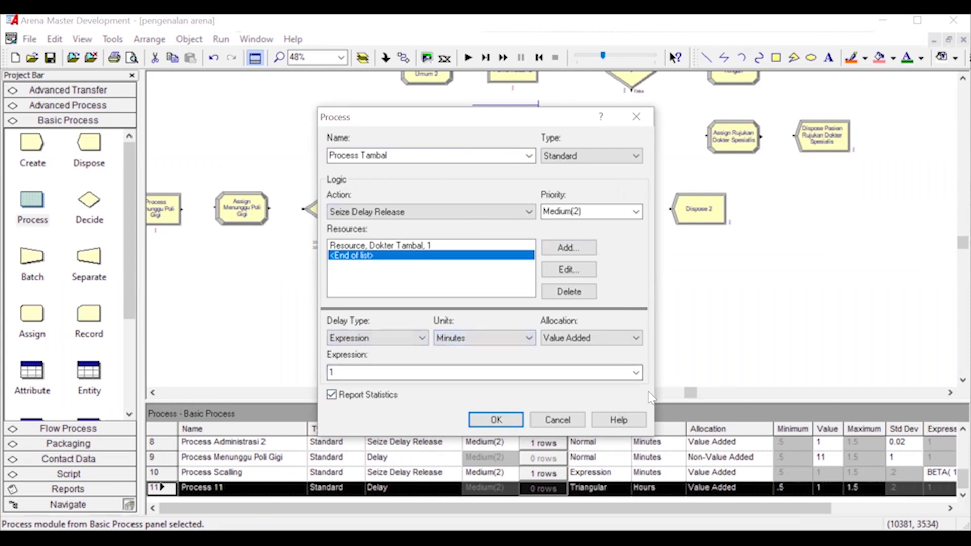
Set Process Tambal's delay expression to BETA( 12, 4 ) and apply the Process module's settings
click(636, 373)
click(405, 436)
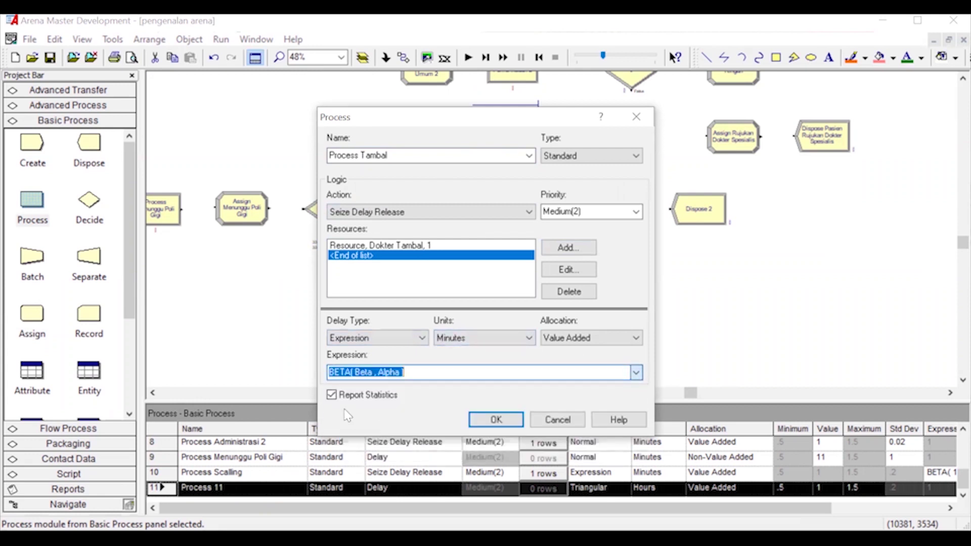
double_click(363, 373)
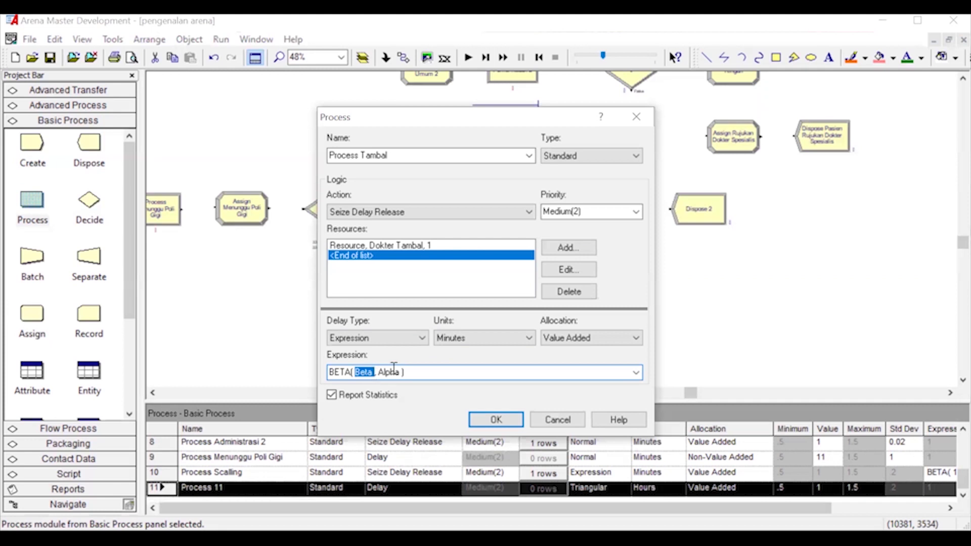
text(2)
text(2)
drag(371, 375, 387, 377)
text(4)
click(496, 421)
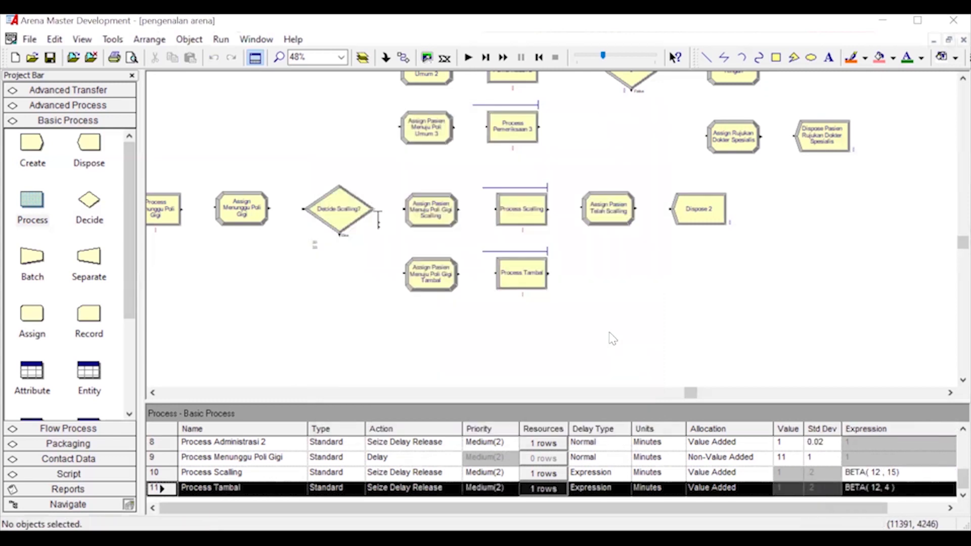
Place an Assign module after Process Tambal and name it "Assign Pasien Telah Tambal Gigi"
drag(31, 316, 589, 279)
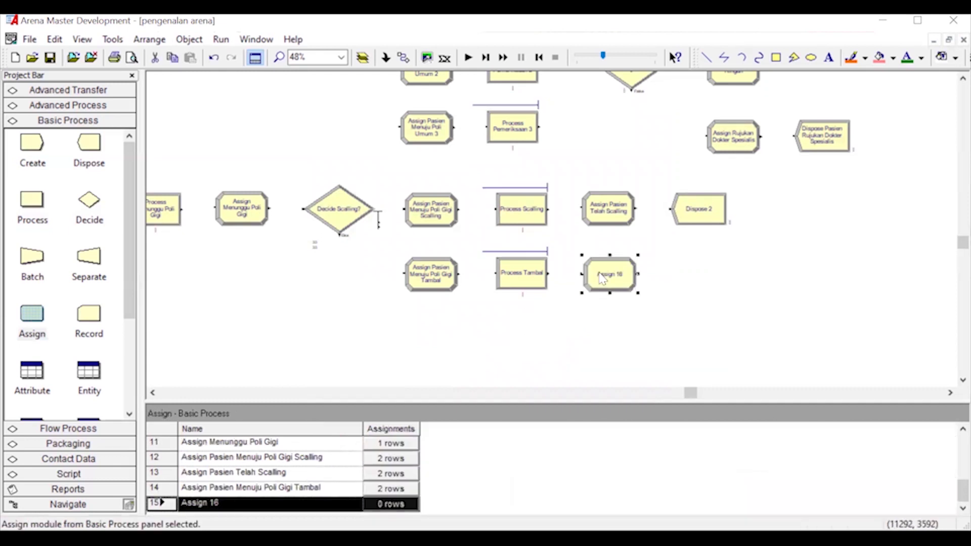
double_click(602, 278)
click(448, 224)
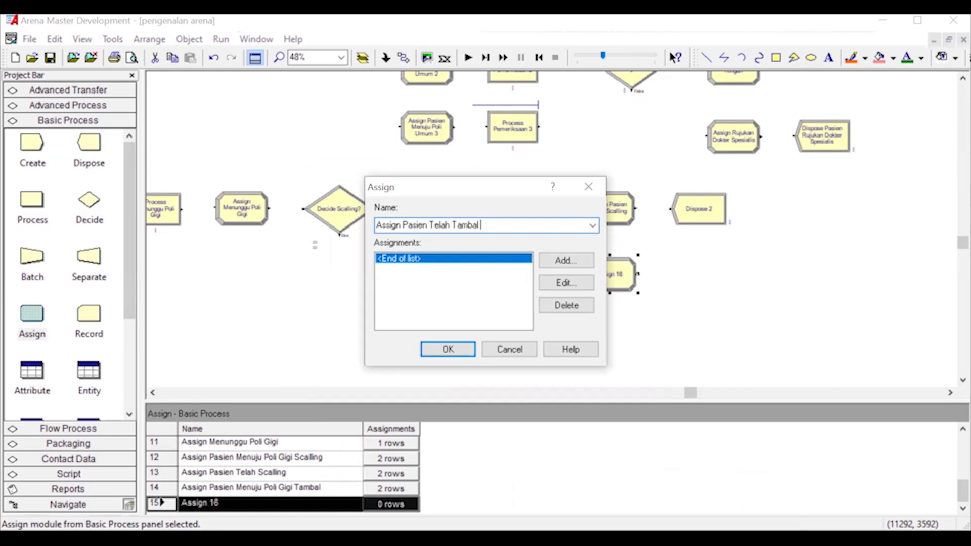
Add an Entity Picture assignment using Picture.Yellow Page to the Assign Pasien Telah Tambal Gigi module
click(566, 260)
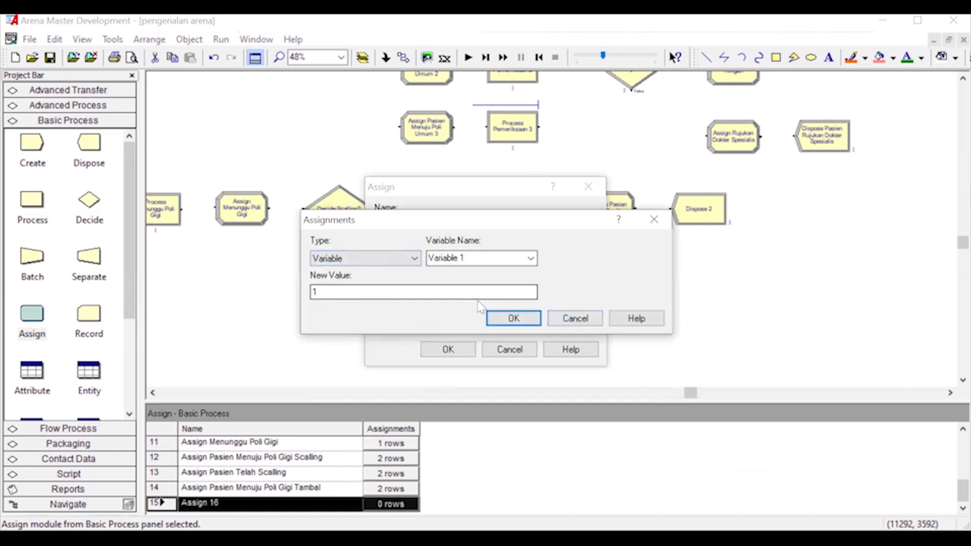
click(402, 259)
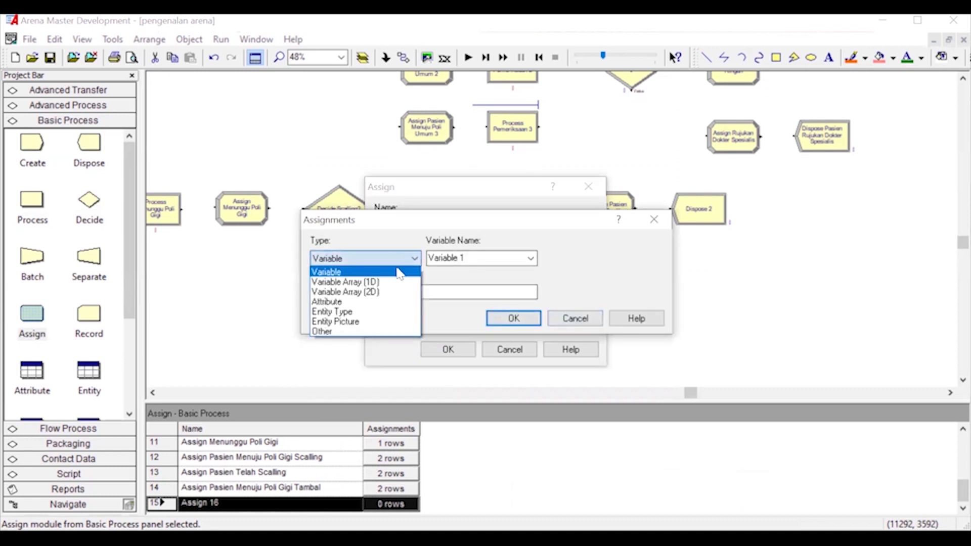
click(370, 322)
click(531, 259)
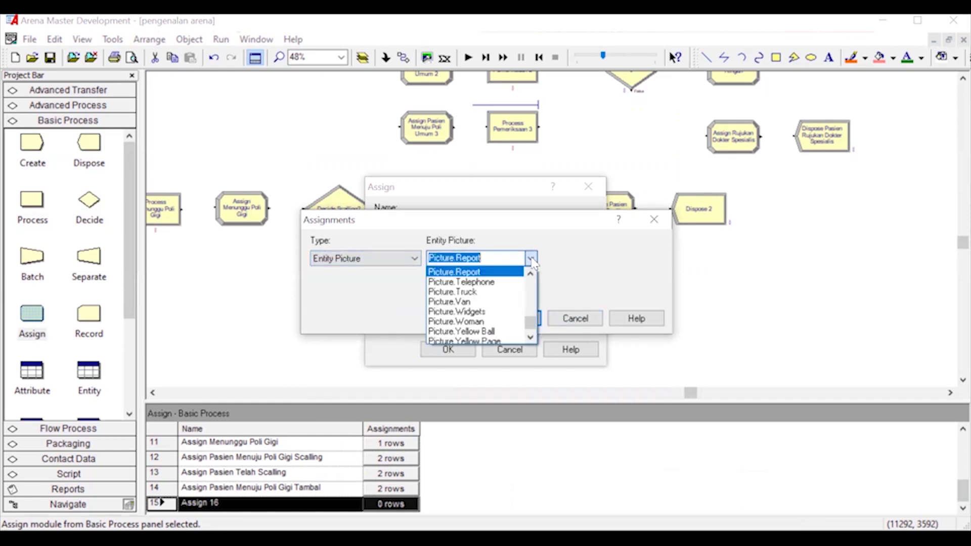
scroll(476, 304, down, 1)
click(498, 328)
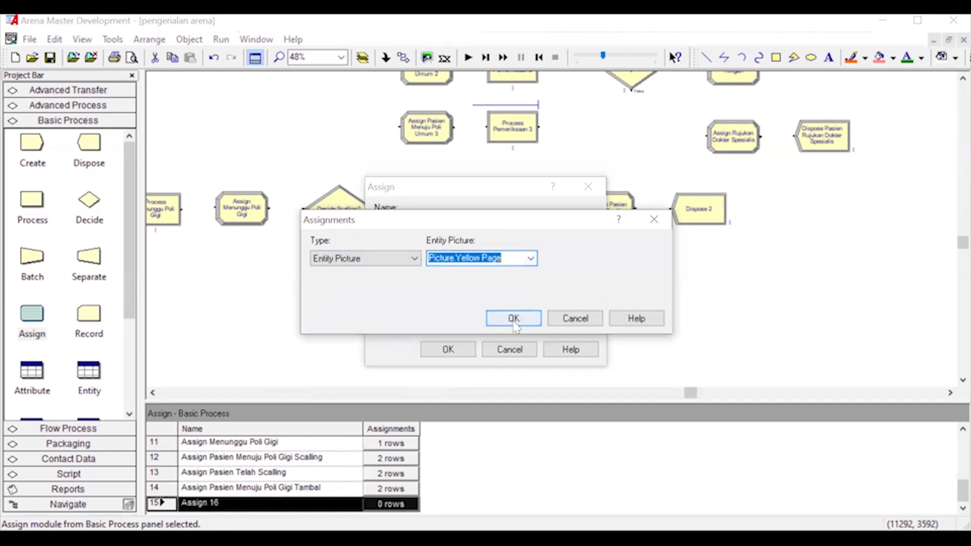
click(514, 319)
Add an Entity Type assignment of "Pasien Selesai Tambal Gigi" to the Assign Pasien Telah Tambal Gigi module
double_click(387, 271)
click(384, 259)
click(369, 310)
click(490, 258)
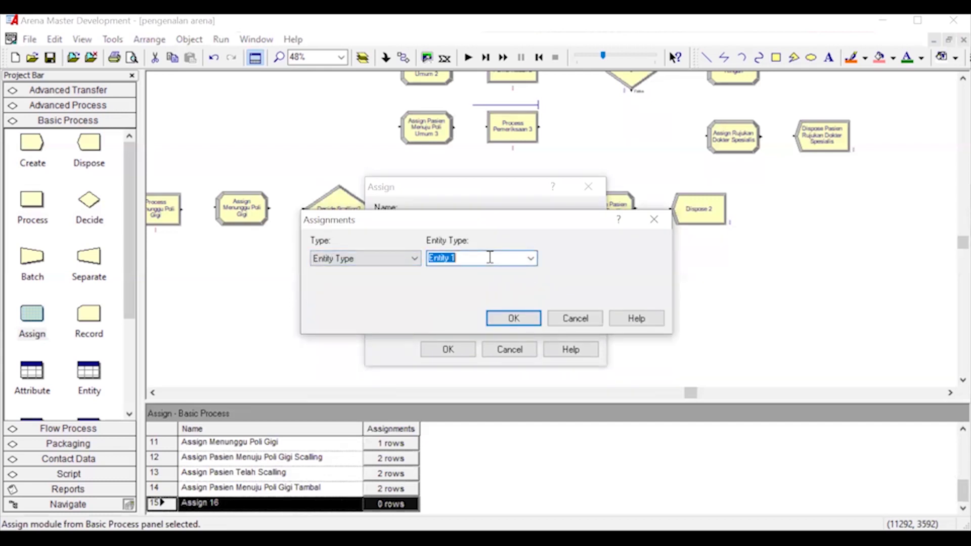
text(Pasien Selesai Tambal Gig)
click(514, 318)
Add an Attribute assignment named "Pasien Gigi Ambil Obat" with the new value "Pasien Telah Tambal"
click(565, 261)
click(377, 259)
click(380, 268)
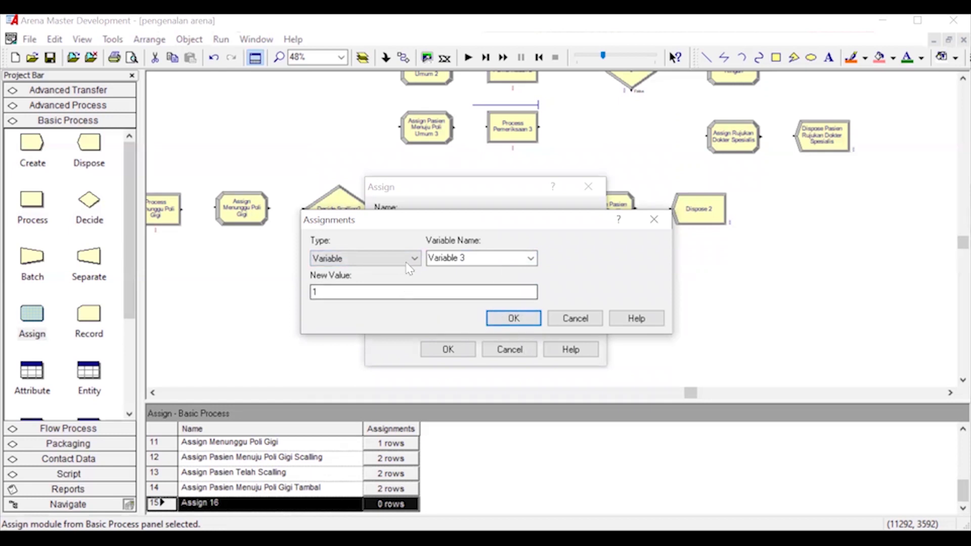
click(408, 258)
click(349, 302)
click(481, 258)
text(Pasien Gigi Ambil Obat)
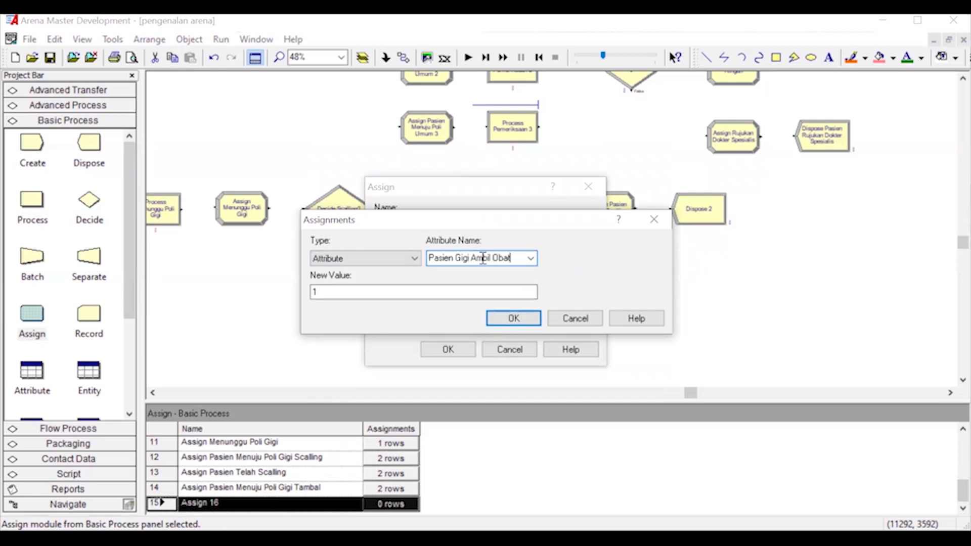
click(364, 296)
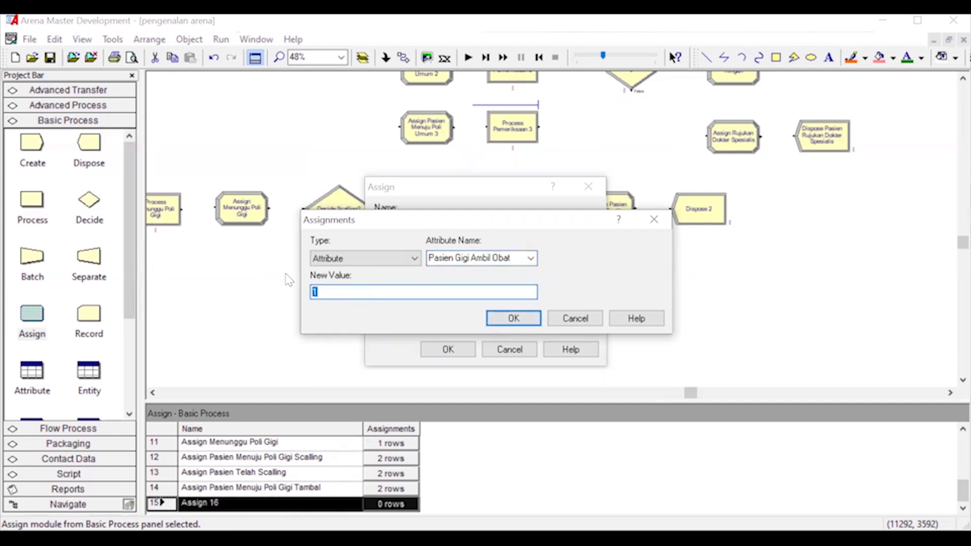
text(Pasien Telah Tambal)
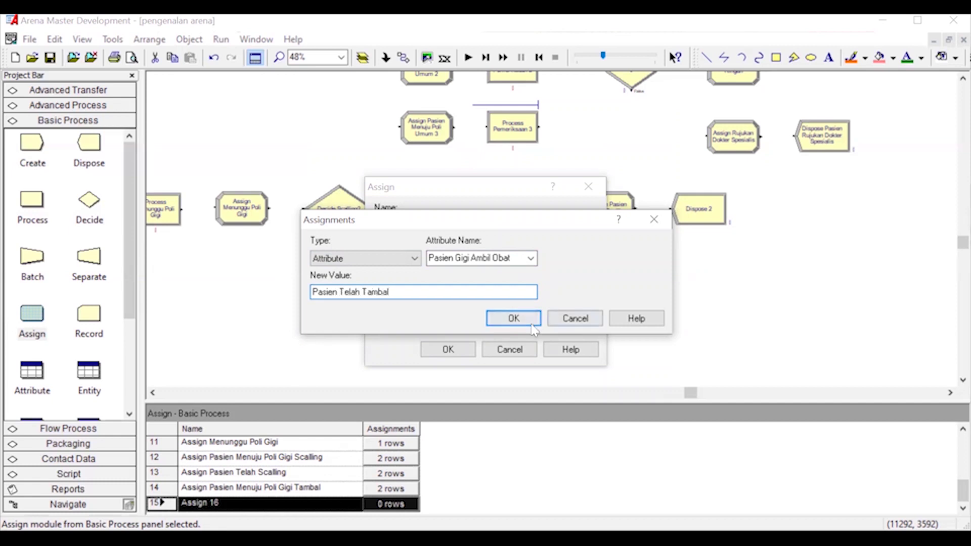
click(514, 319)
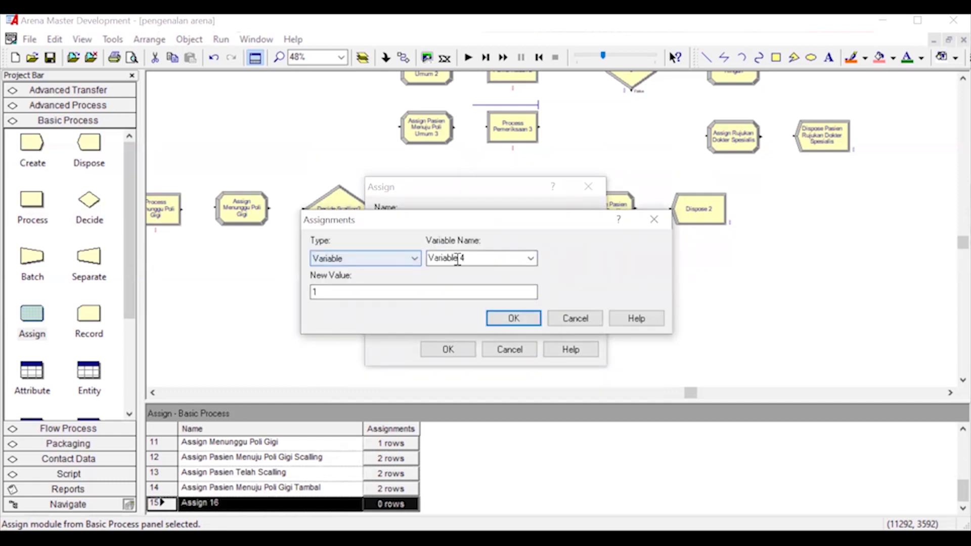
Add a Variable assignment "Pasien Telah Tambal" with the new value "Pasien Telah Tambal+1" and apply the Assign module's settings
double_click(477, 258)
text(Pasien Telah Tamba)
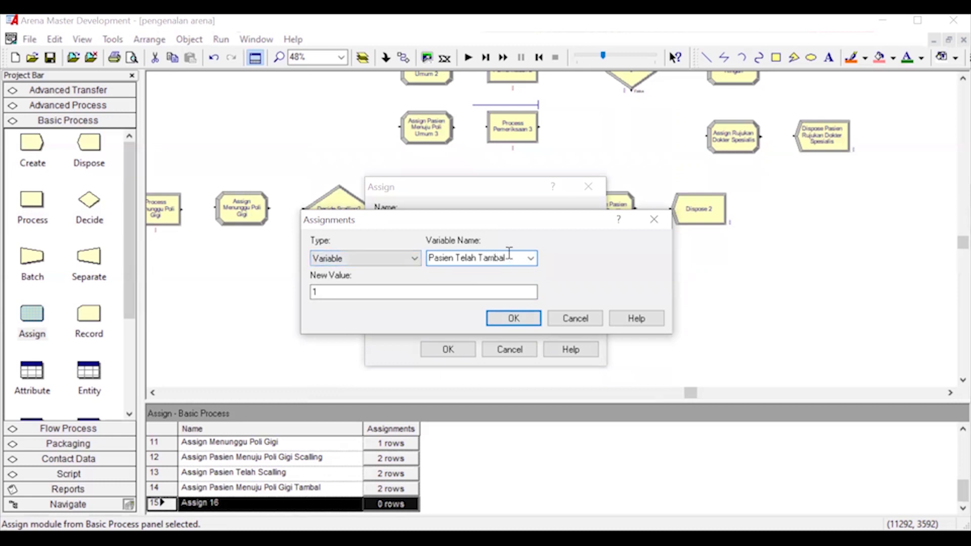
drag(506, 258, 375, 240)
key(ctrl+c)
drag(362, 292, 256, 289)
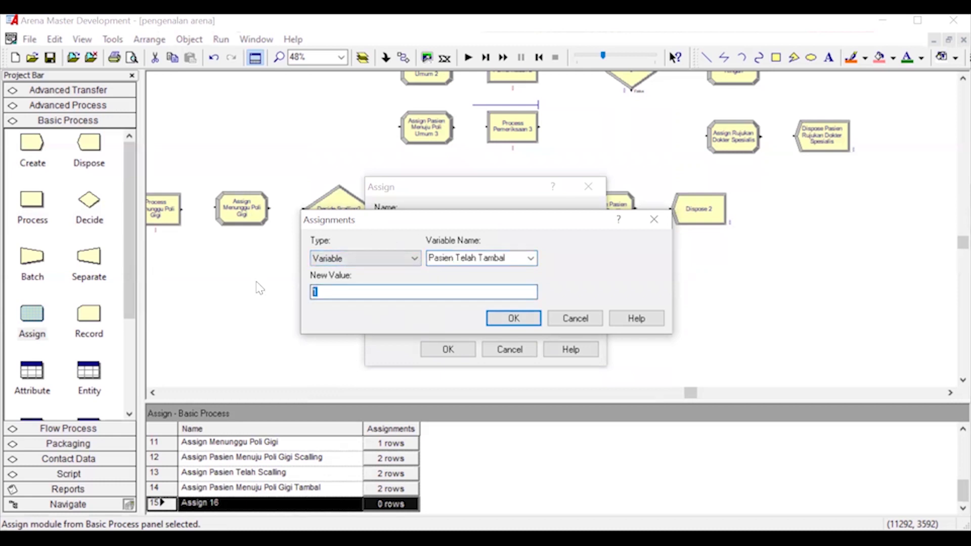
key(ctrl+v)
text(+1)
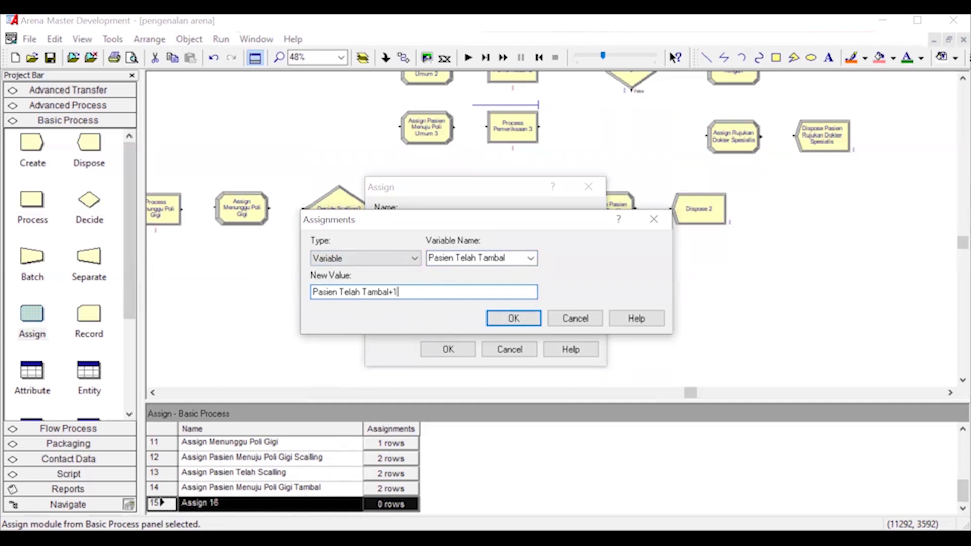
key(Return)
click(433, 351)
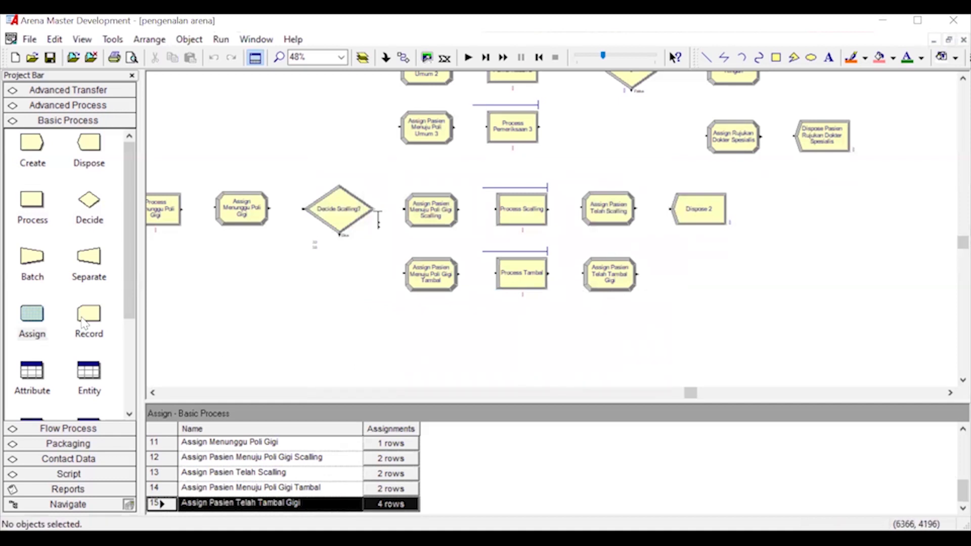
Place an Assign module below Assign Pasien Menuju Poli Gigi Tambal and name it "Assign Pasien Menuju Poli Gigi Cabut"
drag(32, 316, 553, 303)
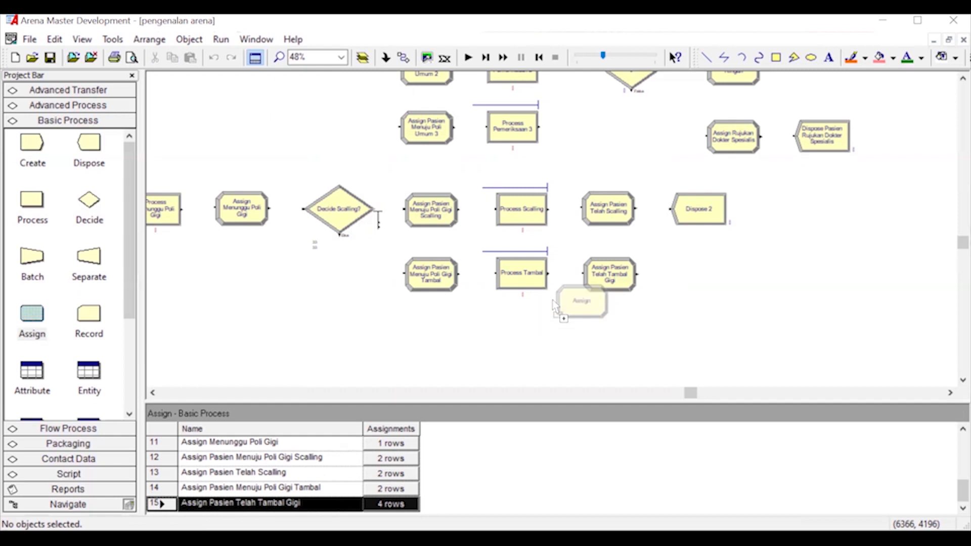
drag(552, 301, 411, 347)
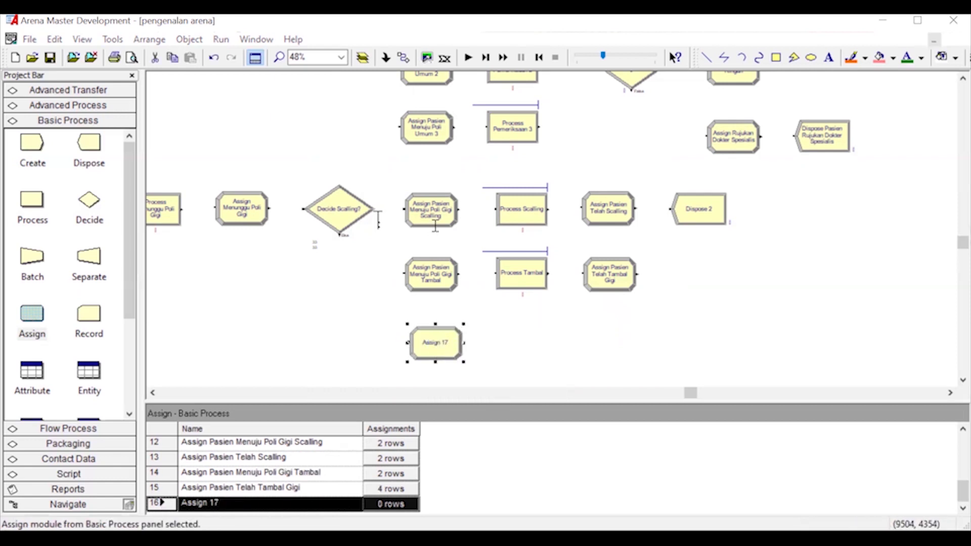
text(Pasien Menuju Poli)
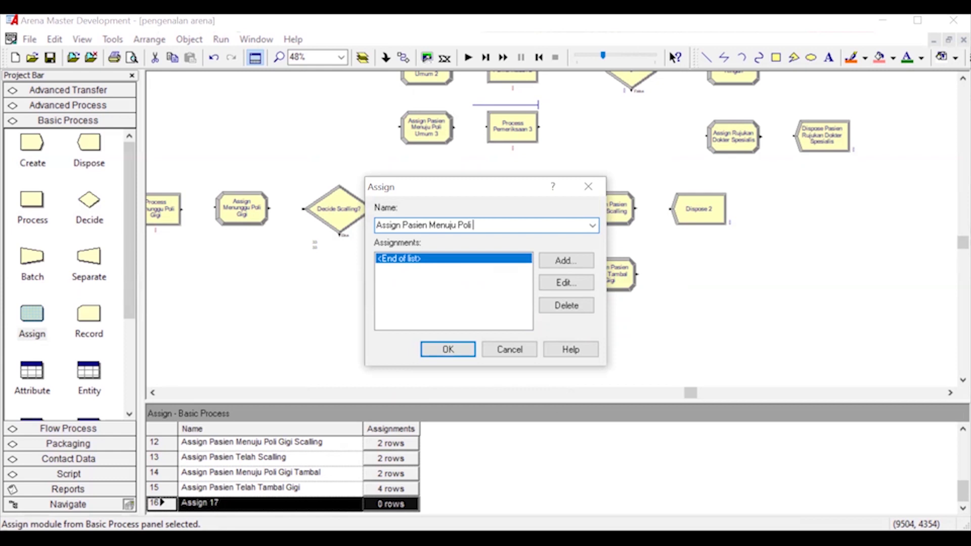
text(Cabut)
Add an Entity Picture assignment using Picture.Widgets to the Assign Pasien Menuju Poli Gigi Cabut module
click(581, 264)
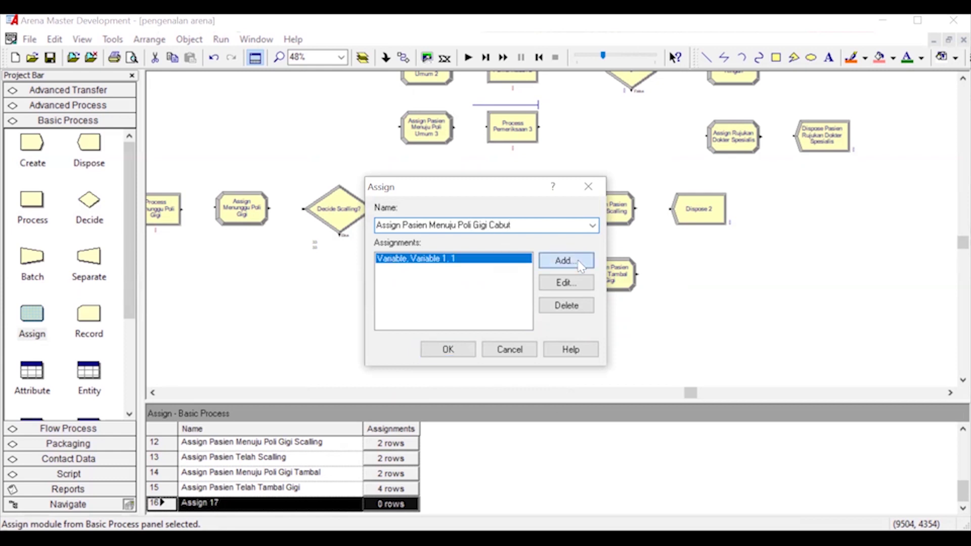
click(401, 262)
click(373, 321)
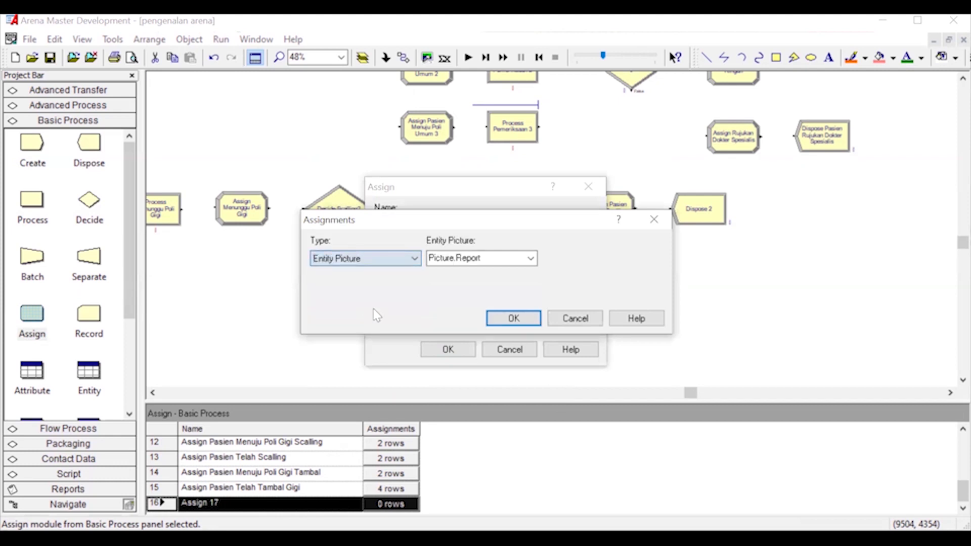
click(531, 259)
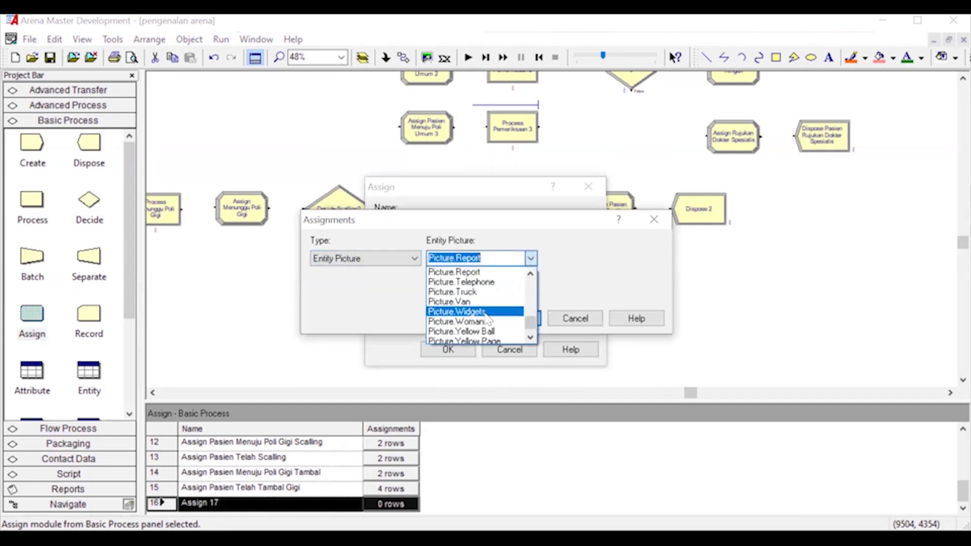
click(484, 313)
click(514, 320)
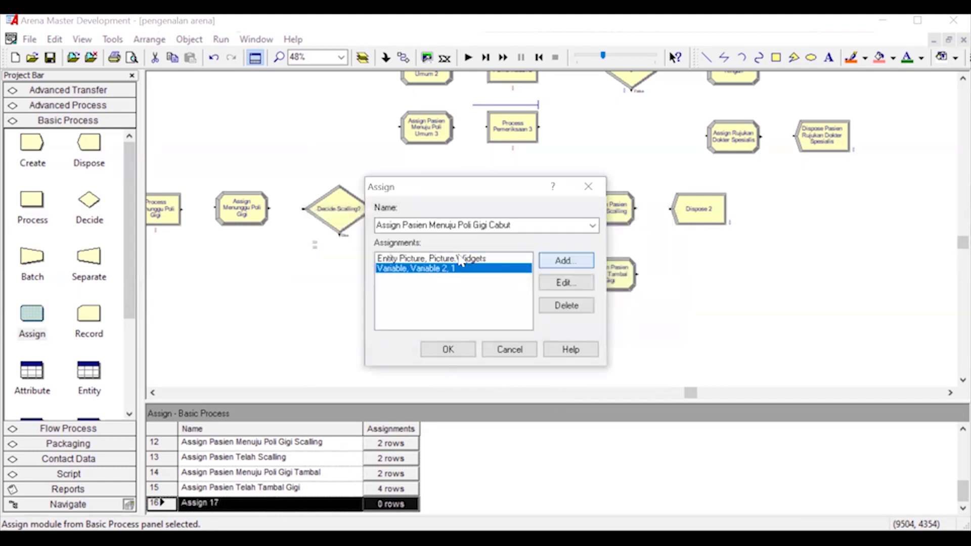
Add an Entity Type assignment of "Pasien Poli Gigi Cabut" and apply the Assign module's settings
click(566, 260)
click(413, 258)
click(364, 311)
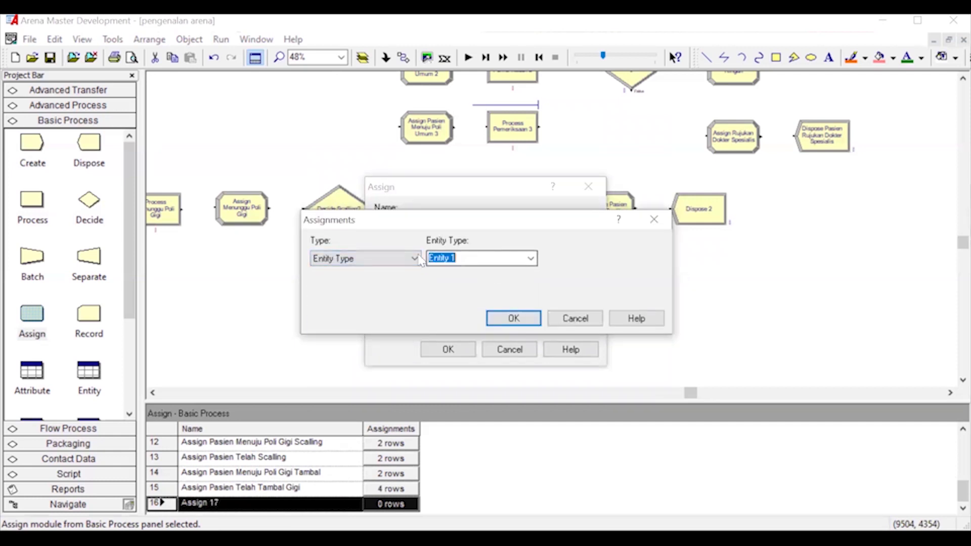
text(P)
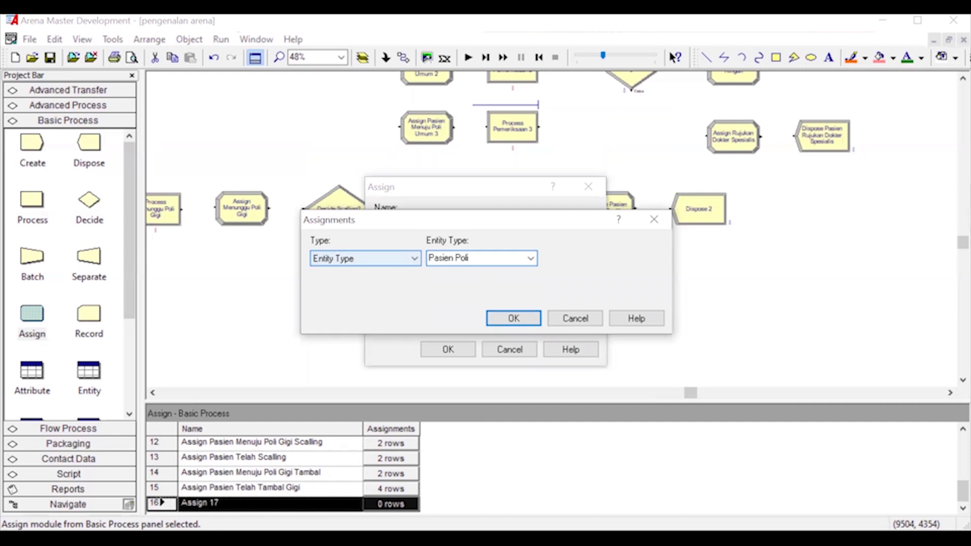
text(asien Menuju Poli Gigi Cab)
text(ut)
key(Return)
click(448, 350)
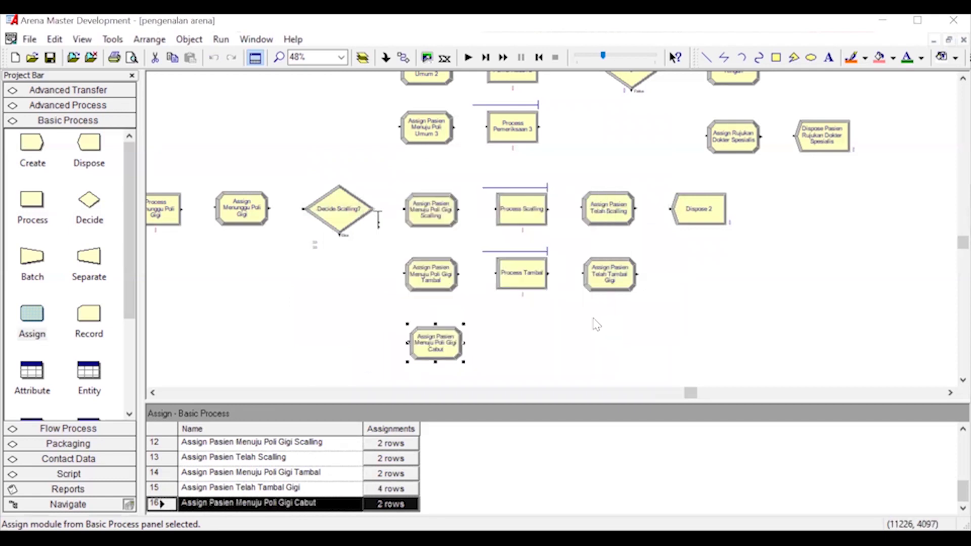
Place an Assign module after Assign Pasien Menuju Poli Gigi Cabut and give it a name for the Cabut path
scroll(591, 325, down, 3)
drag(32, 316, 494, 271)
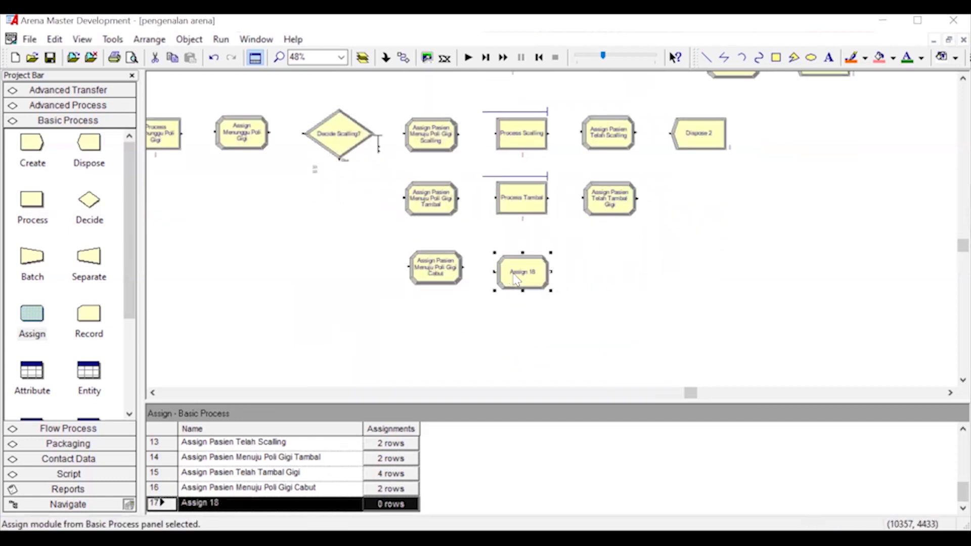
double_click(513, 273)
click(435, 226)
key(BackSpace)
key(BackSpace)
text(Cab)
Add an Entity Picture assignment using Picture.Telephone to the new Assign module on the Cabut path
click(565, 261)
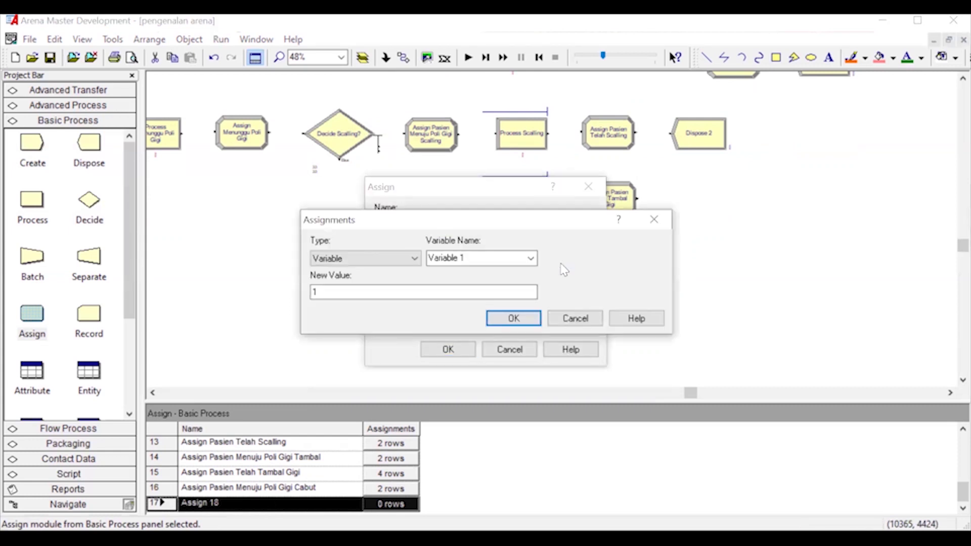
click(380, 259)
click(360, 322)
click(531, 259)
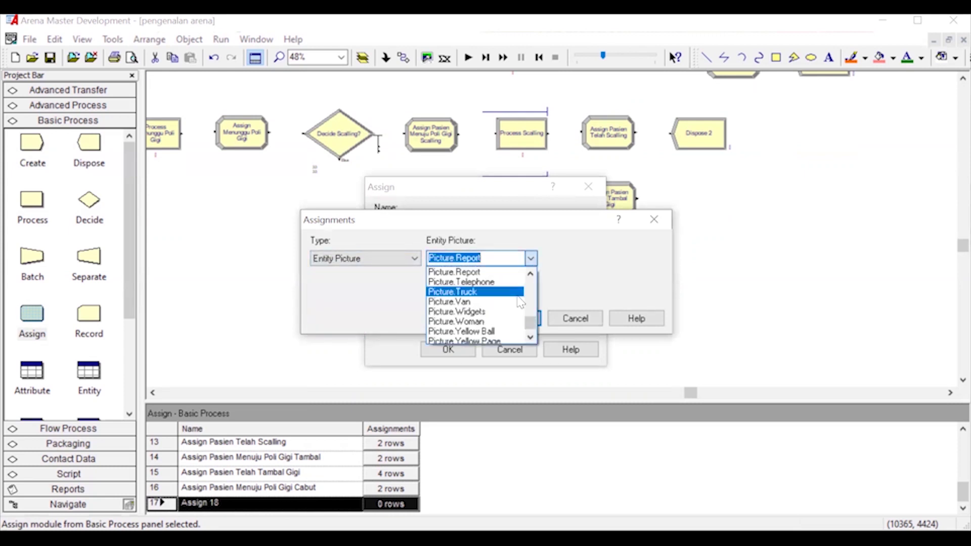
click(493, 282)
click(512, 319)
Add an Attribute assignment named "Pasien Poli Gigi Cabut" to the Assign Cabut module and apply the module's settings
double_click(399, 279)
click(402, 259)
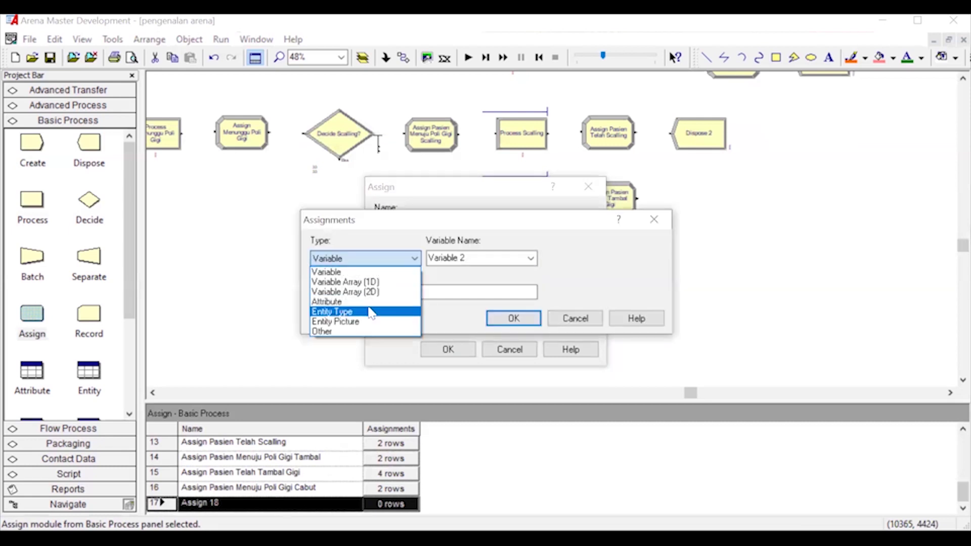
click(354, 302)
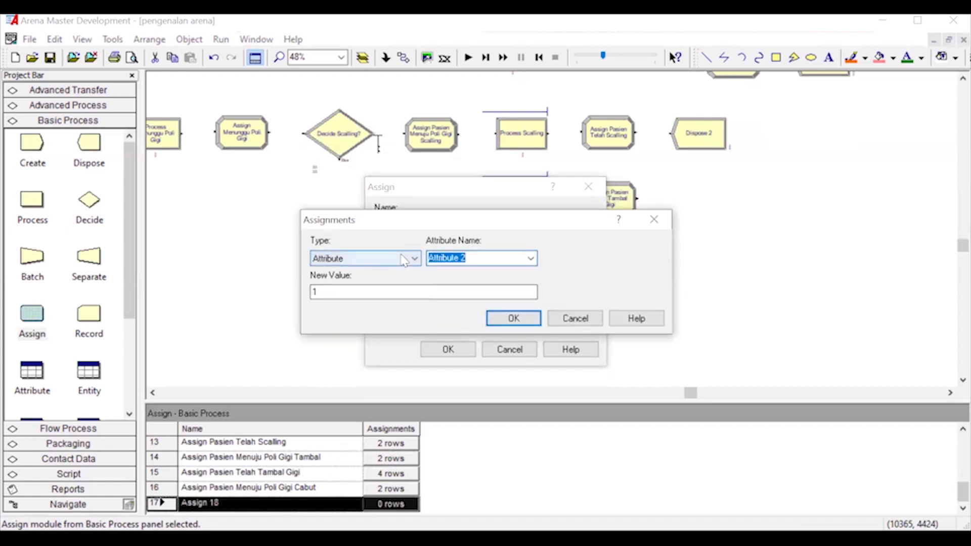
text(Pasien Poli Gigi Cabut)
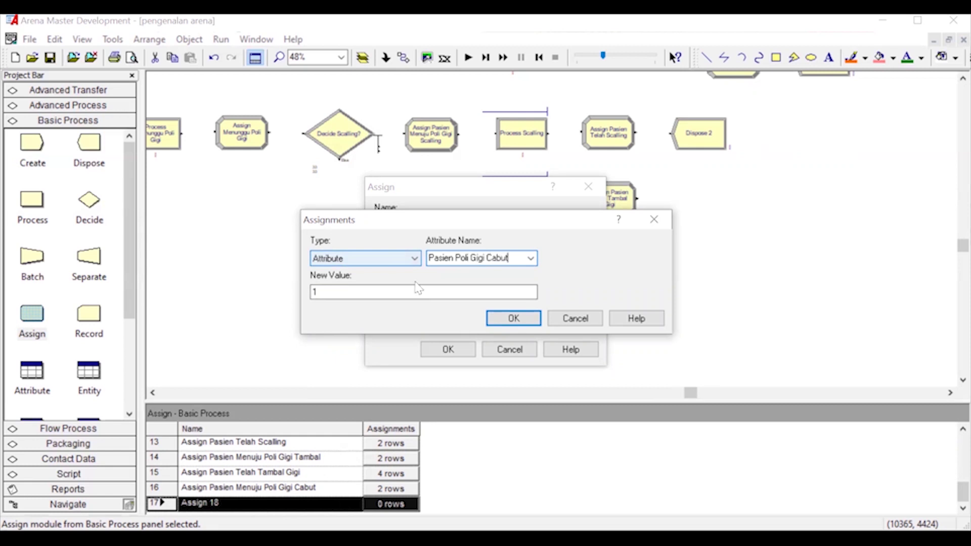
key(Return)
click(448, 350)
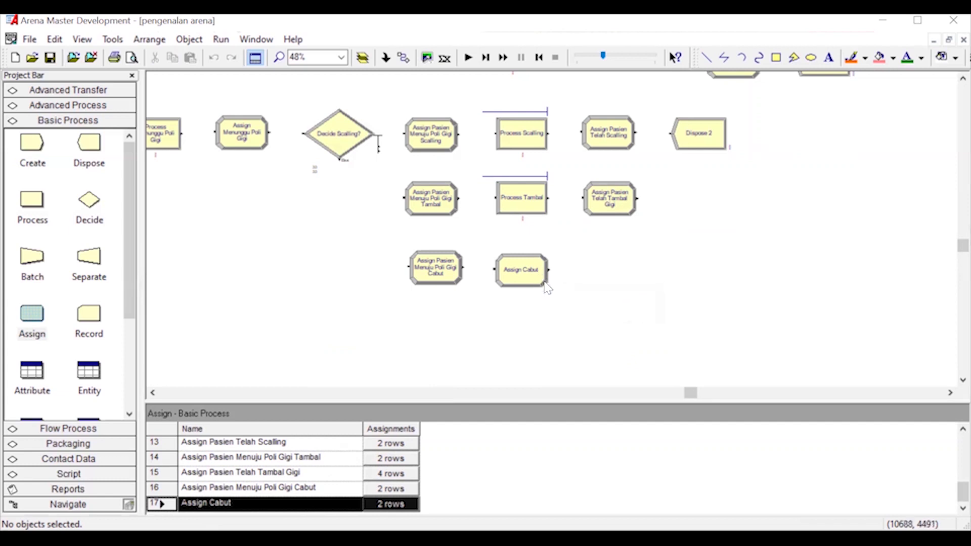
Replace the Assign Cabut module with a Process module named Process Cabut that uses the Seize Delay Release action
click(527, 277)
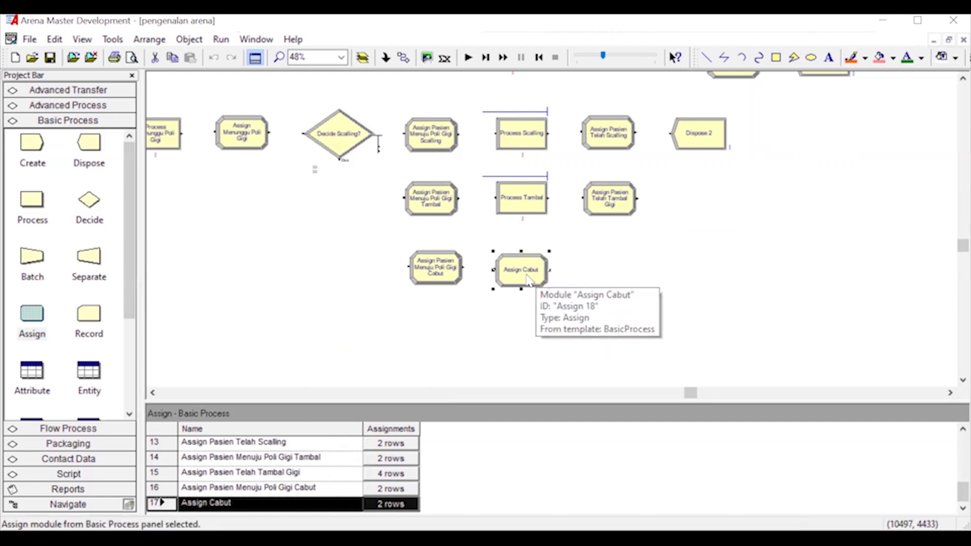
key(Delete)
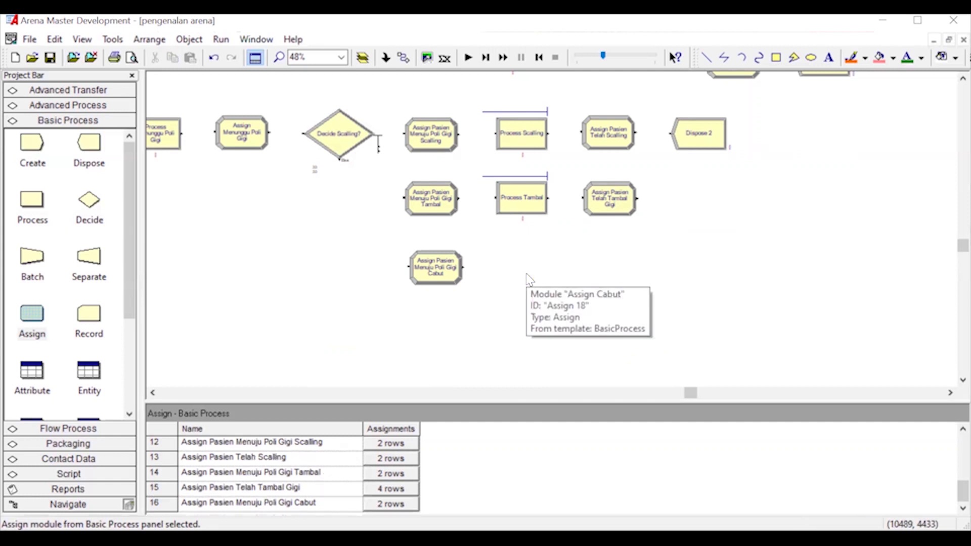
drag(40, 205, 500, 271)
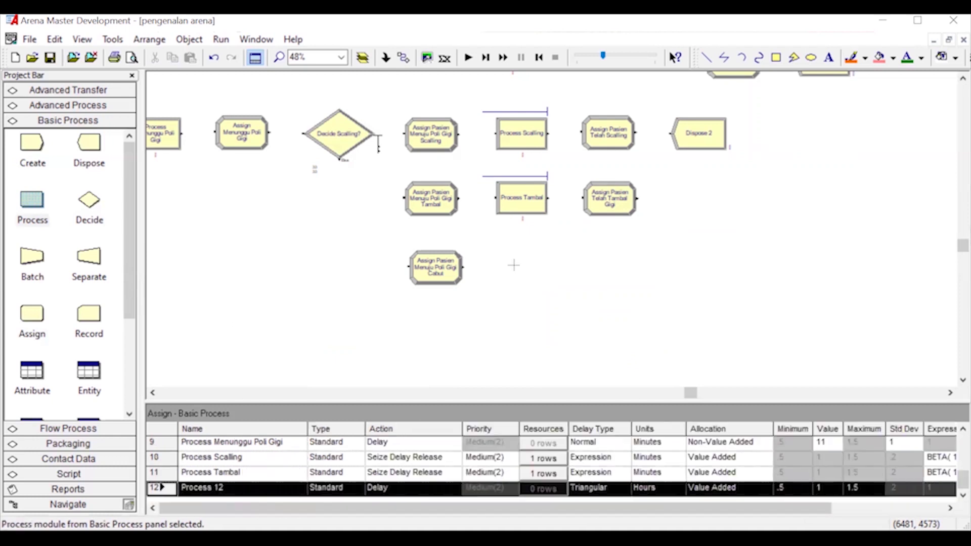
double_click(521, 266)
click(435, 157)
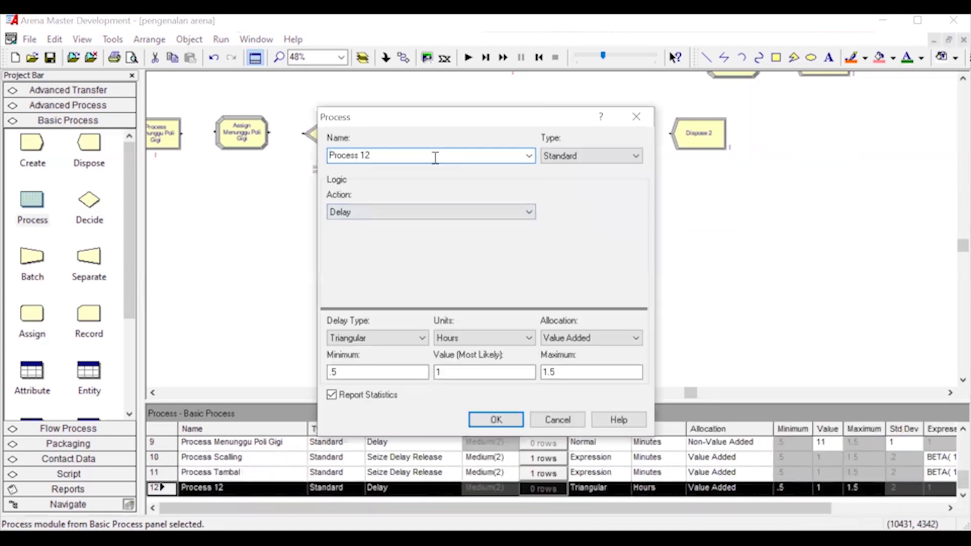
text(Cabut)
click(419, 212)
click(405, 247)
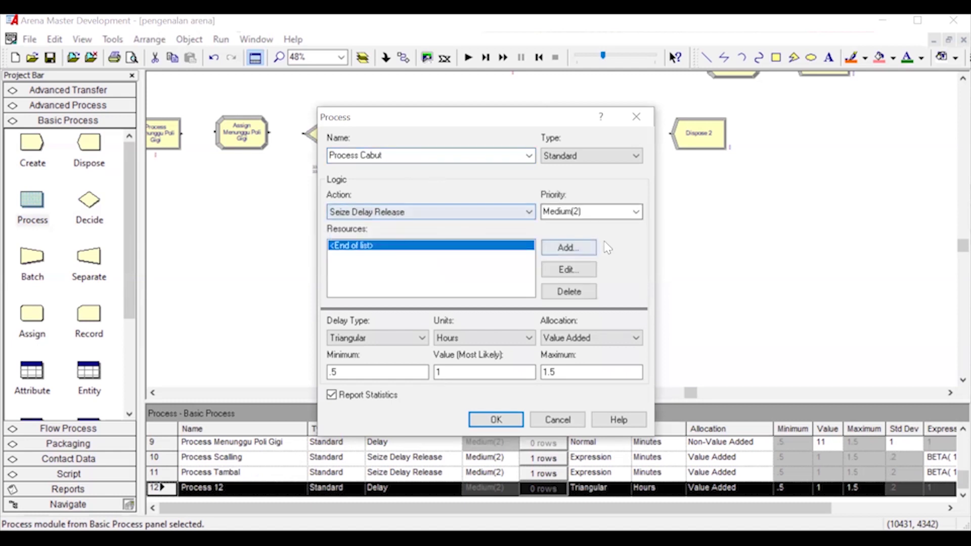
Add the resource Dokter Cabut to Process Cabut and set its delay type to Expression in Minutes
click(568, 247)
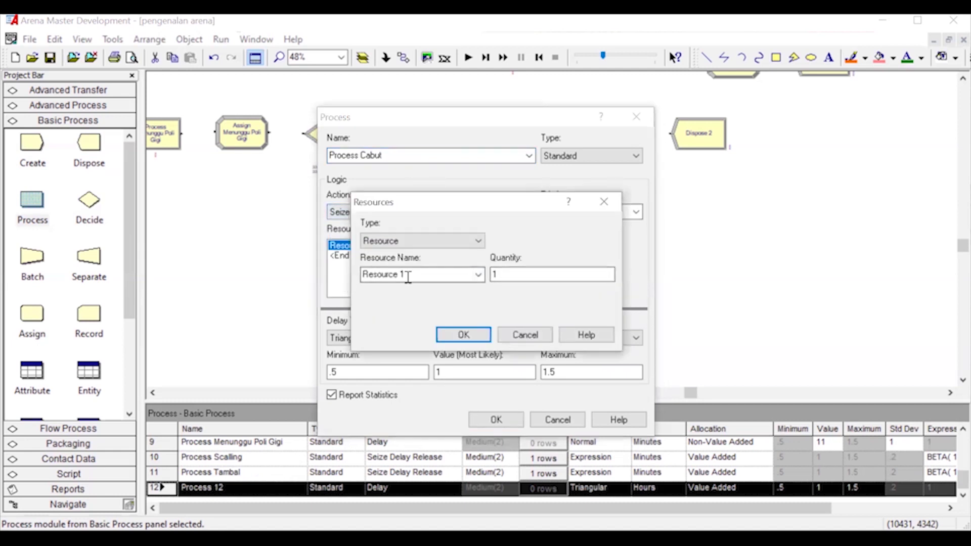
text(Dokter Cabut)
click(462, 336)
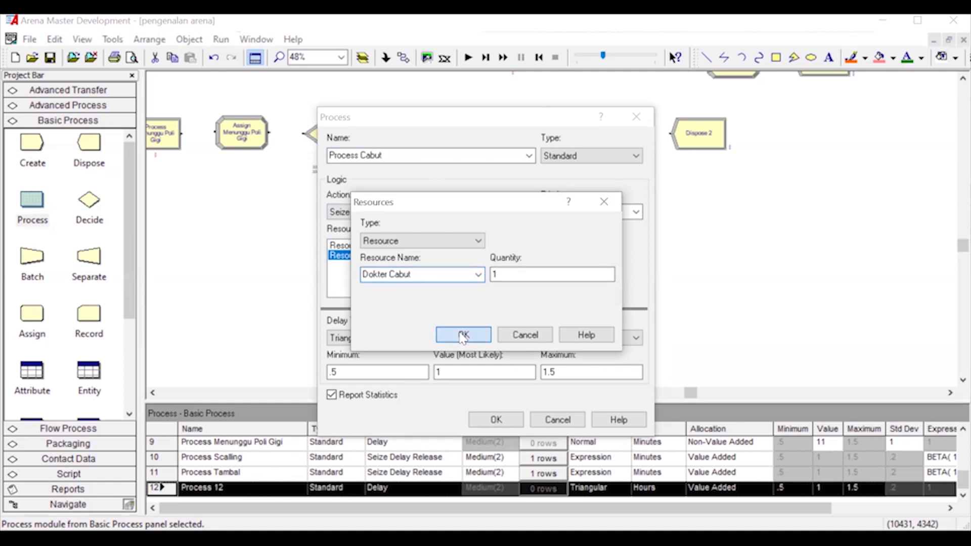
click(395, 345)
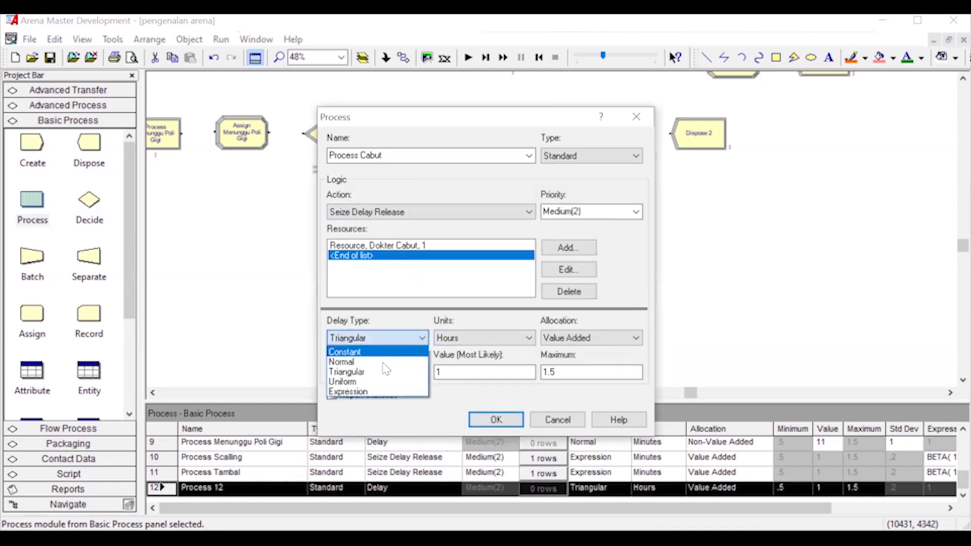
click(374, 395)
click(458, 342)
click(456, 360)
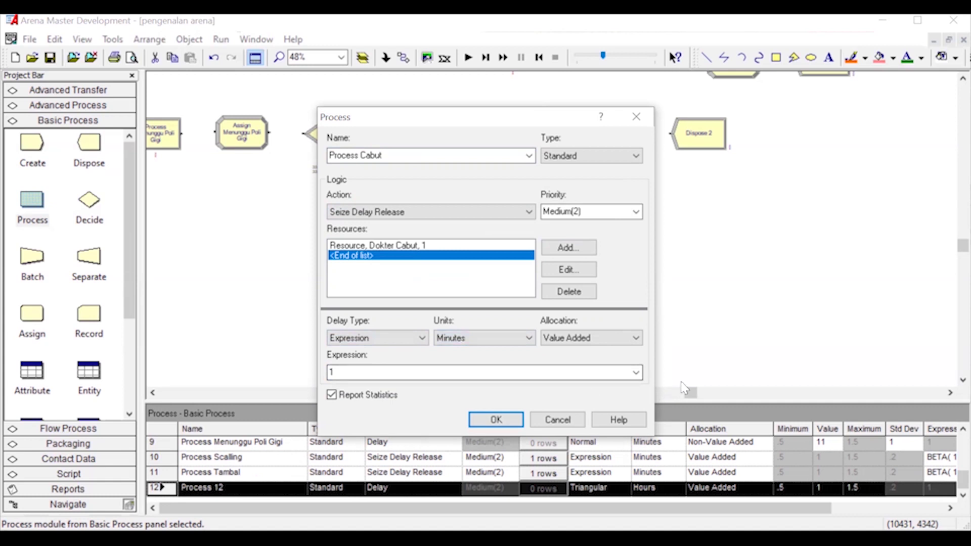
Set the delay expression of Process Cabut to BETA( 16 , 2 ) and apply the Process module's settings
click(636, 372)
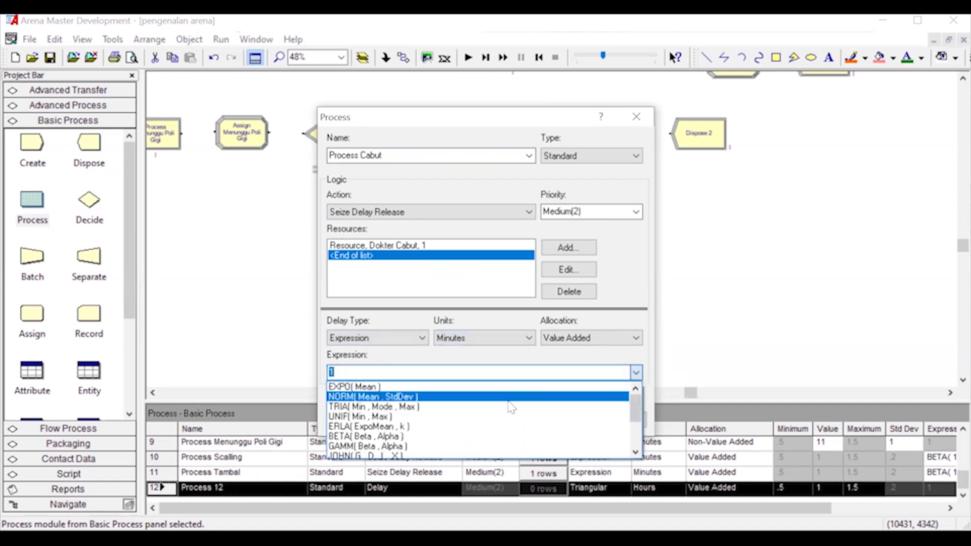
click(448, 437)
click(364, 373)
double_click(366, 373)
text(1)
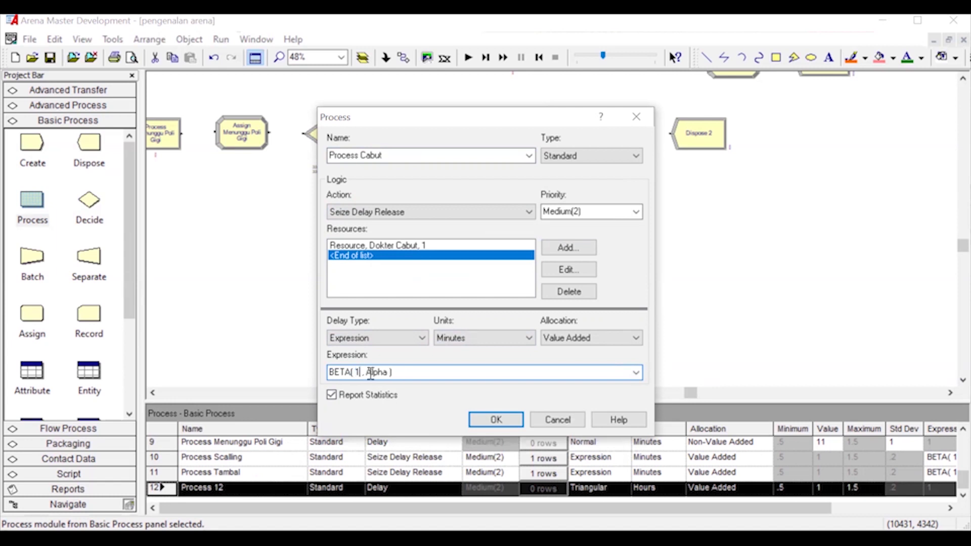
text(6)
double_click(382, 373)
text(2)
click(496, 420)
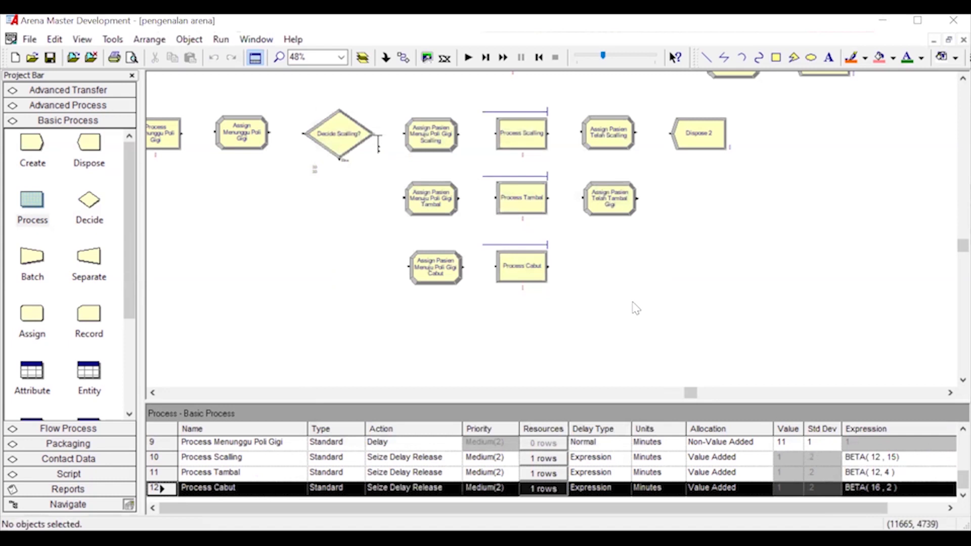
Place an Assign module after Process Cabut and name it "Assign Pasien Telah Cabut Gigi"
drag(32, 317, 585, 273)
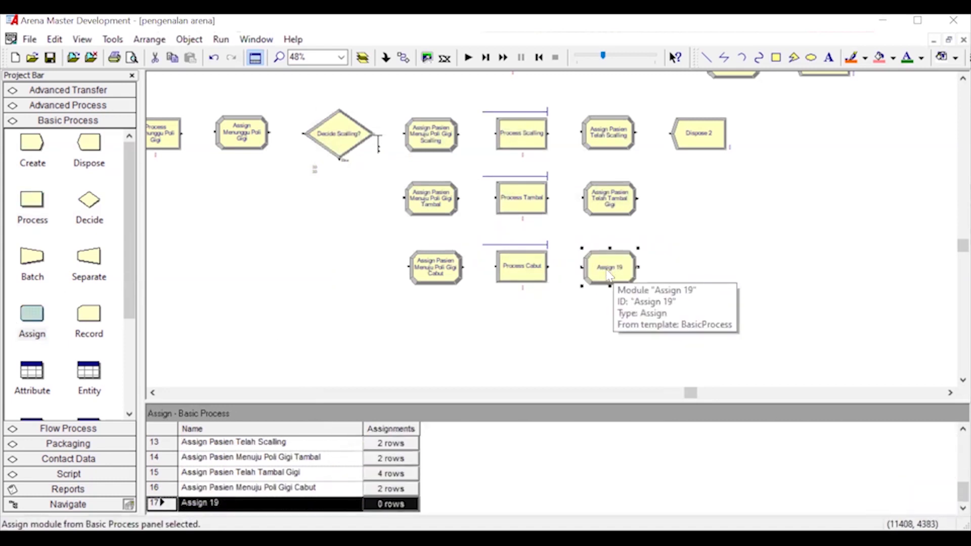
double_click(611, 267)
click(438, 223)
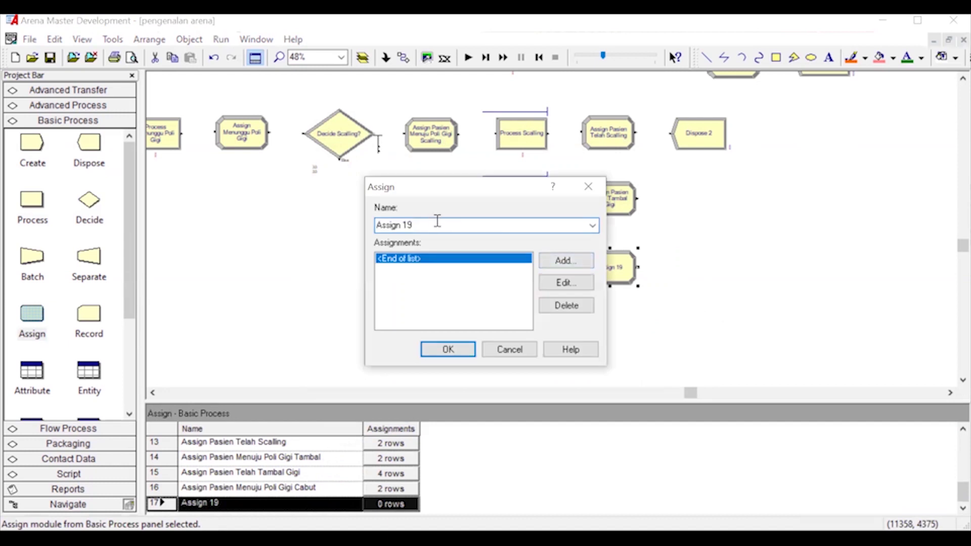
text(Pasien Telah Cabut Gigi)
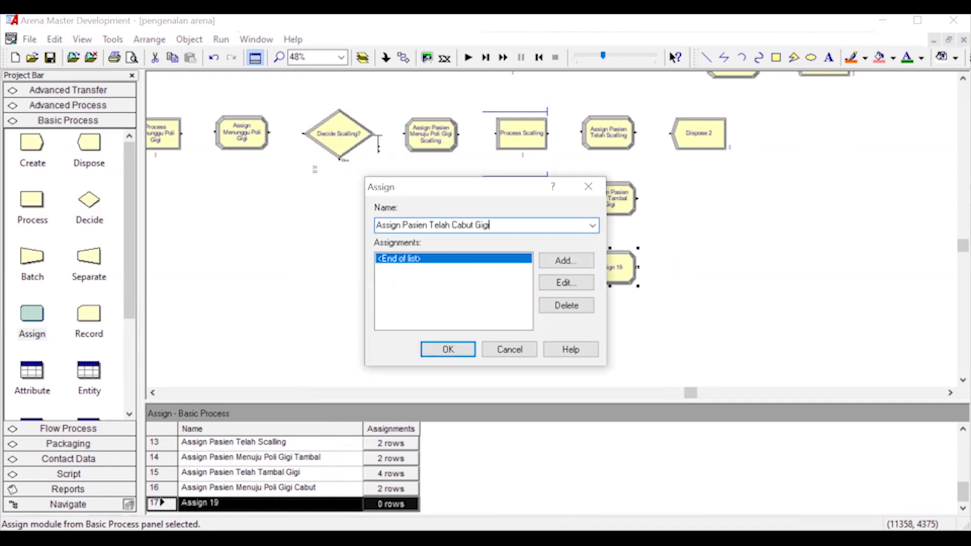
Add an Entity Picture assignment using Picture.Widgets to the Assign Pasien Telah Cabut Gigi module
click(563, 264)
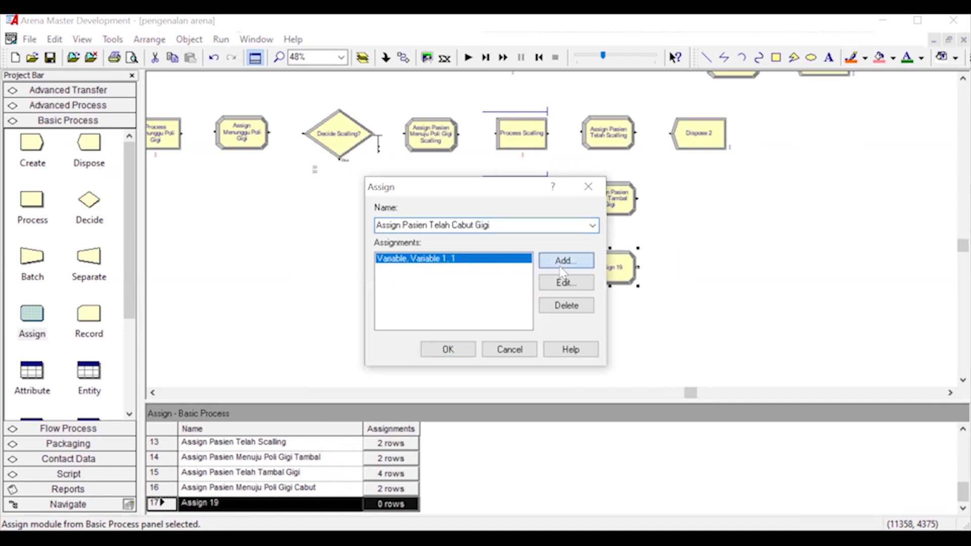
click(561, 266)
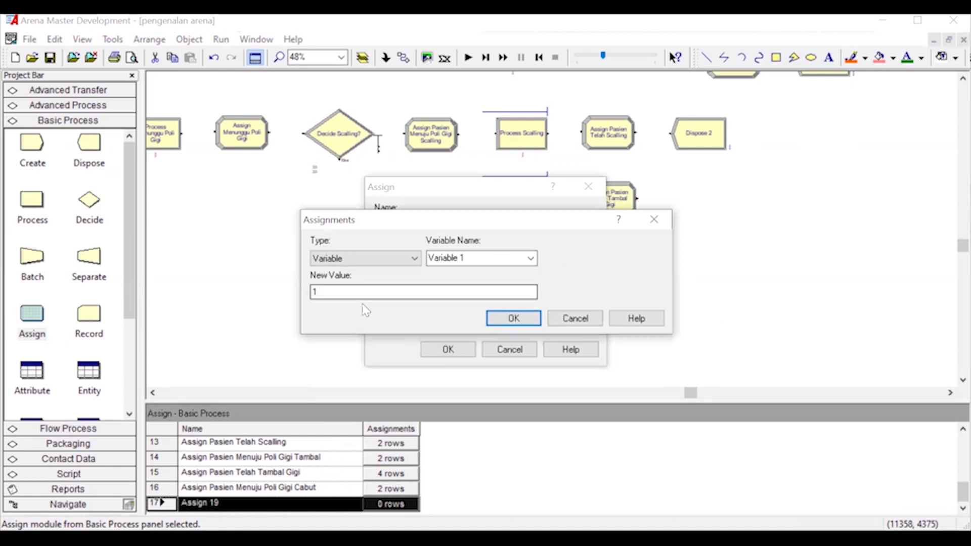
click(411, 259)
click(377, 322)
click(530, 259)
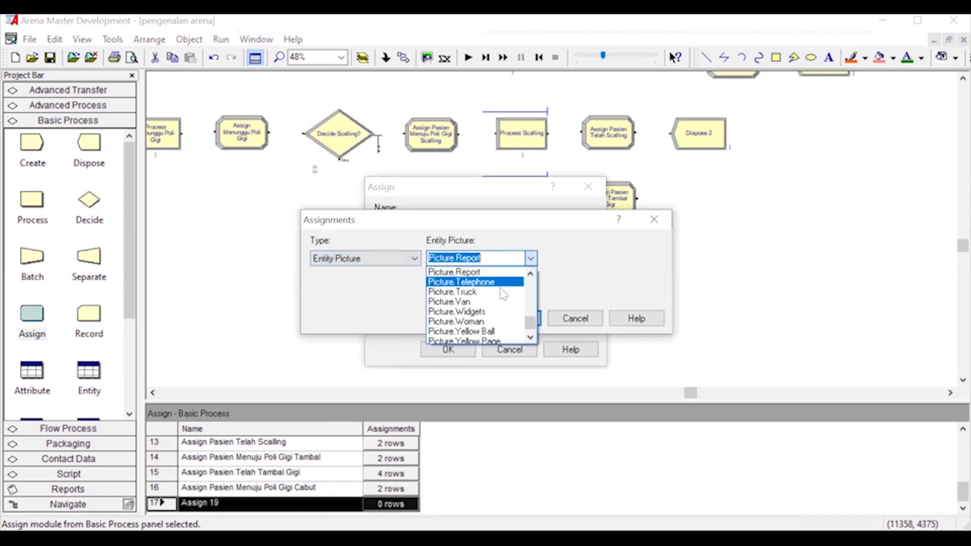
click(508, 312)
click(514, 318)
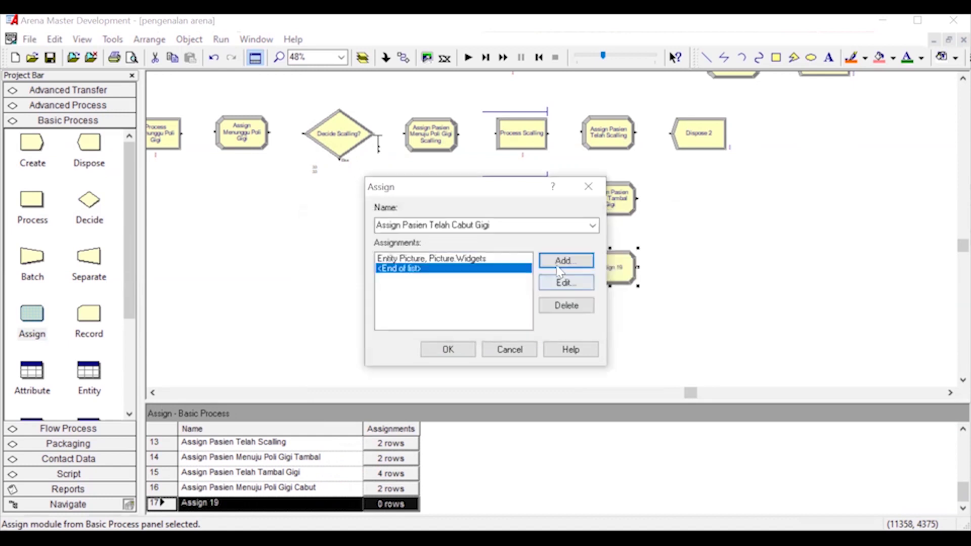
Add an Entity Type assignment of "Pasien Selesai Cabut Gigi" to the Assign Pasien Telah Cabut Gigi module
double_click(406, 276)
click(414, 259)
click(375, 311)
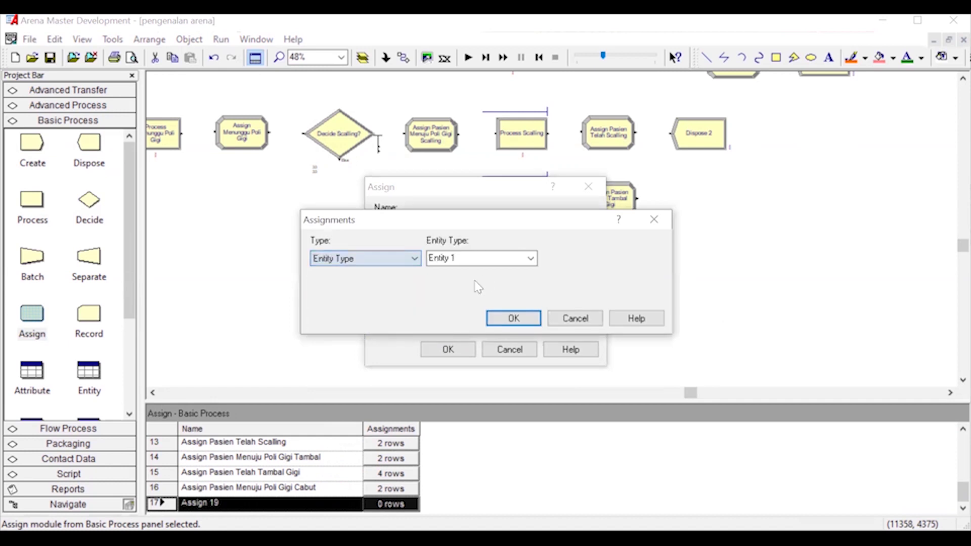
click(480, 258)
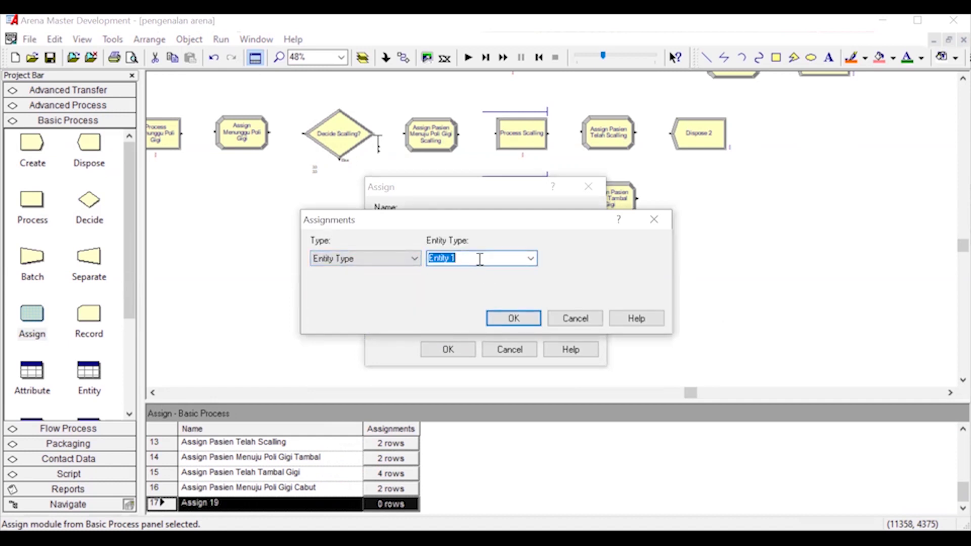
text(Pasien Selesai Cabut Gigi)
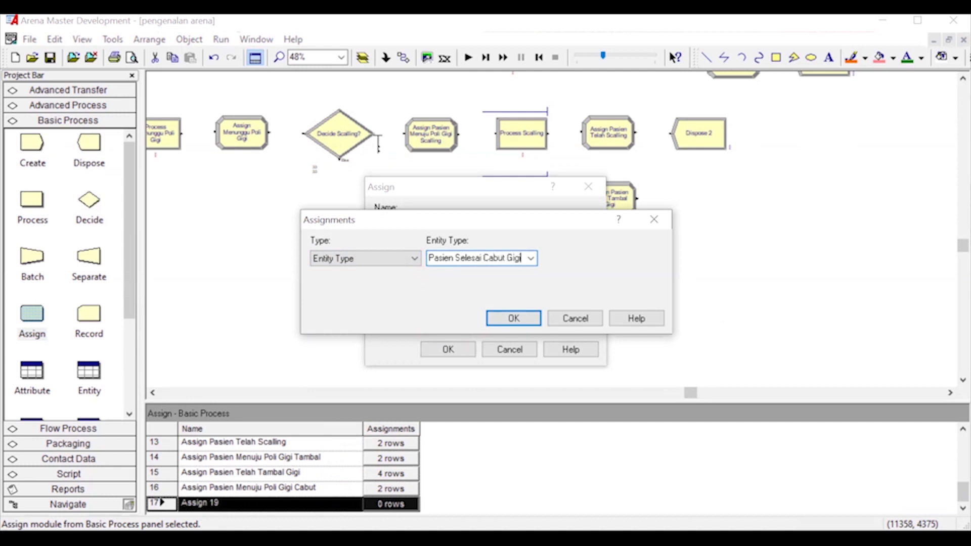
key(Return)
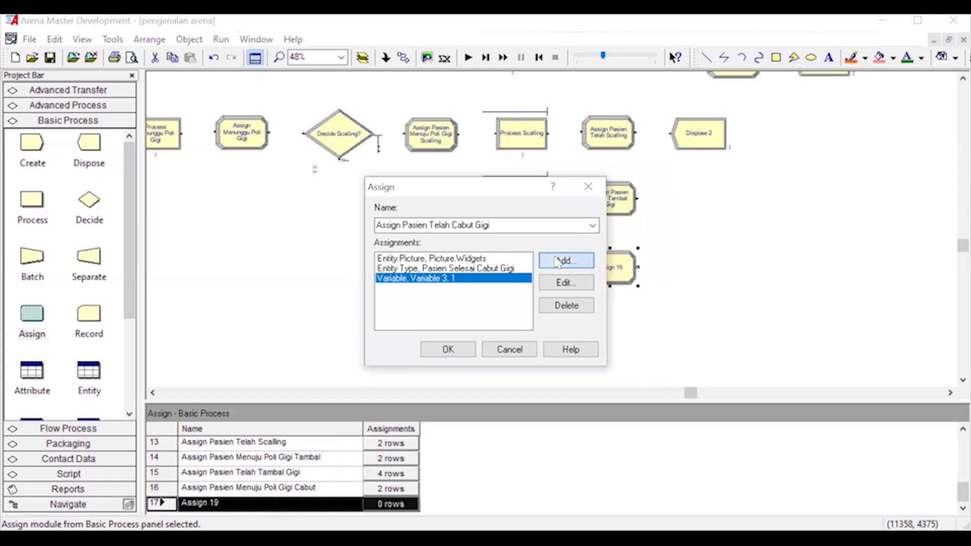
Add an Attribute assignment named "Pasien Gigi Ambil Obat" with the new value "Pasien Telah Cabut"
click(558, 261)
click(360, 258)
click(354, 301)
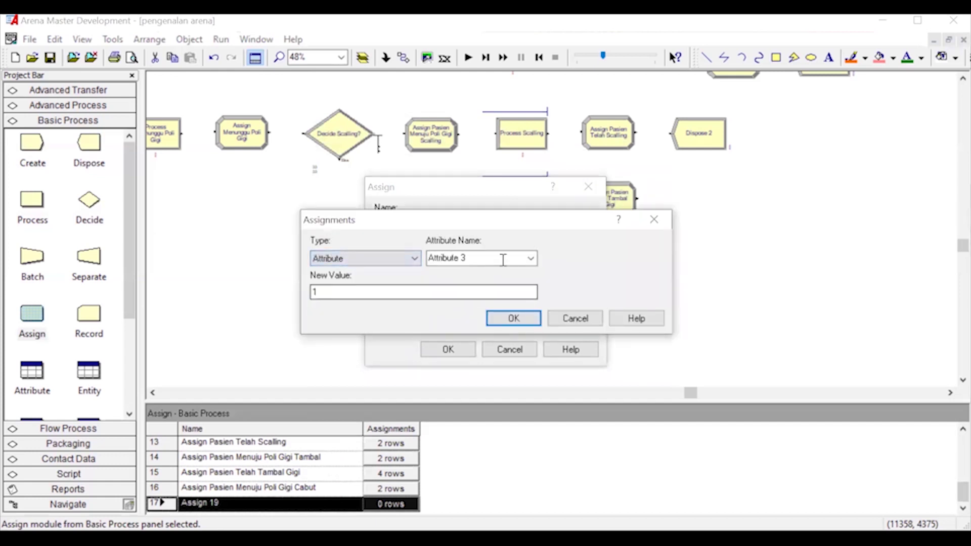
click(504, 258)
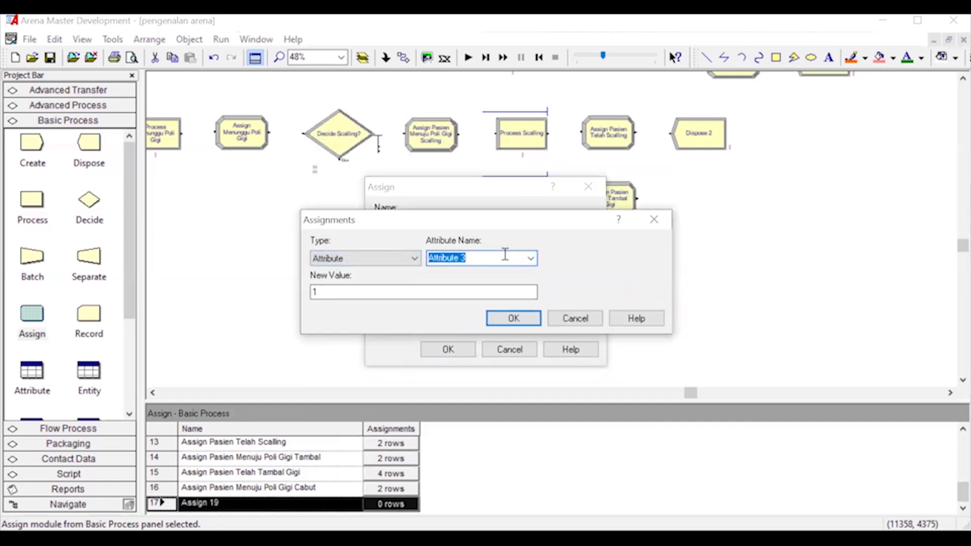
text(Pasien Gigi Ambil Obat)
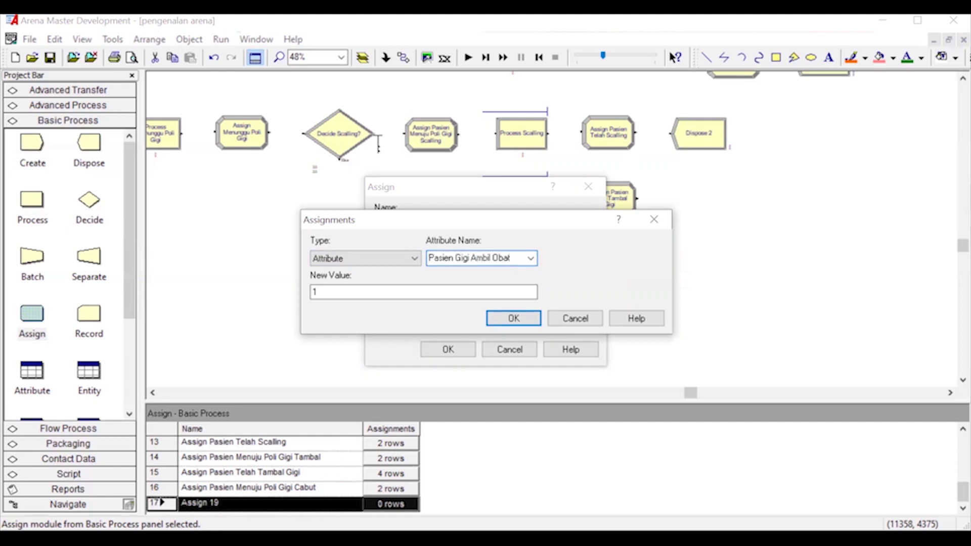
click(333, 293)
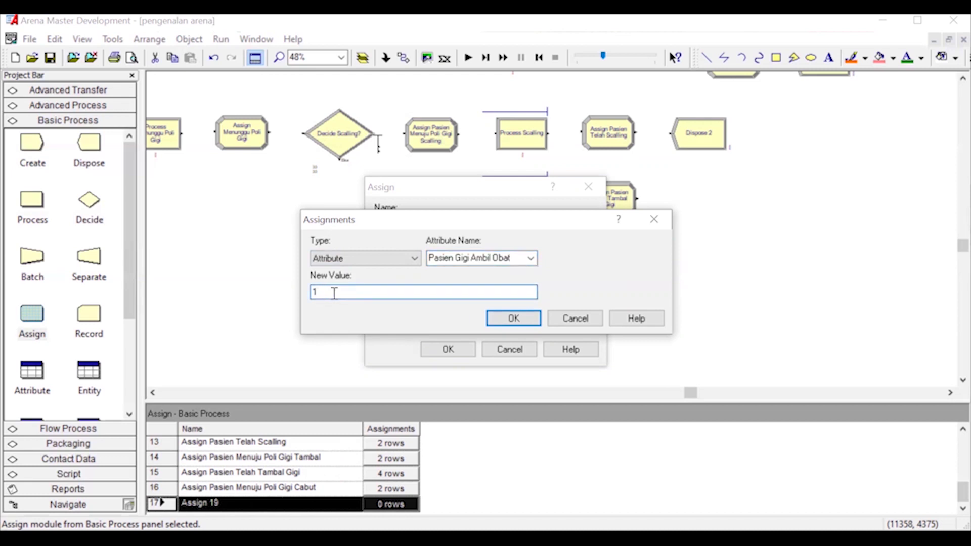
key(BackSpace)
text(Pasien Telah Cabut)
drag(390, 294, 271, 307)
key(ctrl+c)
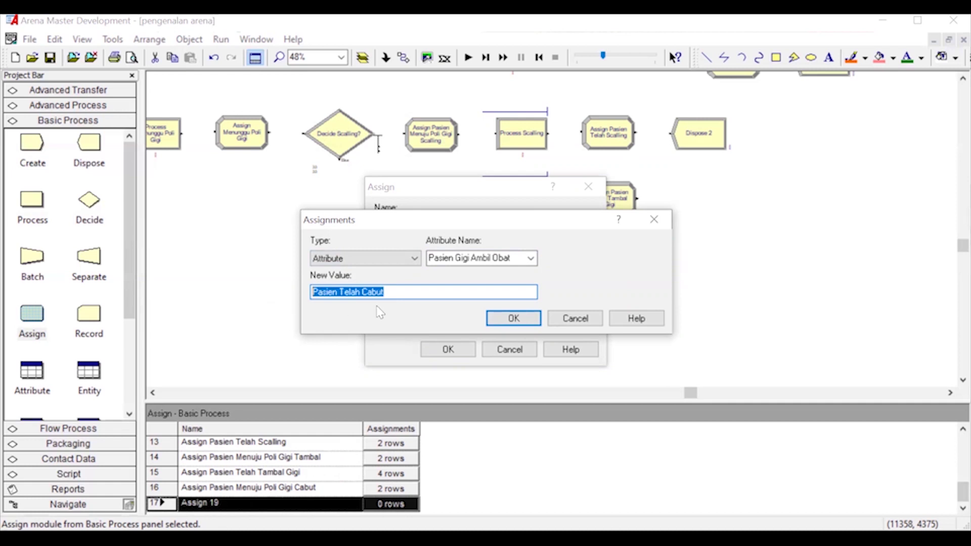
click(511, 318)
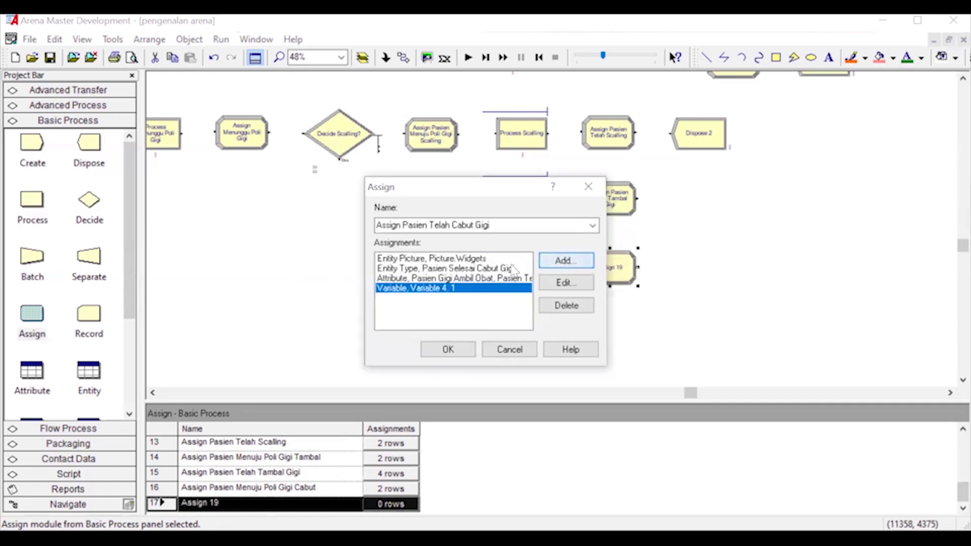
Add a Variable assignment named "Pasien Telah Cabut" with the new value "Pasien Telah Cabut+1" and apply the Assign module's settings
double_click(468, 288)
click(354, 262)
click(354, 264)
click(479, 257)
key(ctrl+v)
key(ctrl+z)
key(ctrl+v)
double_click(365, 292)
key(ctrl+v)
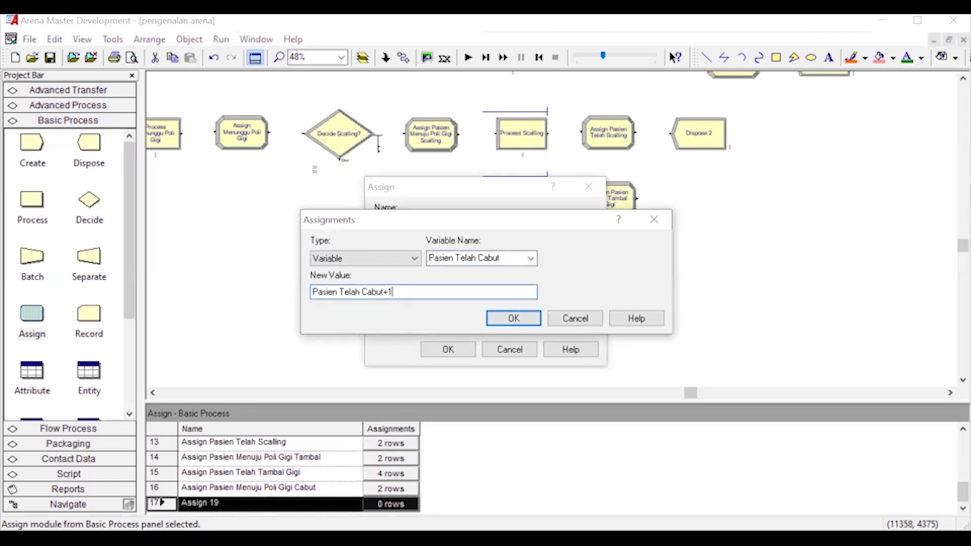
key(Return)
click(448, 351)
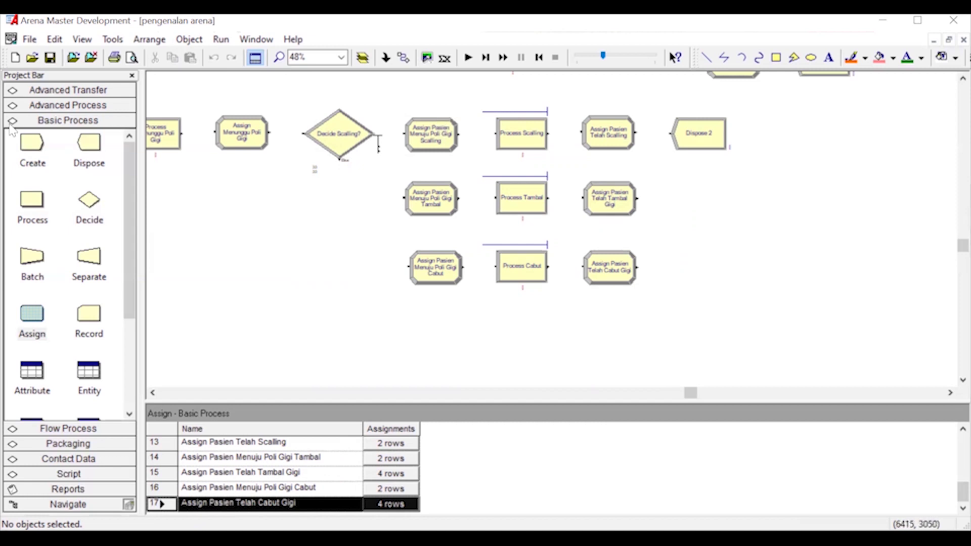
Add a Batch module beside the Tambal and Cabut paths and name it "Batch Pasien Gigi Ambil Obat"
drag(31, 264, 708, 228)
double_click(707, 225)
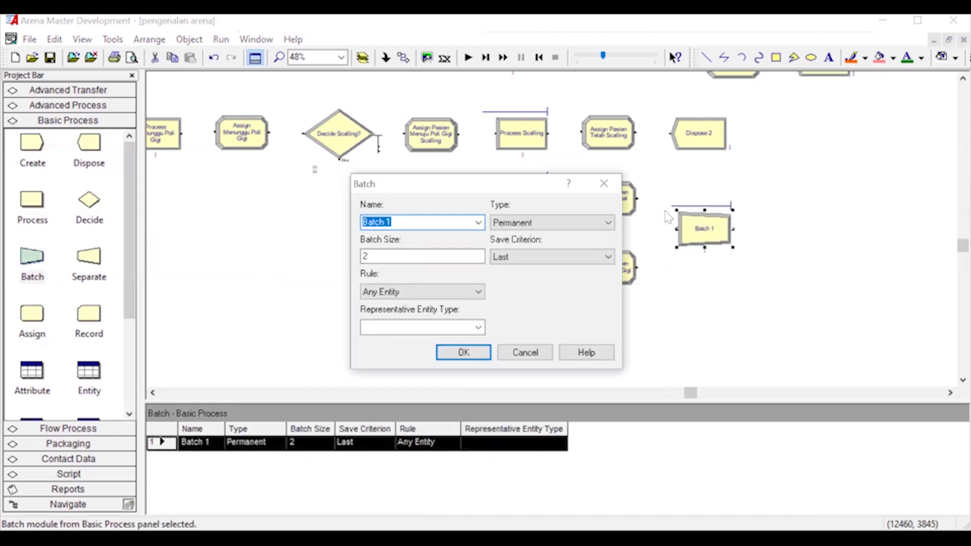
click(422, 221)
text(Ps)
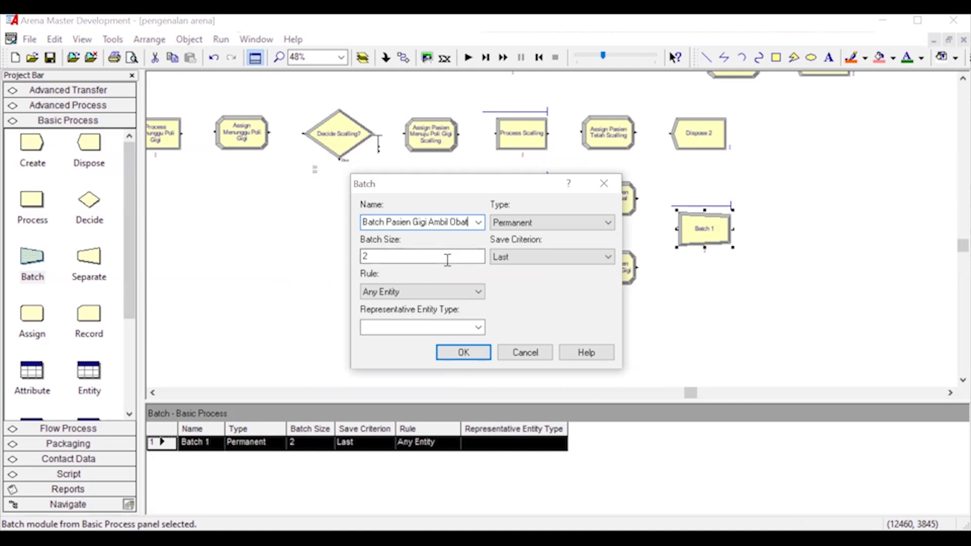
Set the dental batch's rule to By Attribute with the attribute name "Pasien Gigi Ambil Obat" and apply the Batch settings
click(477, 292)
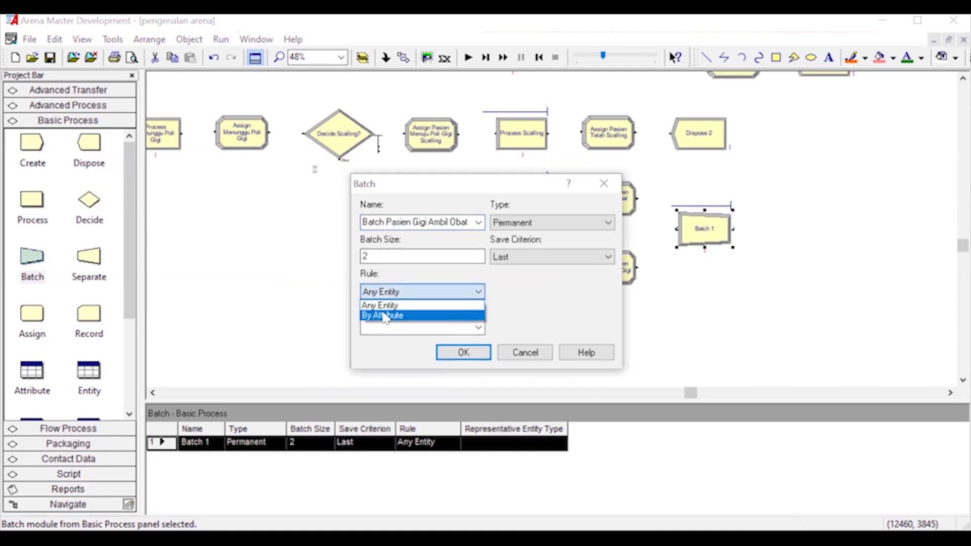
click(385, 315)
click(544, 292)
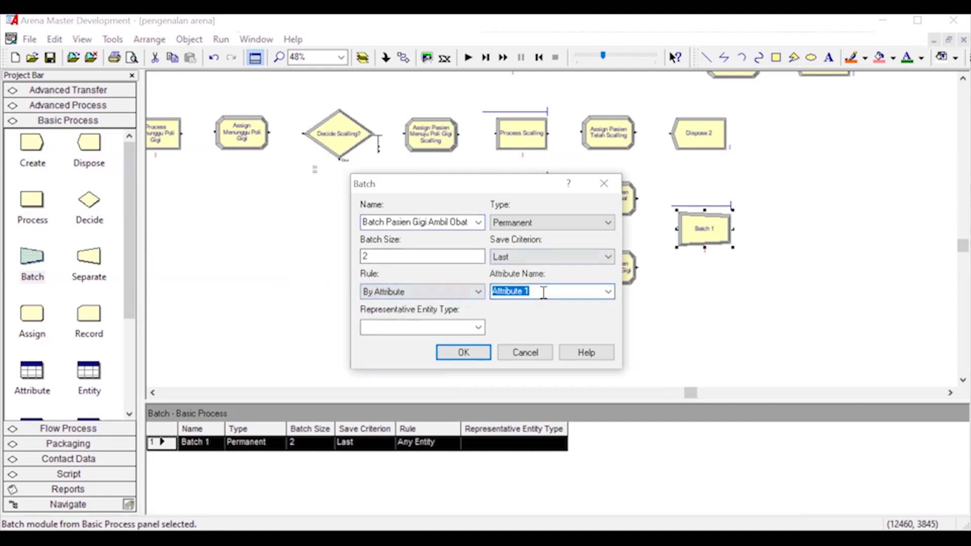
text(Pasien Gigi Ambil Obat)
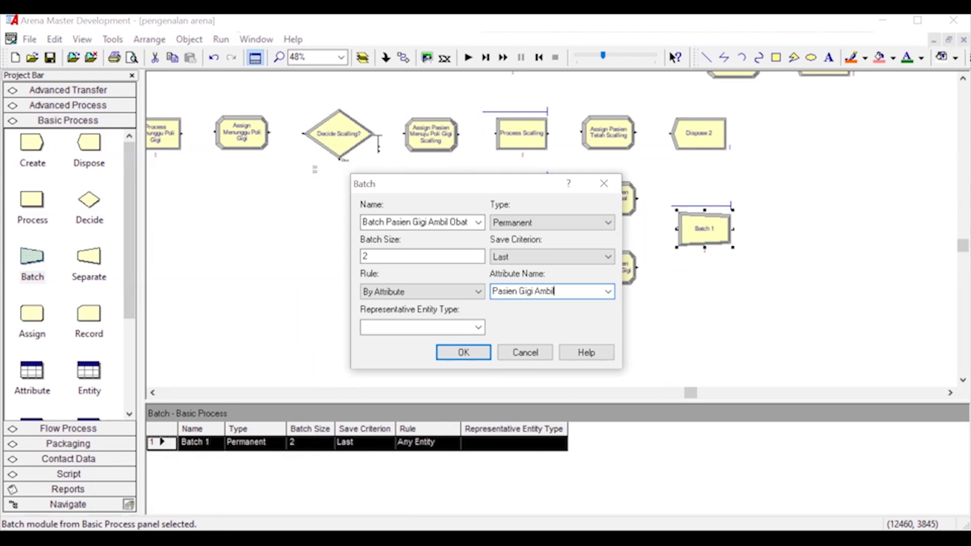
click(462, 353)
Add an Assign module after Batch Pasien Gigi Ambil Obat and name it "Assign Pasien Gigi Ambil Obat"
drag(691, 392, 718, 340)
drag(32, 316, 628, 236)
double_click(650, 231)
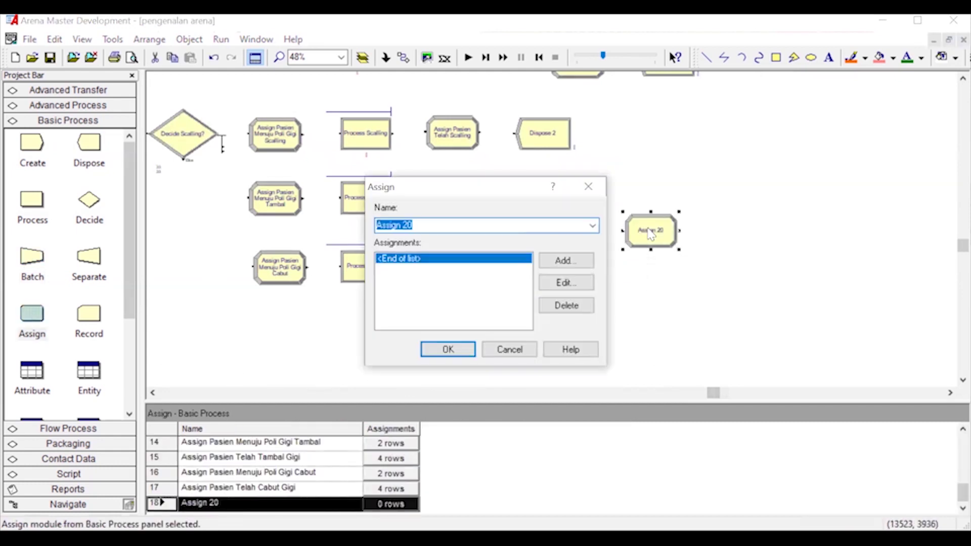
click(457, 223)
text(Pasien Gigi Ambil Obat)
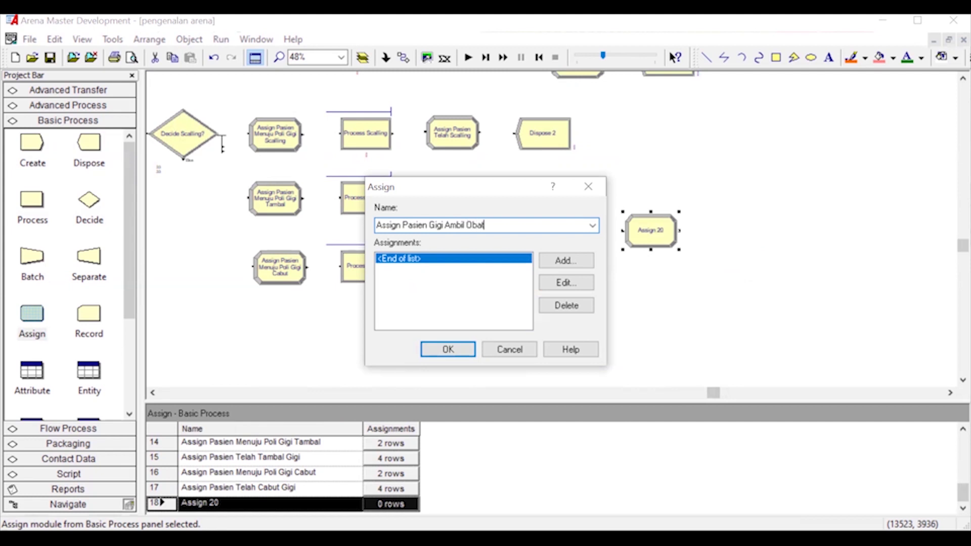
Add an Entity Picture assignment using Picture.Envelope to the Assign Pasien Gigi Ambil Obat module
click(550, 263)
click(551, 263)
click(407, 259)
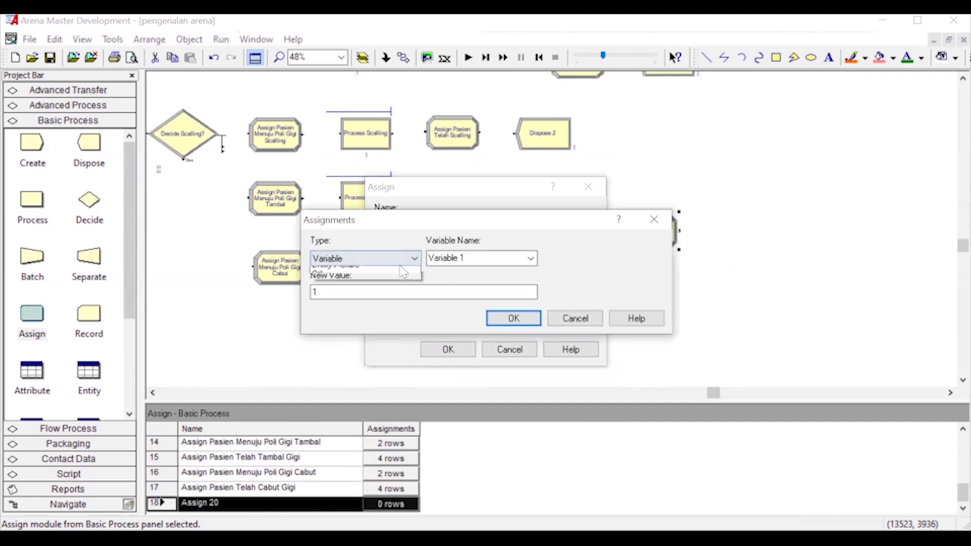
click(369, 320)
click(527, 262)
scroll(478, 298, up, 3)
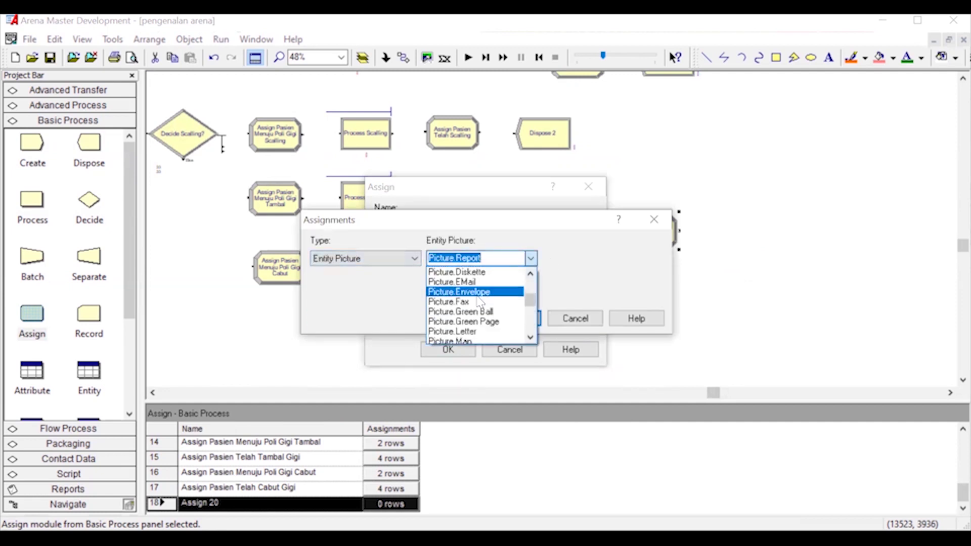
click(476, 293)
click(512, 323)
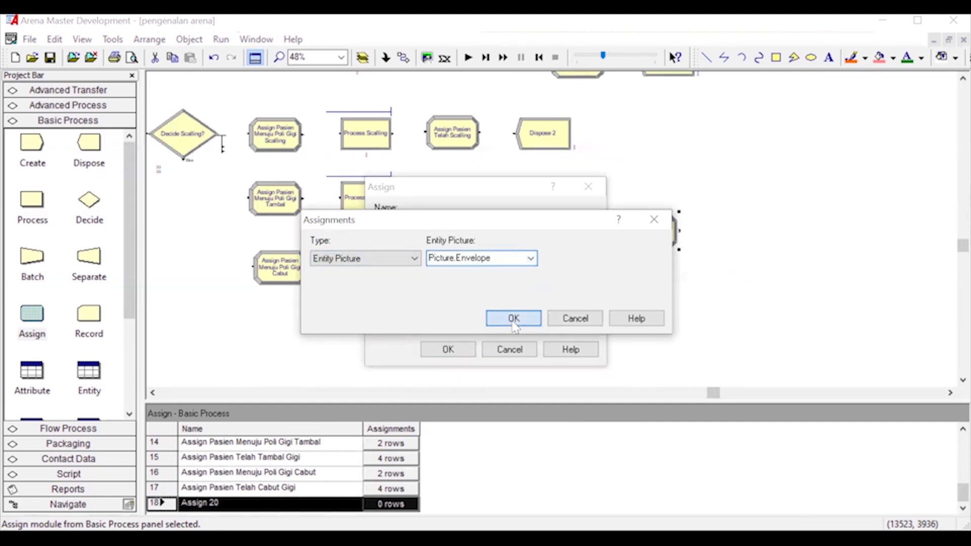
Add an Entity Type assignment of "Pasie Gigi Ambil Obat ke Apotek" to the Assign Pasien Gigi Ambil Obat module
click(569, 259)
click(408, 262)
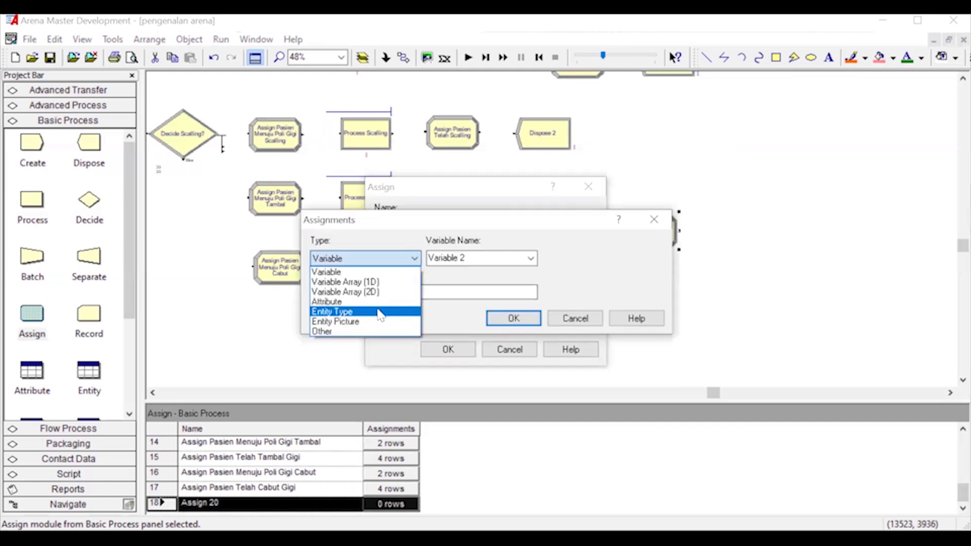
click(380, 312)
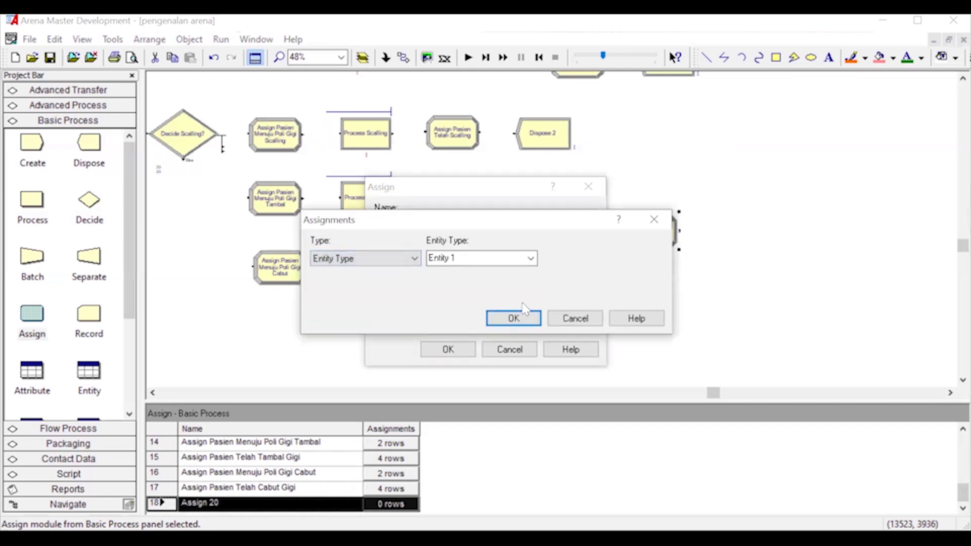
double_click(507, 259)
text(Pasie Gigi Amb)
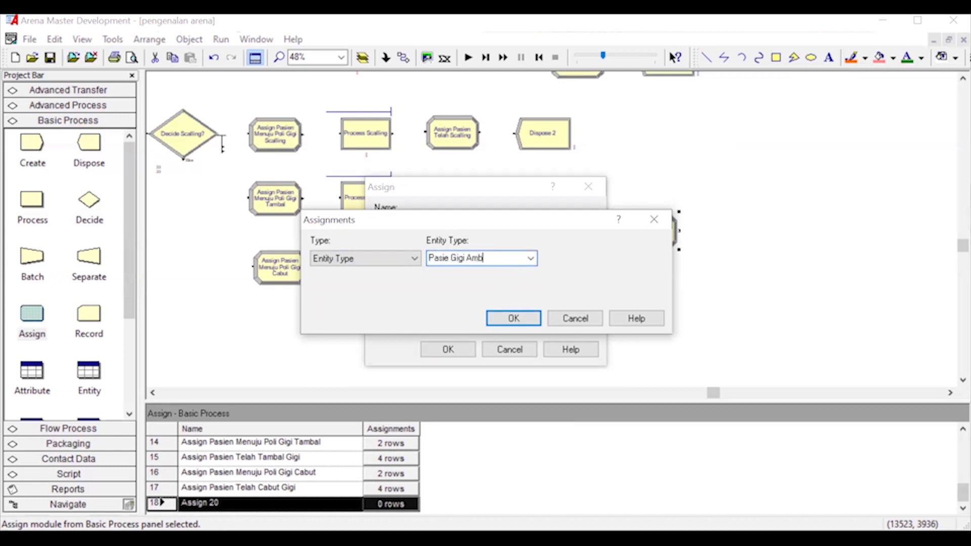
text(il Obat ke Apotek)
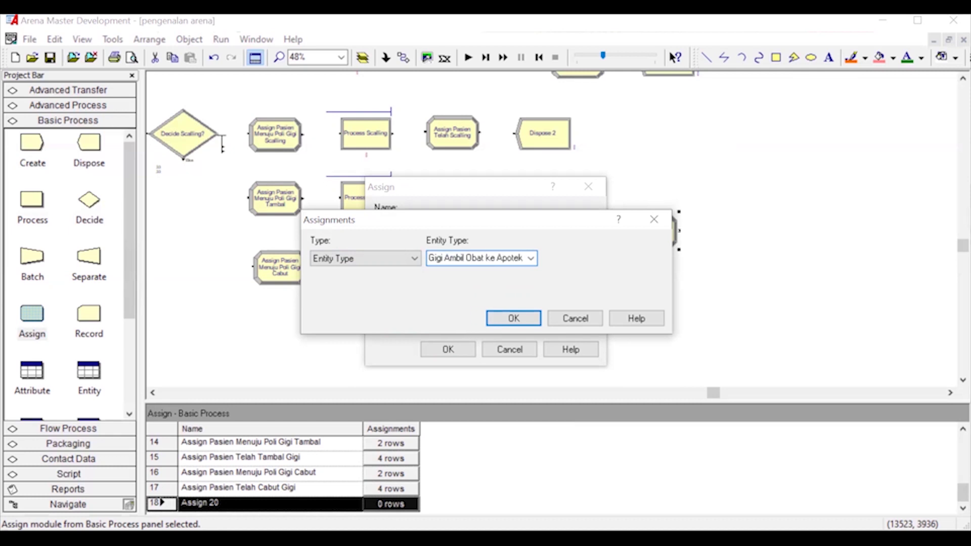
key(Return)
Add an Attribute assignment named "Pasien Akan ke Apotek" with the new value "Pasien Gigi Menuju Apotek"
click(565, 260)
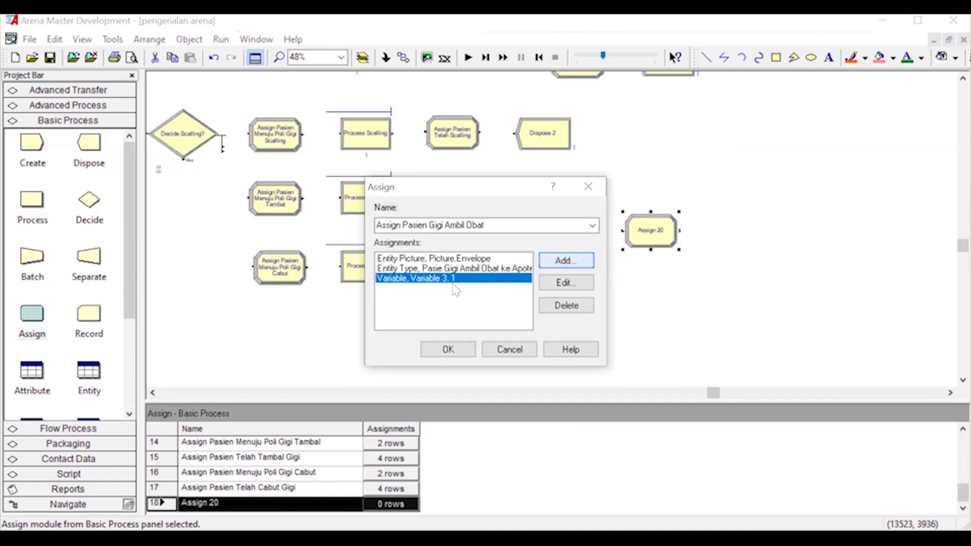
click(366, 301)
click(473, 258)
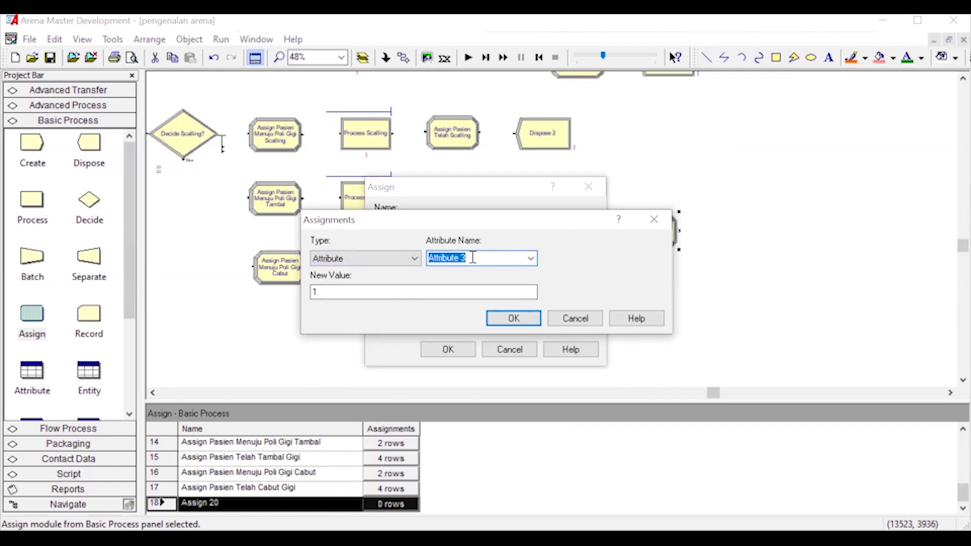
text(Pasien Akan ke Apotek)
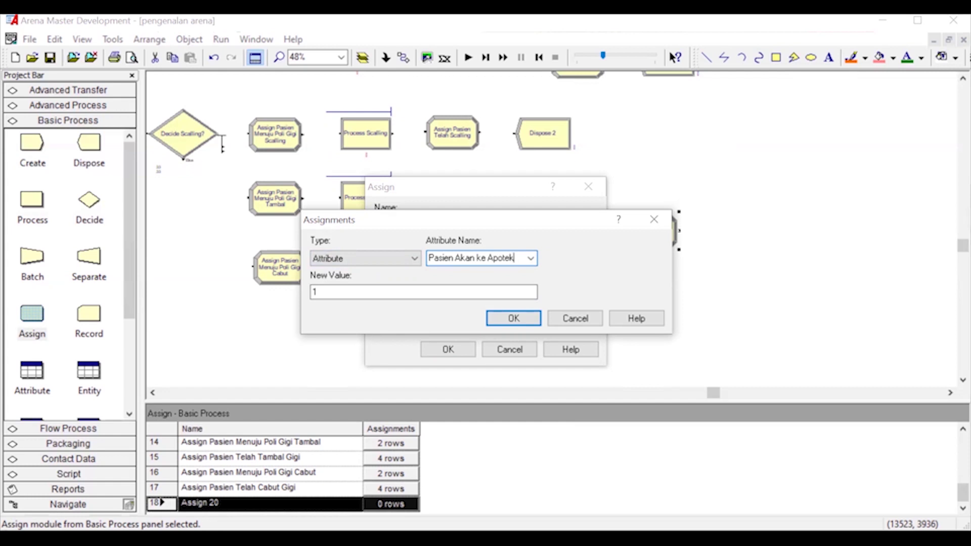
drag(373, 294, 296, 273)
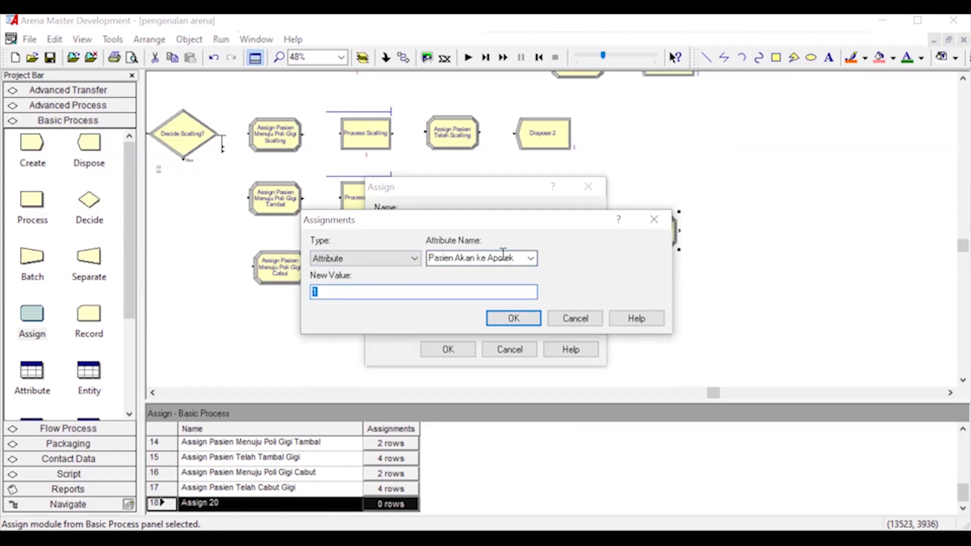
text(Pasien Gigi Menuju Apotek)
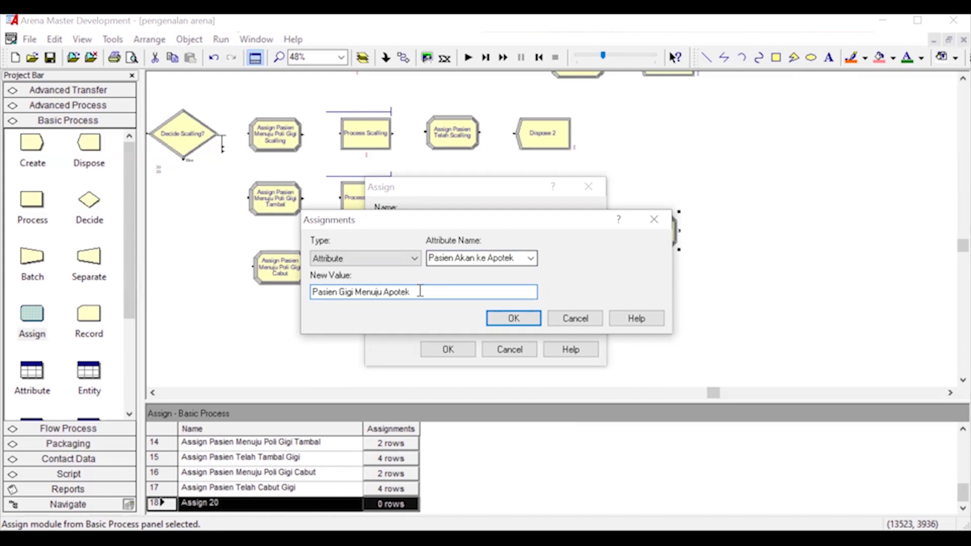
drag(420, 292, 275, 286)
key(ctrl+c)
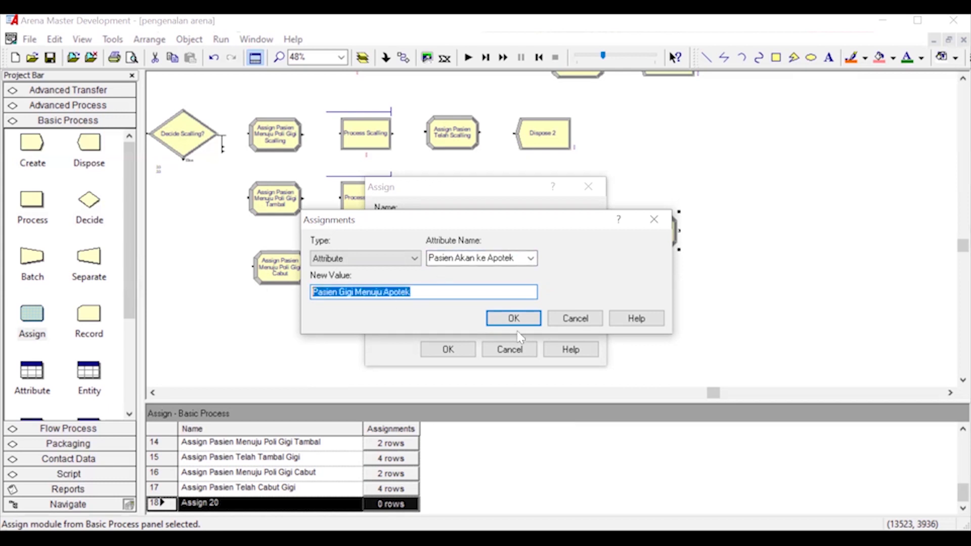
click(512, 319)
Add a Variable assignment named "Pasien Gigi Menuju Apotek" with a new value incrementing that same variable, and apply the Assign module's settings
click(560, 262)
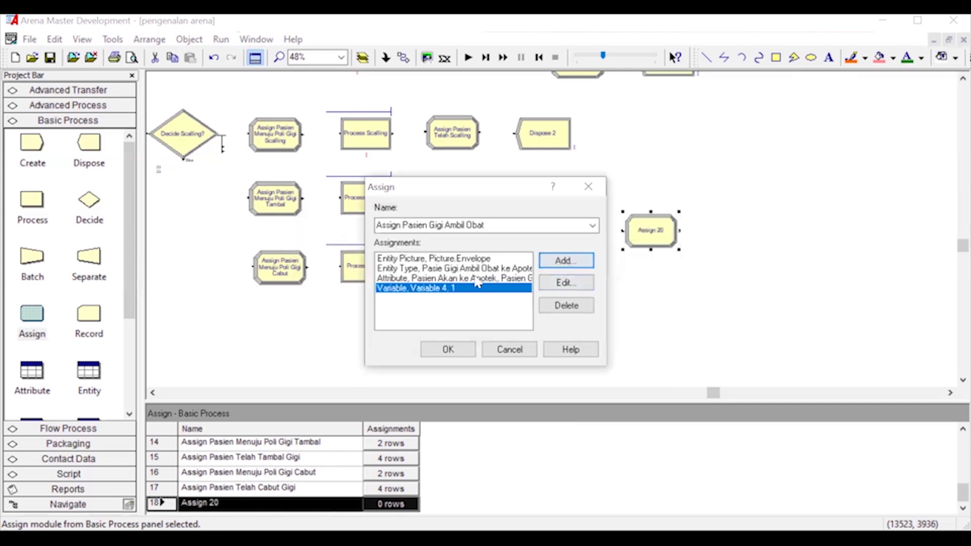
click(363, 259)
click(360, 273)
double_click(470, 259)
text(Pasien Gigi Menuju Apotel)
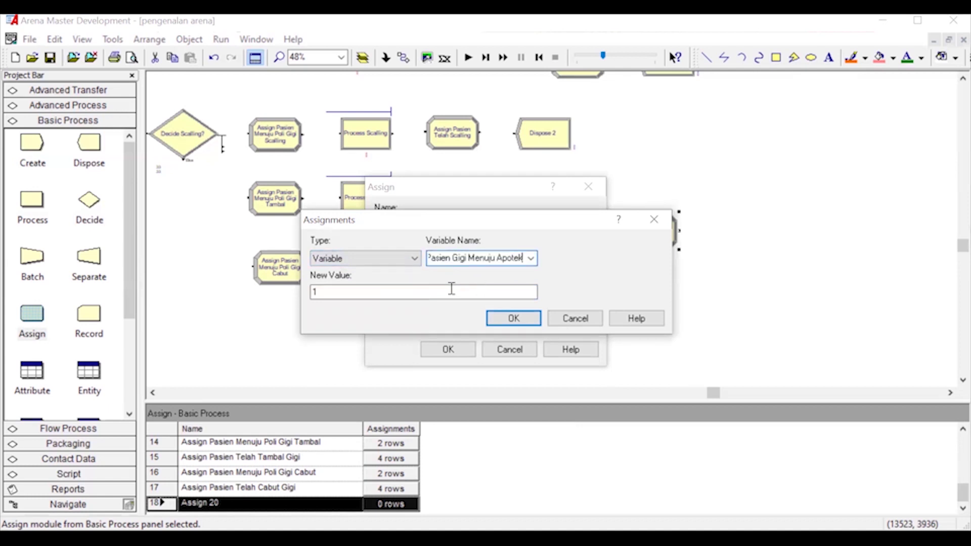
double_click(358, 296)
key(ctrl+v)
text(+)
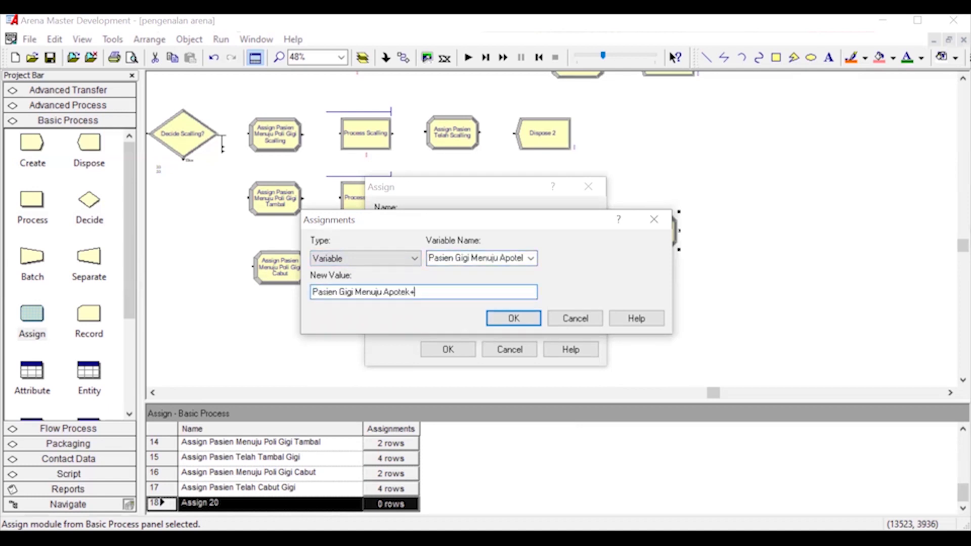
key(Return)
click(443, 353)
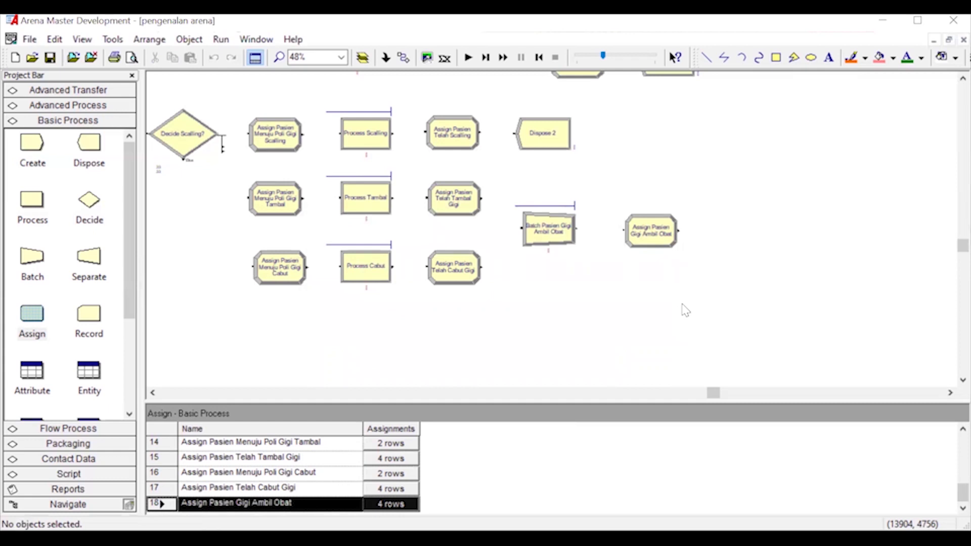
Add a second Batch module beyond the general and dental clinic branches and name it "Batch Pasien Ambil Obat ke Apotek"
scroll(682, 301, up, 1)
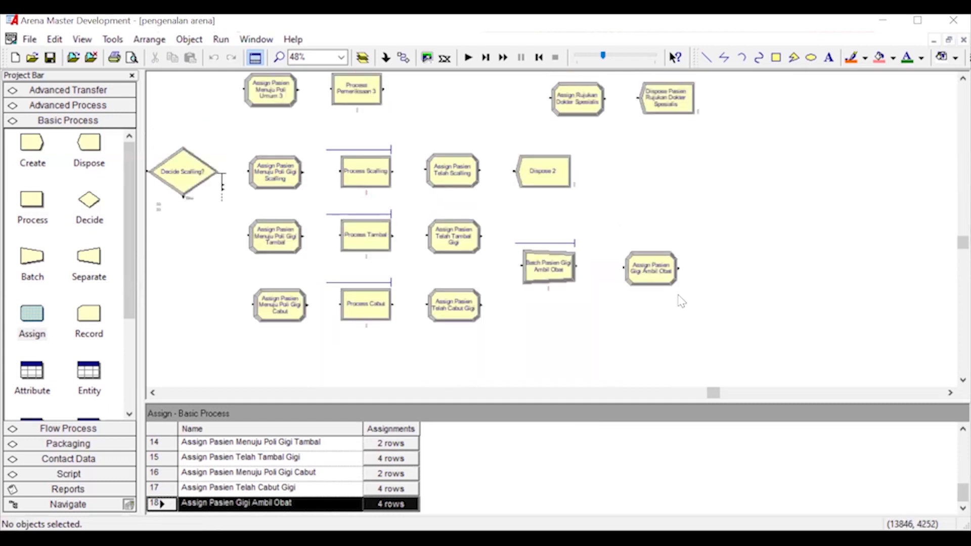
key(minus)
scroll(683, 301, up, 2)
drag(640, 340, 646, 337)
scroll(602, 172, up, 2)
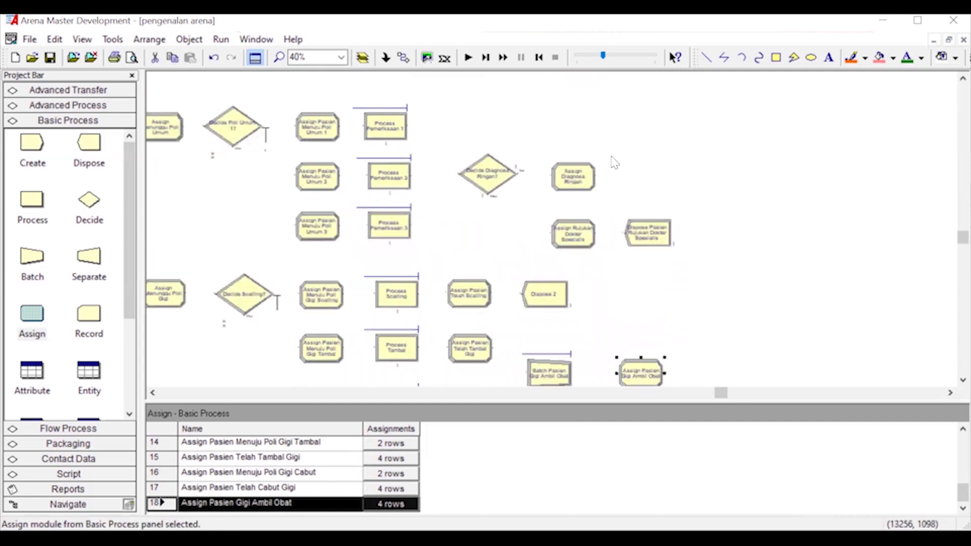
scroll(616, 193, down, 1)
scroll(713, 263, down, 2)
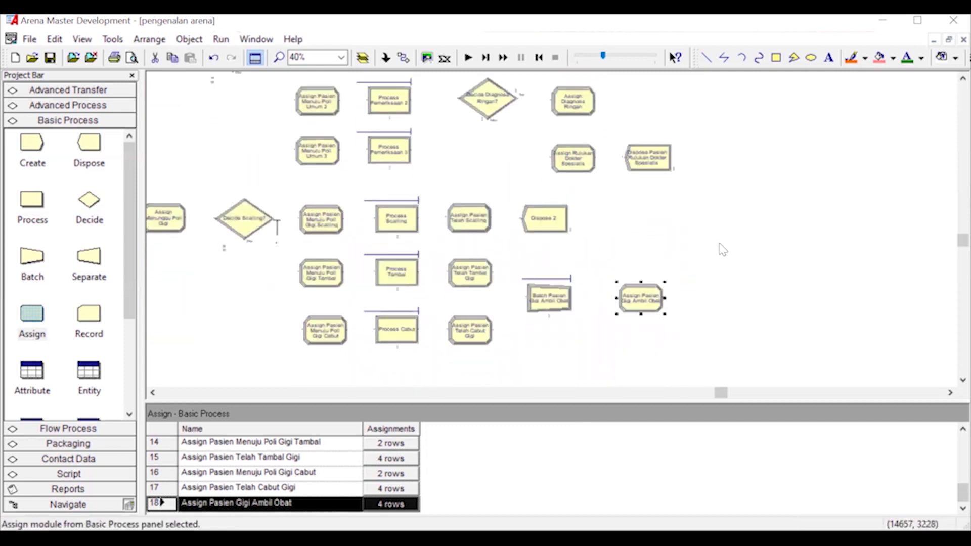
click(722, 248)
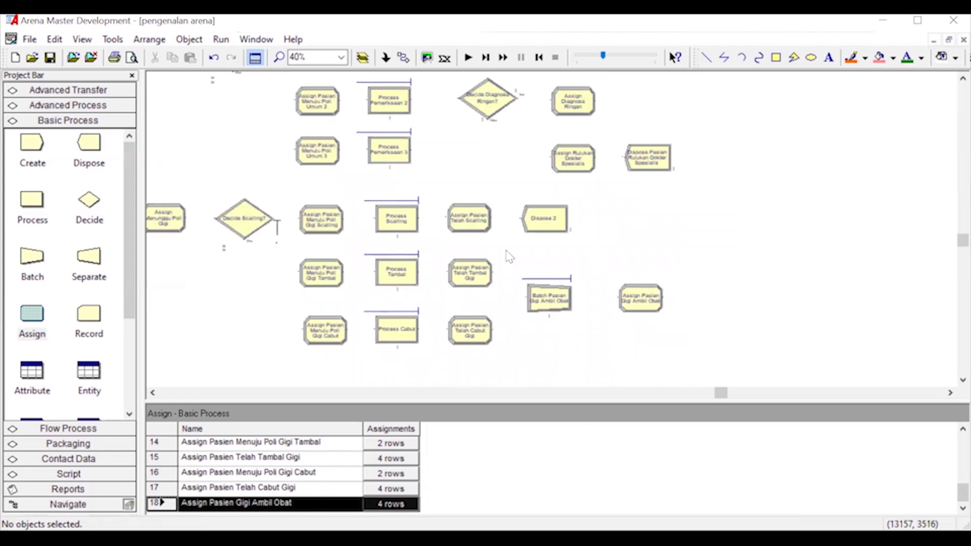
drag(28, 274, 767, 216)
drag(723, 393, 761, 391)
double_click(643, 203)
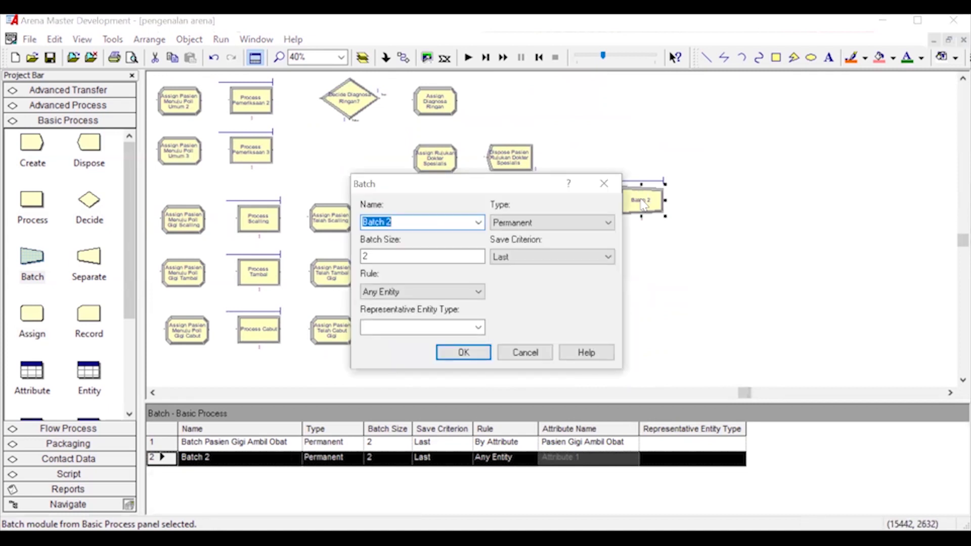
click(439, 224)
key(BackSpace)
text(Pasien Ambil Obat ke Apotek)
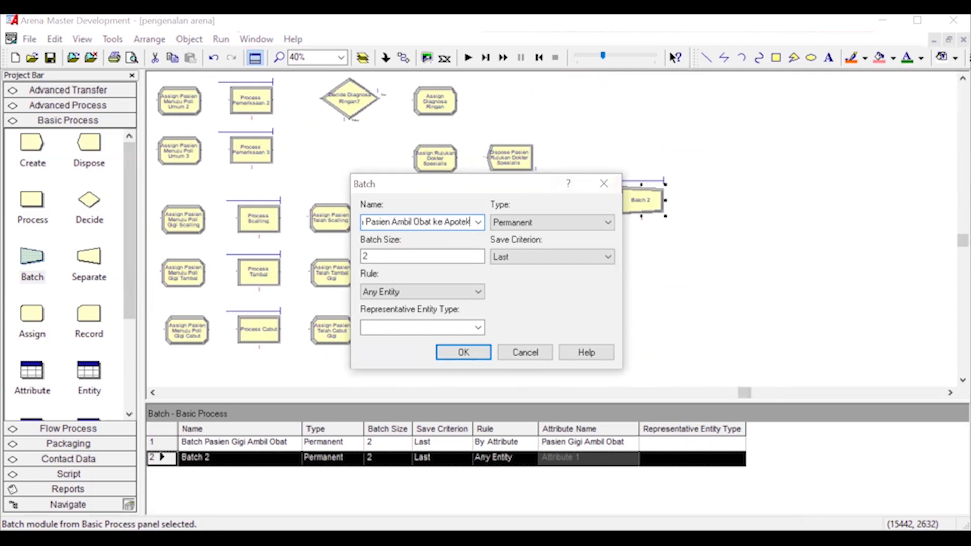
Set the pharmacy batch's rule to By Attribute with the attribute name "Pasien Akan ke Apotek" and apply the Batch settings
click(422, 292)
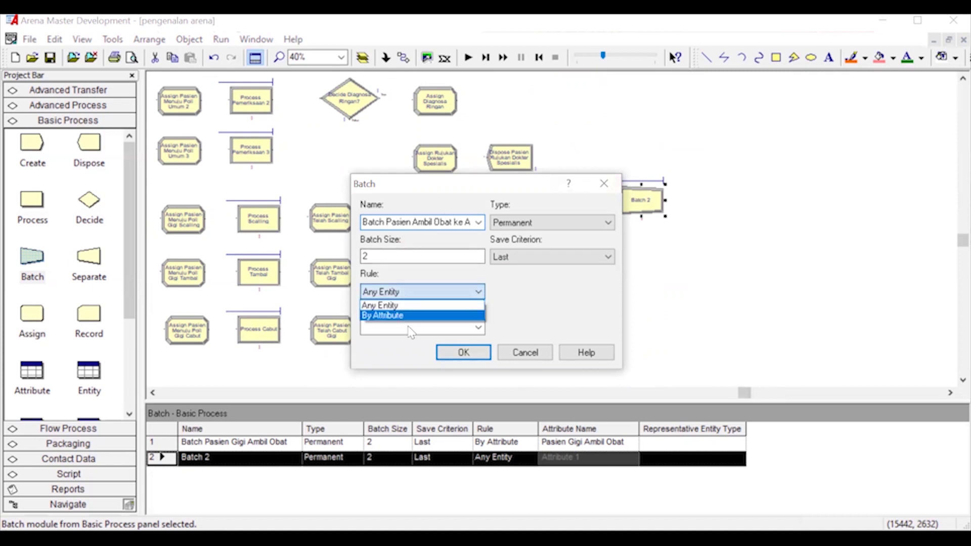
click(395, 316)
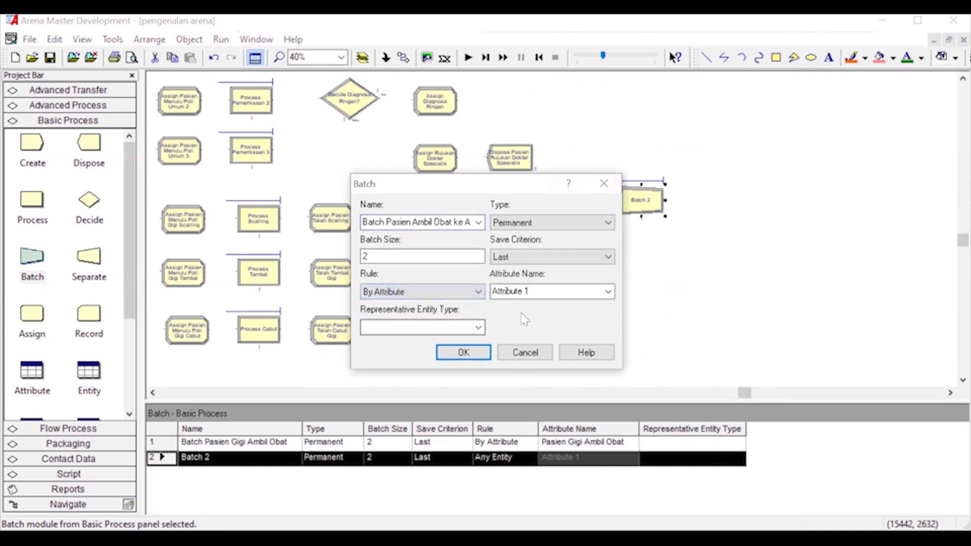
click(558, 291)
text(P)
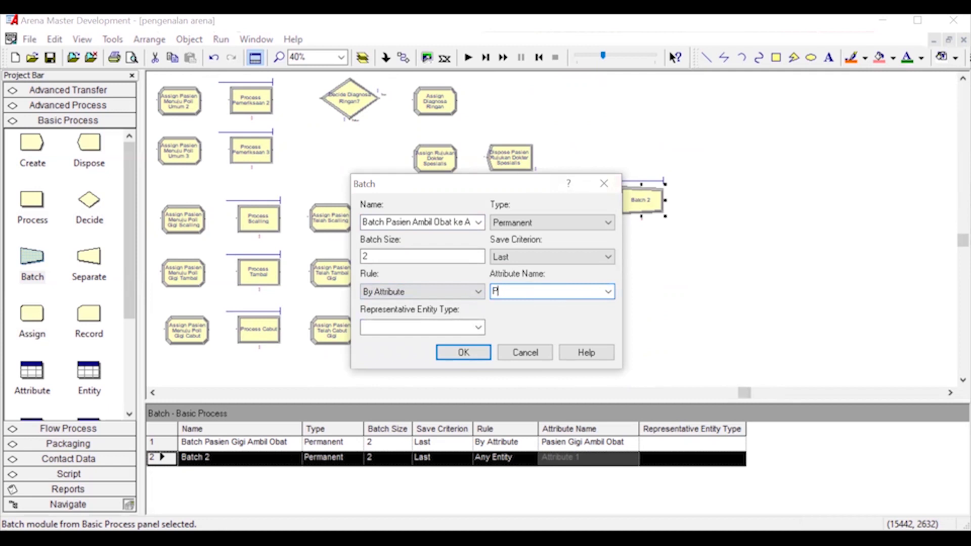
text(asien Akan ke Apo)
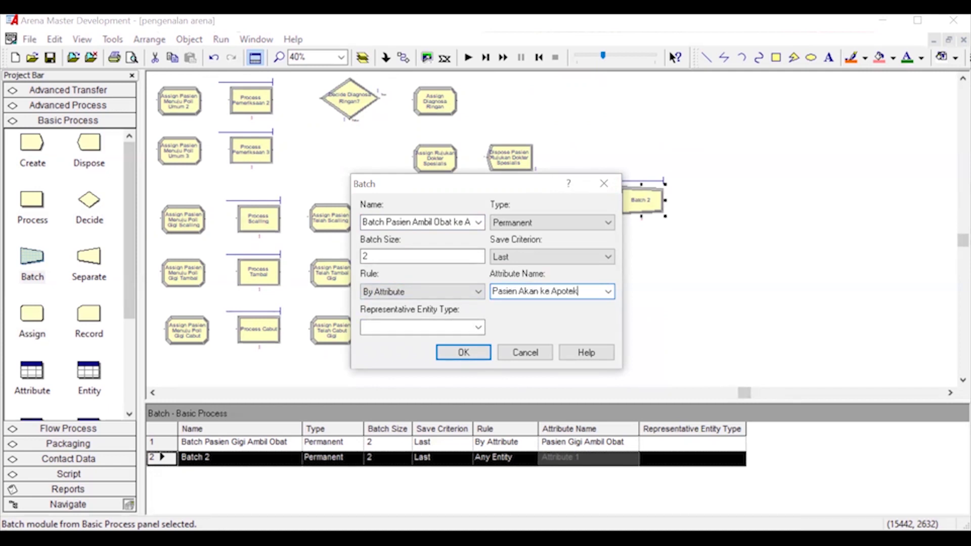
text(tek)
click(462, 353)
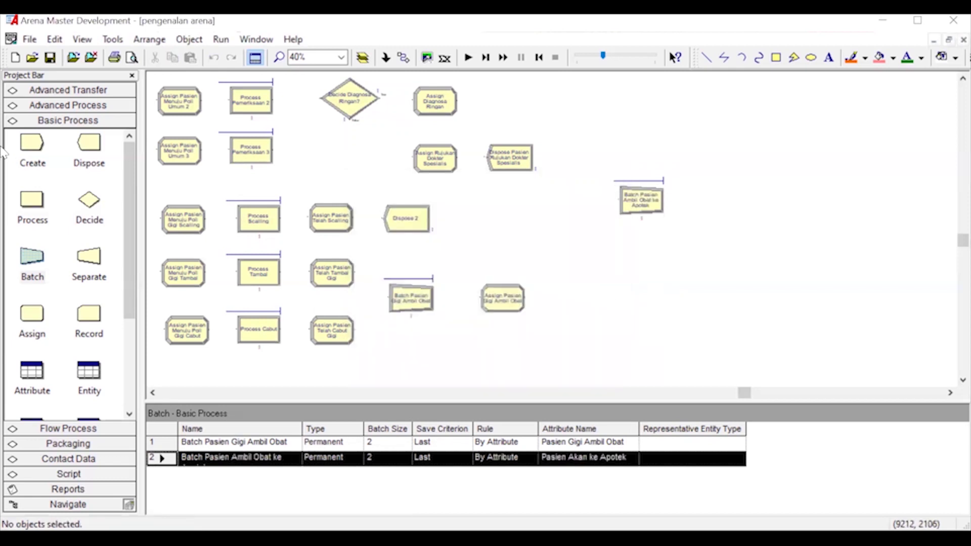
Add an Assign module after the pharmacy batch and name it "Assign Pasien ke Apotek"
drag(32, 313, 698, 208)
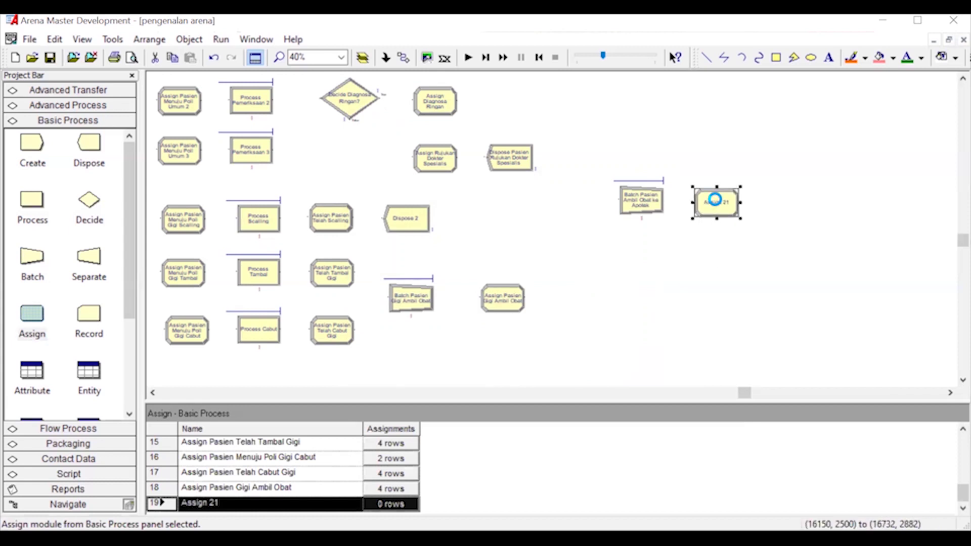
double_click(719, 205)
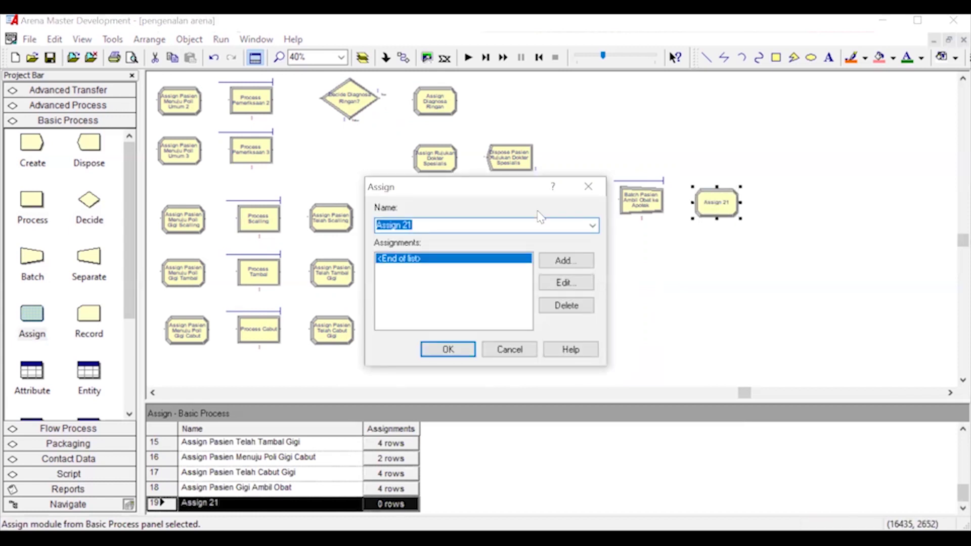
click(454, 226)
text(Pasien ke Apot)
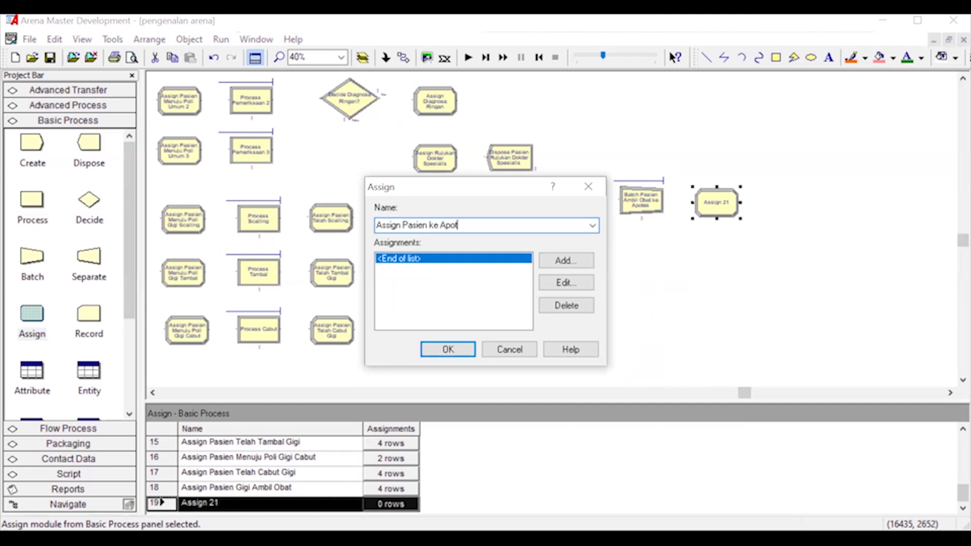
Add an Entity Picture assignment using Picture.Red Ball to the pharmacy Assign module
click(551, 263)
click(396, 258)
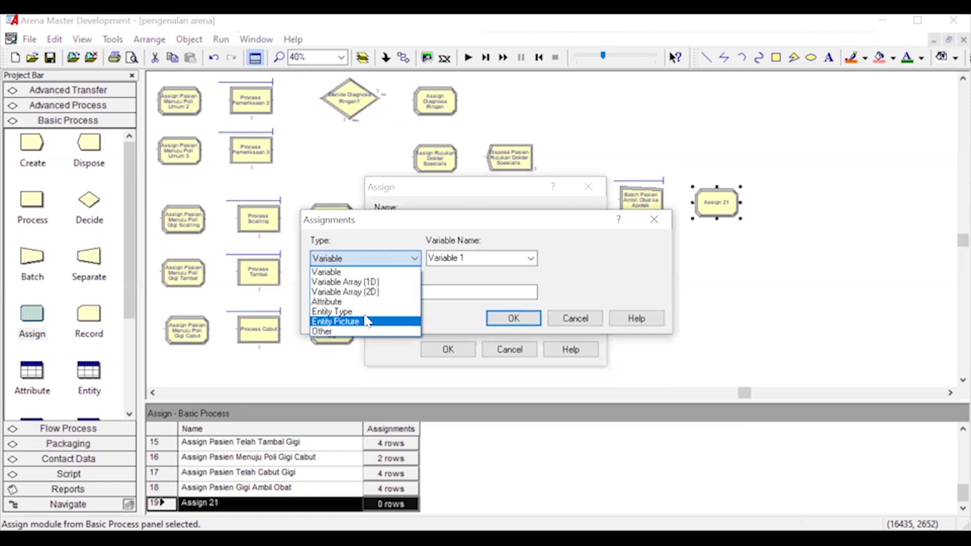
click(359, 321)
click(530, 258)
scroll(489, 324, up, 2)
scroll(488, 324, down, 2)
scroll(487, 320, up, 3)
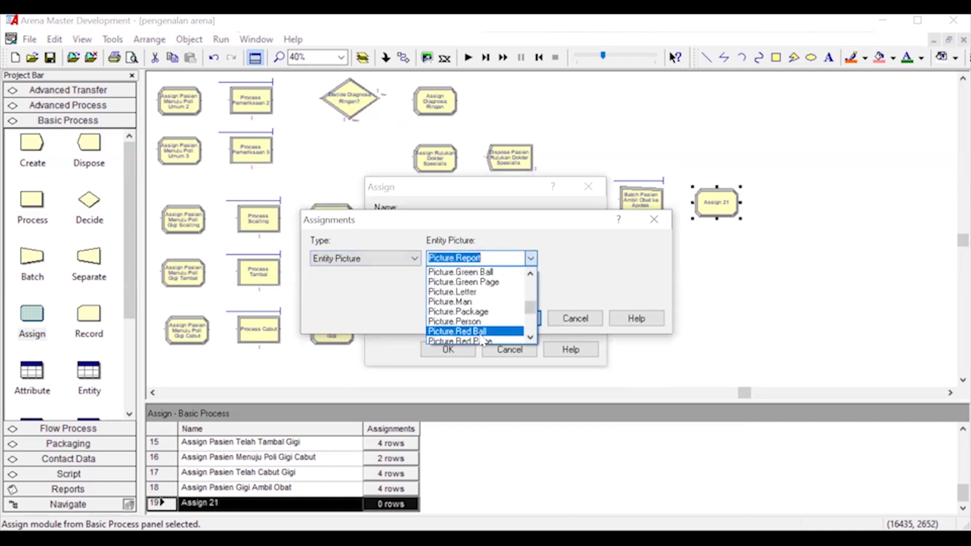
click(483, 327)
click(513, 316)
Add an Entity Type assignment named "Pasien di APotek" and apply the Assign module's settings
click(571, 260)
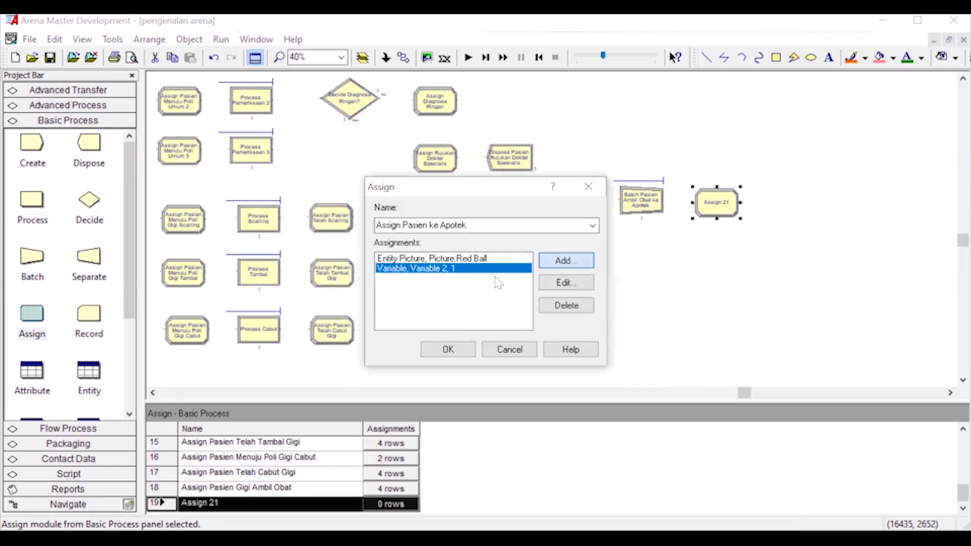
click(359, 261)
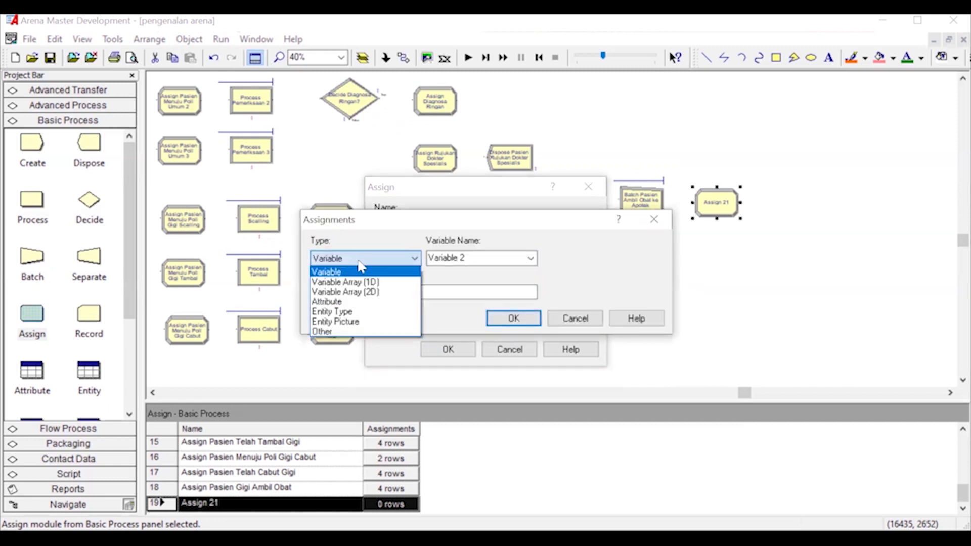
click(332, 312)
click(479, 260)
text(Pasien di APotek)
key(Return)
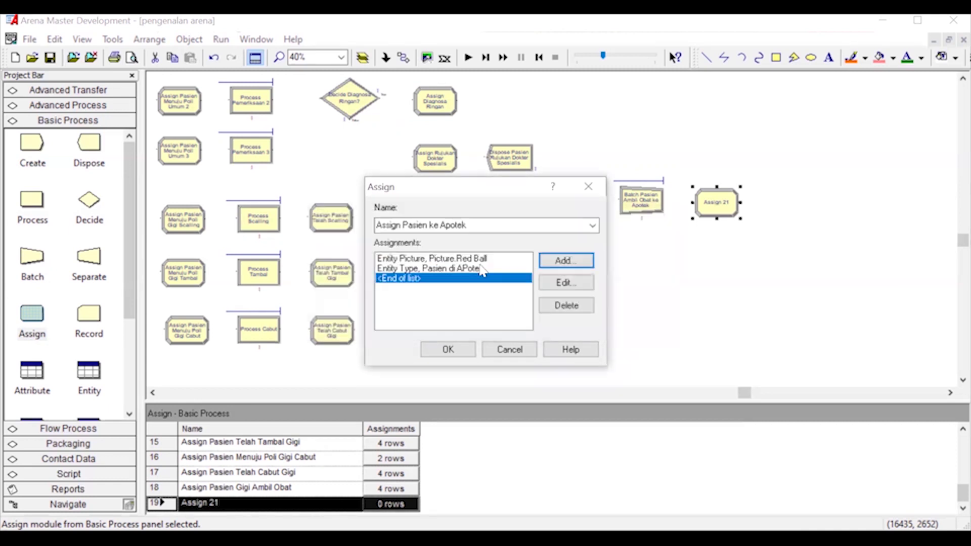
click(447, 350)
Add a Process module after the pharmacy Assign, name it "Process Ambil Obat" and set its action to Seize Delay Release
drag(31, 200, 777, 203)
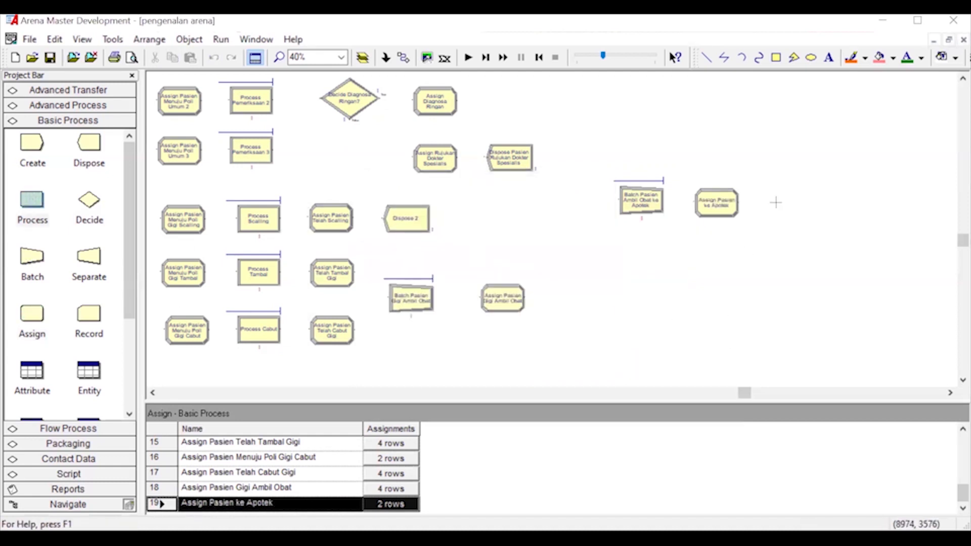
double_click(789, 202)
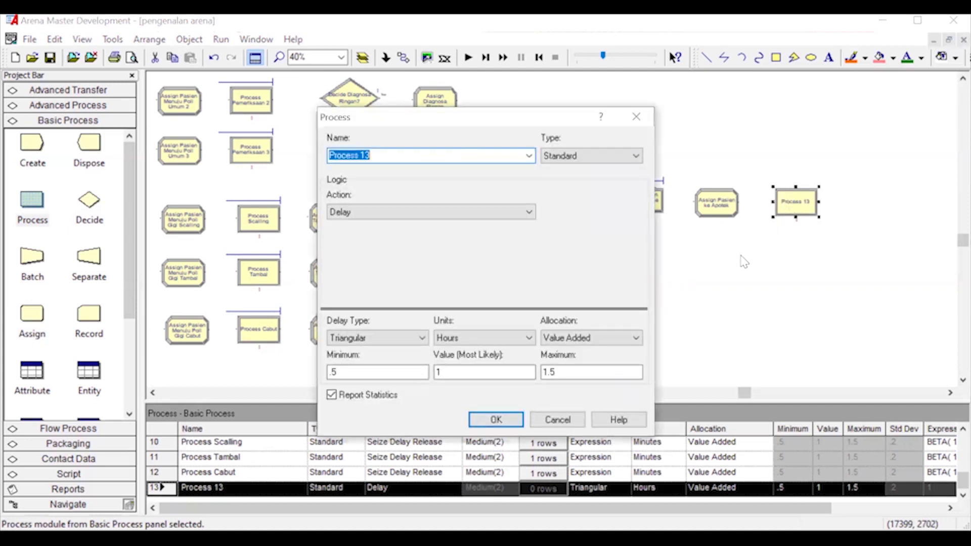
click(422, 152)
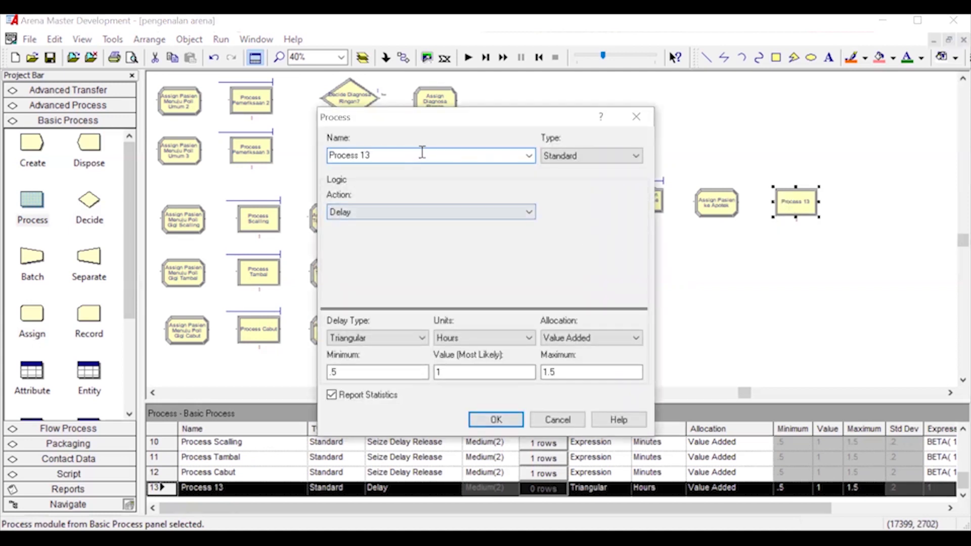
key(BackSpace)
text(Ambil Obat)
click(384, 211)
click(373, 245)
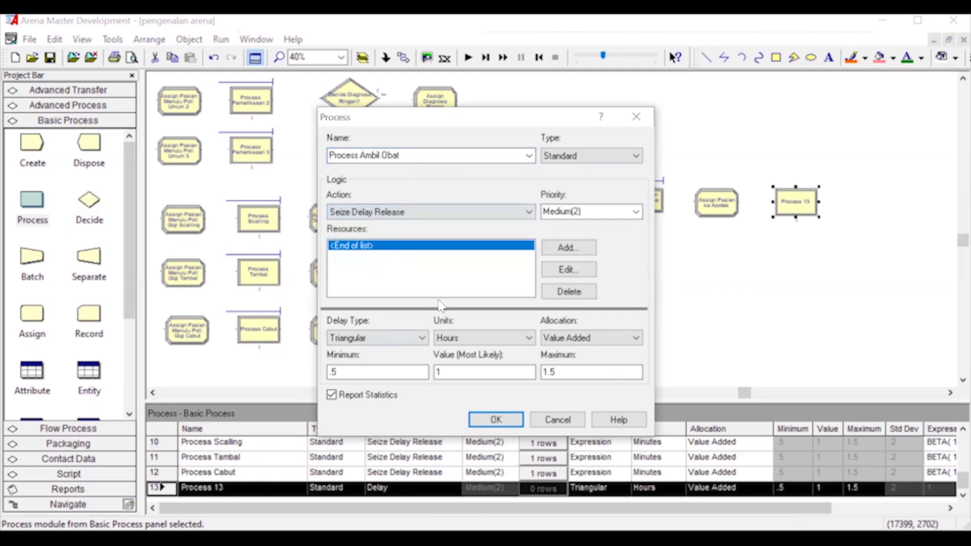
Add the resource "Apoteker" with a quantity of 2 to the medicine pickup process
click(567, 247)
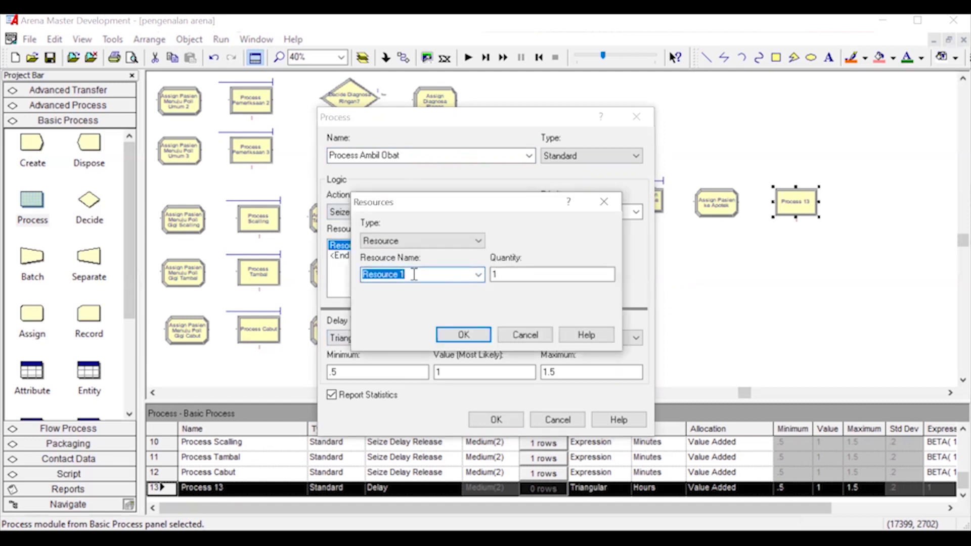
text(Apoteker)
double_click(510, 276)
text(2)
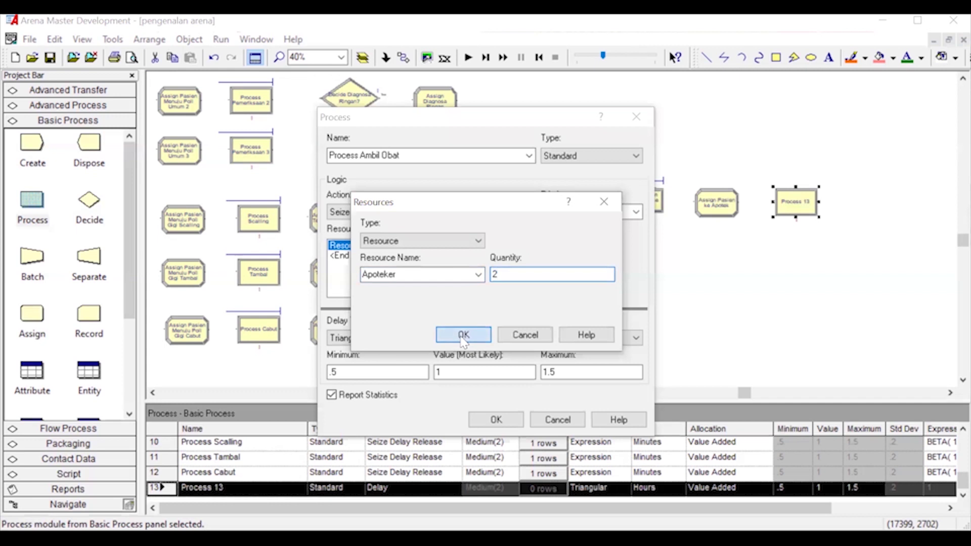
click(463, 335)
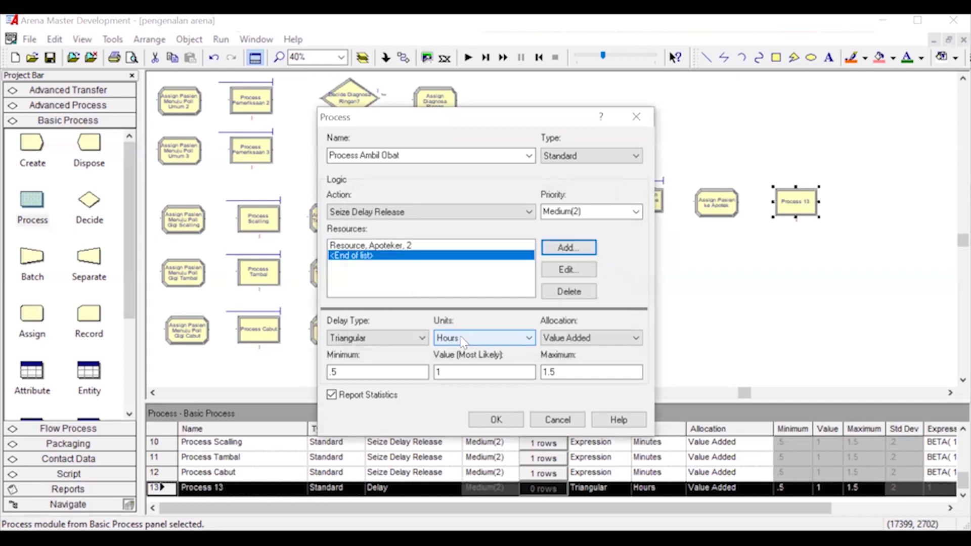
Set the medicine pickup process to a constant delay of 8 minutes and apply the Process settings
click(363, 339)
click(349, 351)
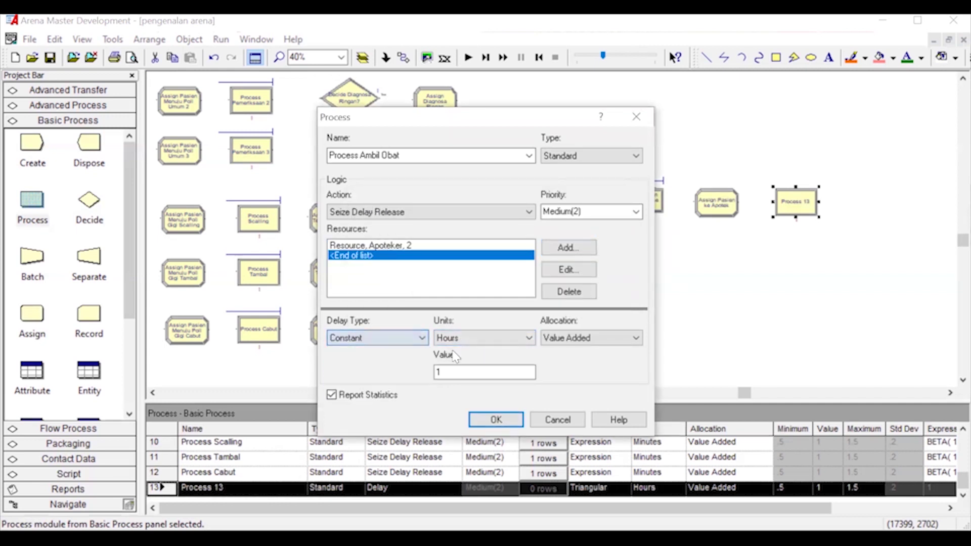
click(466, 342)
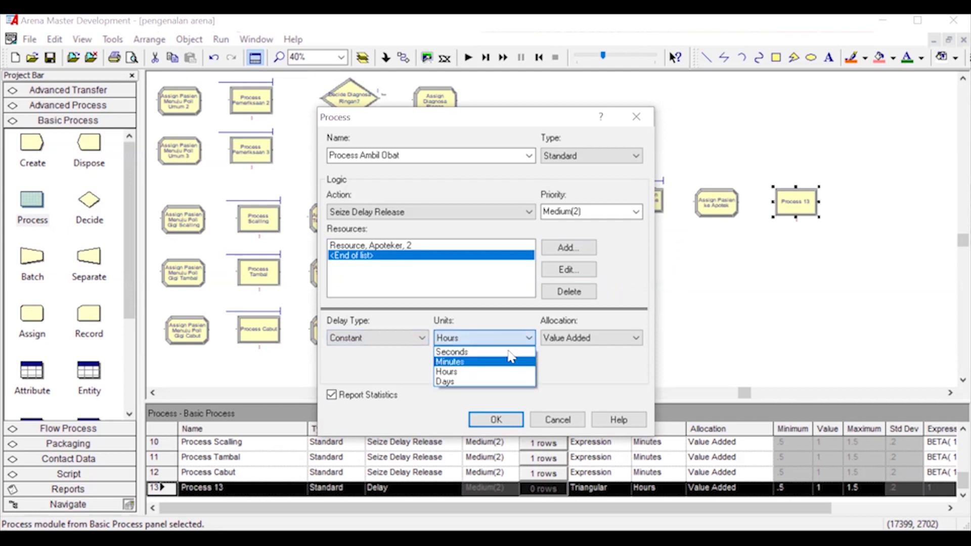
click(462, 360)
double_click(461, 372)
text(8)
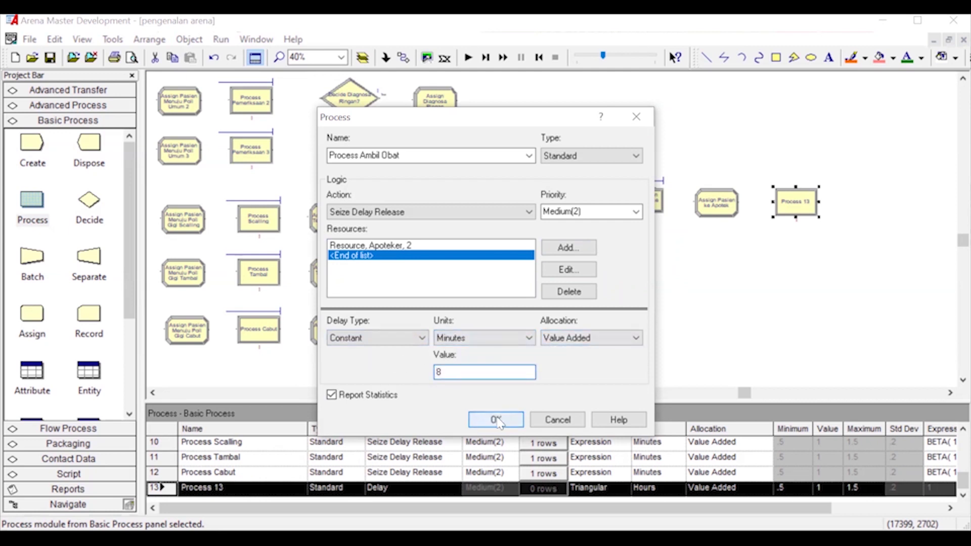
click(496, 420)
Add an Assign module after the medicine pickup process and name it "Assign Pasien Selesai Dilayani"
drag(745, 393, 776, 404)
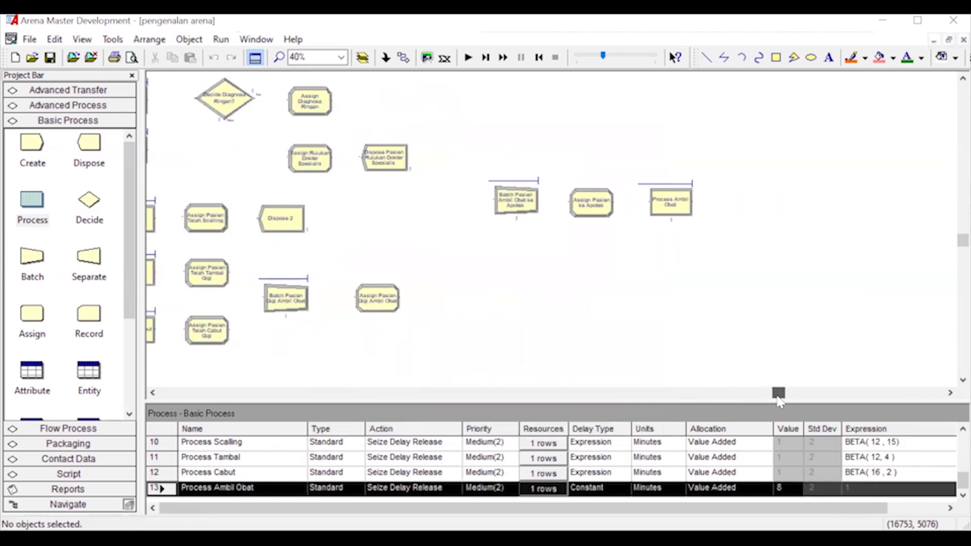
drag(32, 316, 744, 201)
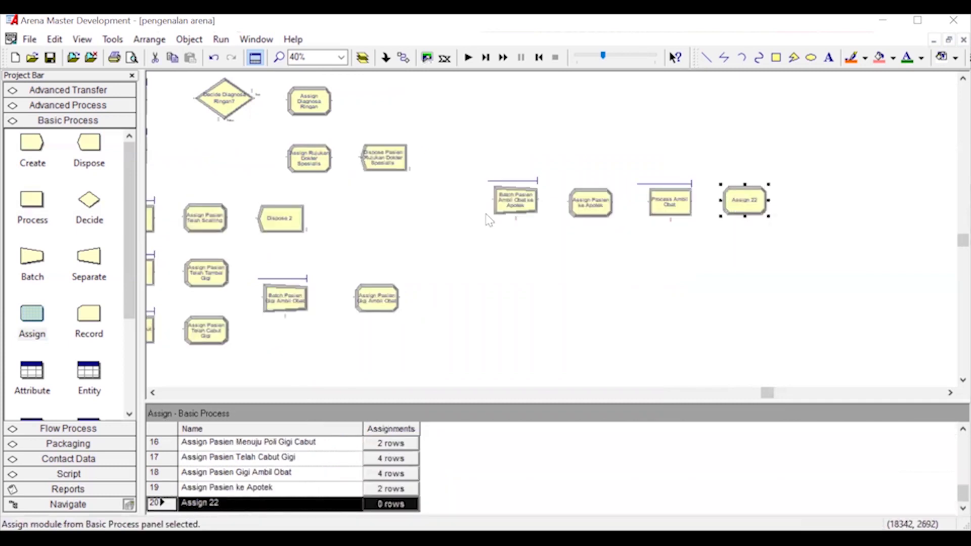
click(483, 223)
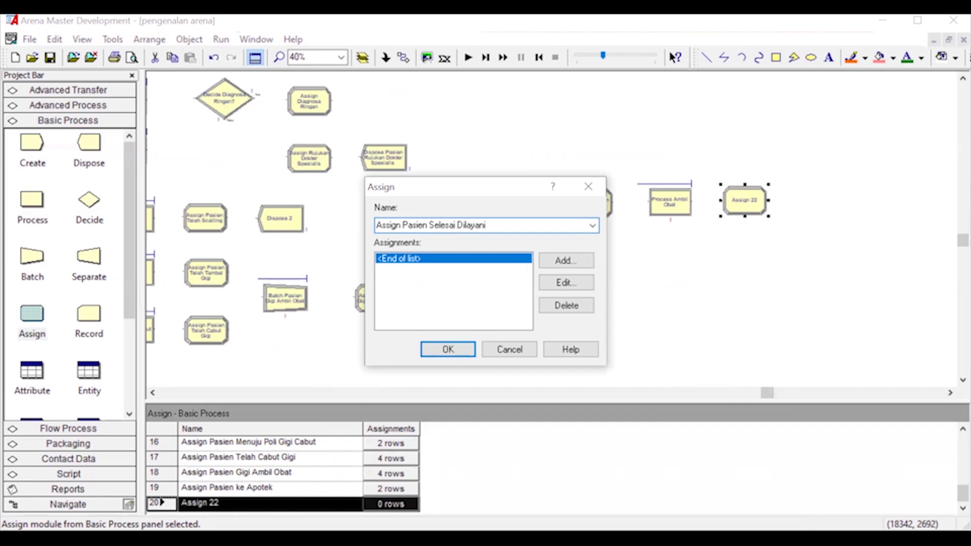
Add an Entity Picture assignment using Picture.Package to the Assign module for served patients
click(576, 262)
click(367, 259)
click(338, 322)
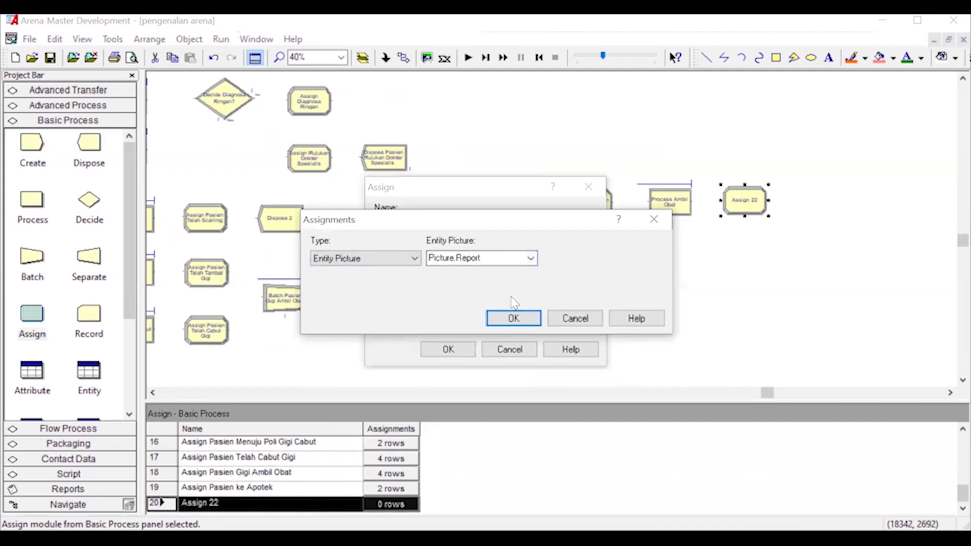
click(530, 258)
scroll(506, 322, up, 4)
scroll(490, 323, up, 2)
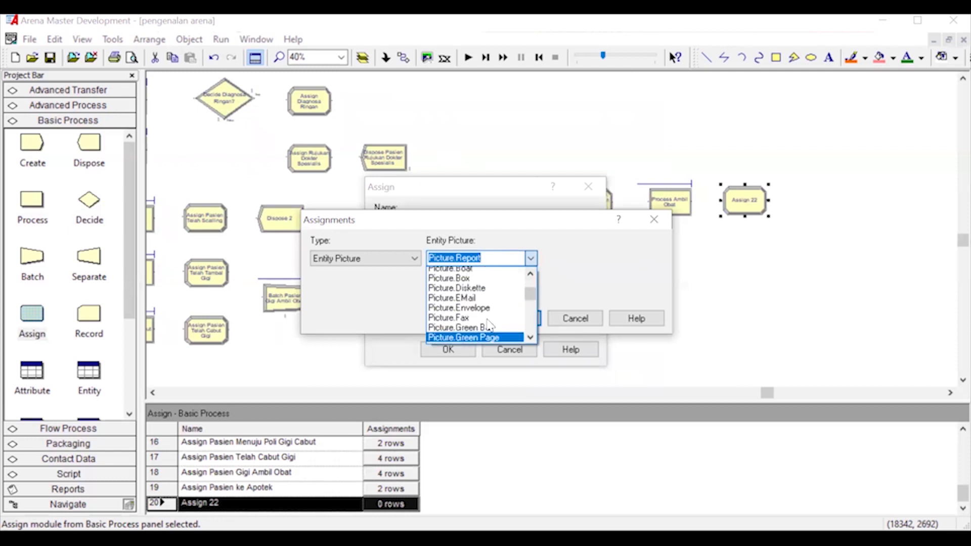
scroll(506, 326, down, 6)
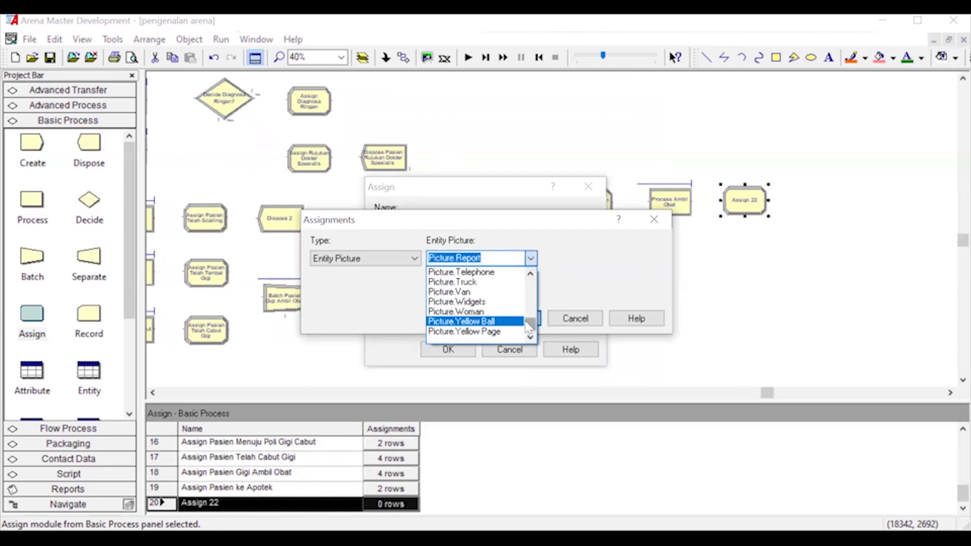
drag(529, 330, 530, 316)
click(457, 282)
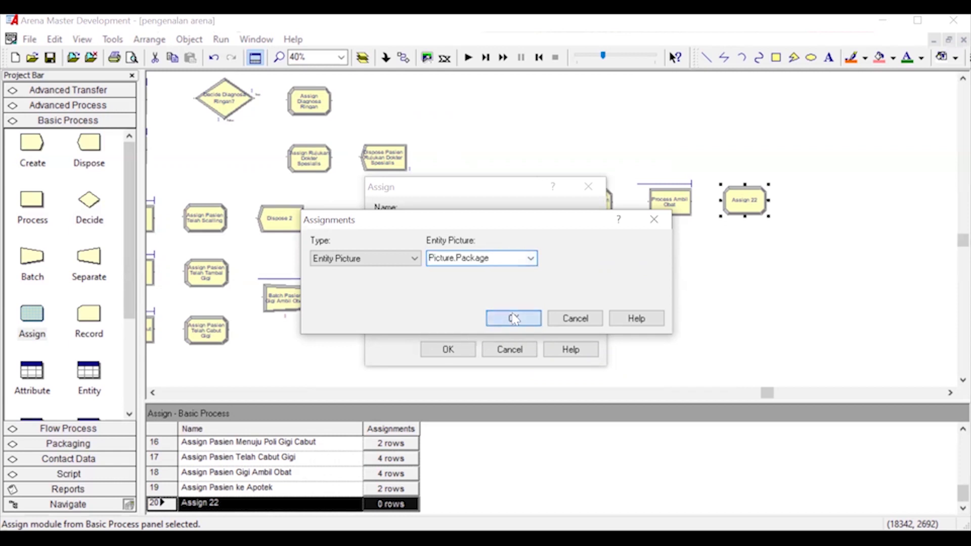
click(513, 318)
Add an Entity Type assignment named "Pasien Telah Dilayani" and apply the Assign module's settings
click(566, 260)
click(414, 258)
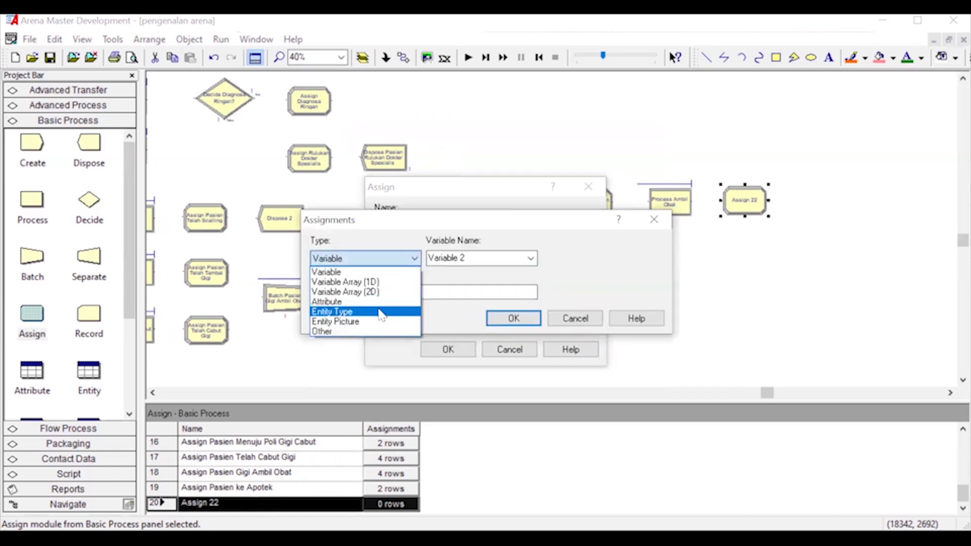
click(381, 314)
click(483, 258)
text(Pasien Telah Dilayani)
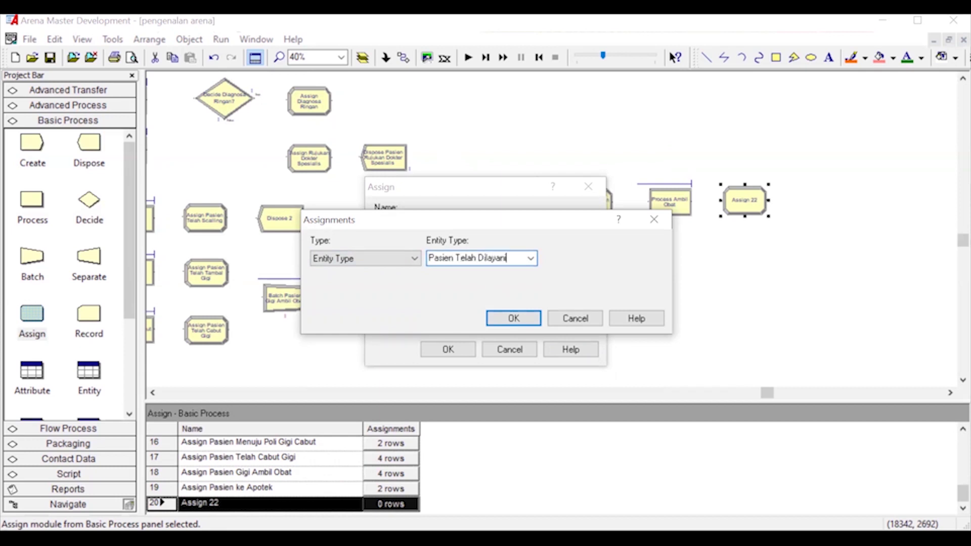
click(514, 318)
click(446, 354)
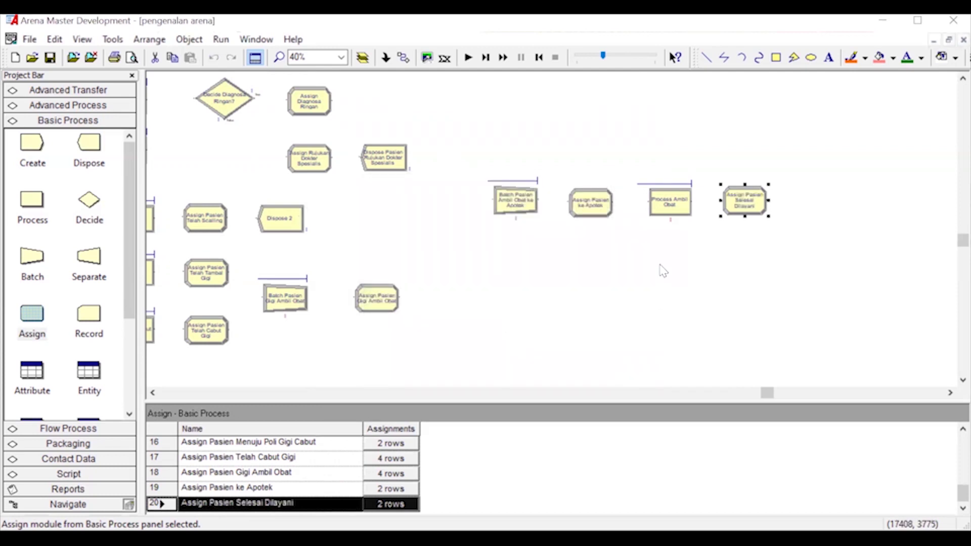
click(632, 257)
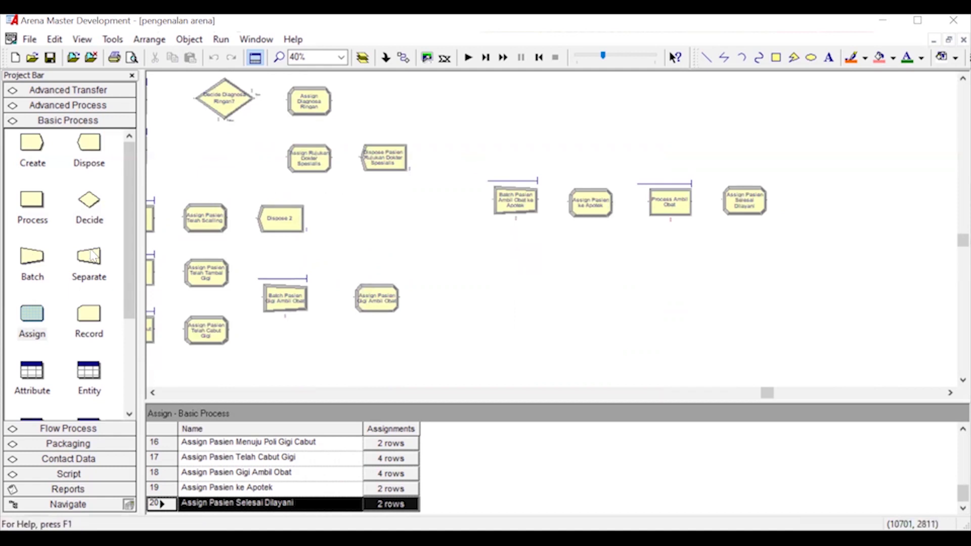
Add a Dispose module at the end of the pharmacy branch and name it "Dispose Pasien Telah Dilayani"
drag(88, 144, 802, 201)
double_click(828, 200)
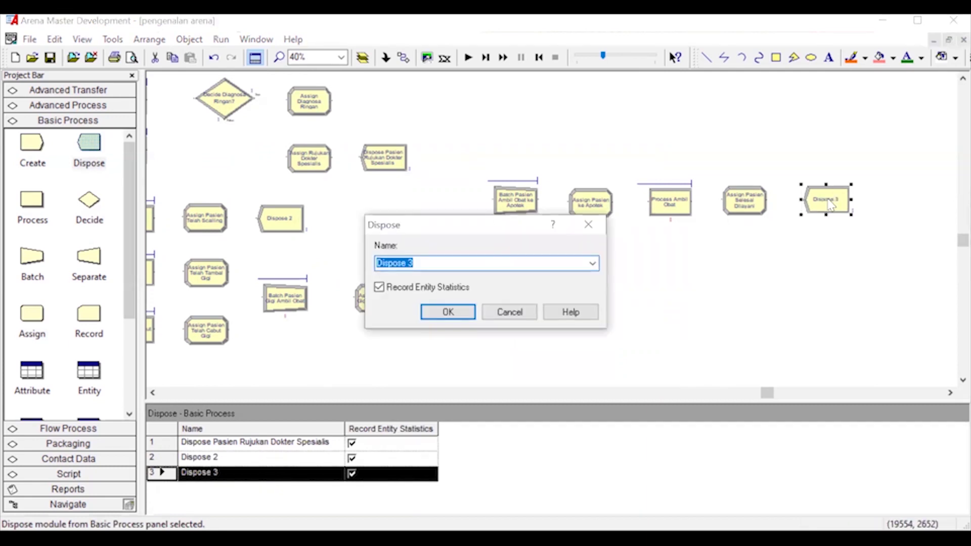
click(451, 264)
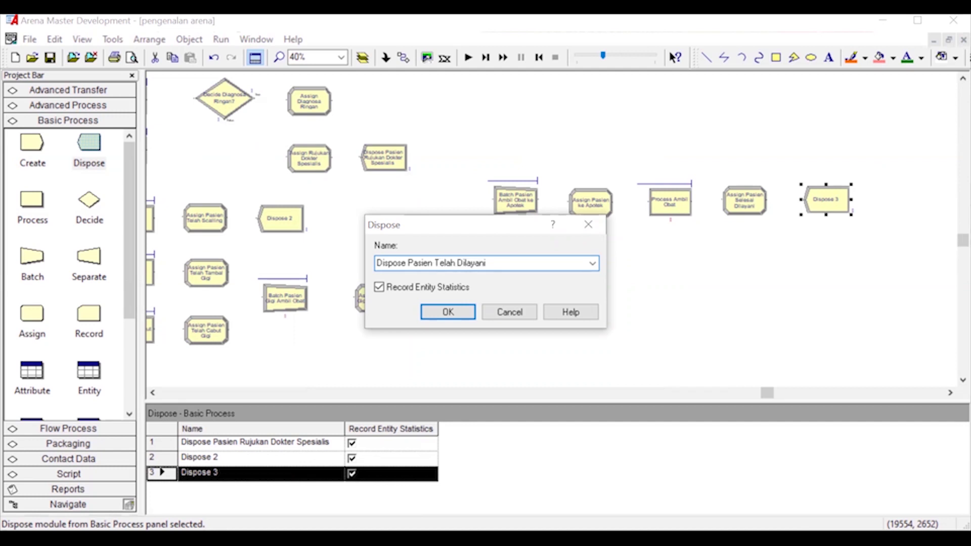
key(Return)
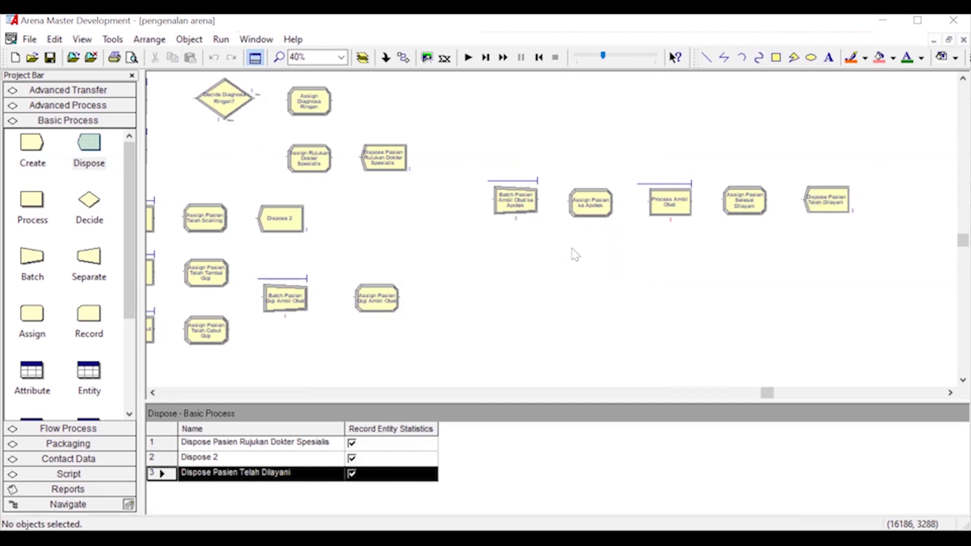
key(minus)
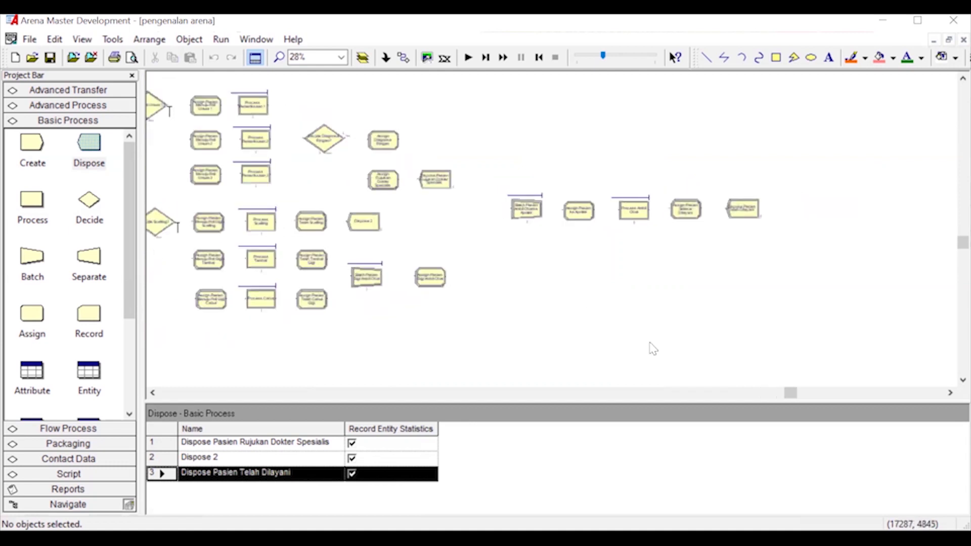
drag(781, 394, 662, 397)
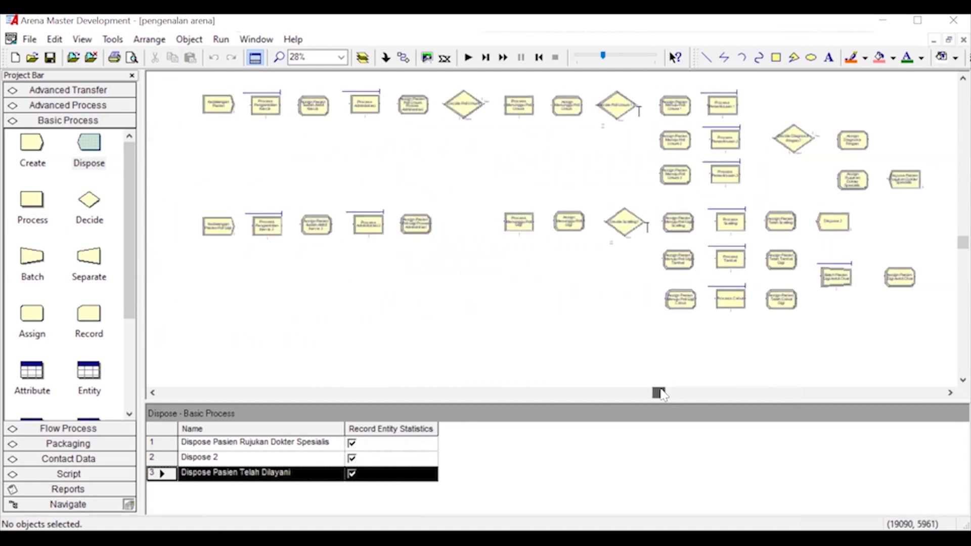
scroll(353, 224, up, 1)
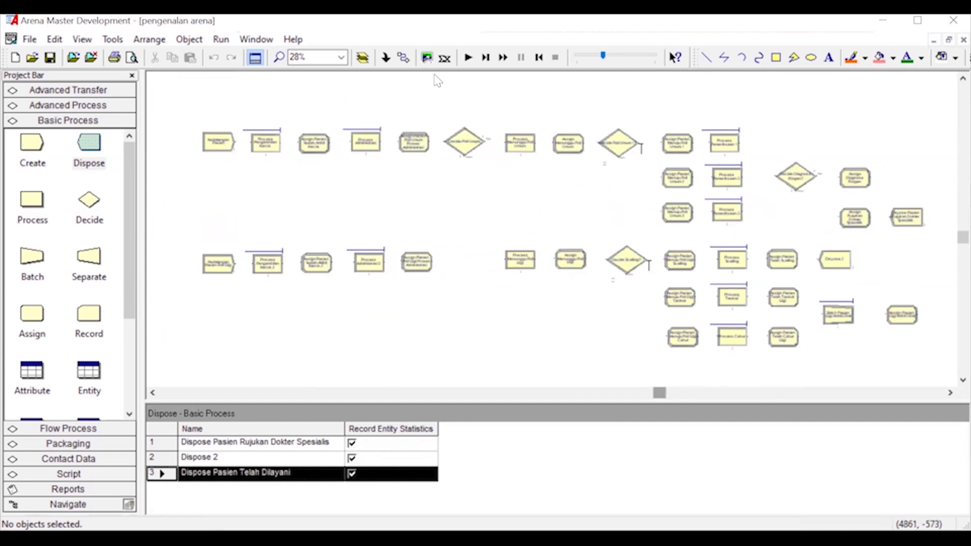
Connect the upper branch's Create module through the ticket pickup process and its Assign module to Process Administrasi
click(403, 57)
click(235, 142)
click(252, 143)
click(281, 143)
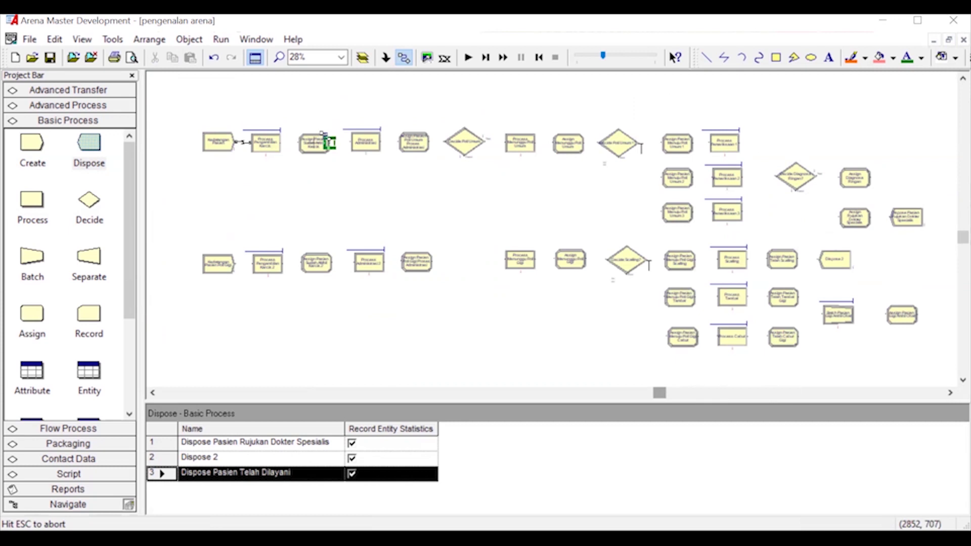
click(299, 142)
click(333, 141)
click(351, 142)
Connect Process Administrasi through Assign Pasien Poli Umum Proses Administrasi to Decide Poli Umum, and its True exit to Process Menunggu Poli Umum
click(383, 142)
click(400, 142)
click(429, 142)
click(445, 142)
click(487, 142)
click(509, 142)
Connect the lower branch's Create module through the ticket pickup process and its Assign module to Process Administrasi 2
click(235, 264)
click(253, 263)
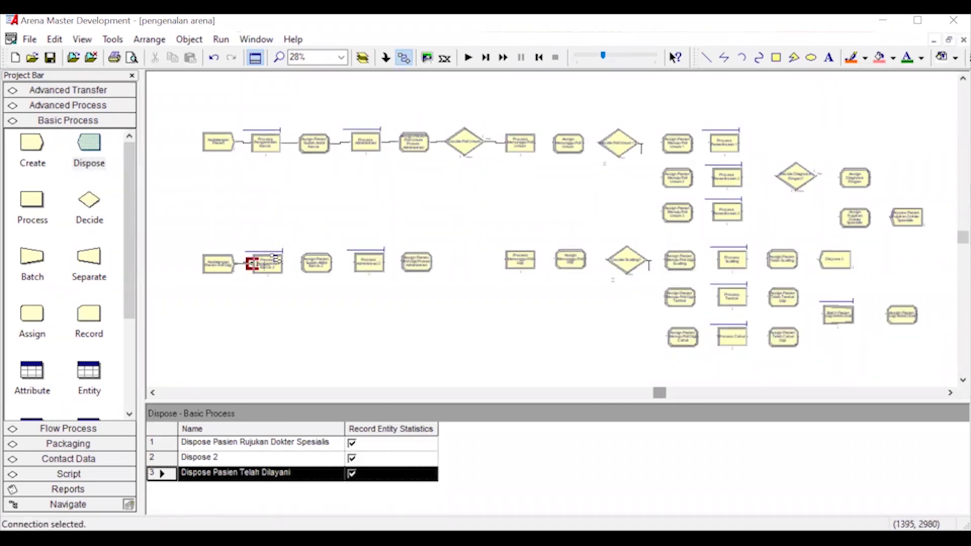
click(286, 262)
click(310, 260)
click(342, 258)
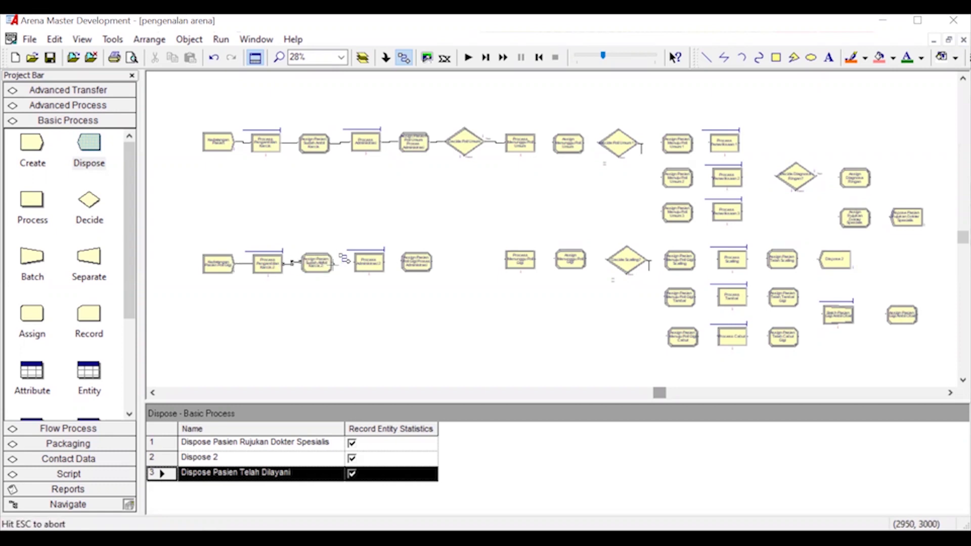
click(356, 261)
Connect Process Administrasi 2 through Assign Pasien Poli Gigi Proses Administrasi to Decide Poli Umum, and its False exit to Process Menunggu Poli Gigi
click(384, 263)
click(404, 260)
click(441, 260)
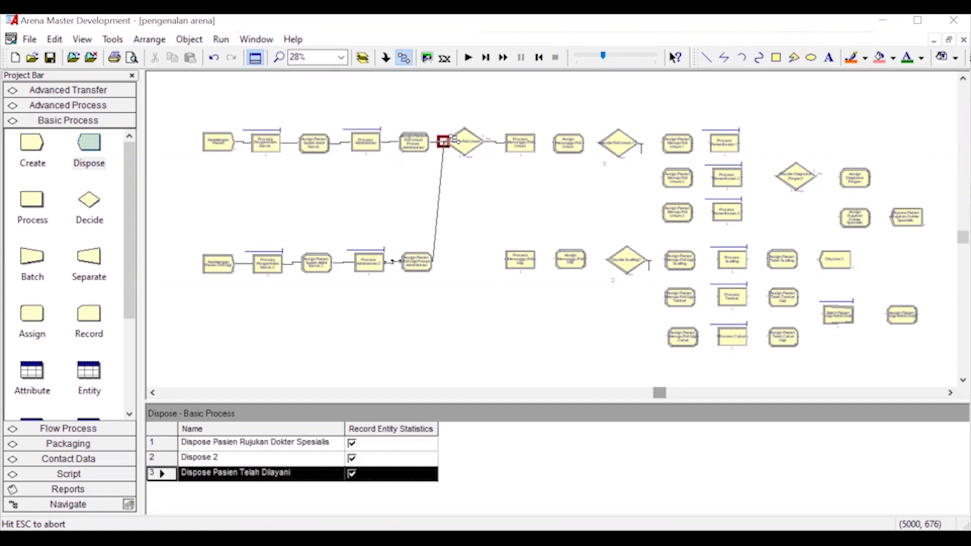
click(443, 142)
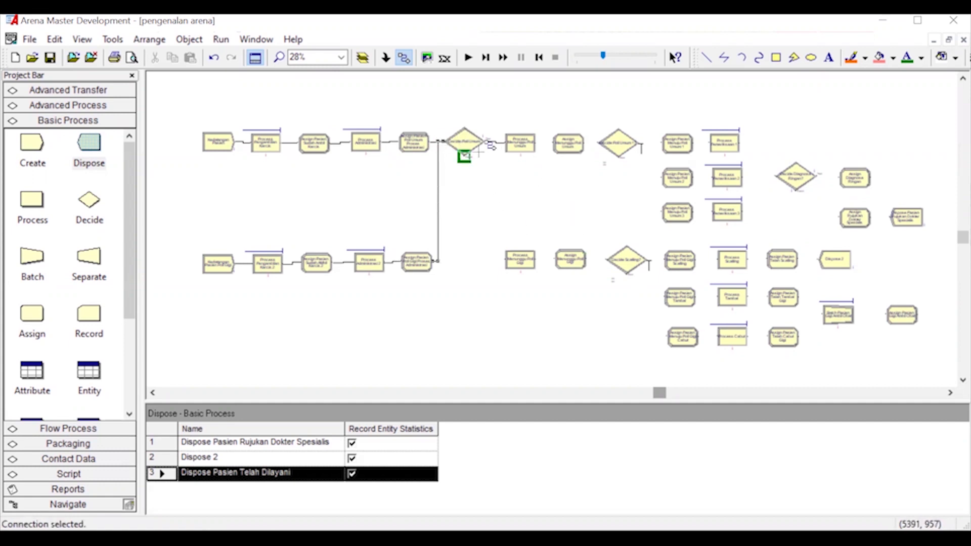
click(464, 157)
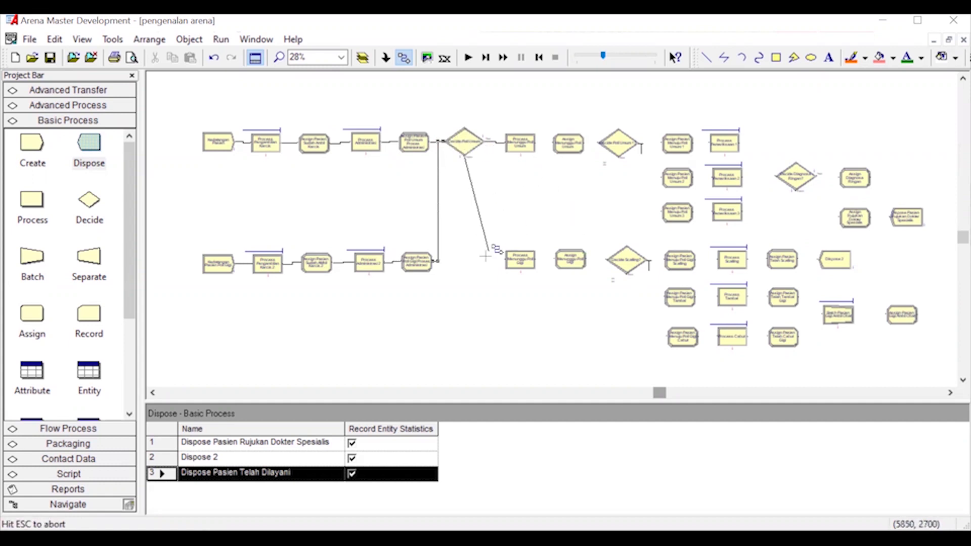
click(515, 254)
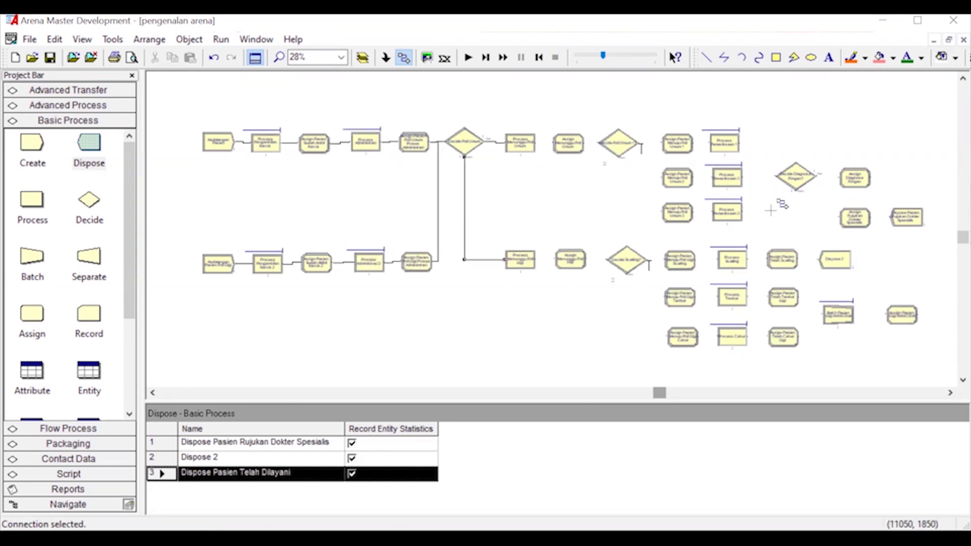
Connect Process Menunggu Poli Umum through Assign Menunggu Poli Umum to the Decide Poli Umum 1? module
click(537, 142)
click(553, 143)
click(586, 143)
click(609, 141)
click(641, 148)
key(Escape)
Connect the two condition exits and the Else exit of Decide Poli Umum 1? to Assign Pasien Menuju Poli Umum 1, 2 and 3
scroll(683, 193, up, 1)
scroll(675, 198, up, 4)
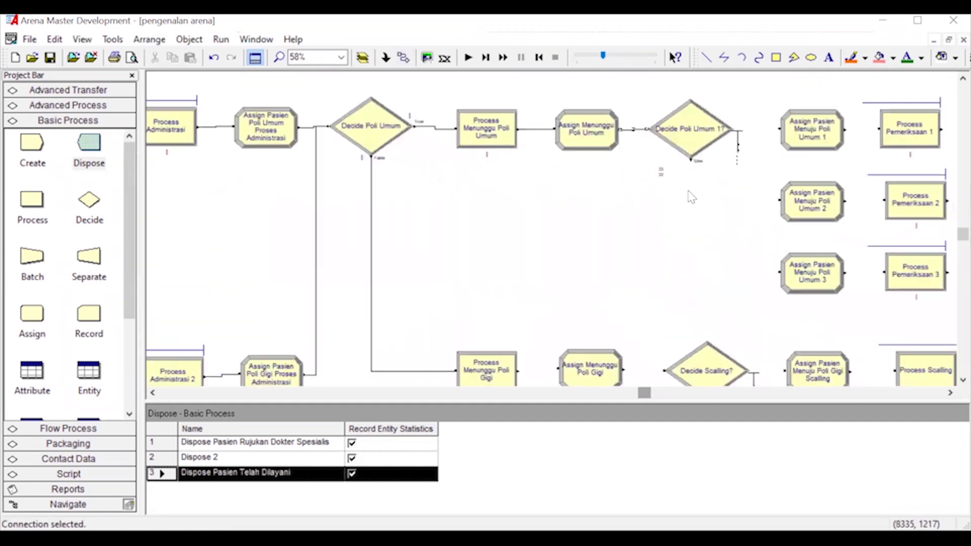
drag(643, 397, 693, 395)
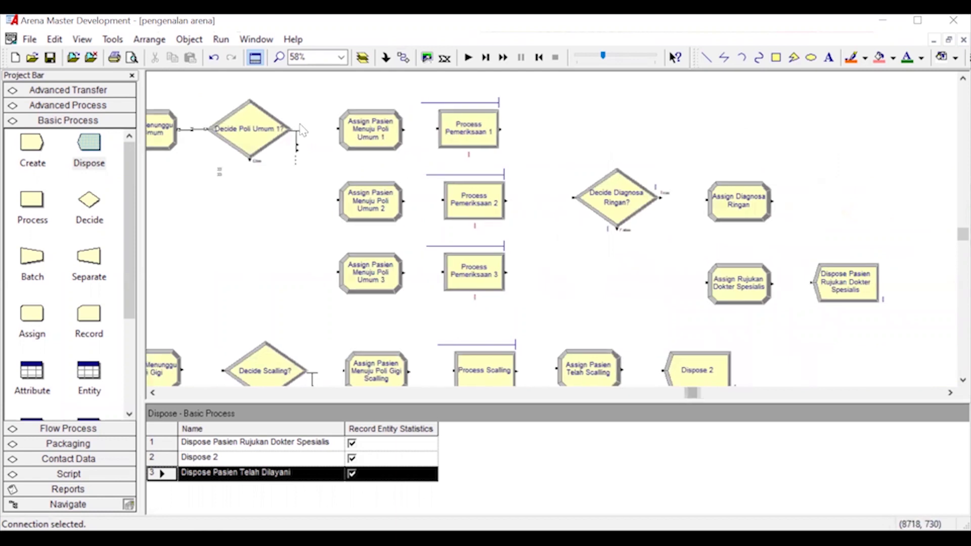
click(403, 58)
click(297, 145)
click(339, 130)
click(298, 150)
click(338, 201)
click(250, 160)
click(337, 272)
Connect Assign Pasien Menuju Poli Umum 1, 2 and 3 to Process Pemeriksaan 1, 2 and 3 respectively
click(403, 129)
click(438, 130)
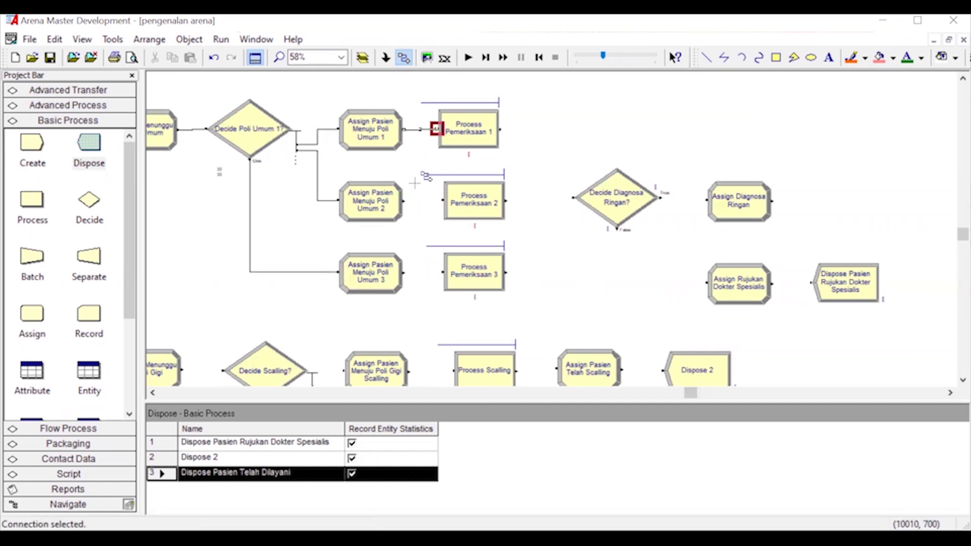
scroll(511, 147, up, 3)
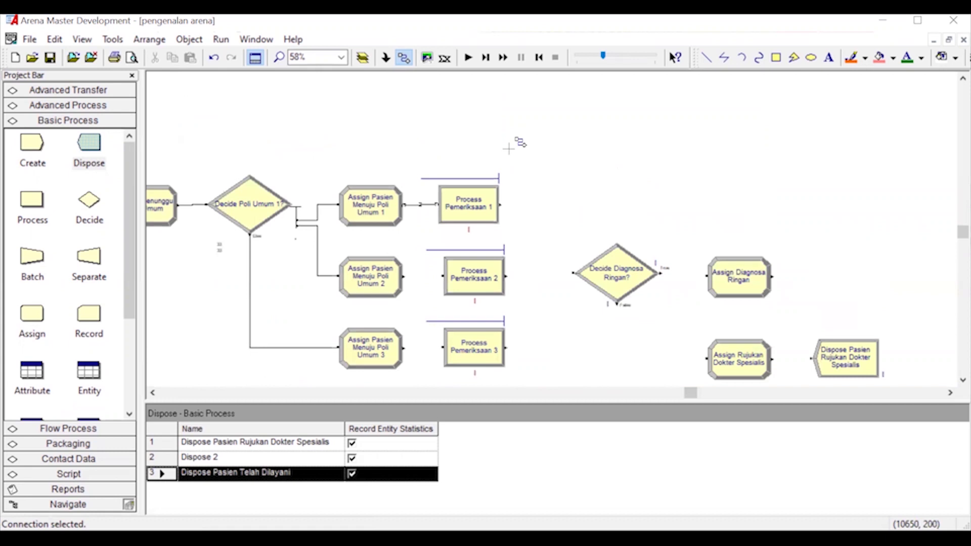
scroll(494, 173, down, 3)
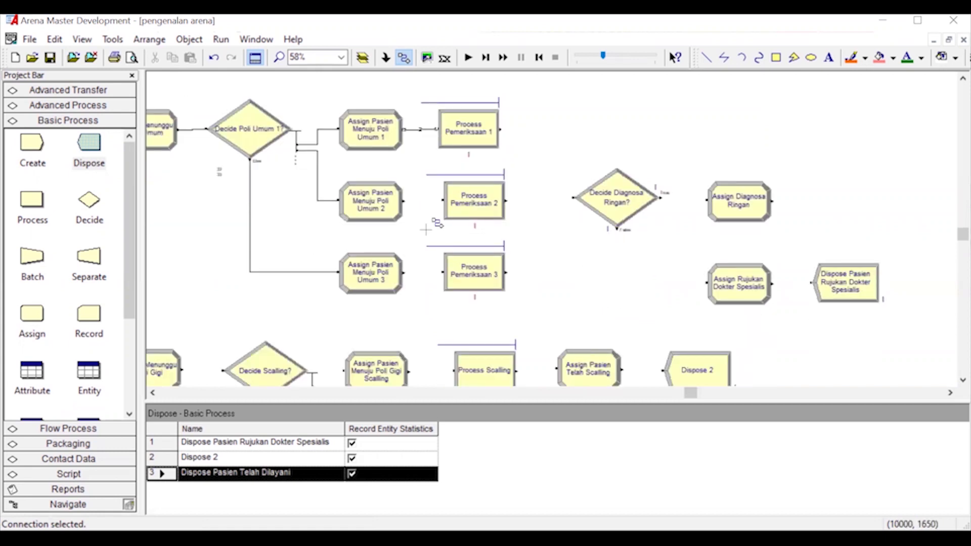
click(404, 201)
click(444, 200)
click(404, 273)
click(444, 273)
Connect Process Pemeriksaan 1, 2 and 3 to the entry of Decide Diagnosa Ringan?
click(499, 131)
click(573, 197)
click(505, 201)
click(573, 197)
click(506, 273)
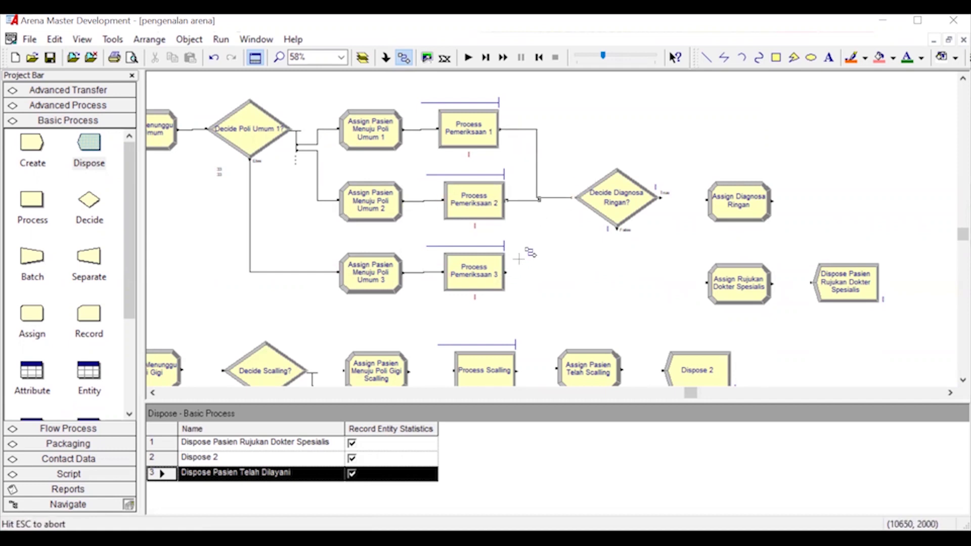
click(573, 197)
Connect Decide Diagnosa Ringan?'s True exit to Assign Diagnosa Ringan and its False exit through Assign Rujukan Dokter Spesialis to Dispose Pasien Rujukan Dokter Spesialis
click(667, 199)
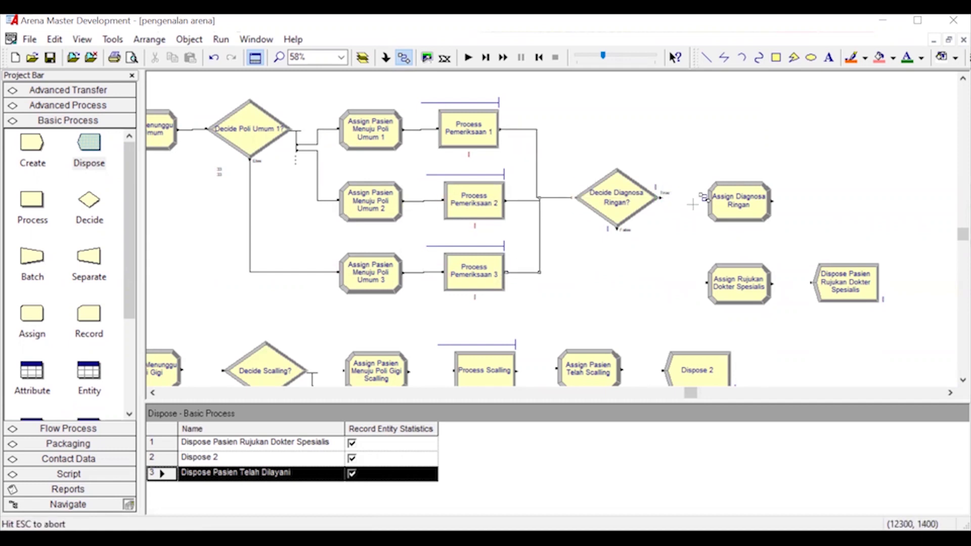
click(708, 199)
click(617, 230)
click(706, 283)
click(771, 283)
click(812, 283)
Connect Process Menunggu Poli Gigi through Assign Menunggu Poli Gigi to the Decide Scalling? module
scroll(693, 212, down, 3)
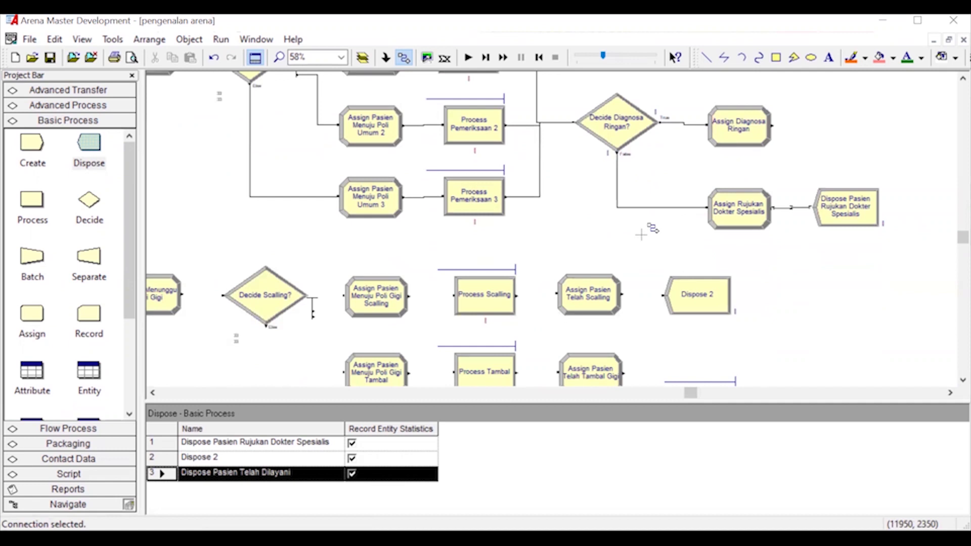
scroll(642, 234, down, 2)
drag(708, 393, 517, 320)
scroll(455, 273, down, 2)
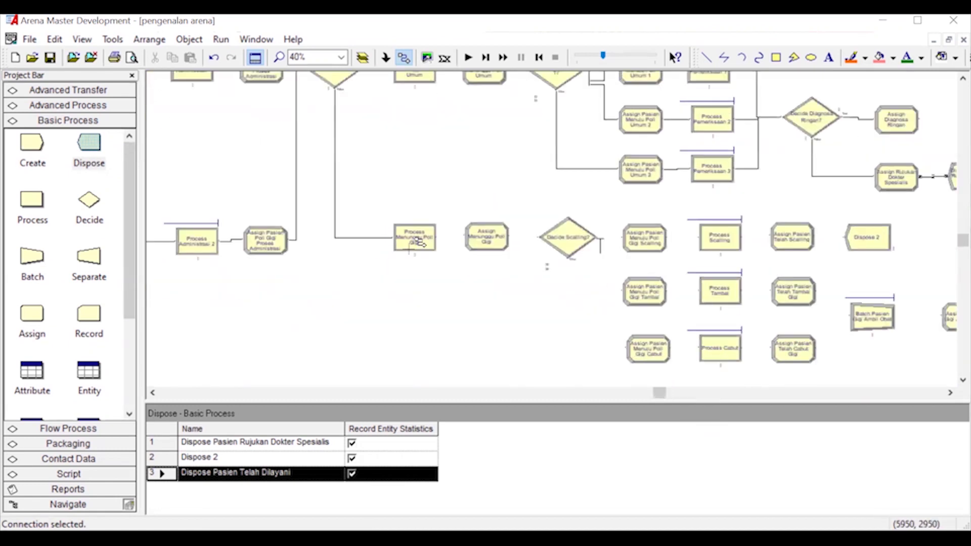
click(436, 237)
click(465, 236)
click(509, 237)
click(539, 238)
Connect the two condition exits and the Else exit of Decide Scalling? to Assign Pasien Menuju Poli Gigi Scalling, Tambal and Cabut
scroll(625, 246, up, 4)
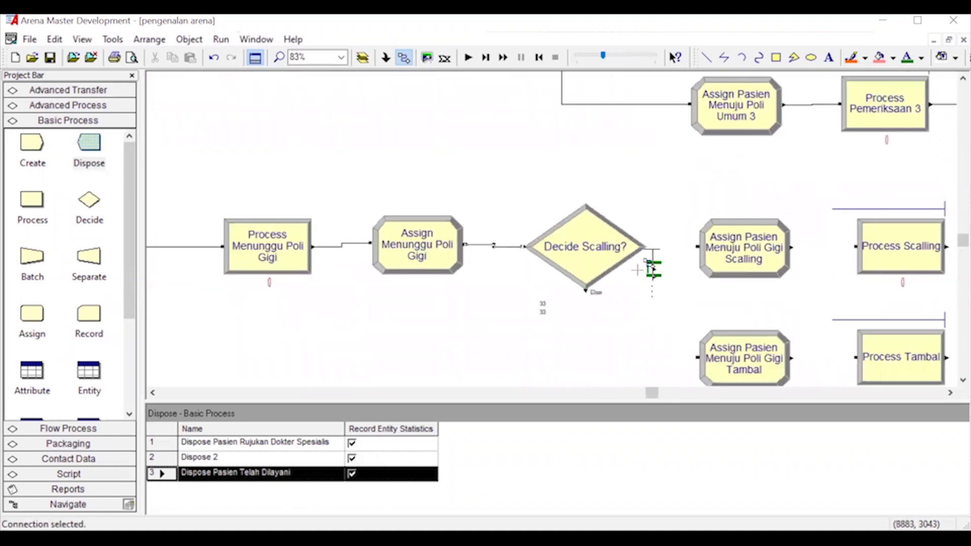
click(654, 269)
click(695, 246)
scroll(658, 238, down, 1)
click(655, 239)
click(699, 320)
scroll(599, 141, down, 3)
click(586, 145)
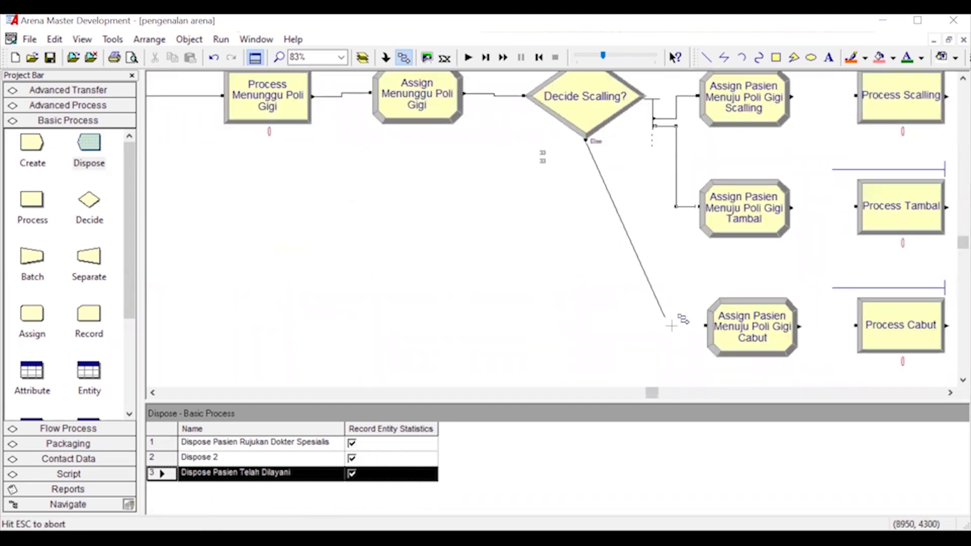
click(706, 326)
Connect the three Assign Pasien Menuju Poli Gigi modules to Process Scalling, Process Tambal and Process Cabut respectively
scroll(698, 256, down, 3)
click(690, 152)
click(728, 151)
click(690, 217)
click(728, 217)
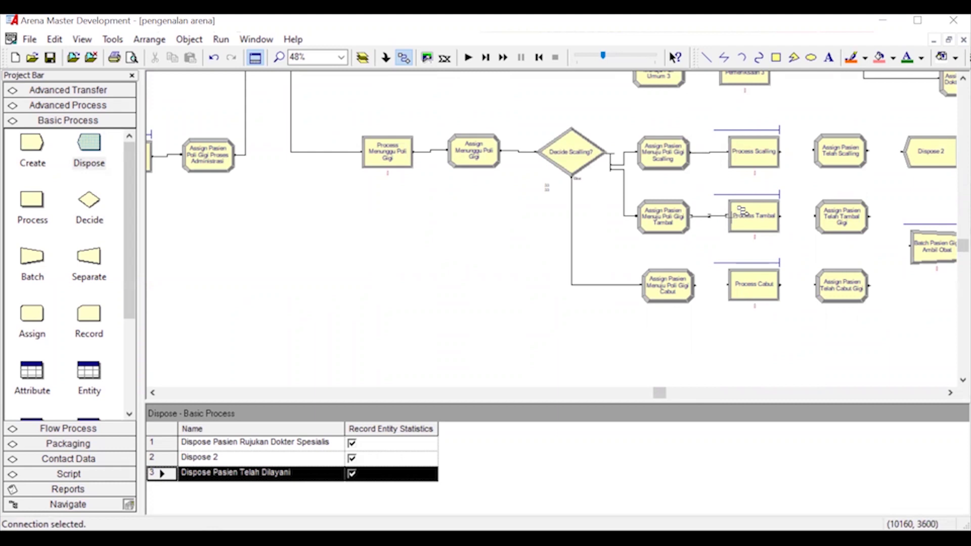
click(694, 285)
click(729, 285)
Connect Process Scalling, Tambal and Cabut to Assign Pasien Telah Scalling, Telah Tambal Gigi and Telah Cabut Gigi respectively
scroll(770, 223, up, 3)
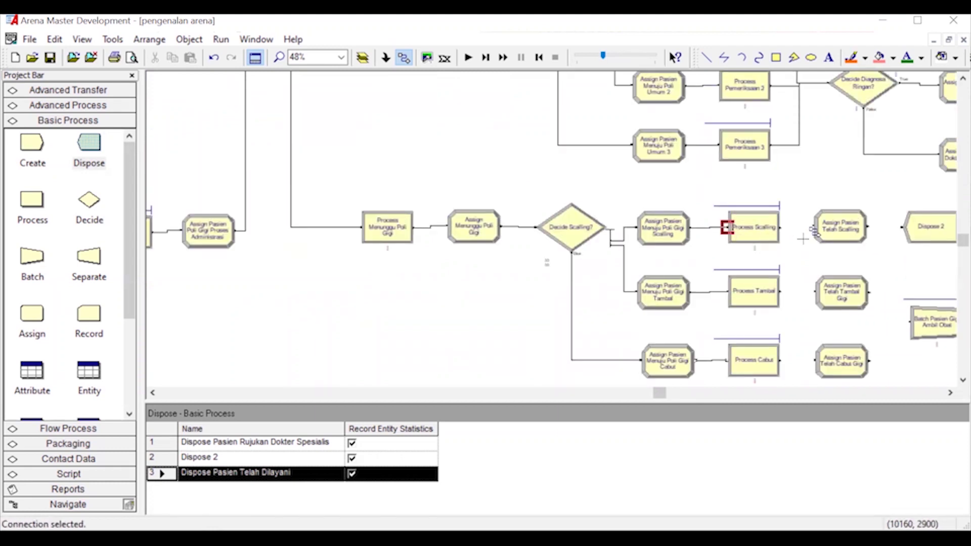
click(779, 227)
click(813, 227)
click(780, 291)
click(815, 292)
click(781, 360)
click(815, 361)
Connect Assign Pasien Telah Scalling to Dispose 2
drag(664, 398, 720, 405)
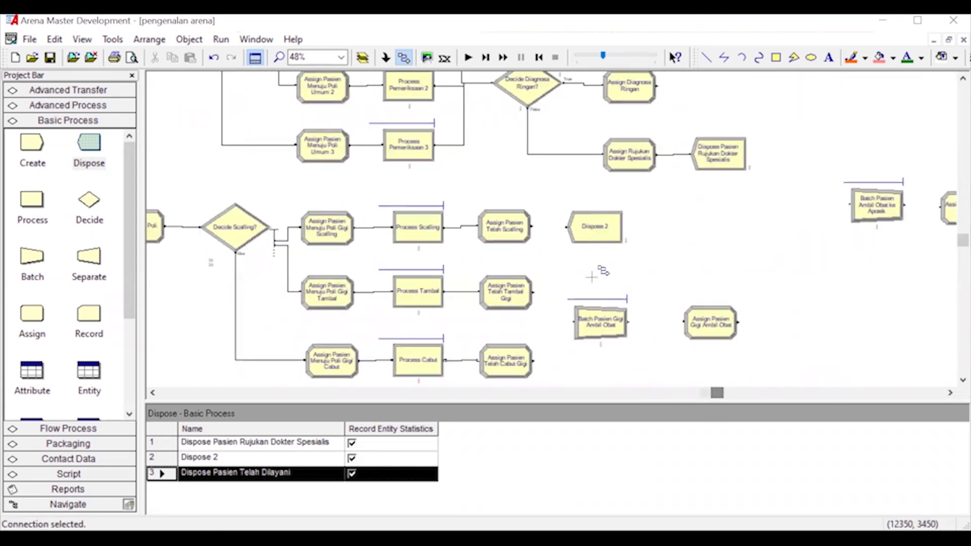
scroll(582, 265, up, 2)
click(531, 264)
click(566, 264)
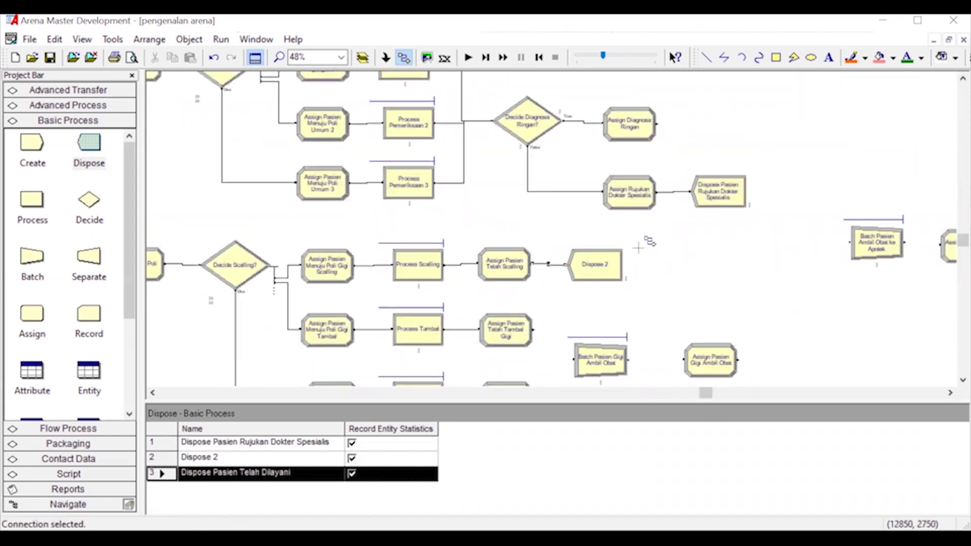
Connect Assign Pasien Telah Tambal Gigi and Telah Cabut Gigi through Batch Pasien Gigi Ambil Obat to Assign Pasien Gigi Ambil Obat
scroll(597, 243, up, 1)
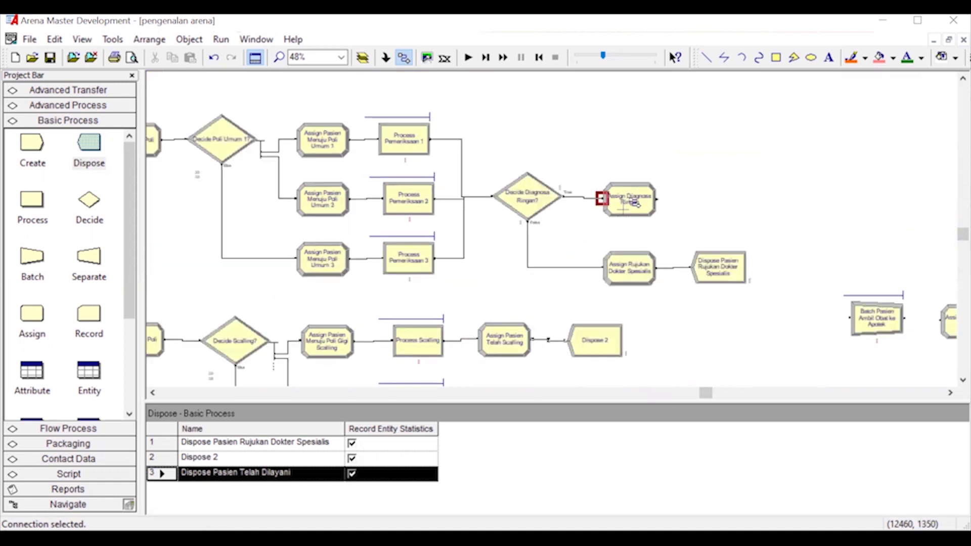
scroll(607, 238, down, 3)
click(532, 216)
click(572, 246)
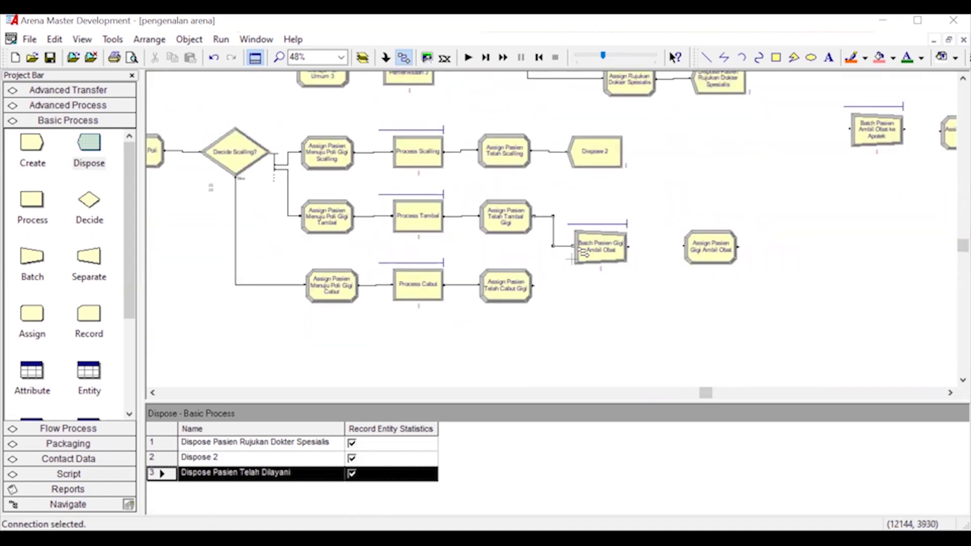
click(534, 286)
click(573, 247)
click(630, 247)
click(685, 247)
Connect Assign Diagnosa Ringan and Assign Pasien Gigi Ambil Obat to Batch Pasien Ambil Obat ke Apotek
scroll(757, 187, up, 1)
scroll(756, 187, up, 2)
click(659, 123)
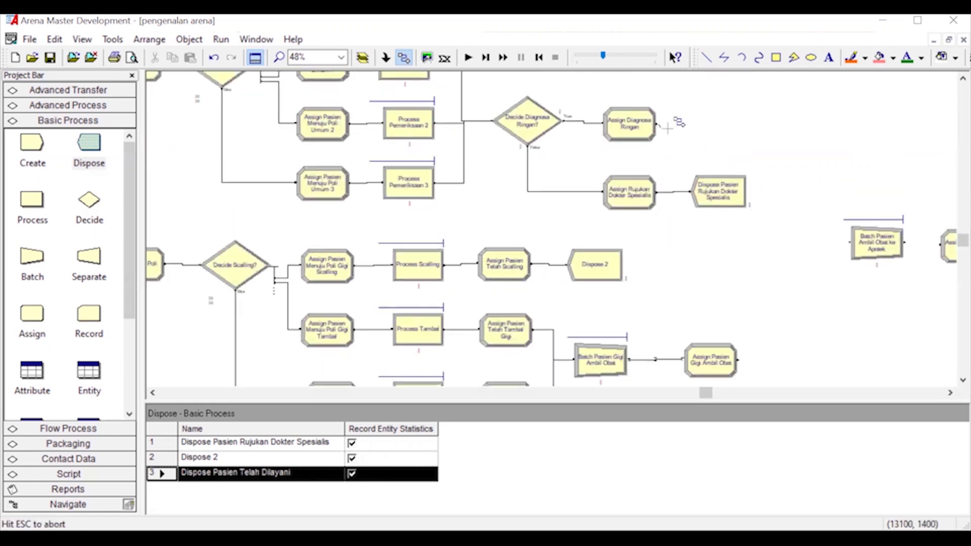
click(851, 243)
scroll(748, 312, down, 1)
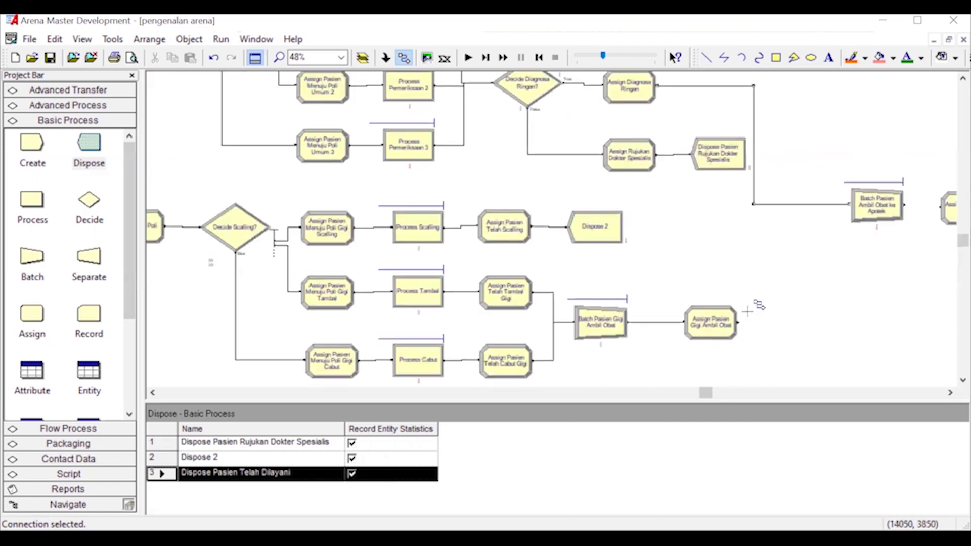
click(738, 323)
click(850, 205)
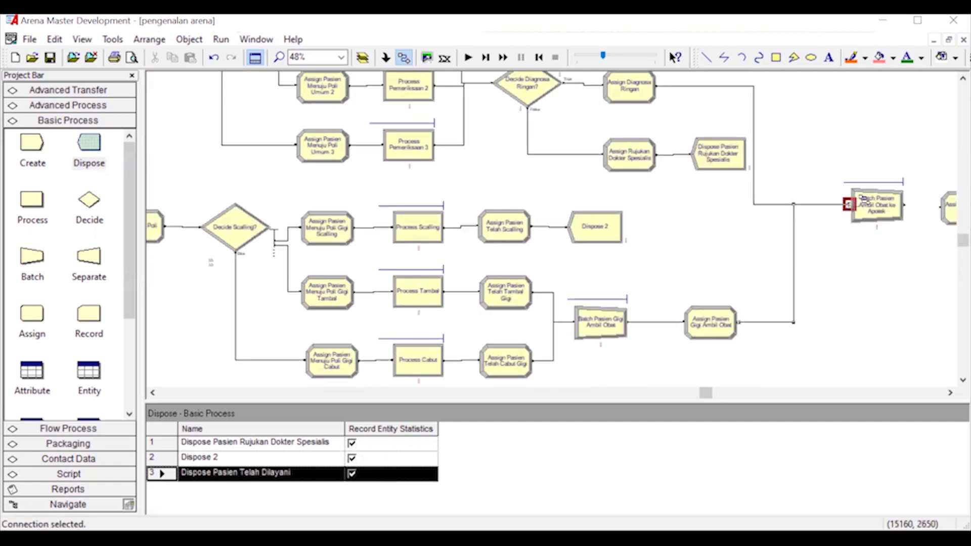
Connect Batch Pasien Ambil Obat ke Apotek through Assign Pasien ke Apotek, Process Ambil Obat and Assign Pasien Selesai Dilayani to Dispose Pasien Telah Dilayani
drag(706, 393, 738, 407)
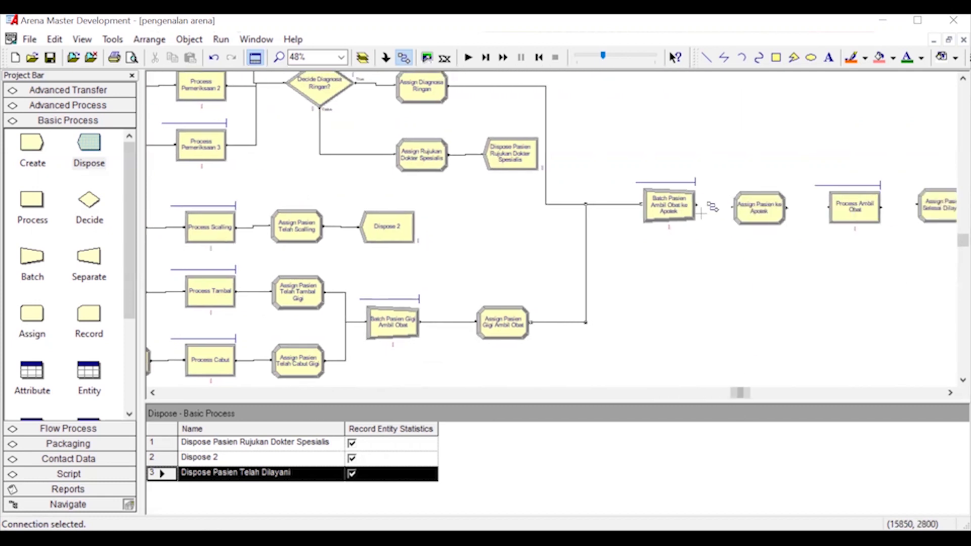
click(732, 207)
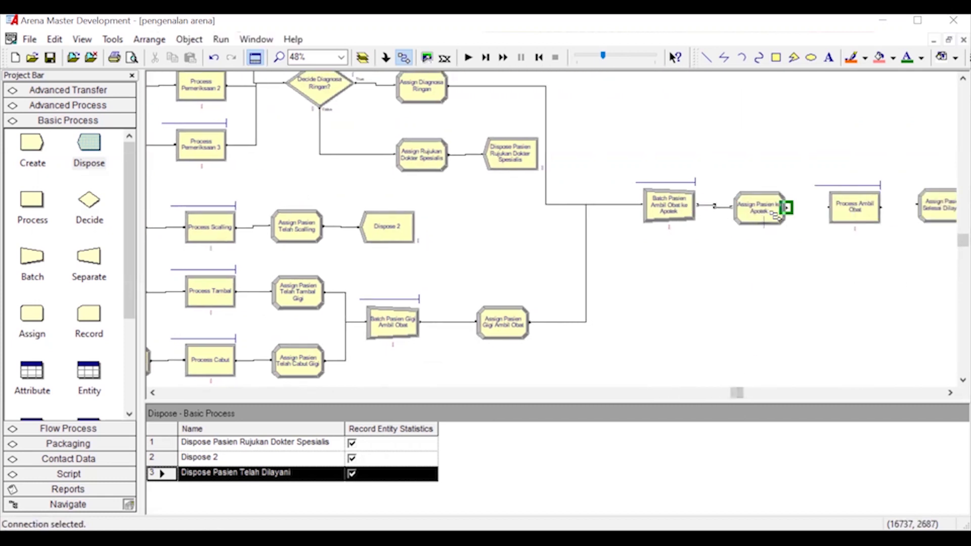
click(787, 207)
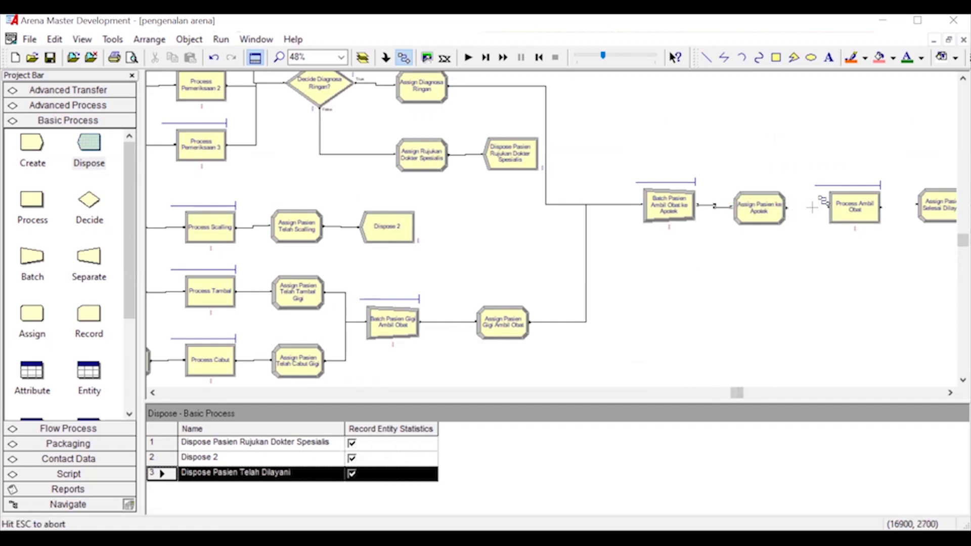
click(829, 207)
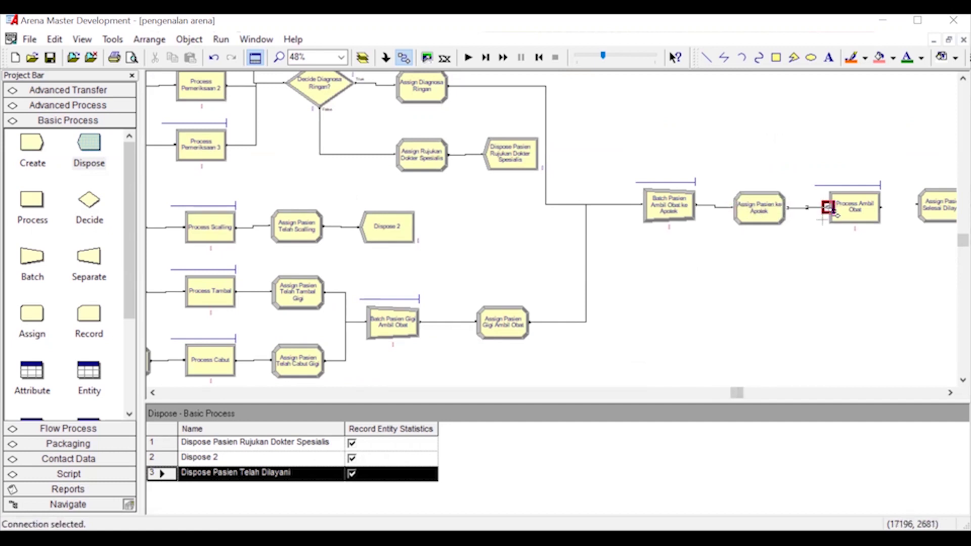
click(882, 207)
click(919, 204)
drag(735, 398, 767, 394)
click(765, 205)
click(808, 204)
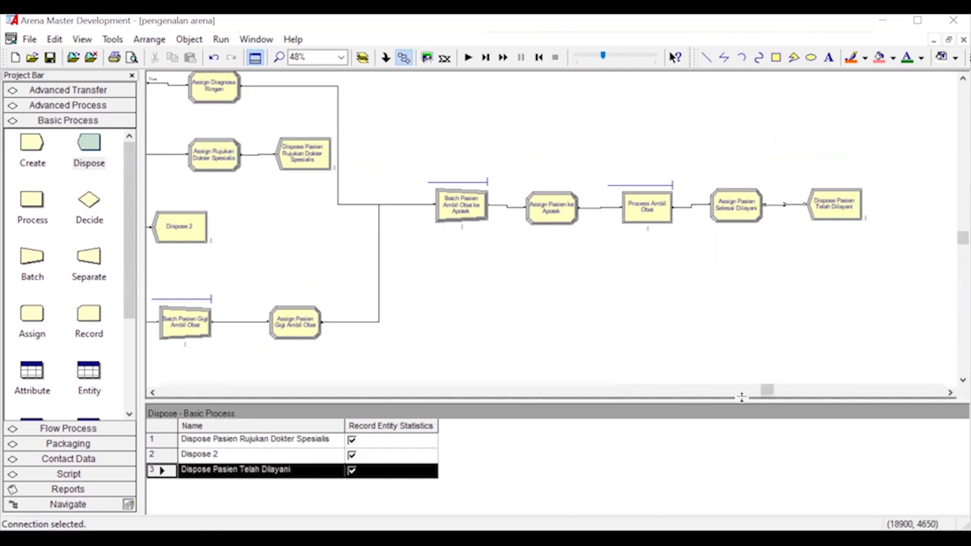
Rename the Dispose 2 module after the scaling branch as "Dispose Pasien Telah Scalling"
drag(767, 393, 723, 397)
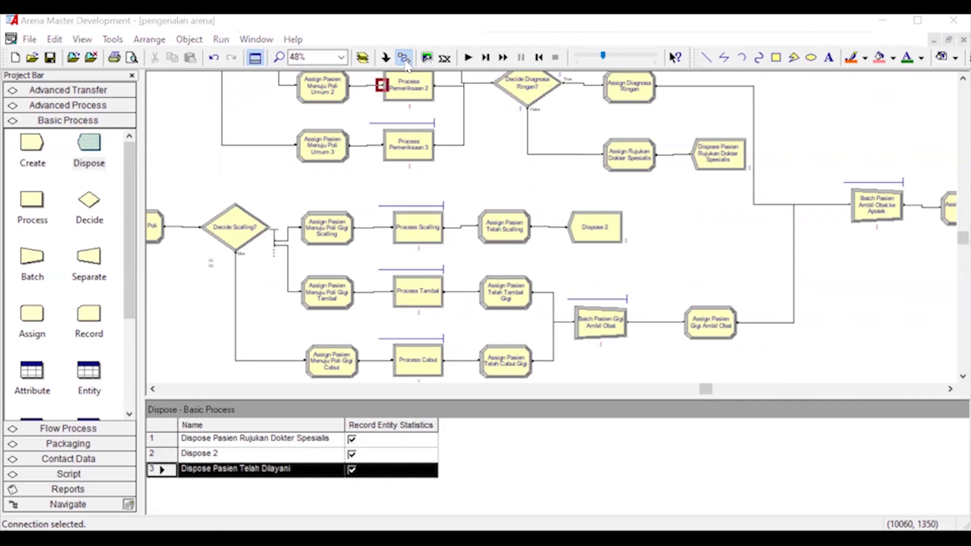
click(592, 230)
double_click(592, 230)
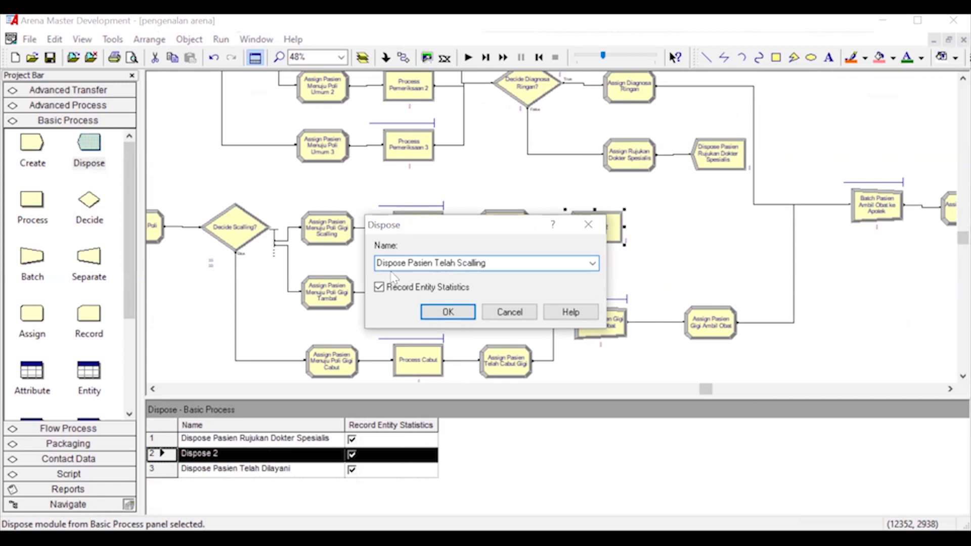
click(448, 313)
key(minus)
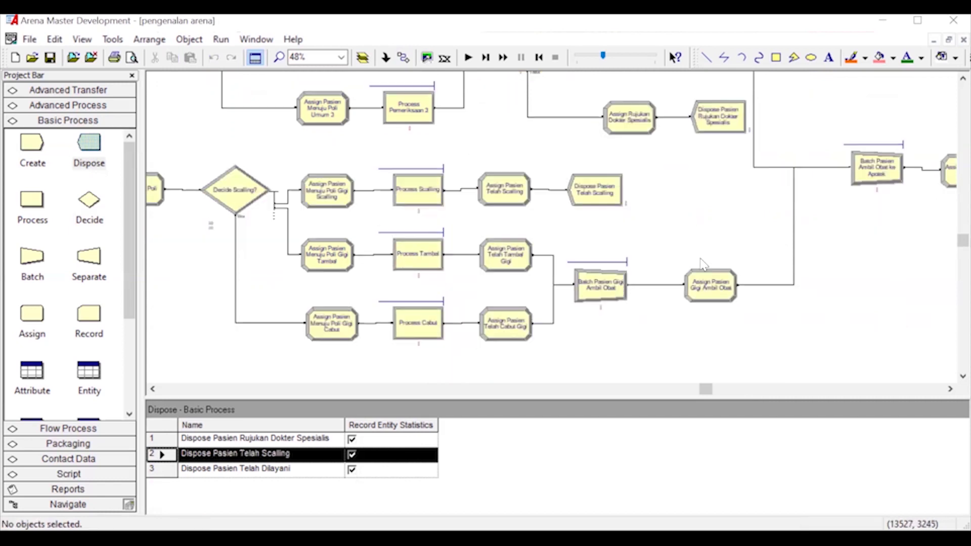
Show the Resource data table and enlarge its pane enough to list every resource in the model
key(minus)
scroll(696, 268, up, 2)
drag(733, 392, 677, 397)
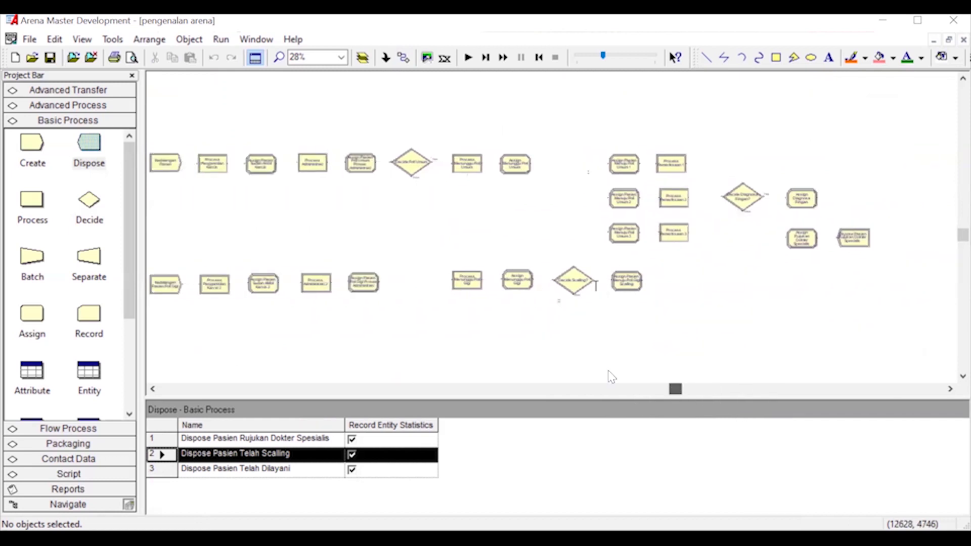
drag(126, 294, 127, 371)
click(89, 301)
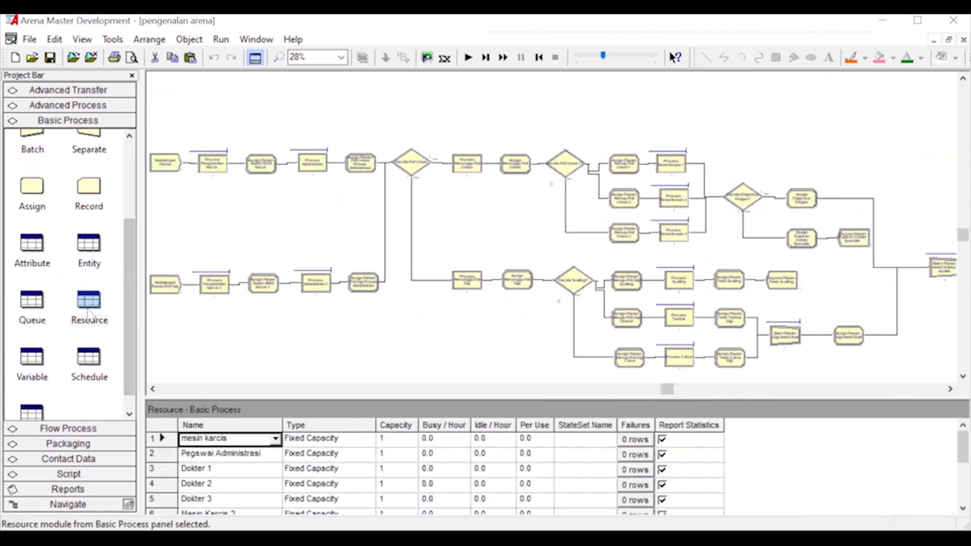
drag(438, 401, 448, 353)
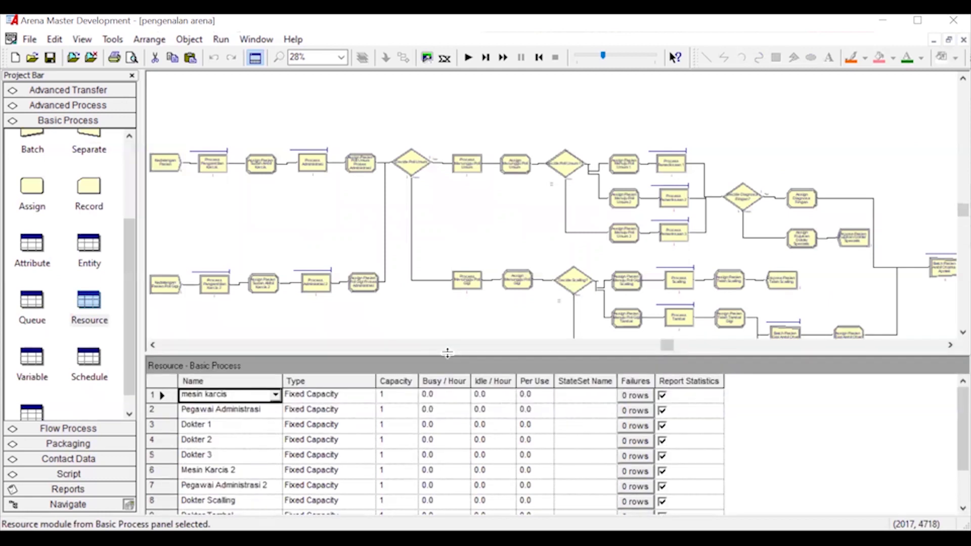
drag(668, 345, 636, 345)
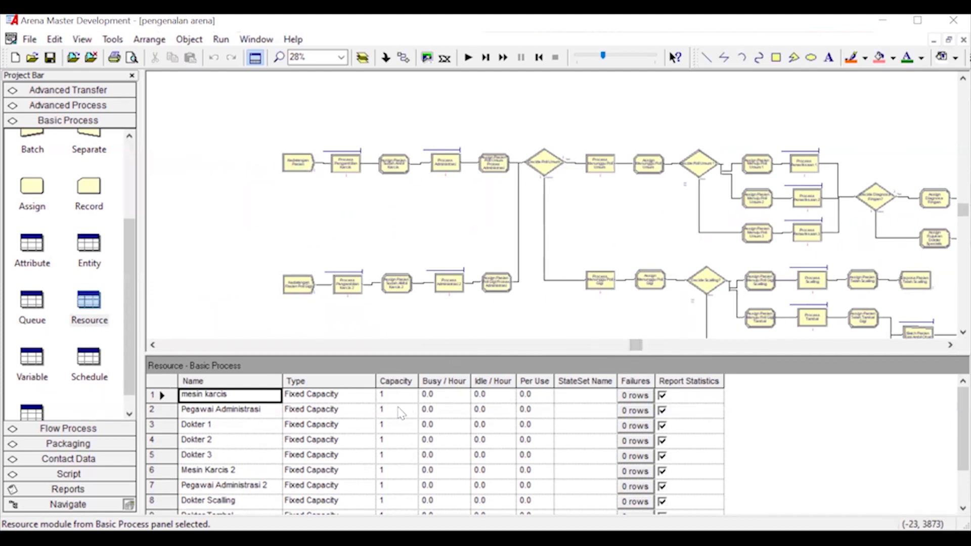
drag(395, 356, 393, 282)
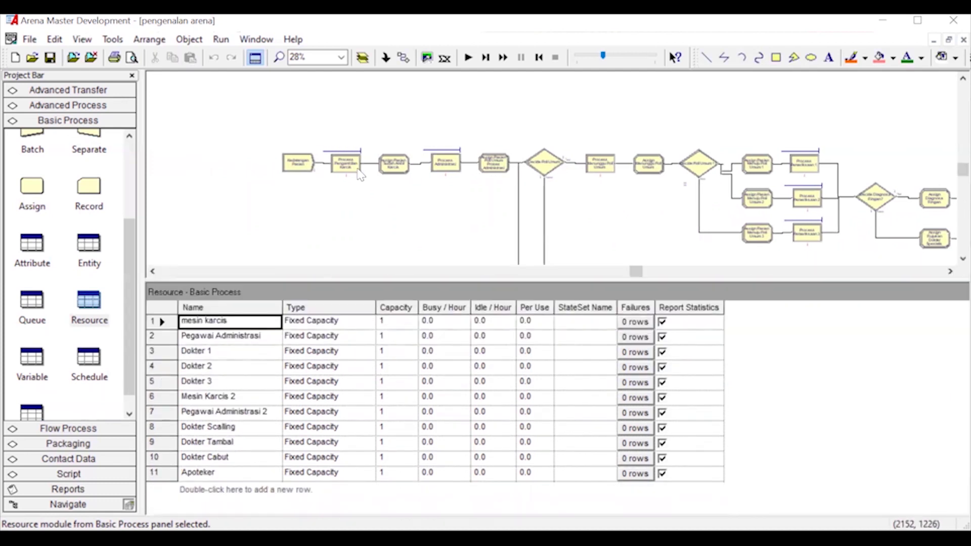
Check the settings of Process Pengambilan Karcis and Process Administrasi without changing them
click(344, 163)
double_click(344, 163)
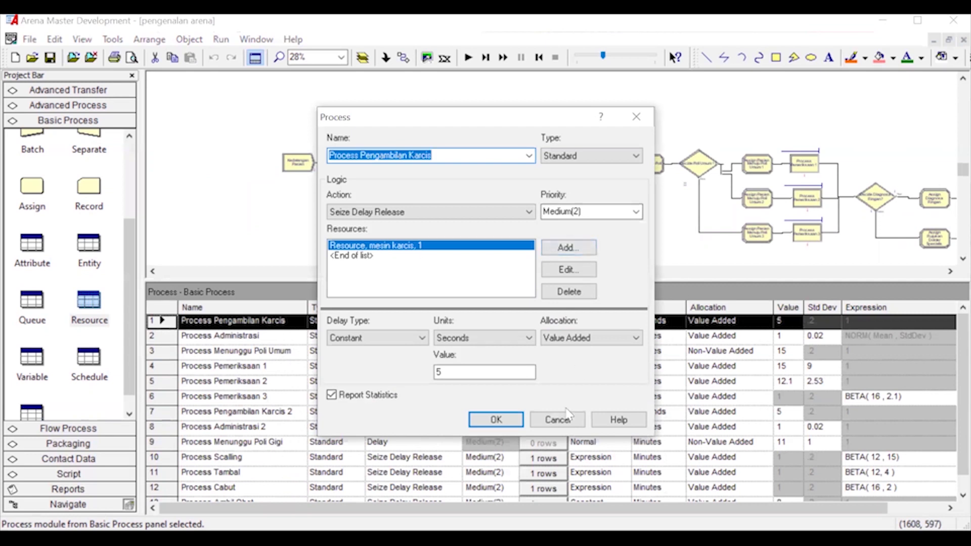
click(569, 425)
key(Escape)
click(449, 168)
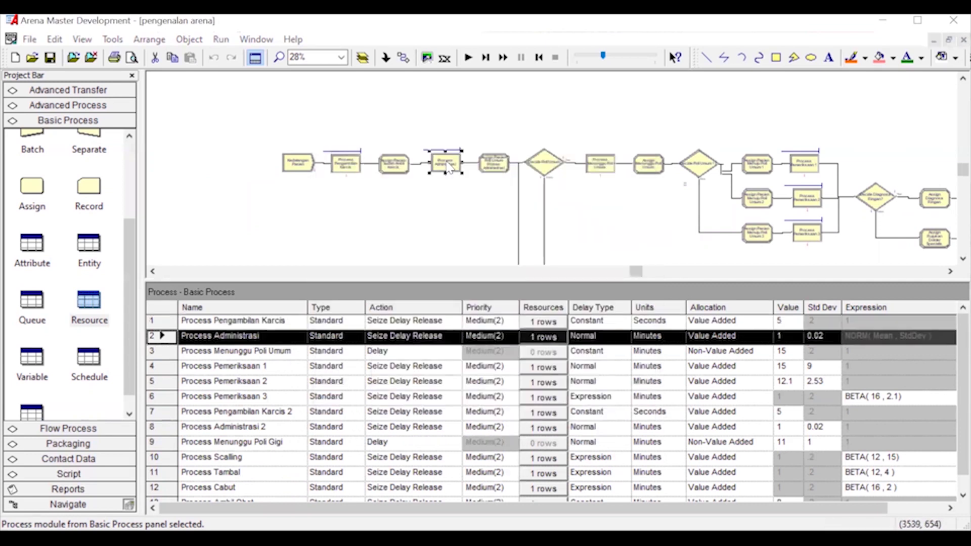
double_click(449, 168)
click(557, 420)
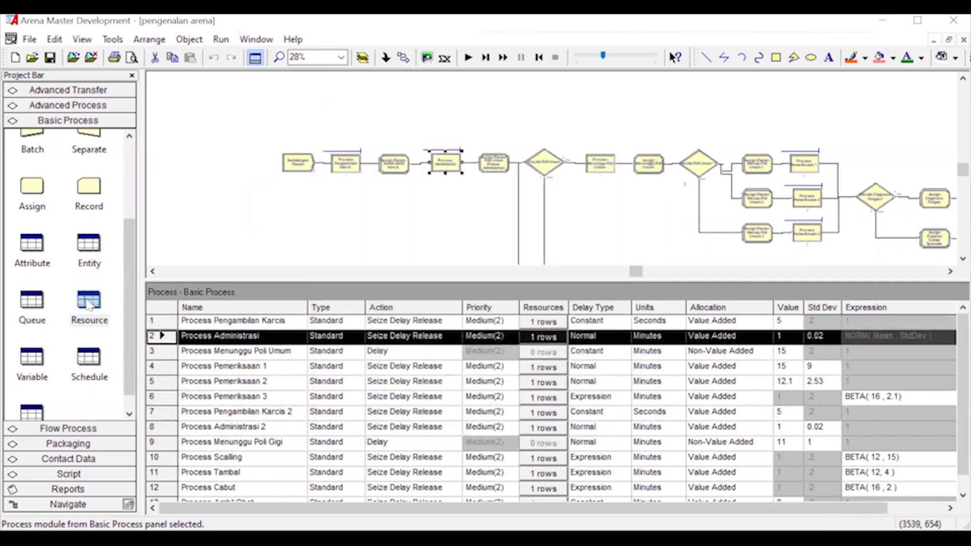
Set the capacity of the resources Pegawai Administrasi and Pegawai Administrasi 2 to 2
click(89, 302)
click(389, 336)
drag(388, 335, 371, 334)
text(2)
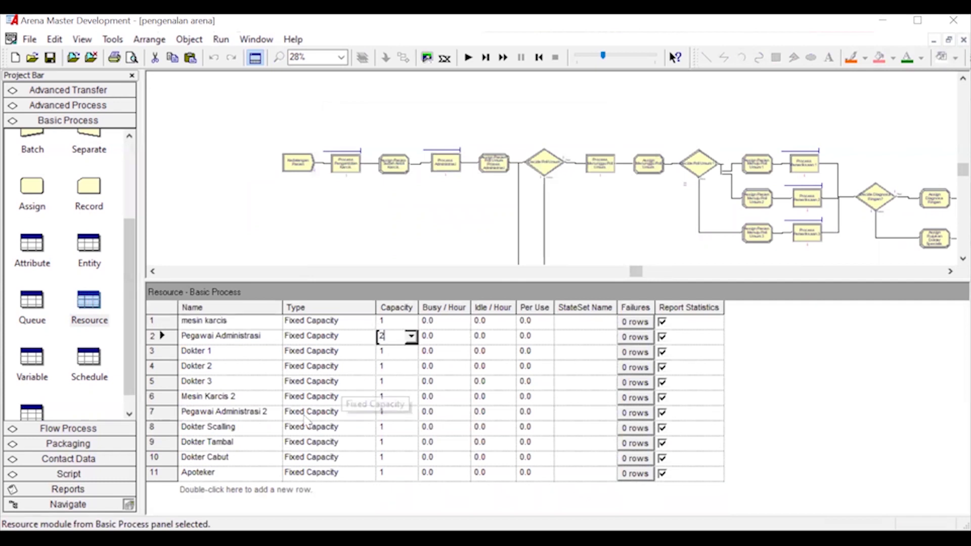
click(267, 414)
click(388, 414)
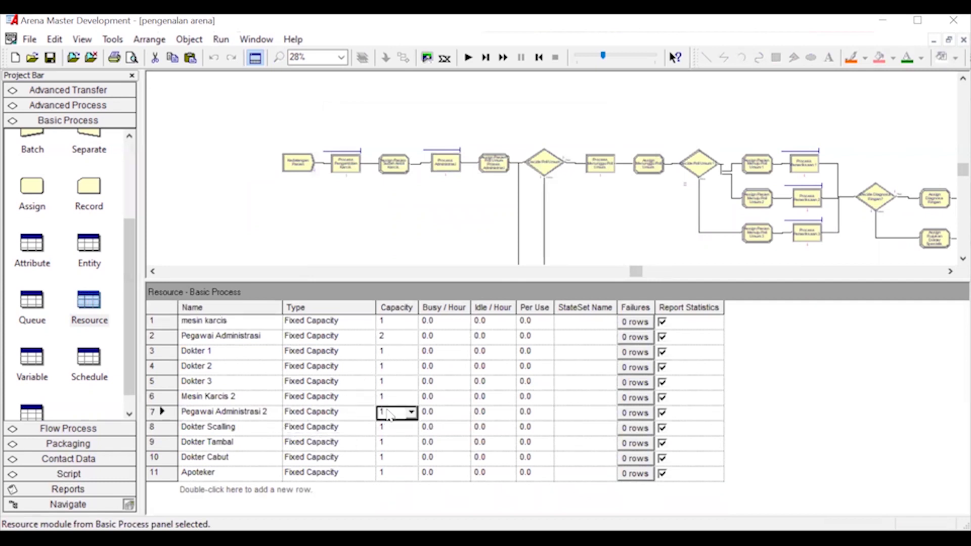
drag(385, 412, 373, 413)
text(2)
Set the capacity of the Apoteker resource to 2 and shrink the data table to enlarge the model view
key(Down)
key(Down)
key(Down)
key(Down)
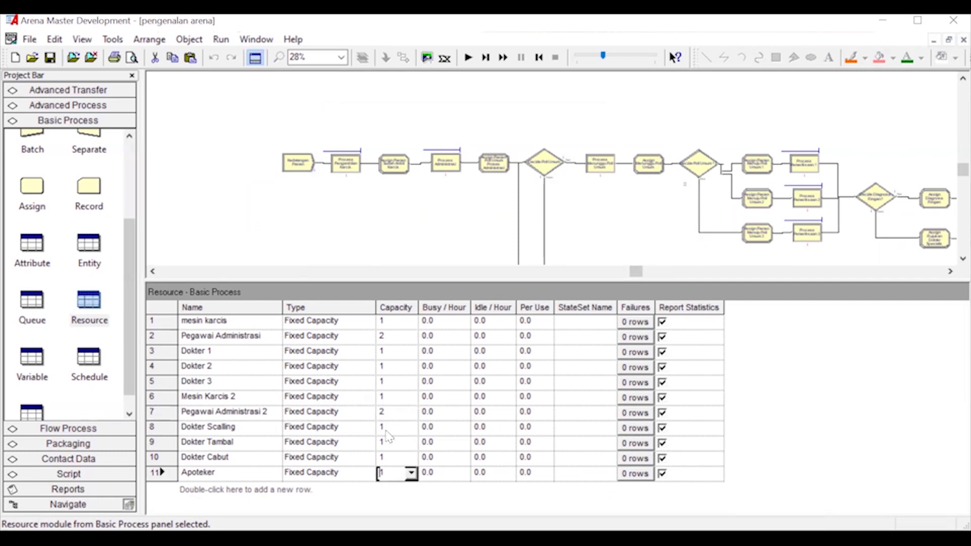
text(2)
click(413, 217)
drag(449, 280, 449, 402)
Set the replication length in the run setup to 8 hours
click(221, 39)
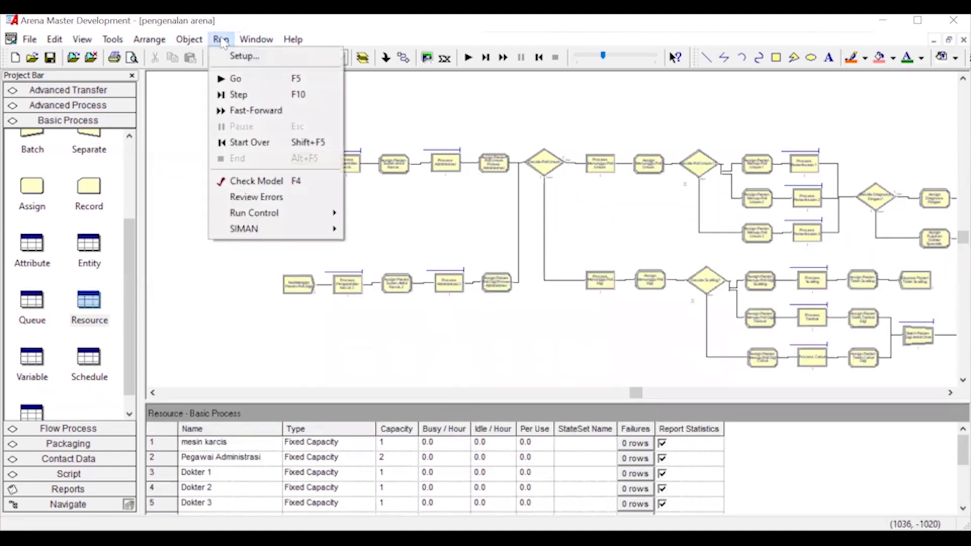
click(245, 56)
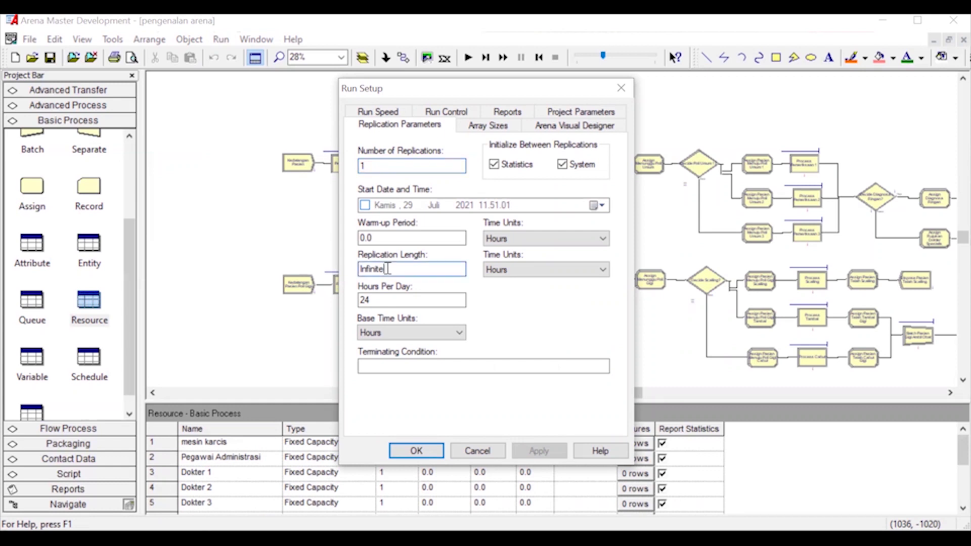
drag(412, 268, 279, 267)
text(8)
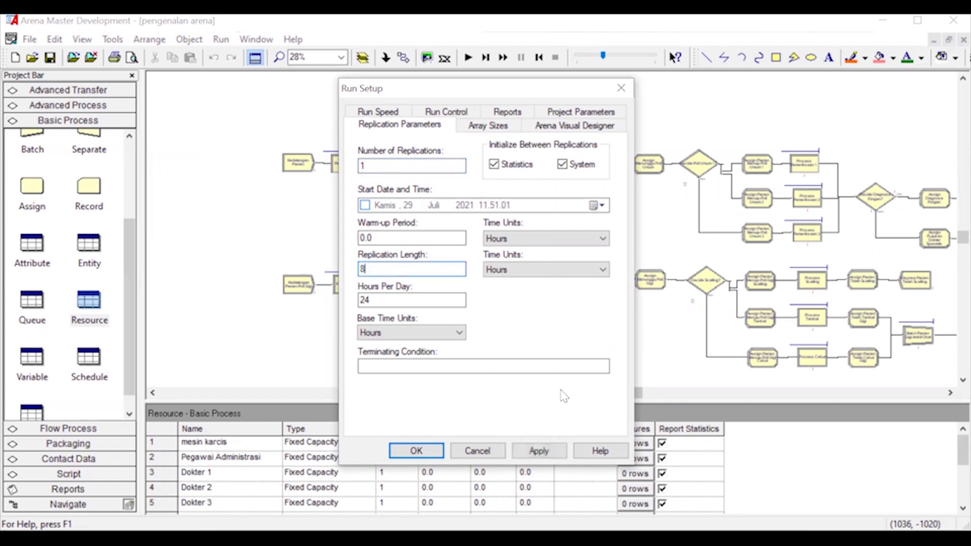
click(416, 450)
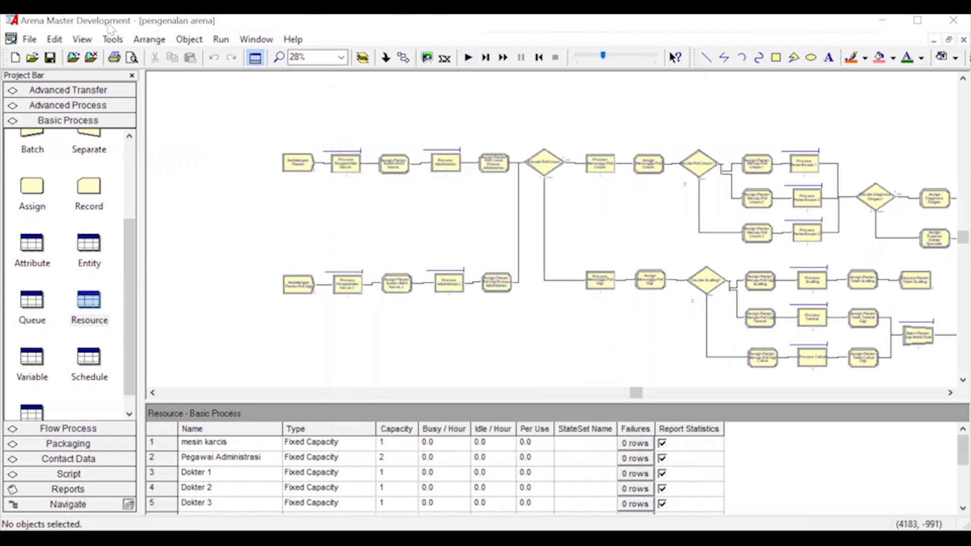
Save the model and run the simulation to completion, declining to view the results
click(49, 59)
click(468, 58)
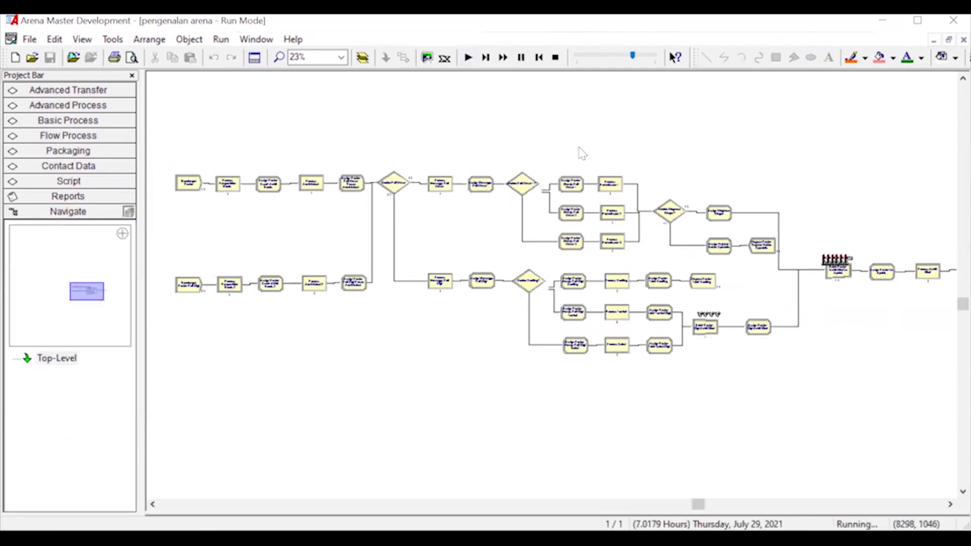
scroll(482, 246, up, 2)
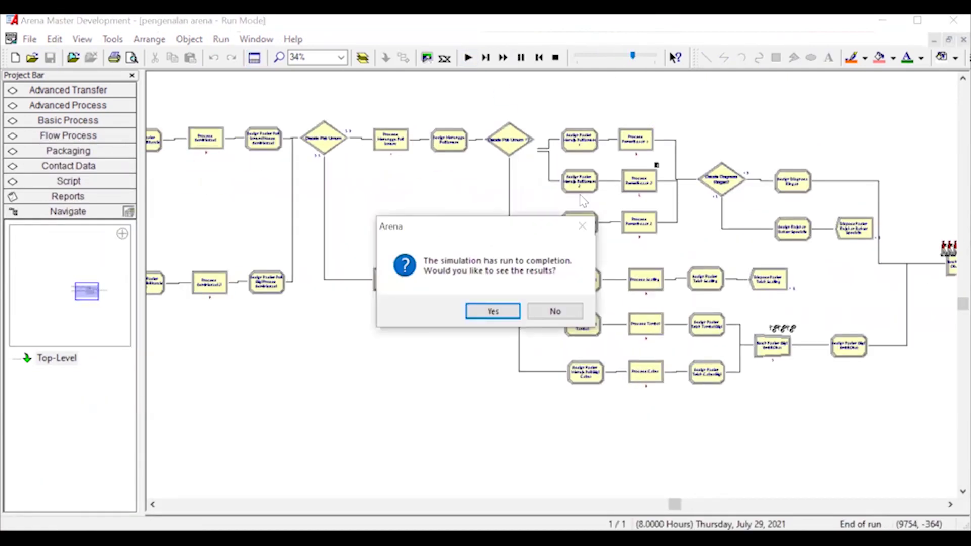
click(556, 311)
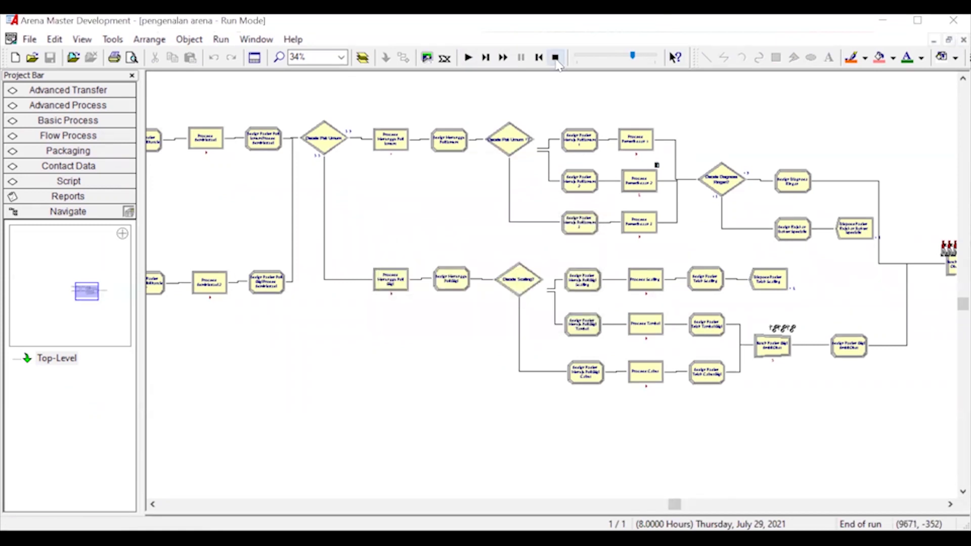
End the completed run, adjust the animation speed and start the simulation again
mouse_move(584, 60)
mouse_down()
mouse_move(618, 63)
mouse_move(603, 61)
mouse_up()
click(470, 58)
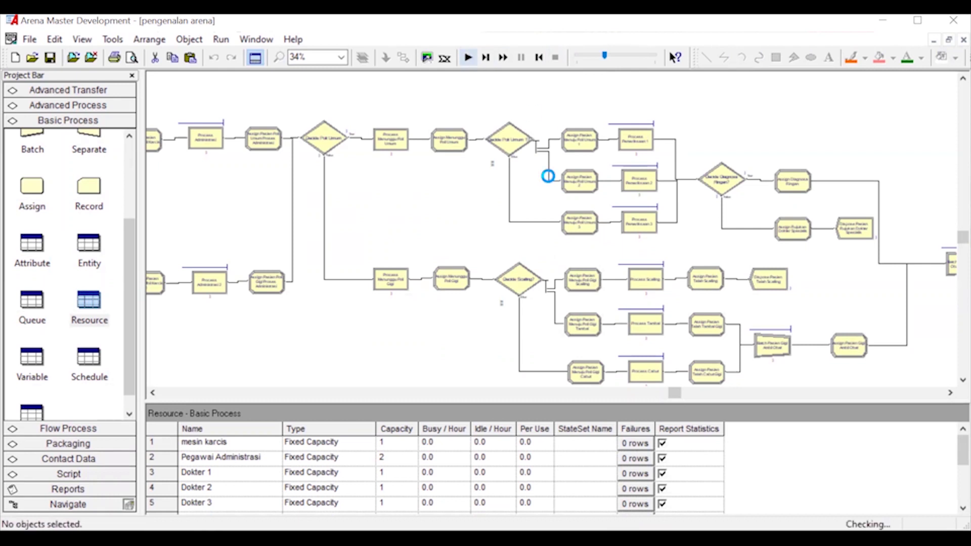